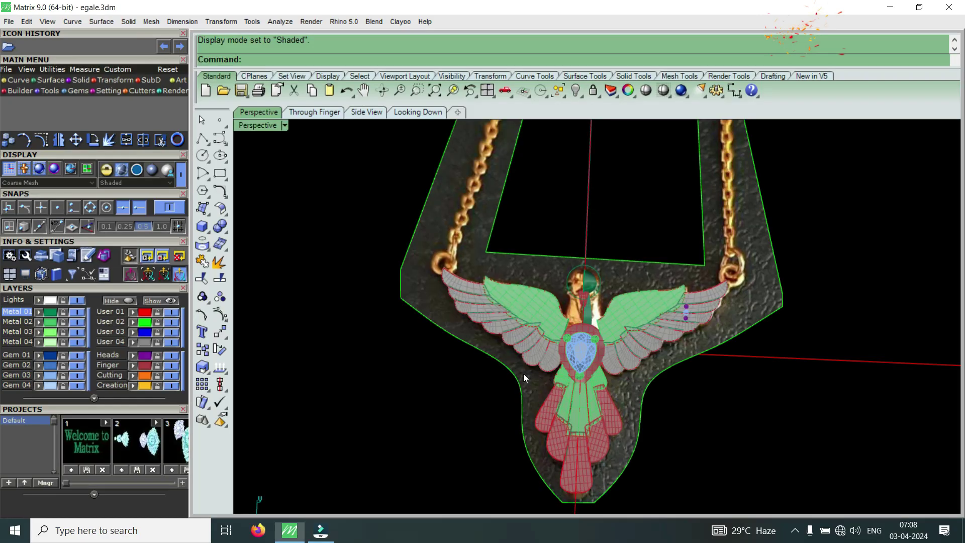
Zoom the eagle pendant view in and back out to inspect it
scroll(524, 373, "down", 2)
scroll(561, 358, "up", 2)
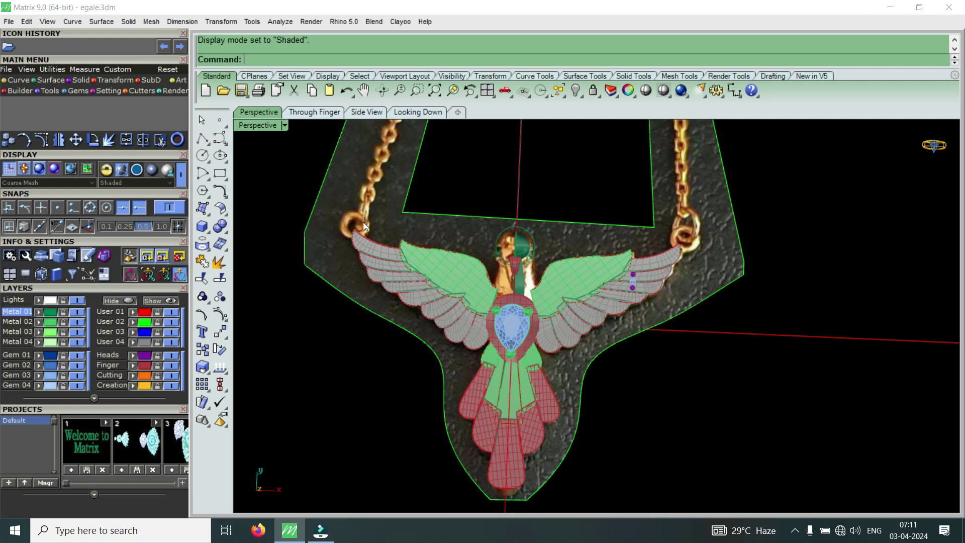
Maximize the Perspective view and orbit the pendant to a tilted 3D angle
double_click(261, 125)
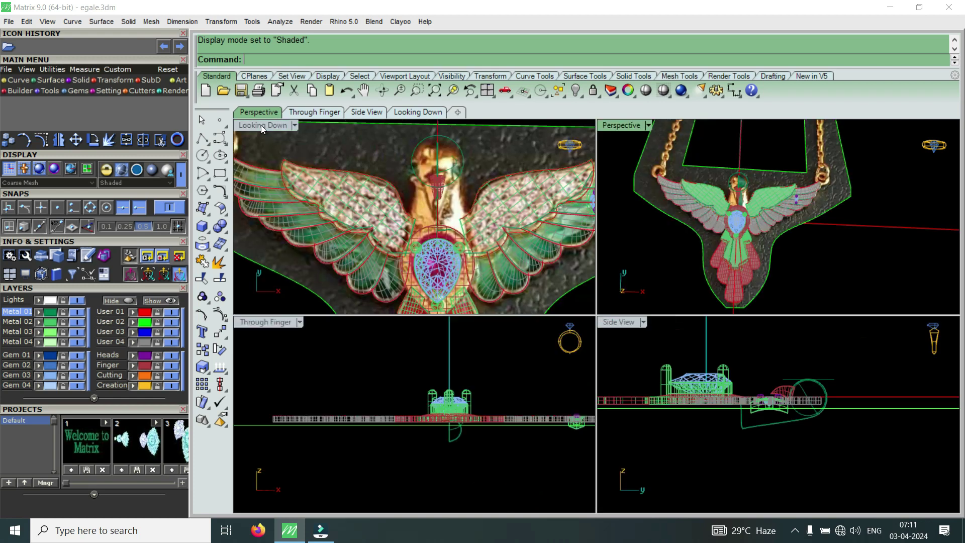
double_click(611, 124)
scroll(568, 361, "up", 3)
mouse_move(568, 360)
right_mouse_down()
mouse_move(436, 211)
mouse_move(539, 294)
right_mouse_up()
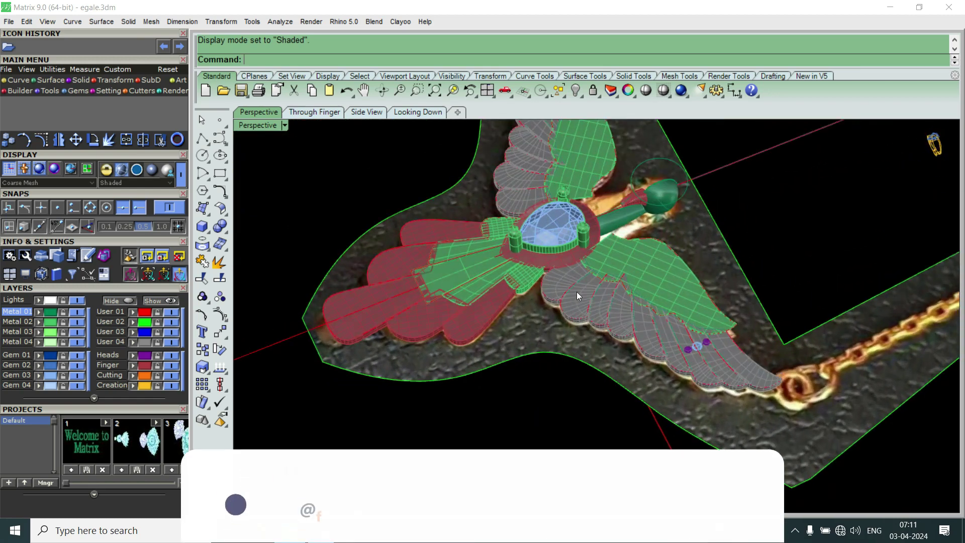
right_click_drag(626, 305, 612, 386)
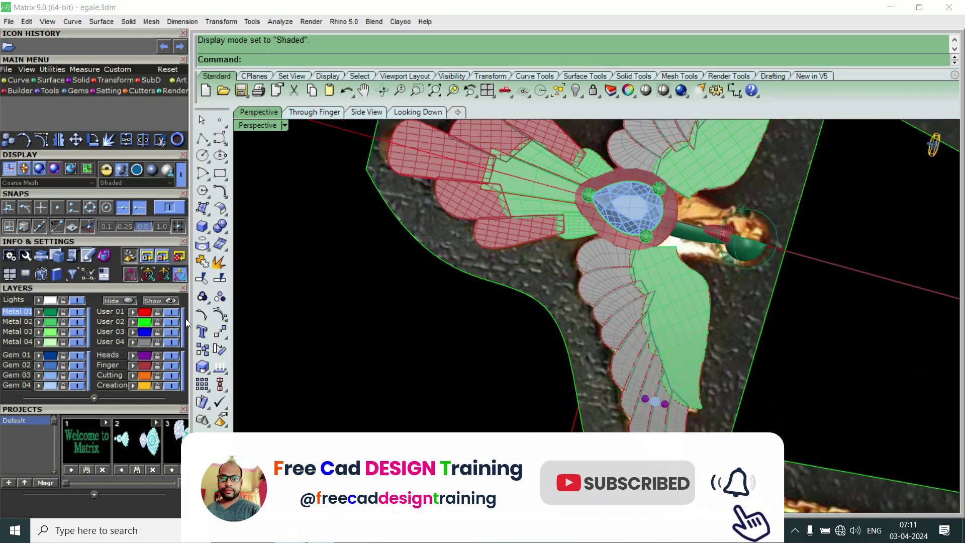
Hide the background reference picture by turning off the User 02 layer
left_click(171, 321)
scroll(565, 377, "down", 2)
scroll(650, 325, "up", 3)
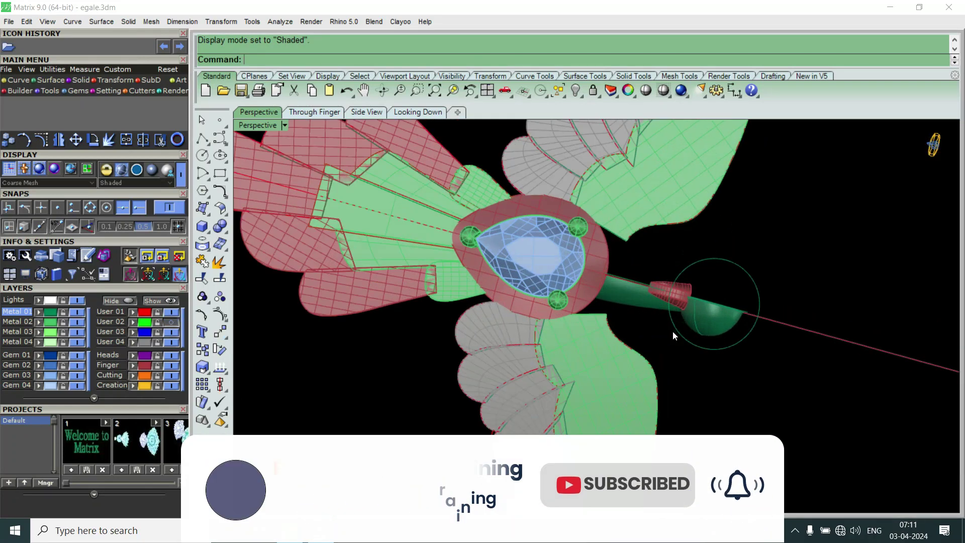
scroll(673, 331, "up", 3)
scroll(683, 391, "up", 2)
scroll(684, 391, "down", 3)
Select a wing surface and orbit to view the eagle's wings edge-on
mouse_move(654, 382)
right_mouse_down()
mouse_move(553, 293)
mouse_move(573, 427)
right_mouse_up()
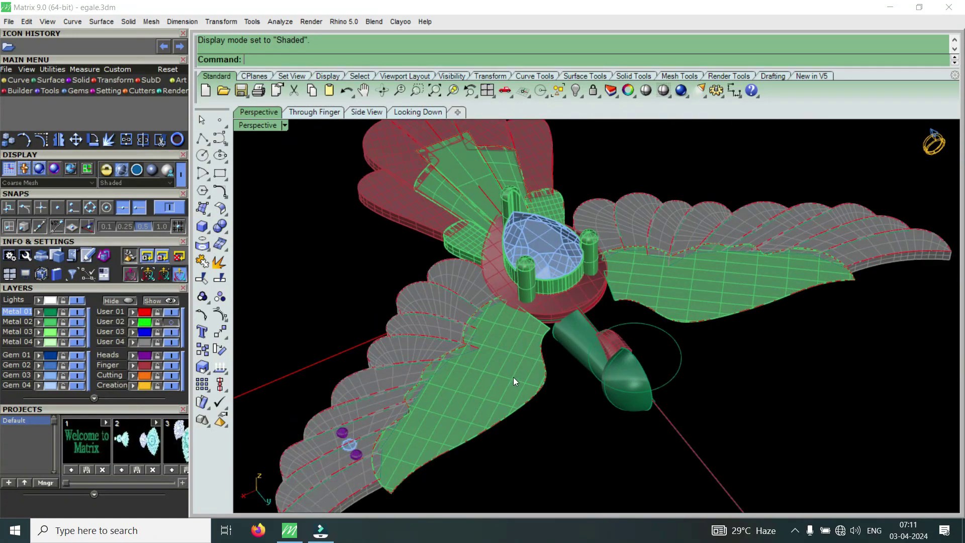
left_click(513, 377)
scroll(559, 285, "down", 2)
scroll(570, 412, "up", 3)
mouse_move(485, 351)
right_mouse_down()
mouse_move(544, 262)
mouse_move(646, 354)
mouse_move(651, 298)
mouse_move(568, 275)
mouse_move(518, 225)
right_mouse_up()
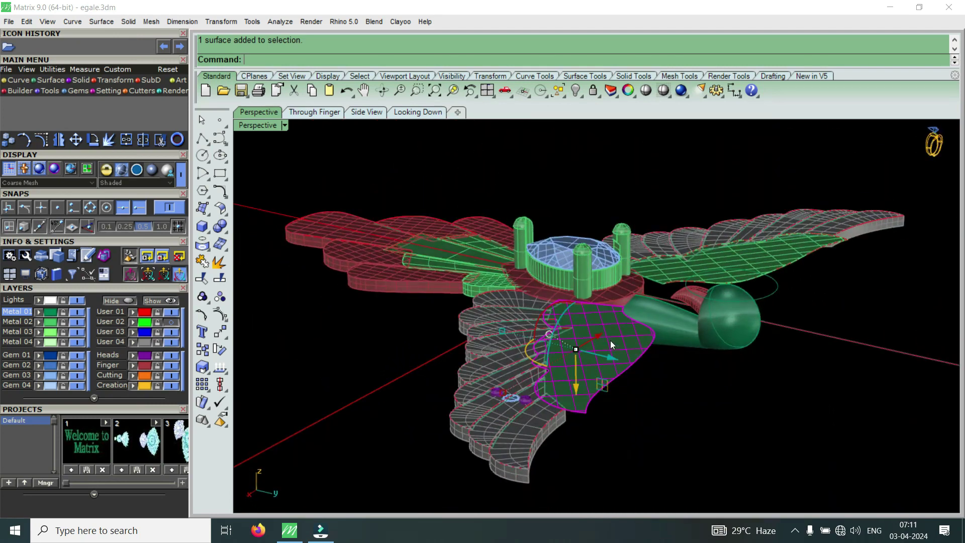
Select the green neck-and-head tube and rotate the view around the gem setting
right_click_drag(610, 339, 654, 427)
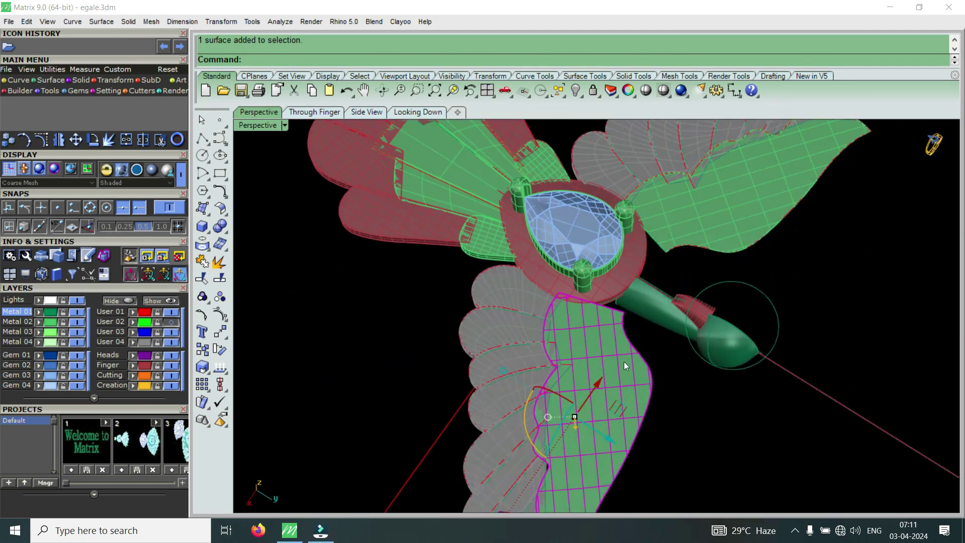
scroll(659, 306, "up", 3)
left_click(659, 306)
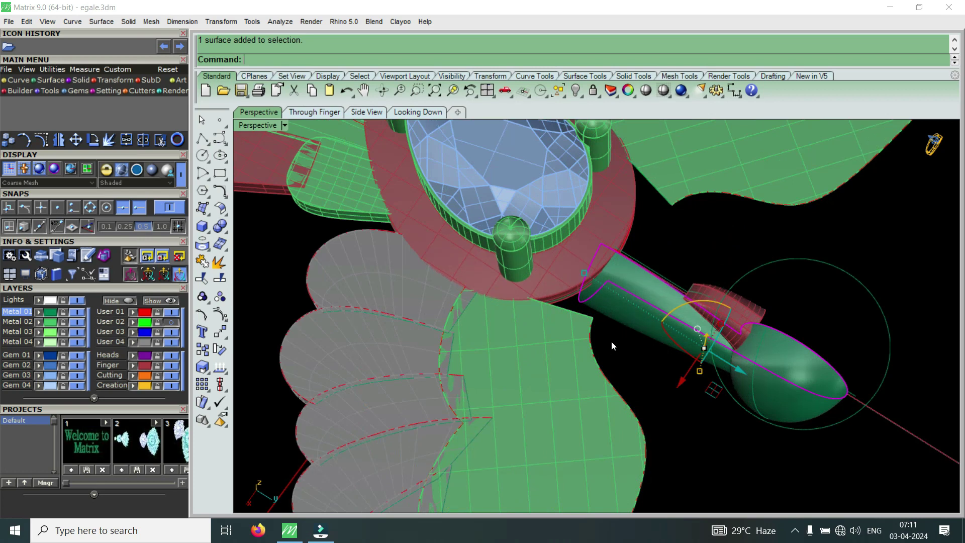
right_click_drag(611, 341, 566, 342)
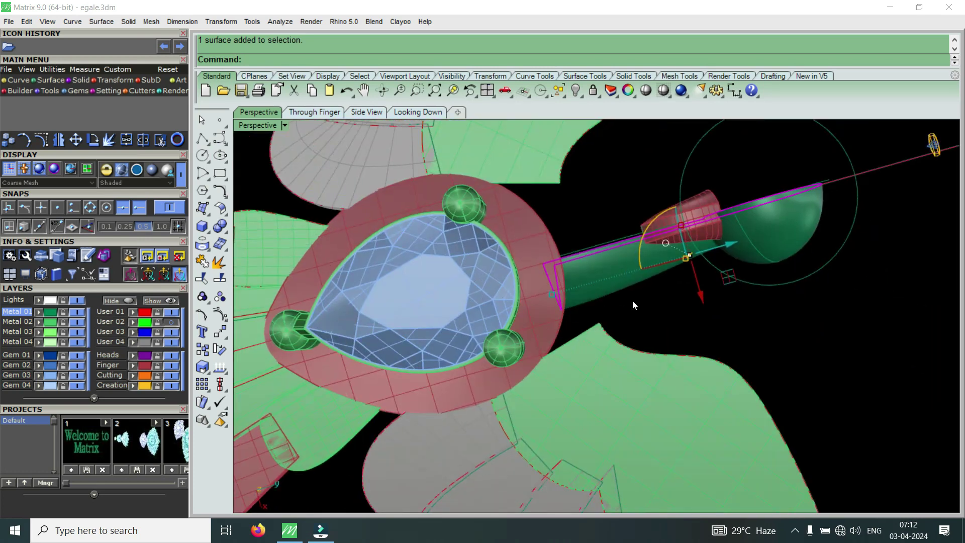
right_click_drag(632, 300, 643, 303)
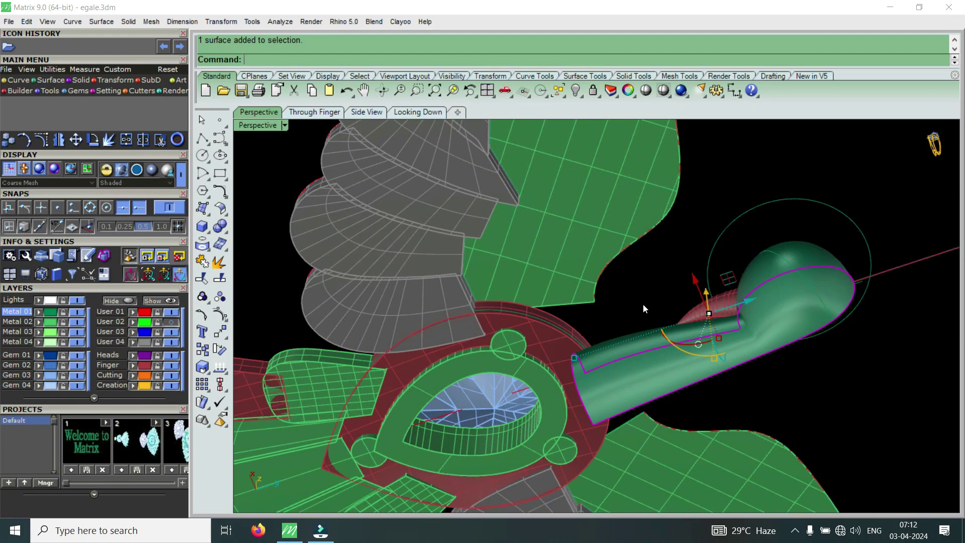
Delete the neck tube, undo the deletion, deselect, and bring up the Curve tools
key("Delete")
mouse_move(652, 375)
right_mouse_down()
mouse_move(650, 321)
mouse_move(668, 363)
right_mouse_up()
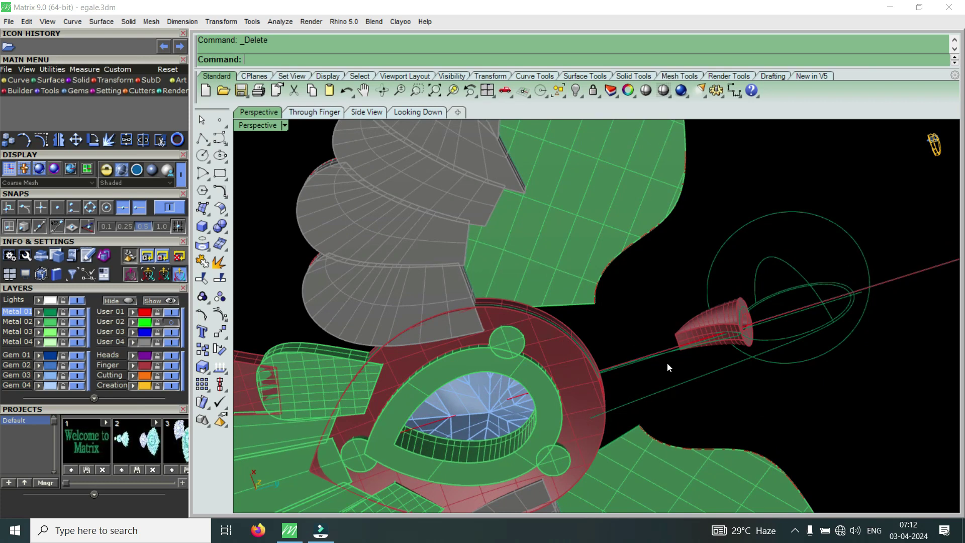
key("ctrl+z")
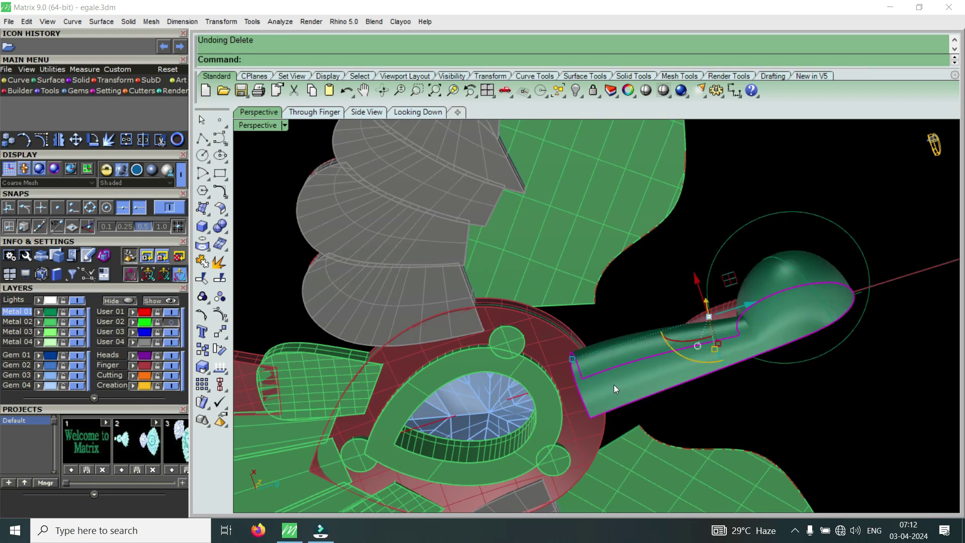
key("Escape")
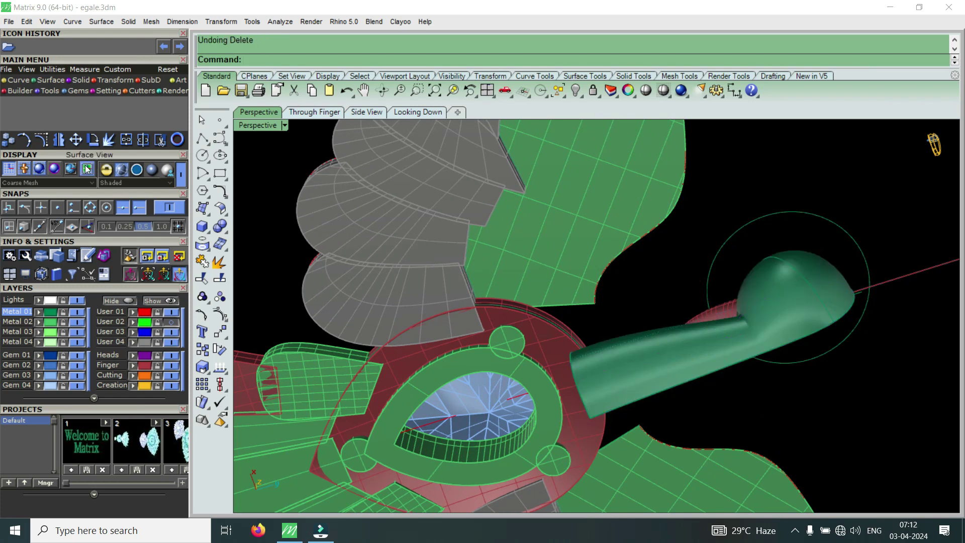
left_click(15, 80)
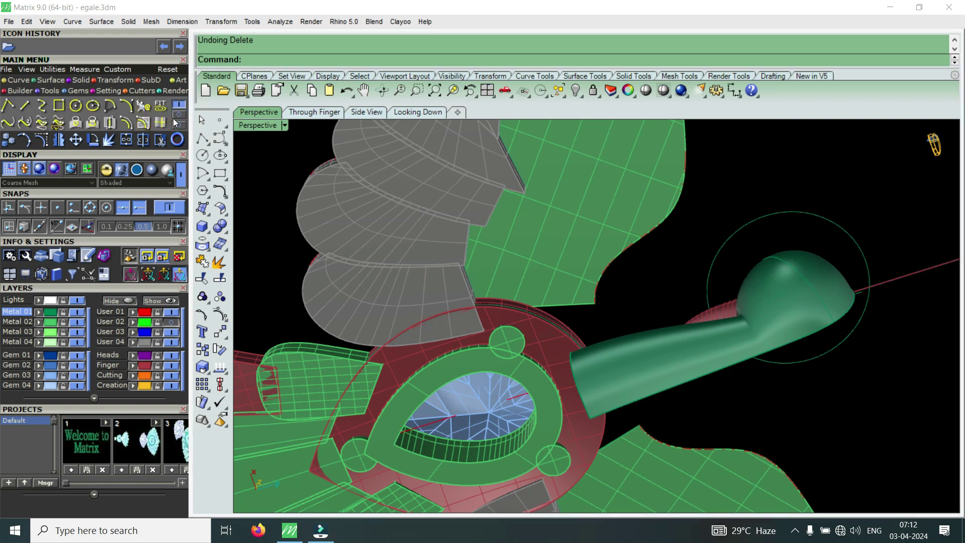
Switch the curve toolbar to its second page of tools
left_click(178, 115)
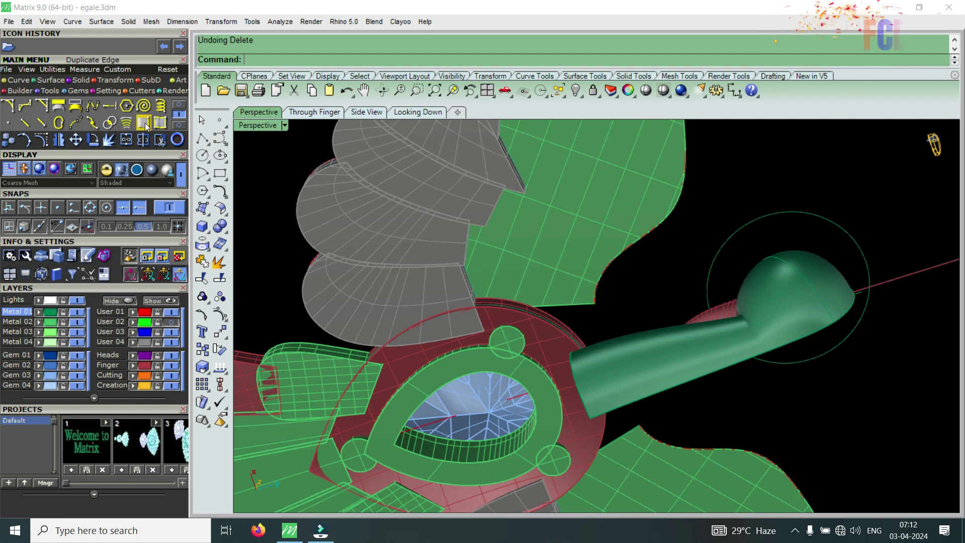
Duplicate the neck tube's base edge, where it meets the gem setting, as a curve
left_click(146, 124)
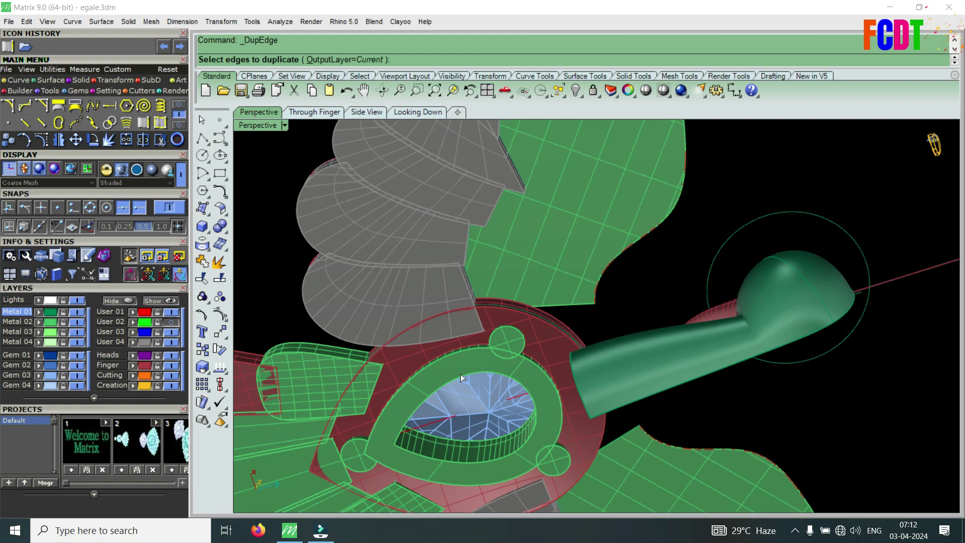
left_click(575, 388)
key("Return")
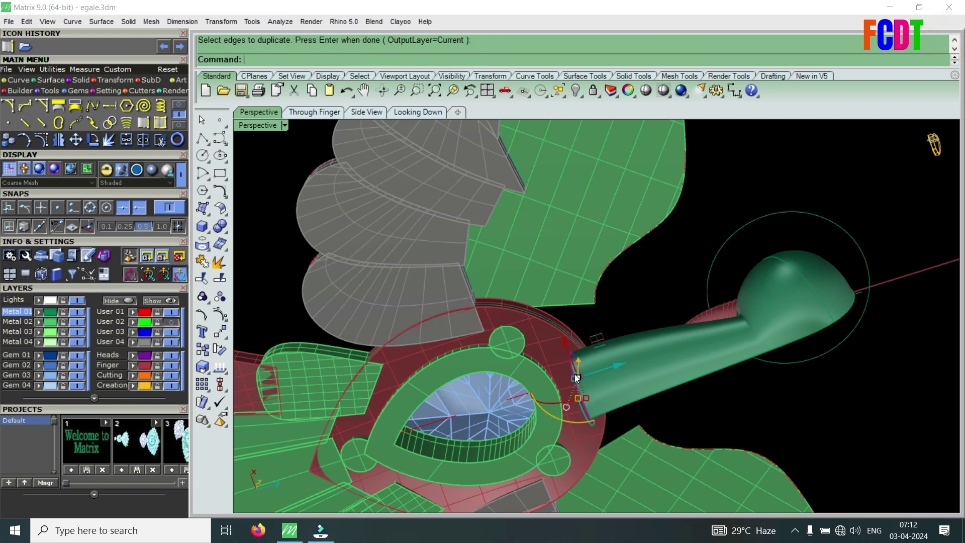
scroll(577, 330, "down", 5)
right_click_drag(579, 327, 540, 439)
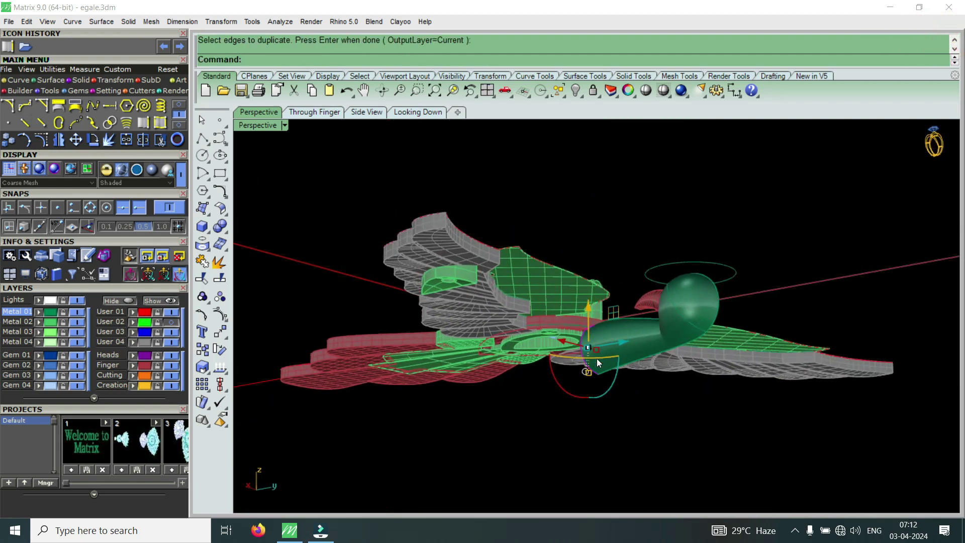
right_click_drag(579, 412, 606, 367)
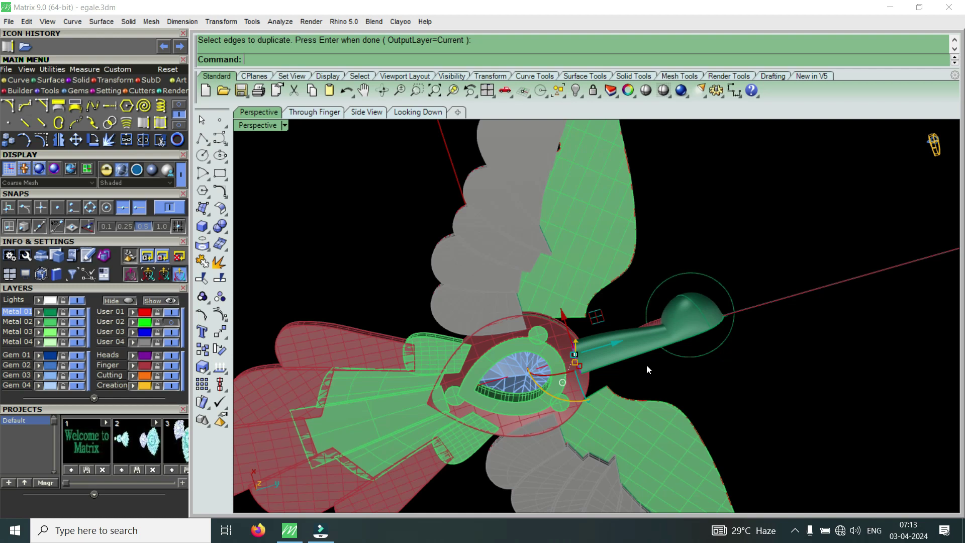
Rotate to a side view of the neck tube and select the two curves along it
mouse_move(645, 364)
right_mouse_down()
mouse_move(580, 360)
mouse_move(618, 314)
mouse_move(546, 386)
right_mouse_up()
scroll(600, 356, "up", 3)
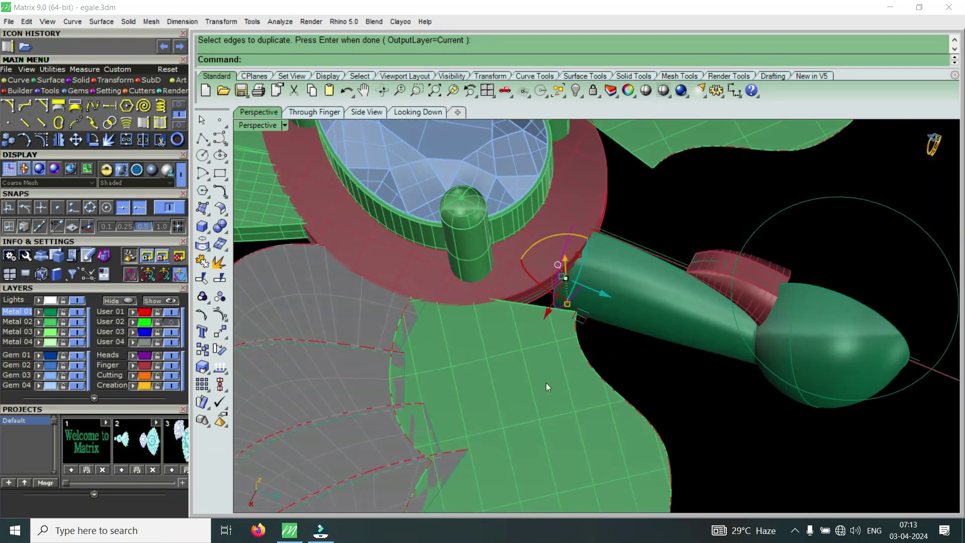
right_click_drag(657, 332, 613, 282)
scroll(697, 282, "up", 3)
scroll(742, 252, "up", 3)
scroll(736, 280, "up", 2)
left_click(735, 280)
scroll(671, 284, "down", 3)
scroll(663, 285, "down", 3)
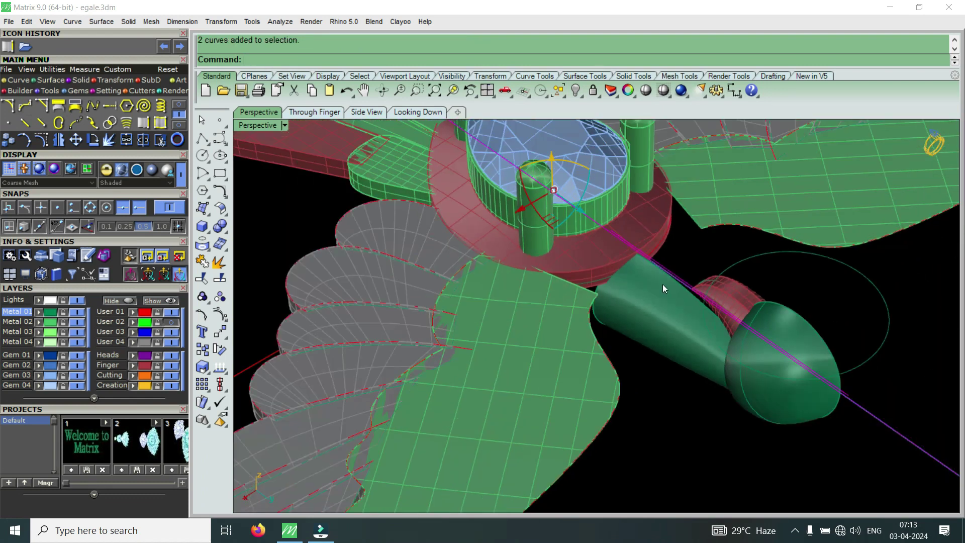
scroll(662, 284, "down", 2)
Delete the two selected neck curves, leaving the tube in place
key("Delete")
scroll(662, 284, "up", 2)
scroll(662, 281, "up", 3)
scroll(646, 278, "up", 2)
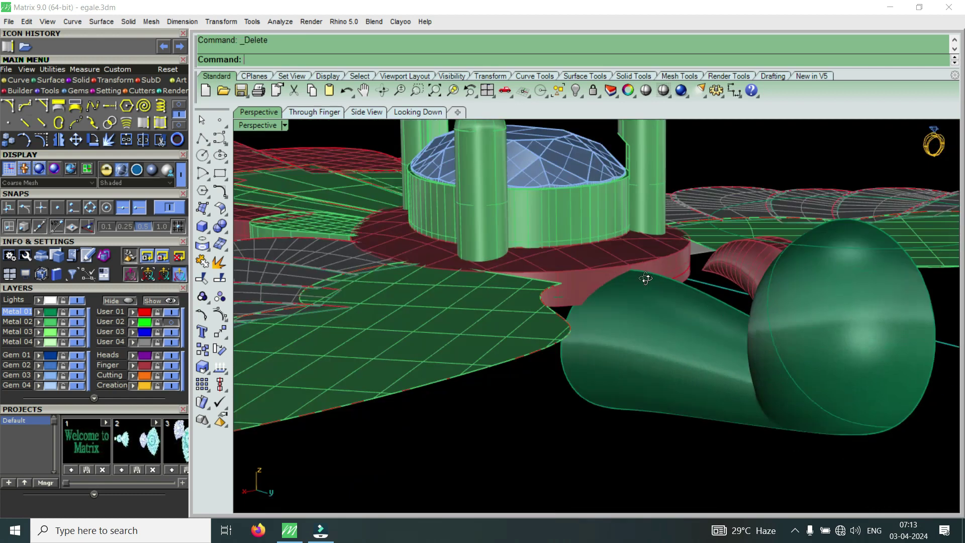
right_click_drag(646, 278, 737, 367)
Select the neck-and-head tube surface, dismissing the overlapping-object choice
left_click(763, 342)
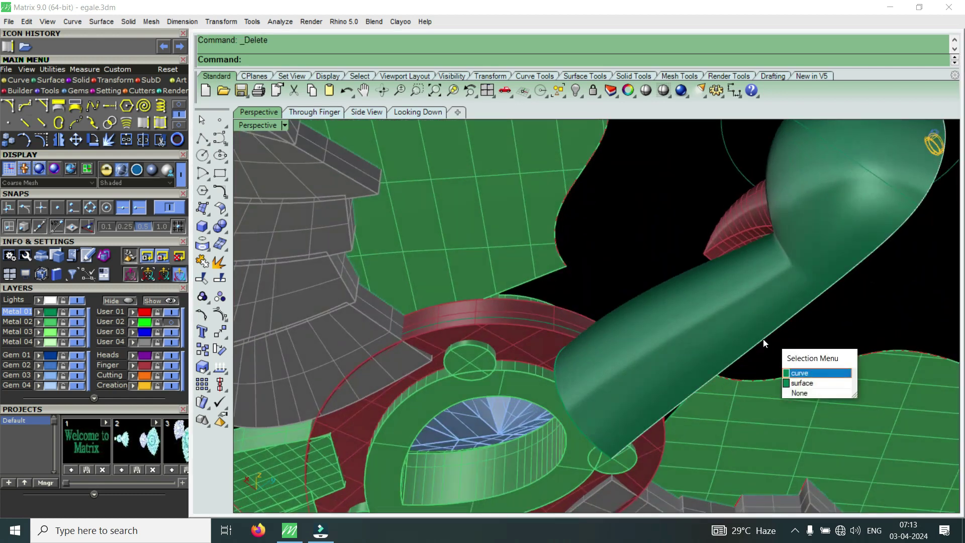
key("Escape")
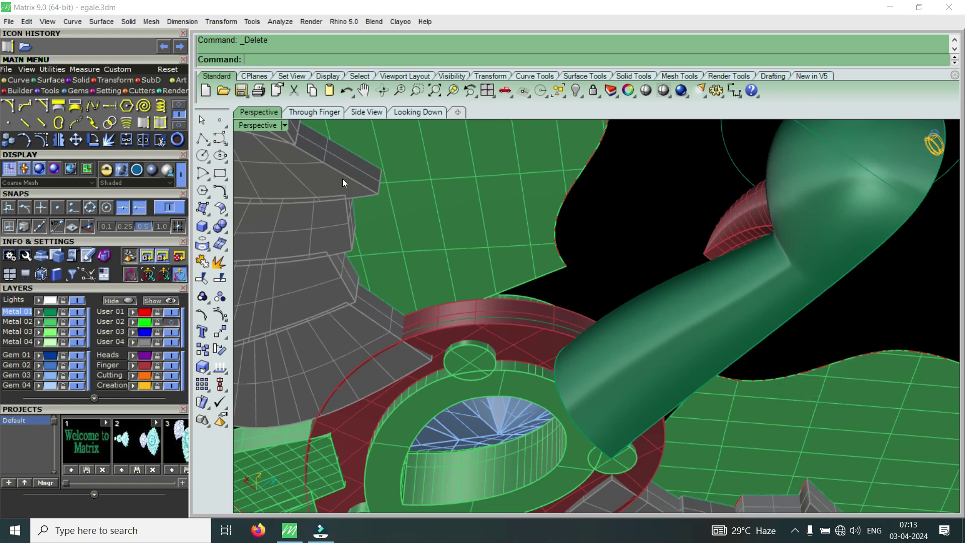
left_click(669, 330)
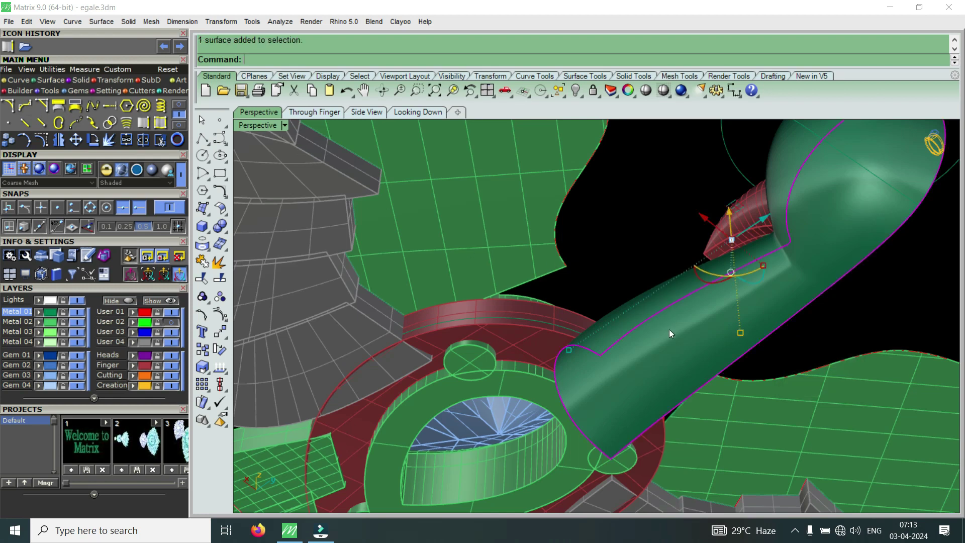
right_click_drag(669, 330, 646, 473)
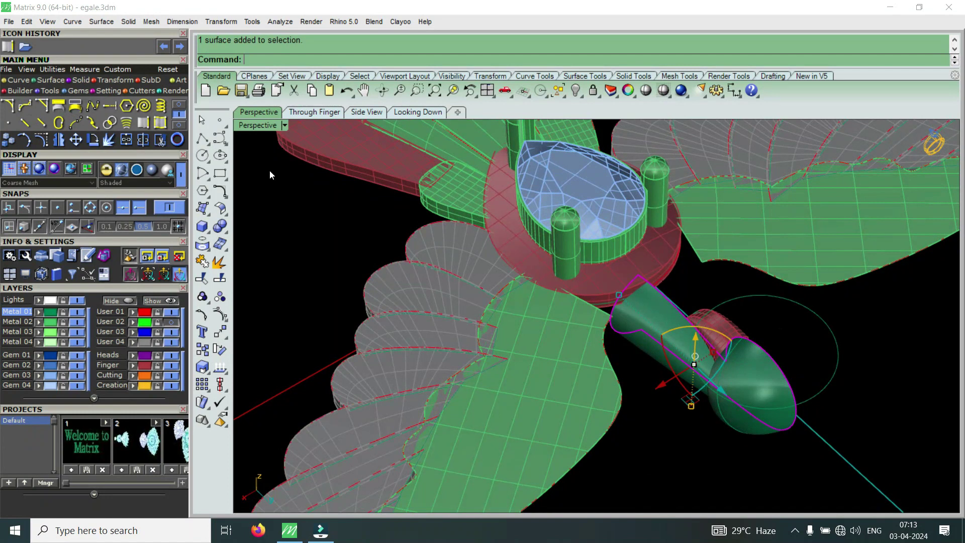
Zoom around the Looking Down view in four-view layout, then maximize Perspective
double_click(263, 124)
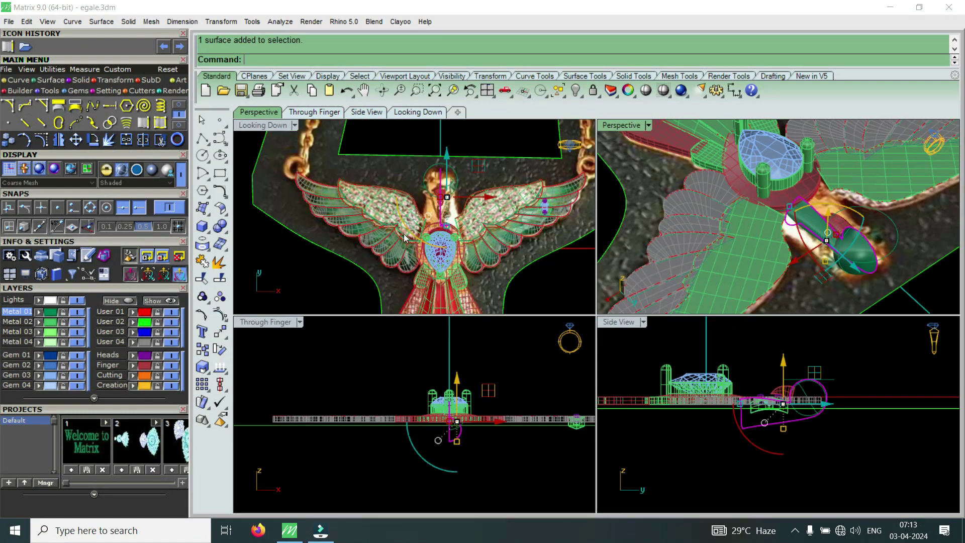
scroll(405, 238, "up", 3)
scroll(420, 228, "up", 3)
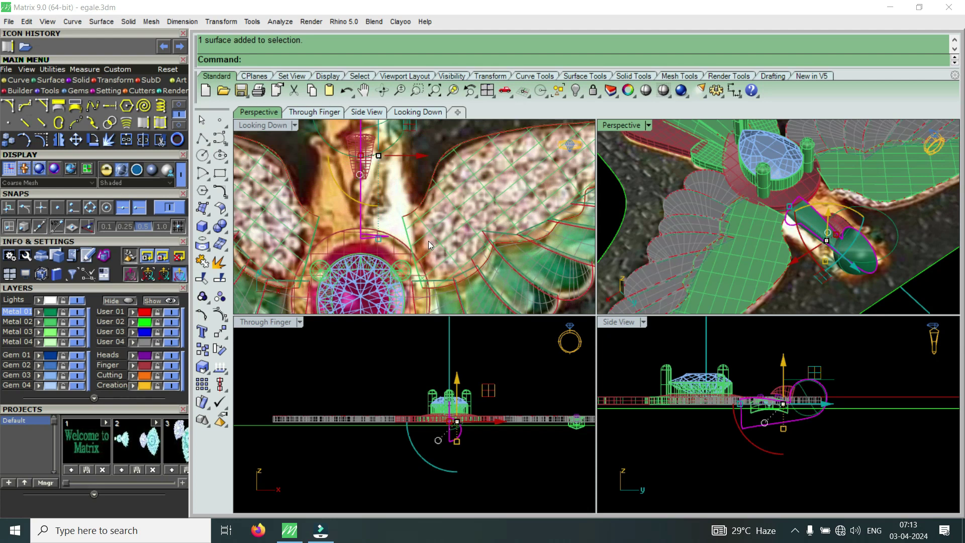
scroll(385, 222, "up", 3)
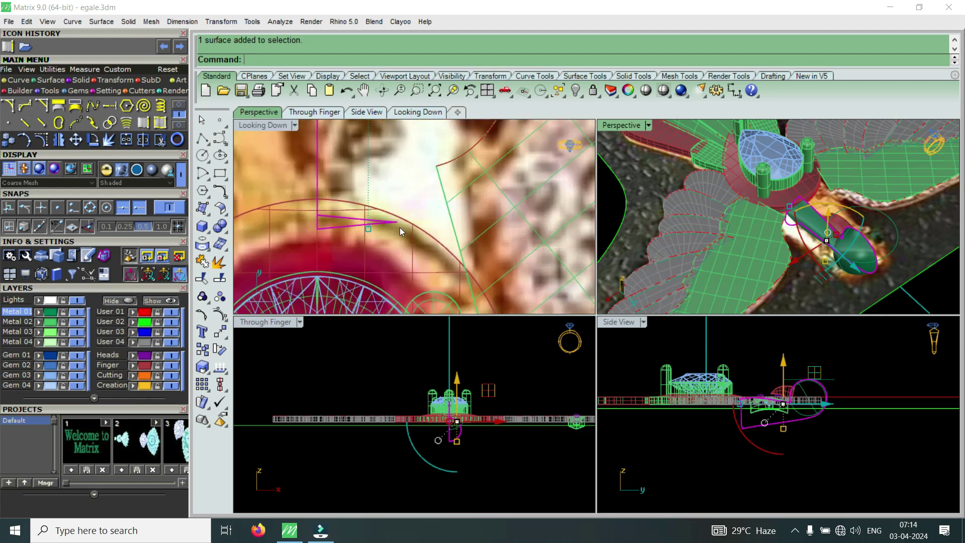
scroll(417, 246, "down", 3)
scroll(417, 244, "down", 3)
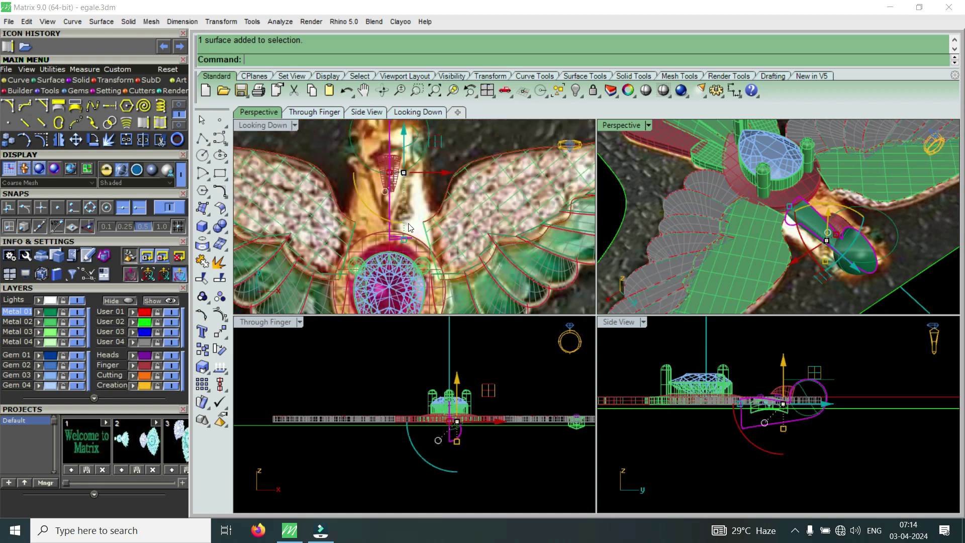
scroll(419, 186, "up", 2)
scroll(432, 196, "up", 1)
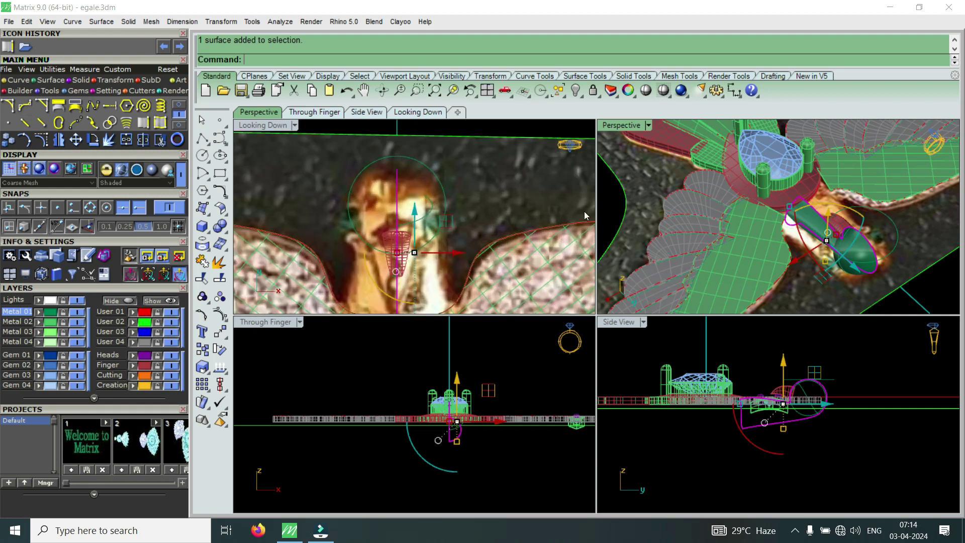
scroll(852, 246, "up", 1)
scroll(860, 272, "up", 2)
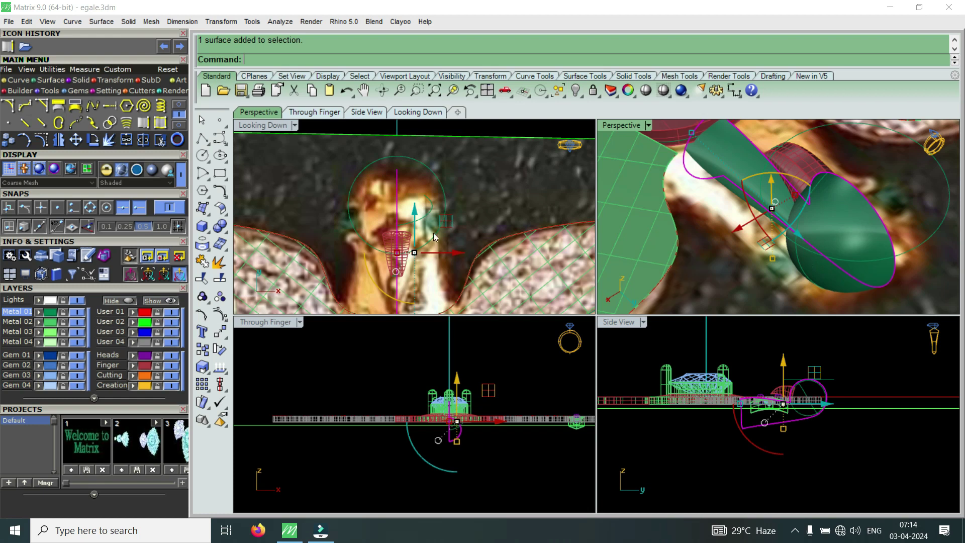
scroll(435, 215, "down", 3)
scroll(439, 227, "up", 3)
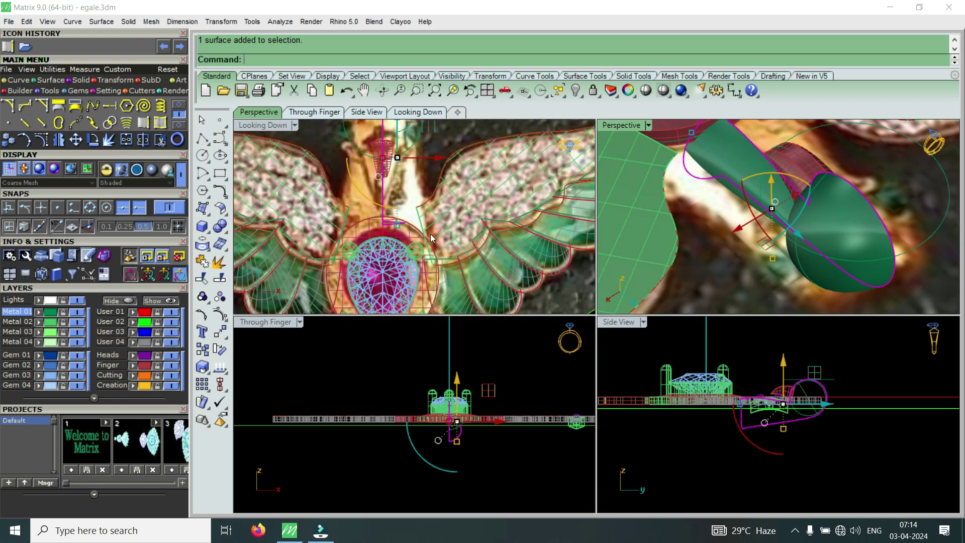
scroll(429, 239, "up", 3)
scroll(424, 240, "down", 2)
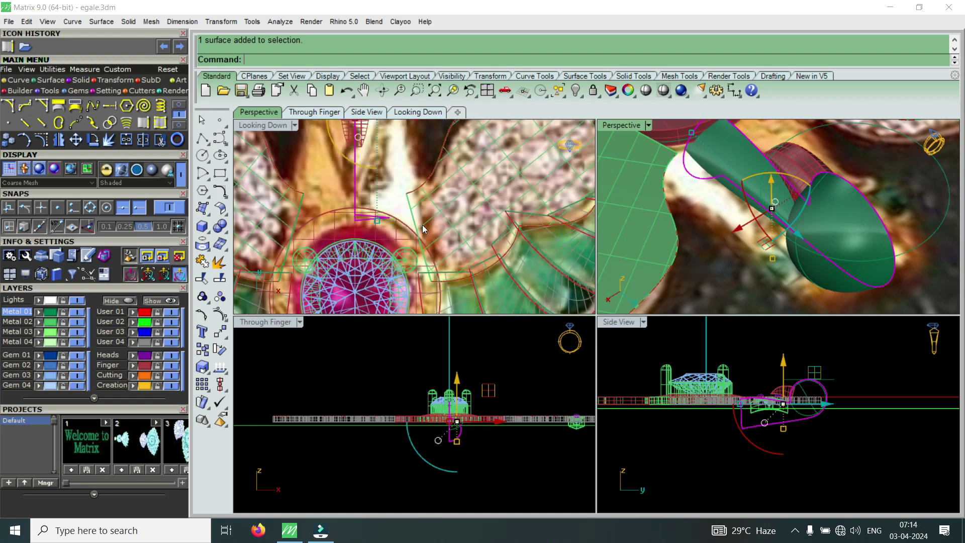
scroll(422, 225, "down", 2)
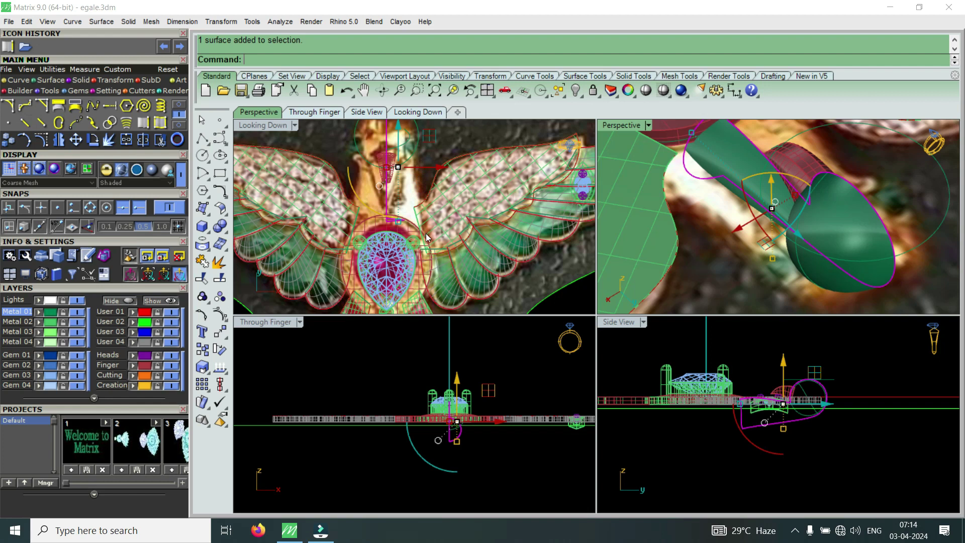
double_click(622, 125)
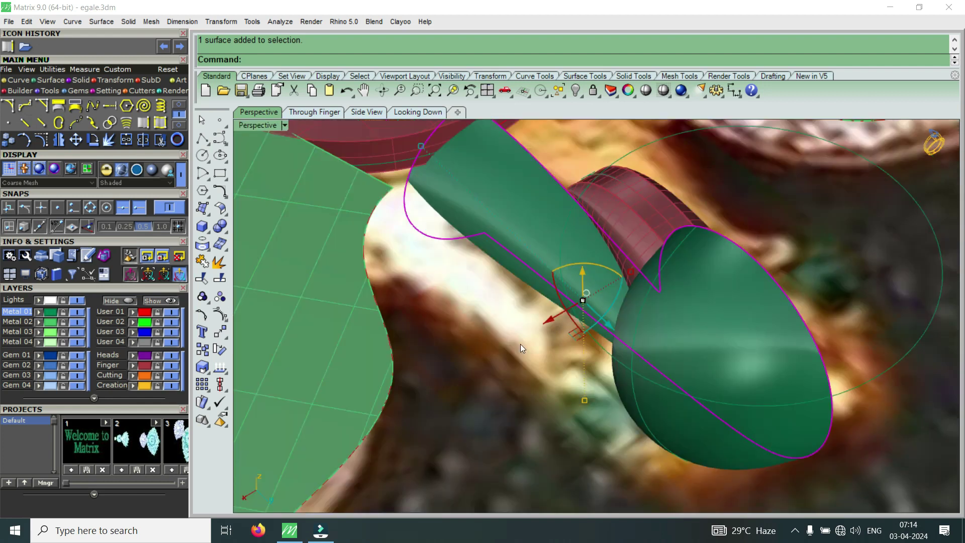
Delete the green head surface and select the leftover magenta profile curve
mouse_move(520, 344)
right_mouse_down()
mouse_move(415, 336)
mouse_move(493, 297)
mouse_move(492, 274)
right_mouse_up()
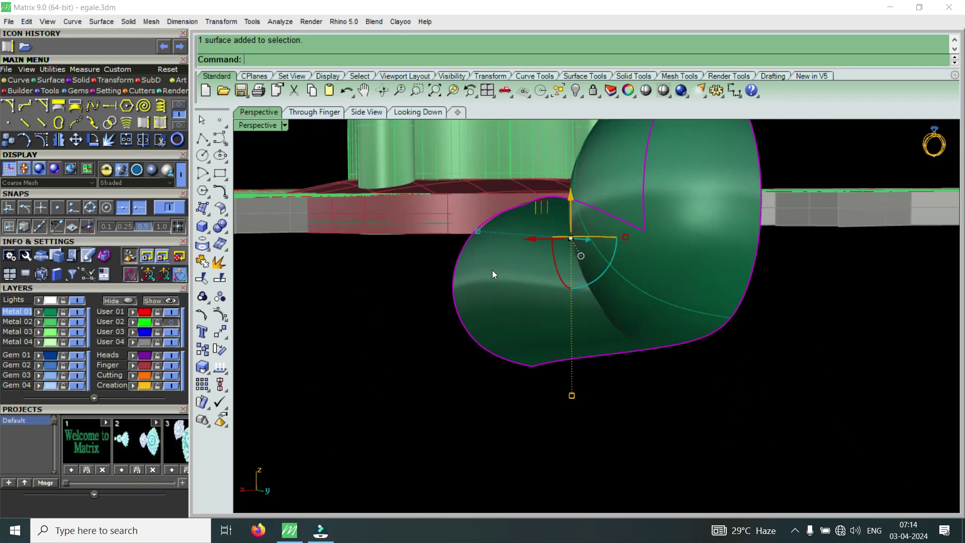
key("Delete")
left_click(462, 330)
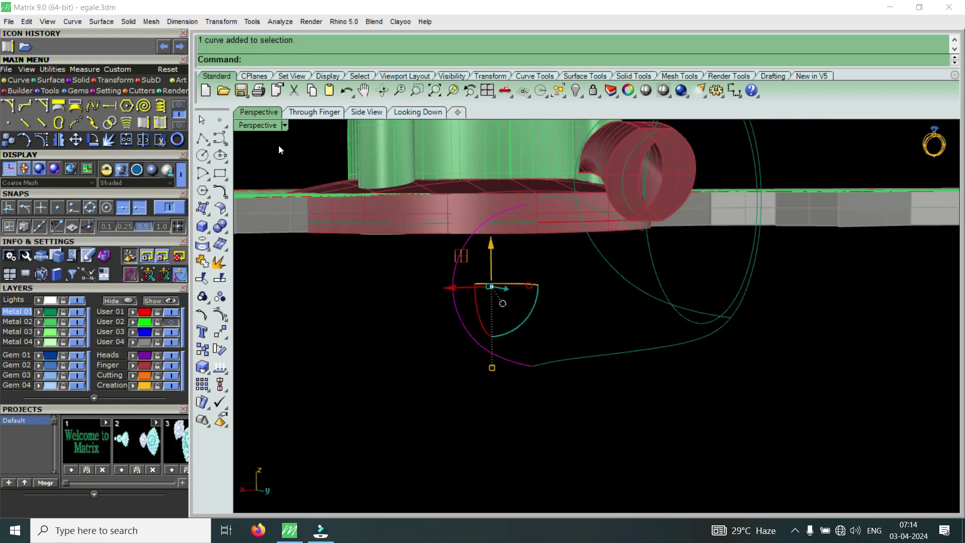
double_click(267, 126)
scroll(401, 216, "up", 3)
scroll(403, 213, "up", 2)
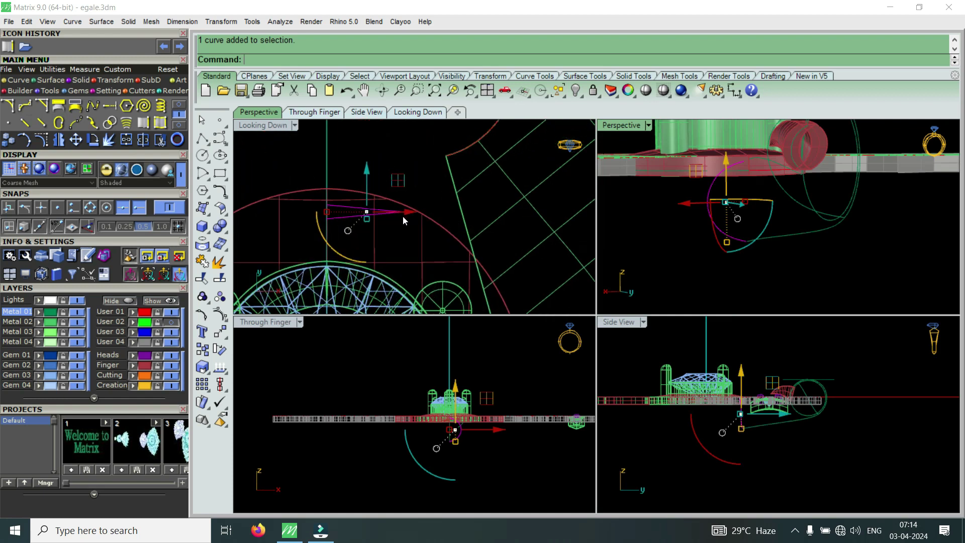
Turn on the curve's control points and move one point to the right
left_click(42, 139)
scroll(713, 186, "up", 2)
scroll(670, 243, "up", 2)
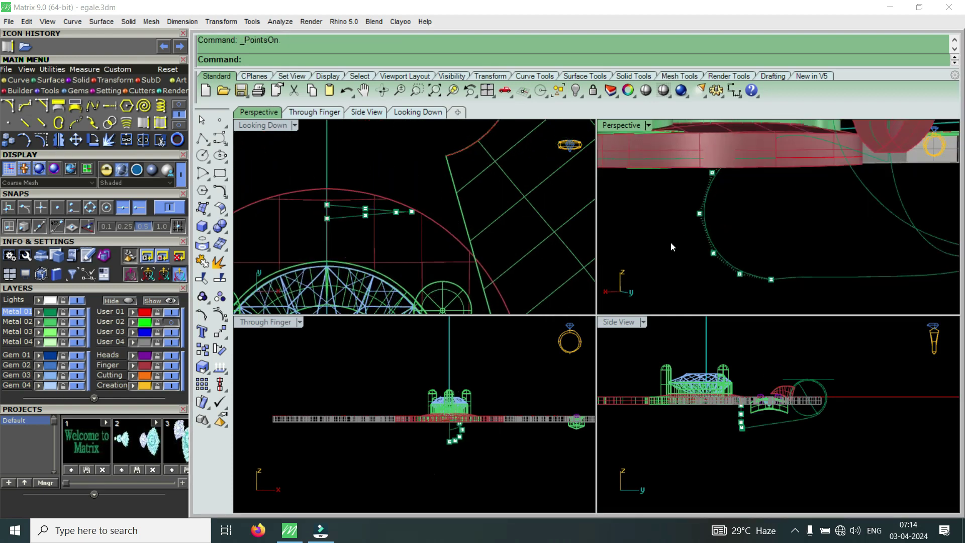
left_click(704, 214)
scroll(417, 213, "up", 1)
left_click_drag(451, 209, 494, 216)
Shift two more control points, including the top one, to the right
scroll(710, 270, "up", 2)
left_click_drag(683, 277, 722, 231)
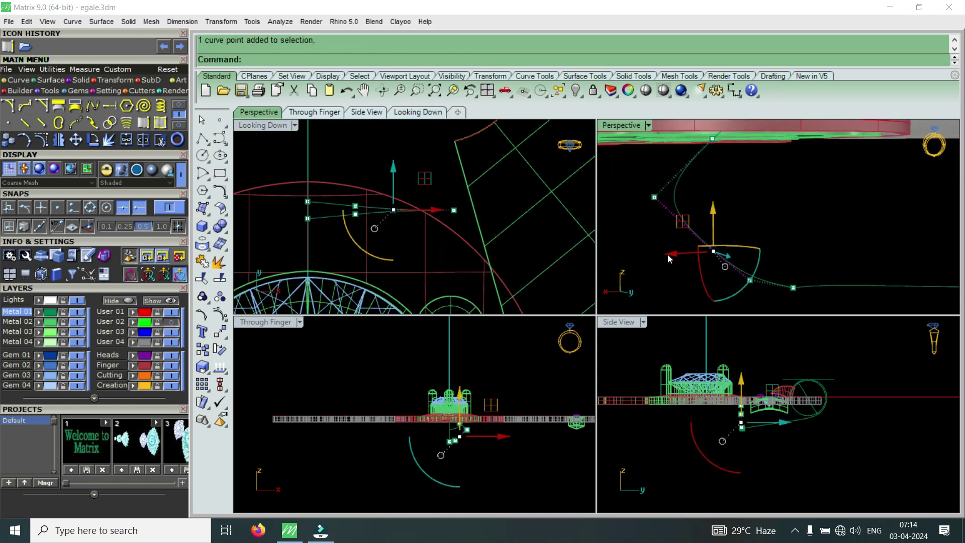
left_click_drag(435, 210, 455, 210)
scroll(731, 234, "up", 3)
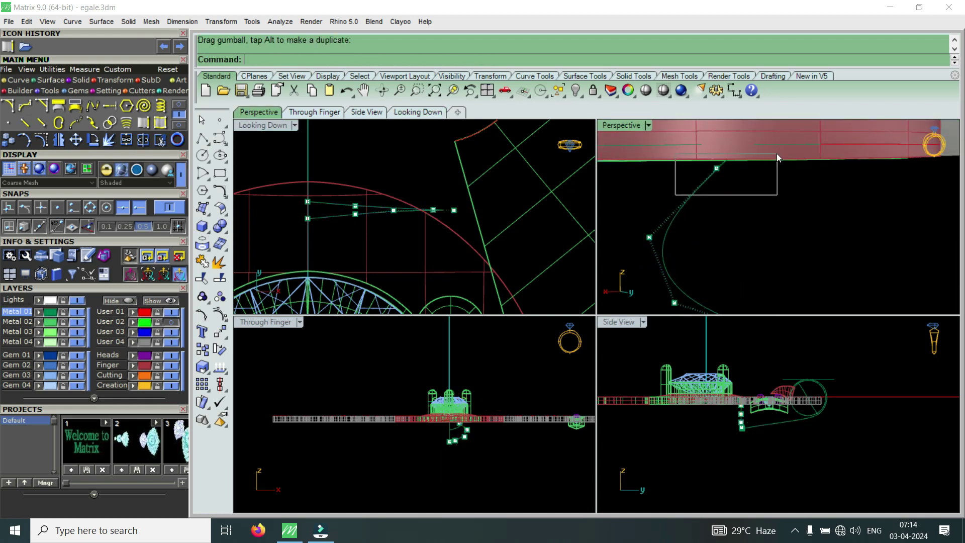
left_click(716, 169)
scroll(397, 208, "up", 2)
left_click_drag(453, 217, 476, 216)
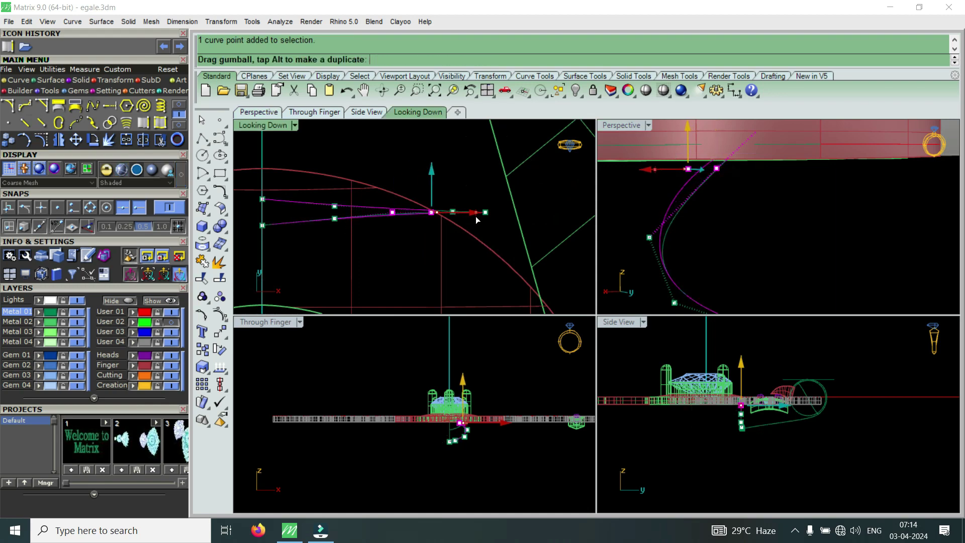
Maximize the Perspective view and switch it to Wireframe display
double_click(622, 125)
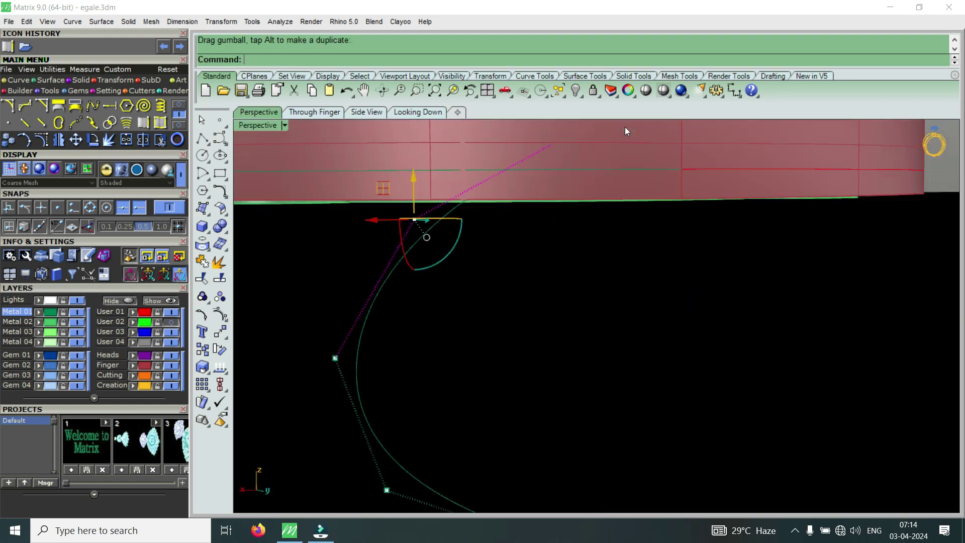
scroll(557, 343, "up", 3)
scroll(519, 313, "up", 3)
mouse_move(519, 313)
right_mouse_down()
mouse_move(580, 393)
mouse_move(618, 384)
mouse_move(535, 255)
right_mouse_up()
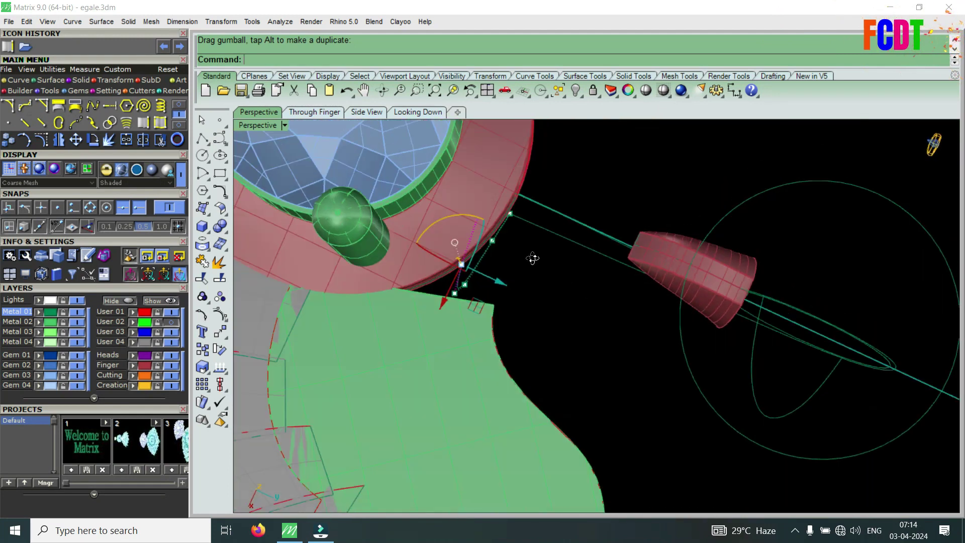
left_click(271, 124)
left_click(334, 43)
Move one control point left, then move it with a second point further left
mouse_move(587, 329)
right_mouse_down()
mouse_move(507, 250)
mouse_move(650, 246)
right_mouse_up()
scroll(595, 355, "up", 3)
left_click(592, 355)
left_click(602, 224)
left_click_drag(560, 223, 493, 240)
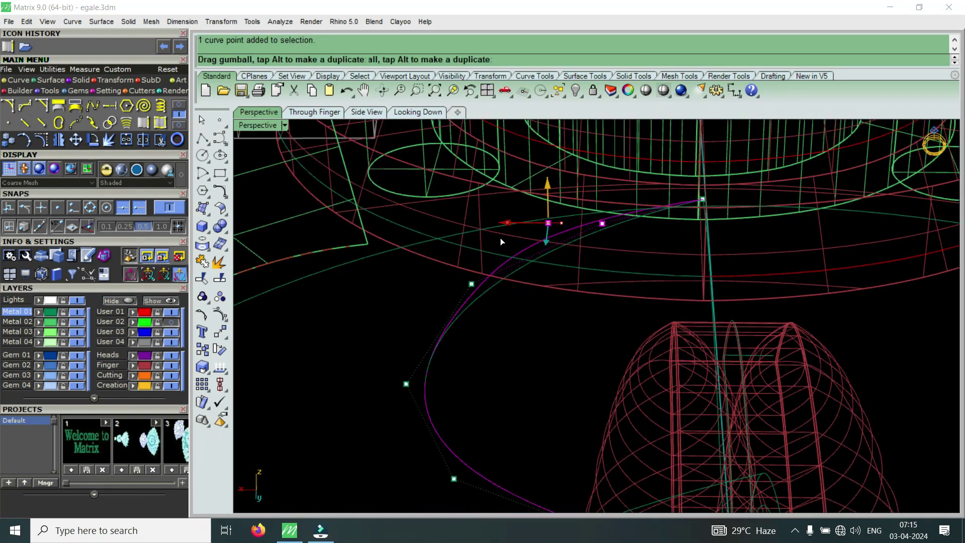
left_click(472, 284, "shift")
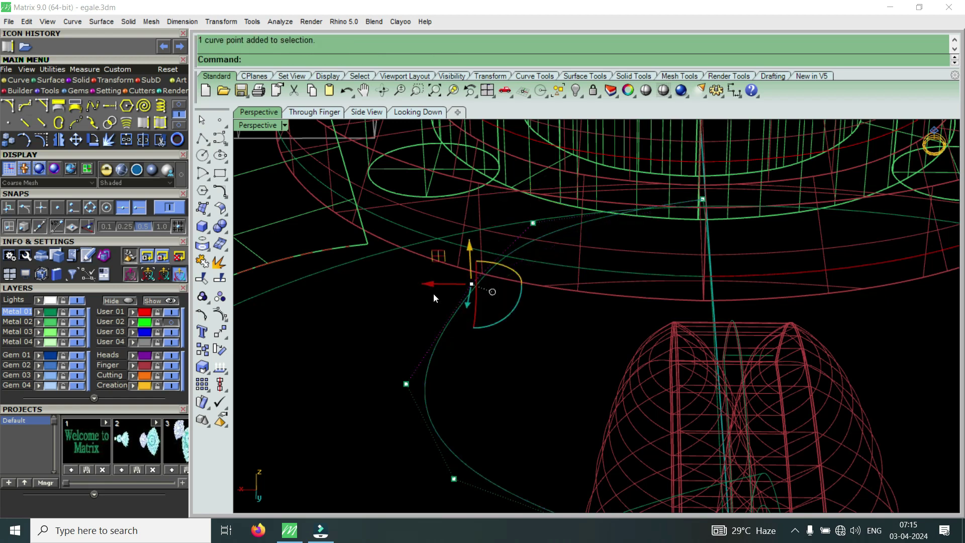
left_click_drag(433, 281, 396, 302)
Raise the two selected control points from a near top-down view
mouse_move(400, 289)
right_mouse_down()
mouse_move(442, 249)
mouse_move(468, 287)
mouse_move(442, 280)
mouse_move(436, 170)
right_mouse_up()
scroll(452, 272, "up", 3)
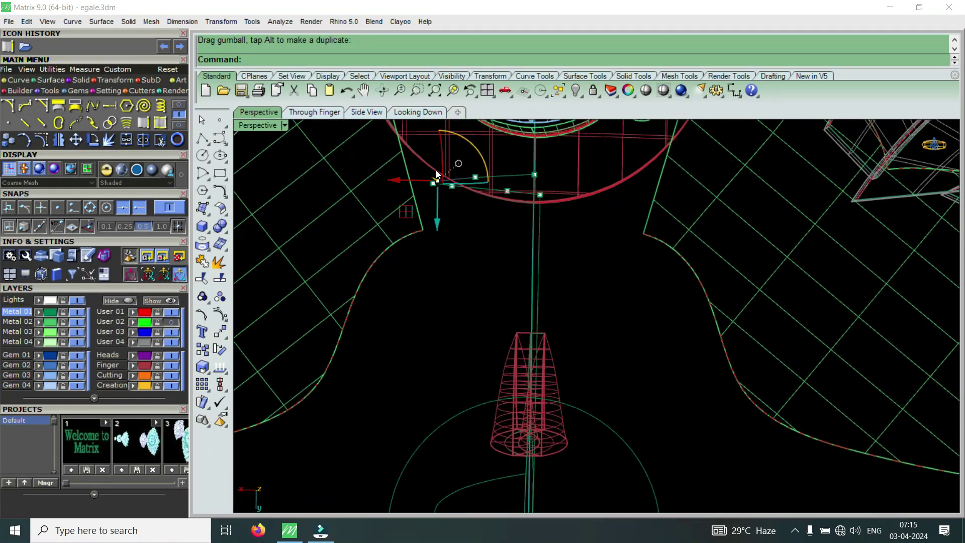
scroll(437, 165, "up", 3)
scroll(437, 211, "up", 2)
left_click_drag(438, 260, 428, 219)
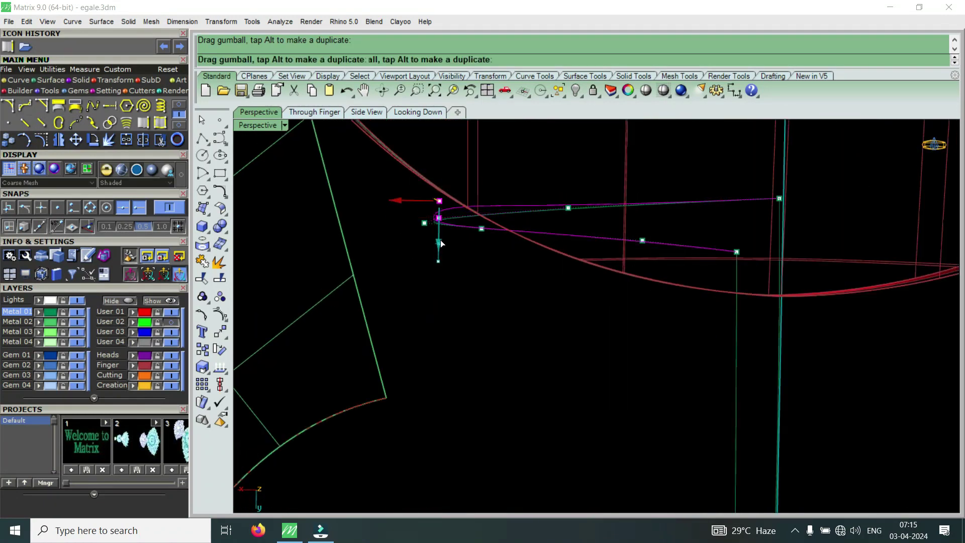
Move two more individual control points upward to reshape the curve
right_click_drag(427, 219, 395, 245)
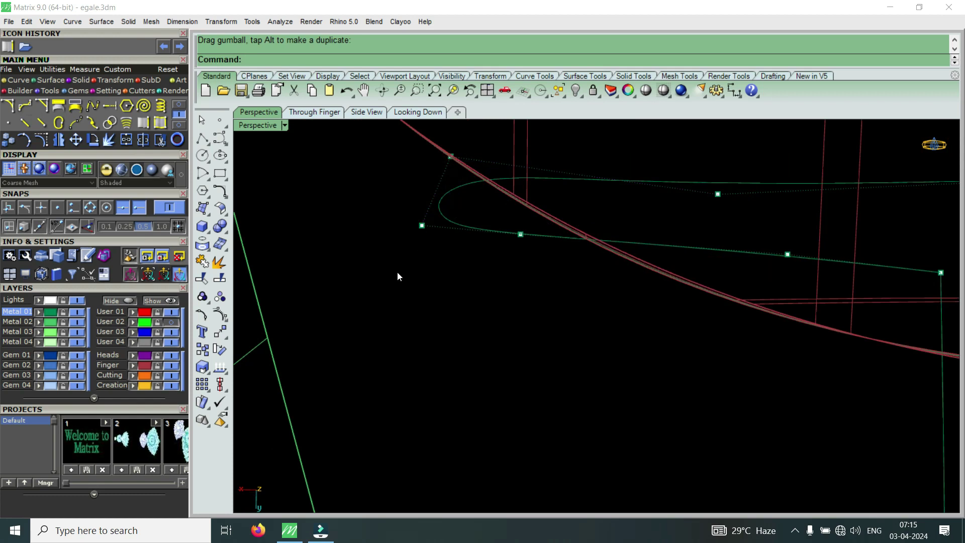
left_click_drag(397, 273, 442, 201)
left_click_drag(424, 249, 481, 272)
right_click_drag(481, 272, 570, 257)
left_click_drag(571, 247, 605, 210)
left_click_drag(577, 286, 583, 261)
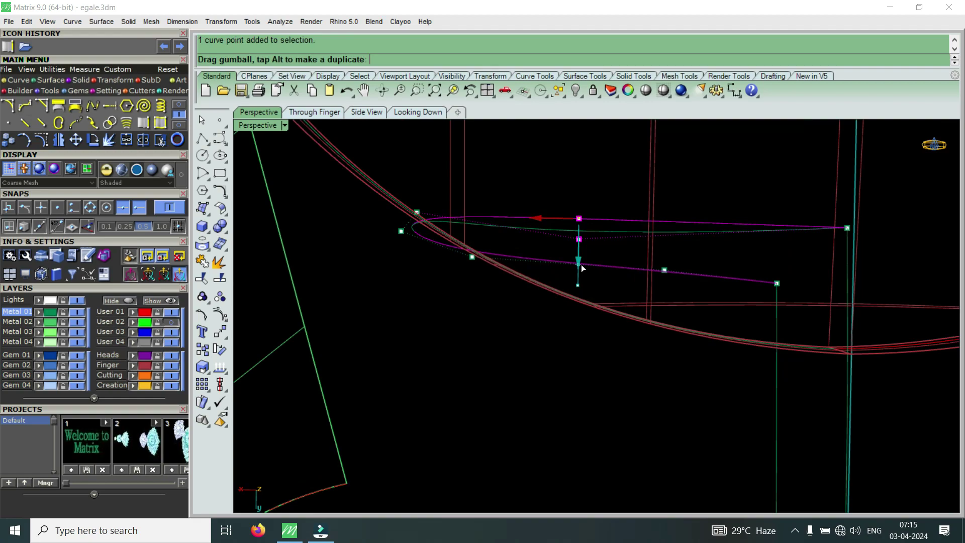
Reposition a control point near the curve's end
mouse_move(583, 261)
right_mouse_down()
mouse_move(523, 304)
mouse_move(648, 286)
mouse_move(647, 334)
mouse_move(510, 248)
right_mouse_up()
scroll(646, 330, "up", 2)
left_click_drag(509, 248, 556, 330)
right_click_drag(556, 330, 575, 315)
left_click_drag(574, 315, 622, 353)
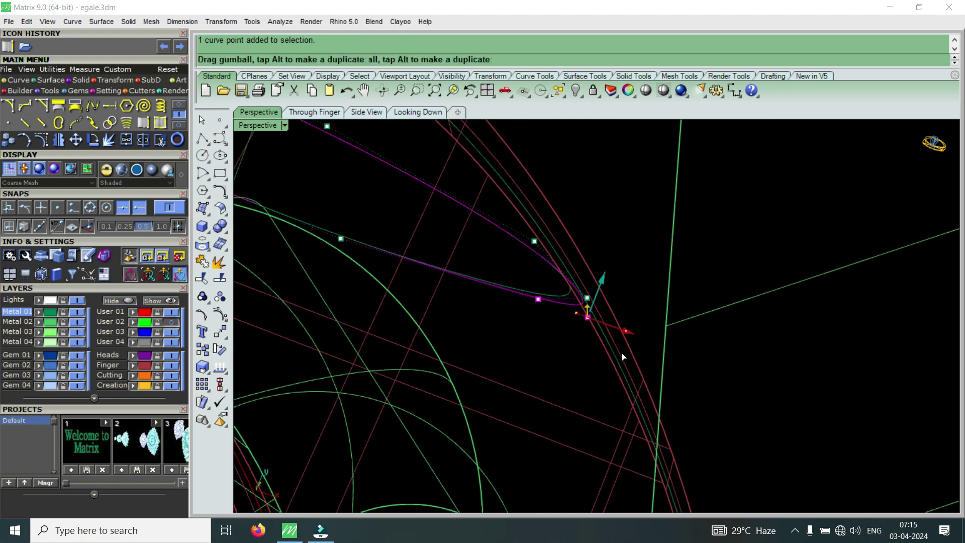
Move the curve's lower point to the right, then clear the point selection
scroll(612, 321, "down", 2)
scroll(613, 321, "down", 2)
scroll(616, 238, "down", 2)
right_click_drag(616, 237, 648, 268)
mouse_move(460, 408)
left_mouse_down()
mouse_move(513, 465)
mouse_move(578, 456)
left_mouse_up()
mouse_move(571, 322)
left_mouse_down()
mouse_move(634, 371)
mouse_move(660, 340)
left_mouse_up()
key("Escape")
Select another control point near the lower curve and move it to reshape the bend
left_click(538, 446)
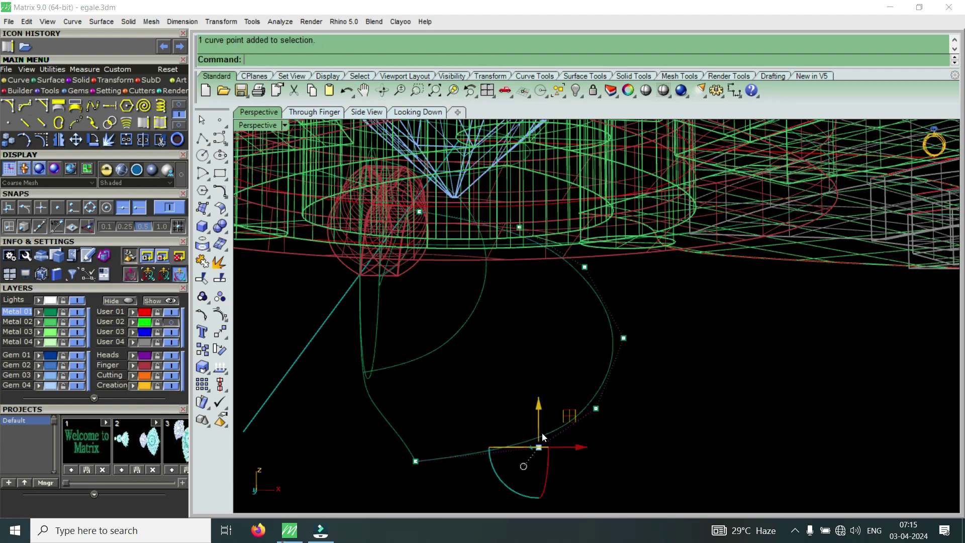
right_click_drag(539, 447, 557, 391)
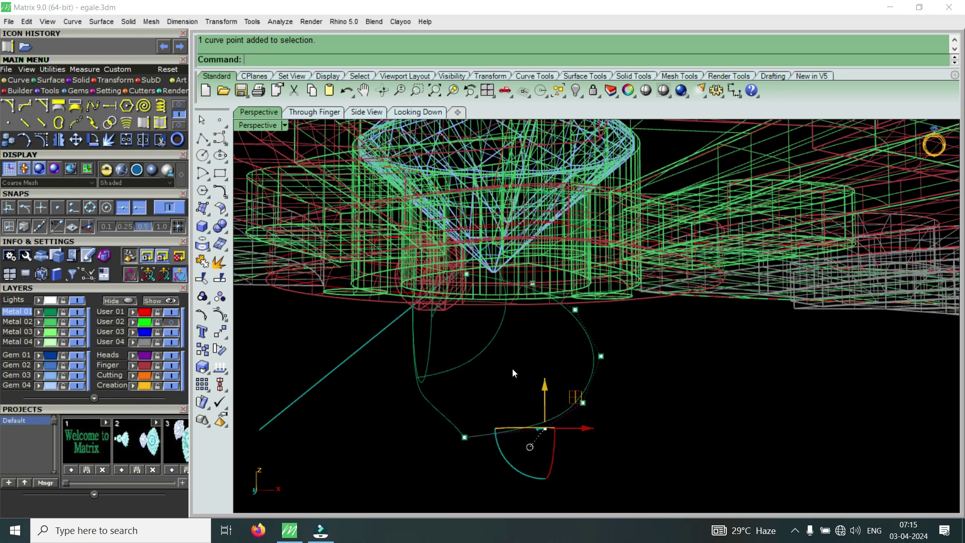
right_click_drag(584, 387, 589, 324)
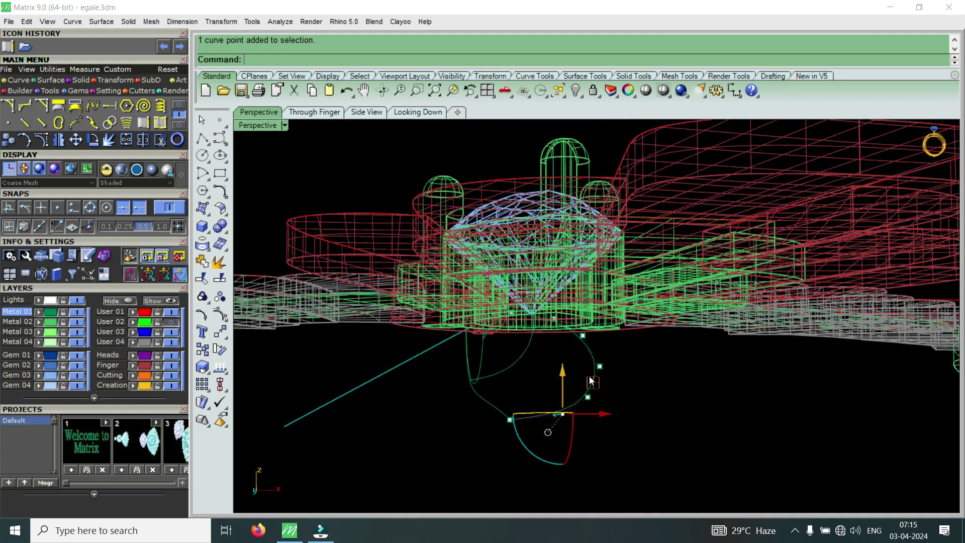
mouse_move(575, 401)
left_mouse_down()
mouse_move(661, 333)
mouse_move(643, 342)
left_mouse_up()
mouse_move(657, 326)
right_mouse_down()
mouse_move(686, 314)
mouse_move(611, 370)
right_mouse_up()
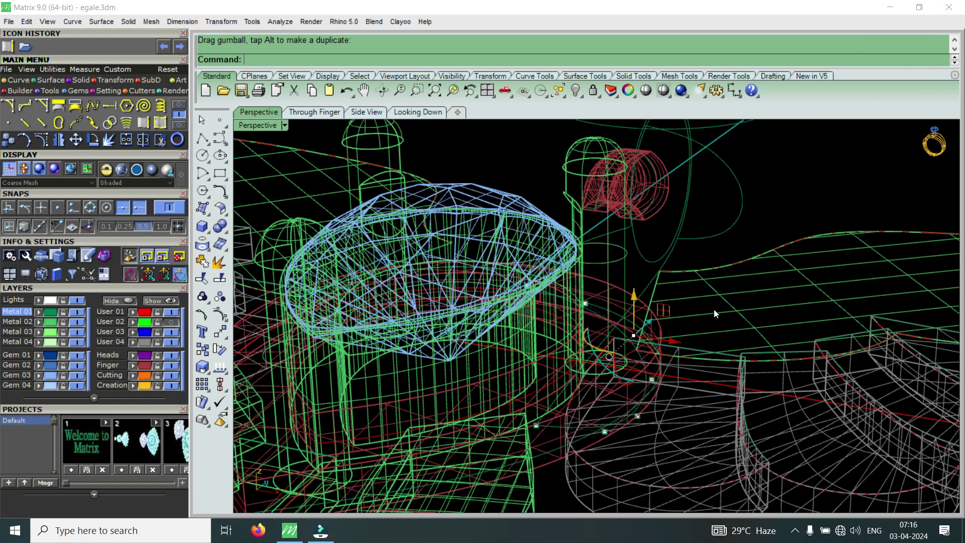
From above, select a different curve point and drag it left along the X axis
mouse_move(711, 304)
right_mouse_down()
mouse_move(621, 384)
mouse_move(614, 349)
right_mouse_up()
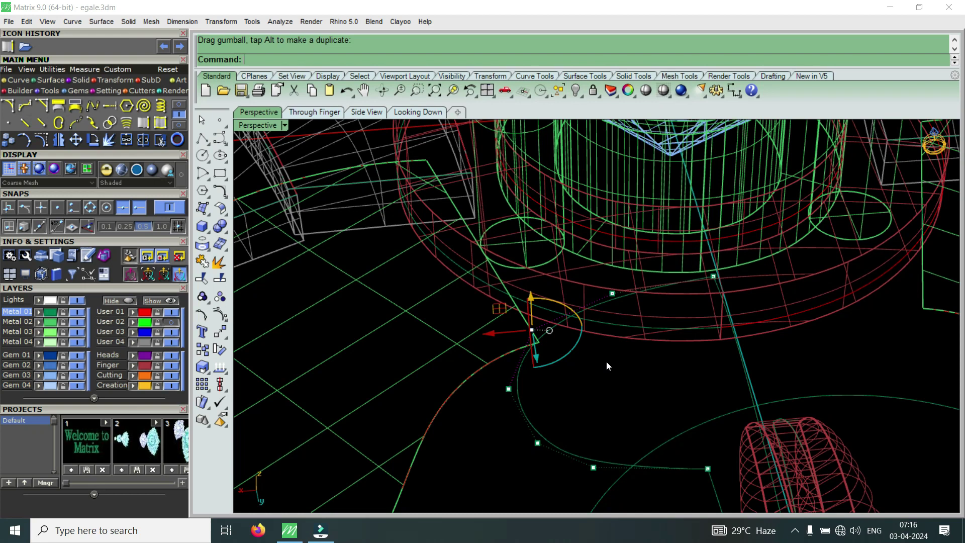
left_click_drag(583, 377, 649, 279)
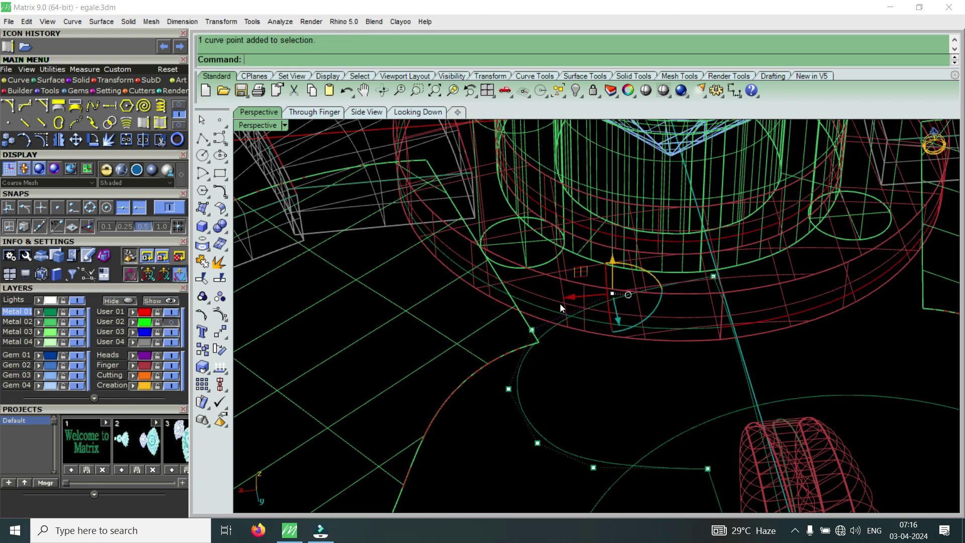
left_click_drag(567, 298, 553, 304)
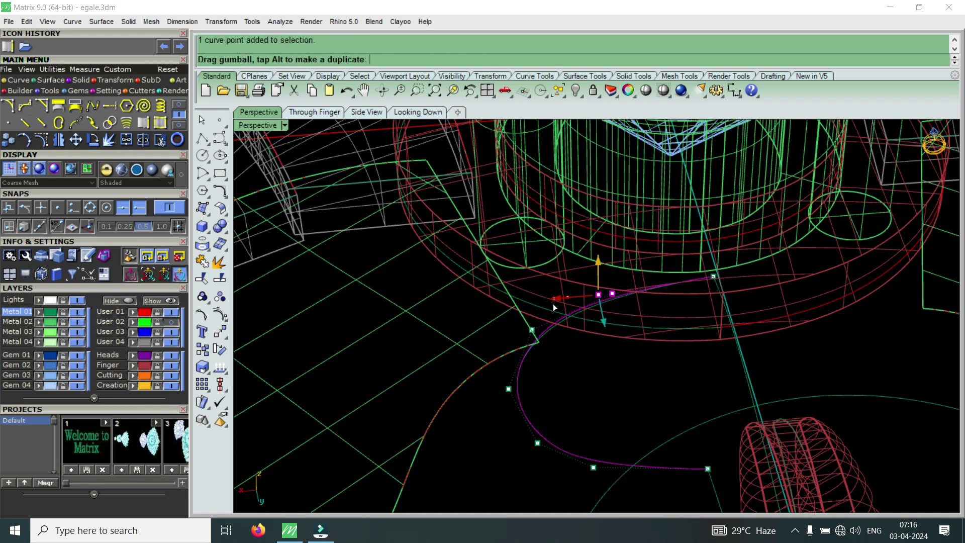
right_click_drag(553, 304, 606, 373)
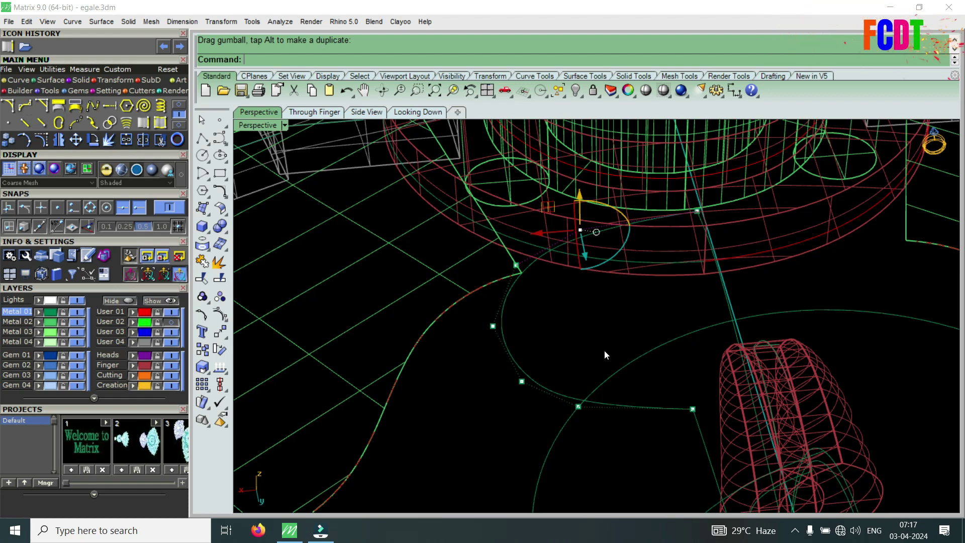
Orbit around the pendant head, select the upper profile-curve control point and start moving it
mouse_move(604, 350)
right_mouse_down()
mouse_move(671, 309)
mouse_move(653, 273)
right_mouse_up()
scroll(653, 273, "up", 2)
scroll(611, 360, "up", 3)
left_click(577, 336)
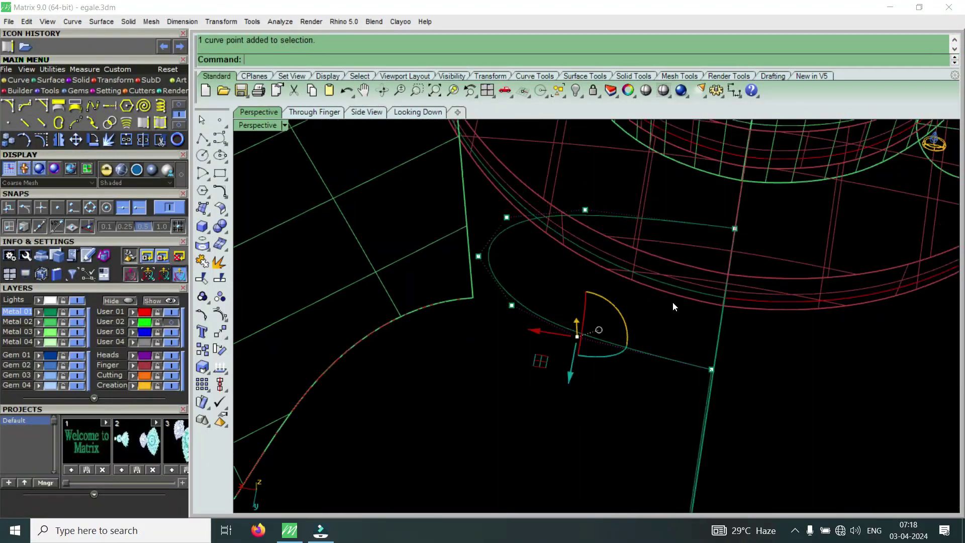
right_click_drag(673, 301, 592, 369)
mouse_move(632, 282)
right_mouse_down()
mouse_move(616, 302)
mouse_move(628, 248)
right_mouse_up()
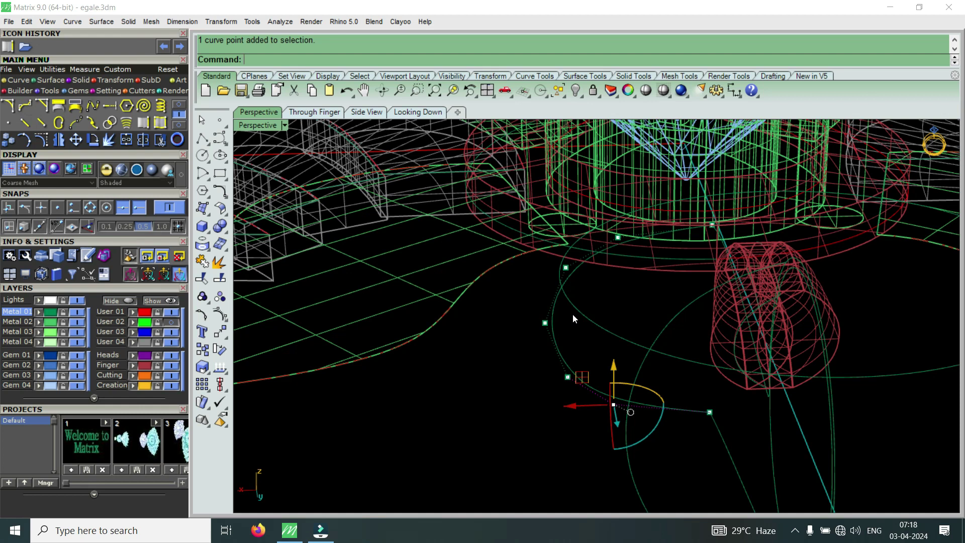
left_click_drag(539, 288, 588, 248)
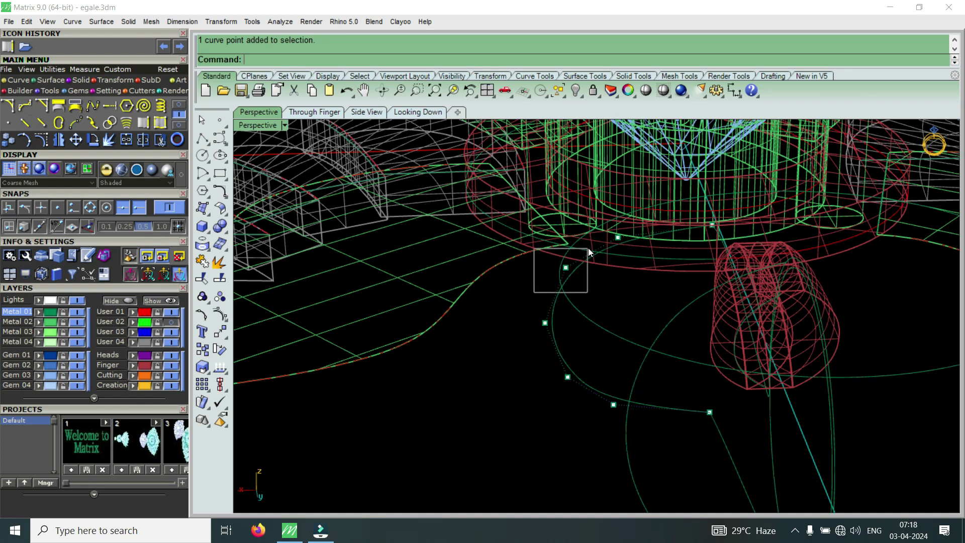
mouse_move(590, 273)
right_mouse_down()
mouse_move(513, 267)
mouse_move(514, 446)
mouse_move(540, 329)
mouse_move(500, 273)
right_mouse_up()
left_click(514, 266)
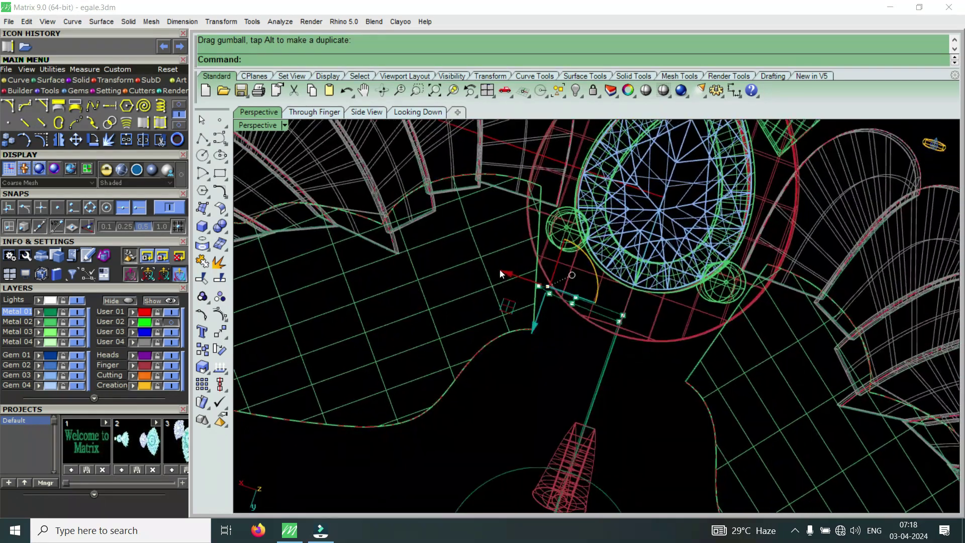
Restore the four-view layout and shift three curve control points right along X in the top view
double_click(275, 127)
scroll(462, 238, "up", 4)
scroll(463, 237, "up", 2)
left_click_drag(400, 152, 499, 254)
left_click_drag(493, 221, 525, 222)
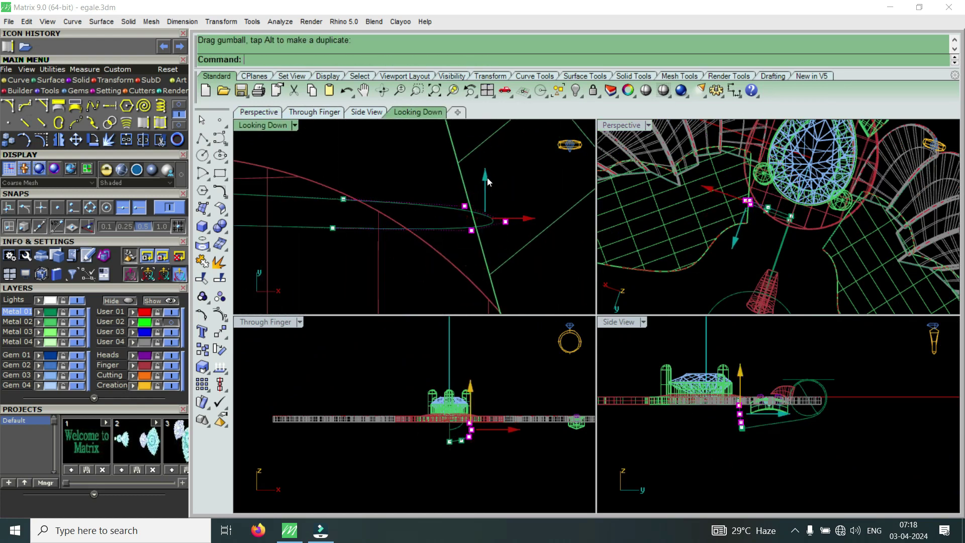
Move the three selected points, then window-select more curve points in the top view
left_click_drag(487, 176, 517, 226)
scroll(421, 174, "up", 1)
mouse_move(399, 166)
left_mouse_down()
mouse_move(443, 235)
mouse_move(442, 221)
mouse_move(463, 222)
left_mouse_up()
scroll(464, 222, "down", 2)
scroll(463, 221, "down", 2)
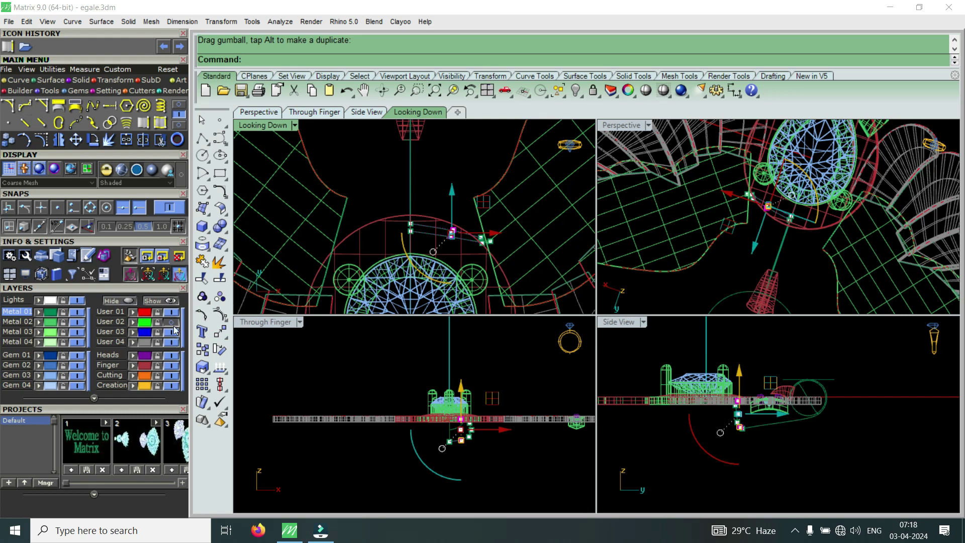
scroll(499, 237, "up", 2)
scroll(475, 252, "up", 2)
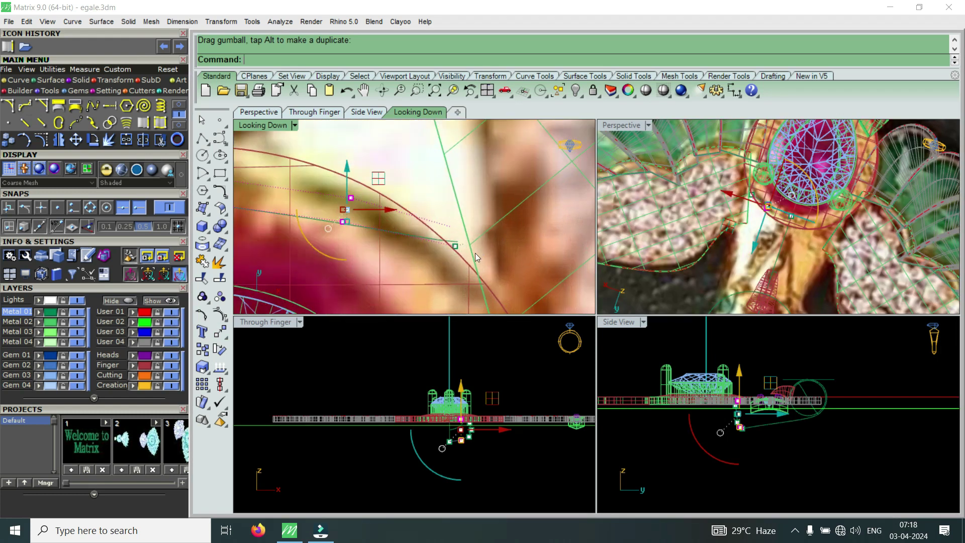
scroll(513, 281, "down", 2)
scroll(494, 225, "down", 2)
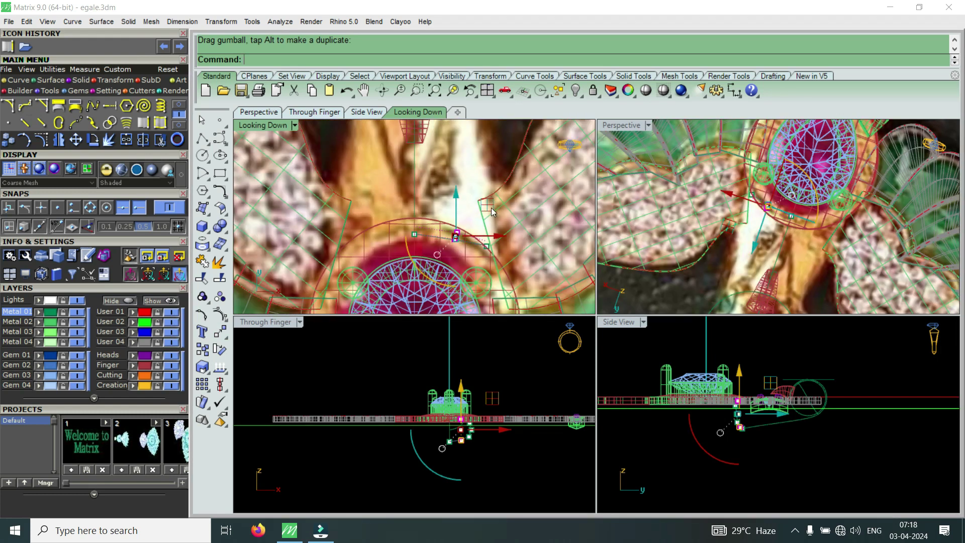
scroll(514, 272, "down", 2)
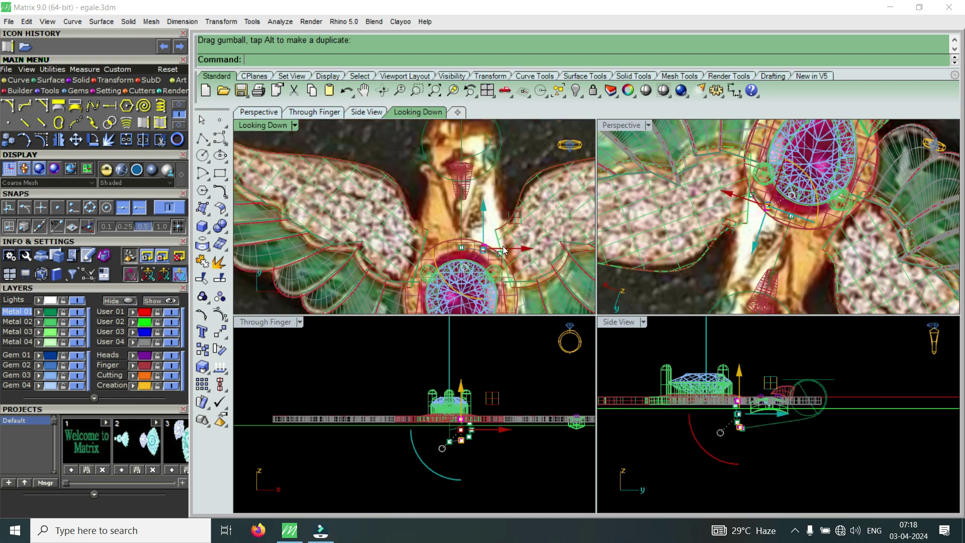
scroll(510, 257, "up", 3)
scroll(490, 239, "up", 2)
Shift one more curve point right, then two neighbouring points, in the top view
left_click(481, 227, "shift")
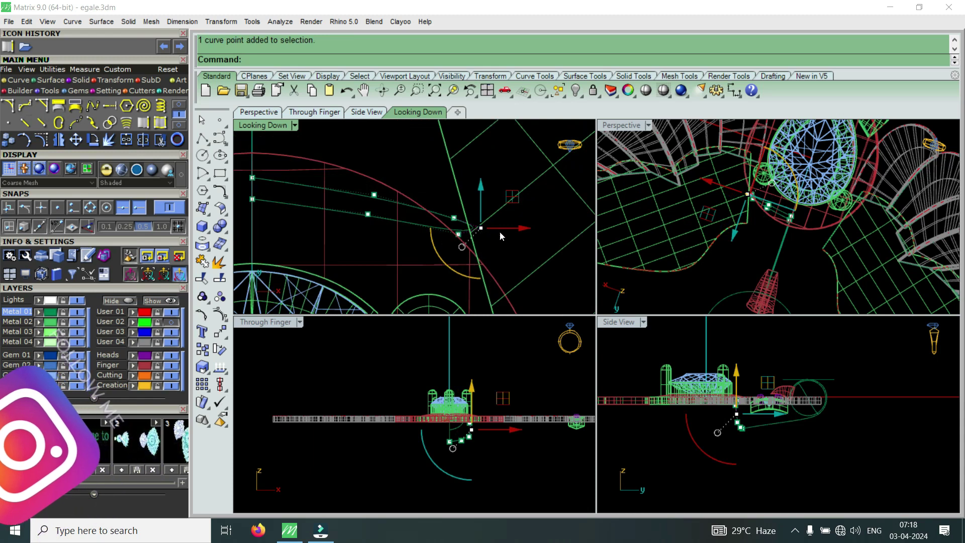
mouse_move(515, 230)
left_mouse_down()
mouse_move(533, 229)
mouse_move(523, 206)
left_mouse_up()
scroll(458, 193, "up", 1)
left_click_drag(440, 213, 475, 244)
left_click_drag(459, 197, 477, 232)
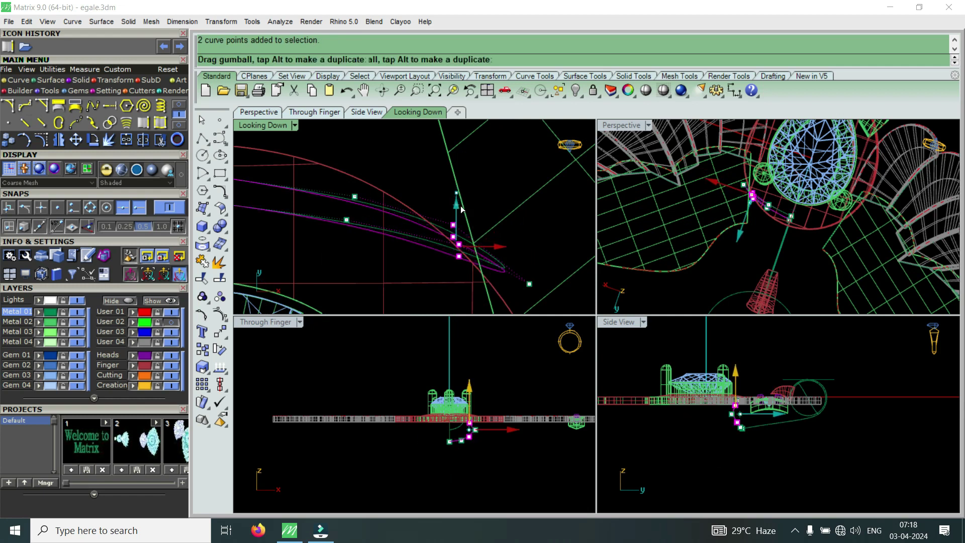
scroll(480, 234, "down", 2)
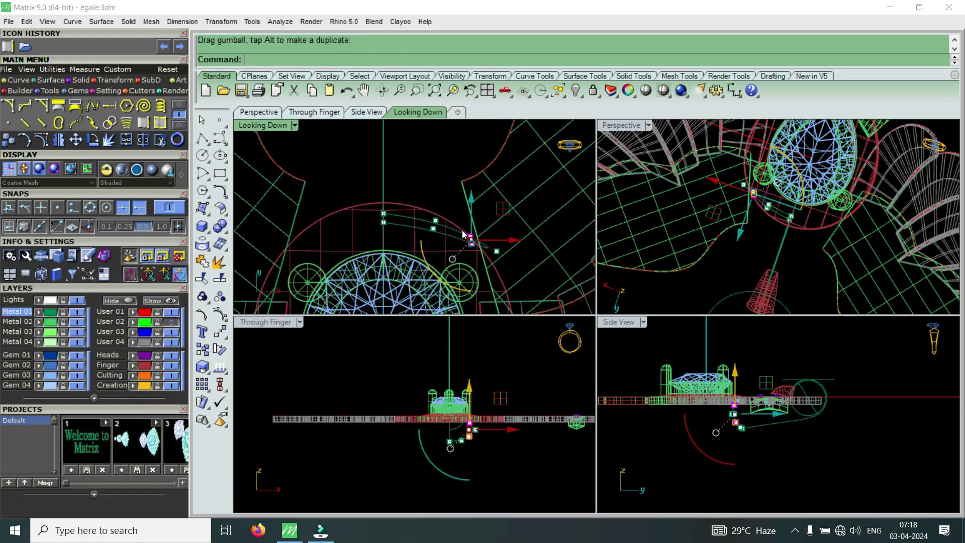
Maximize the Perspective view and orbit to see the curve beside the ring head
double_click(623, 127)
mouse_move(585, 361)
right_mouse_down()
mouse_move(538, 342)
mouse_move(520, 398)
right_mouse_up()
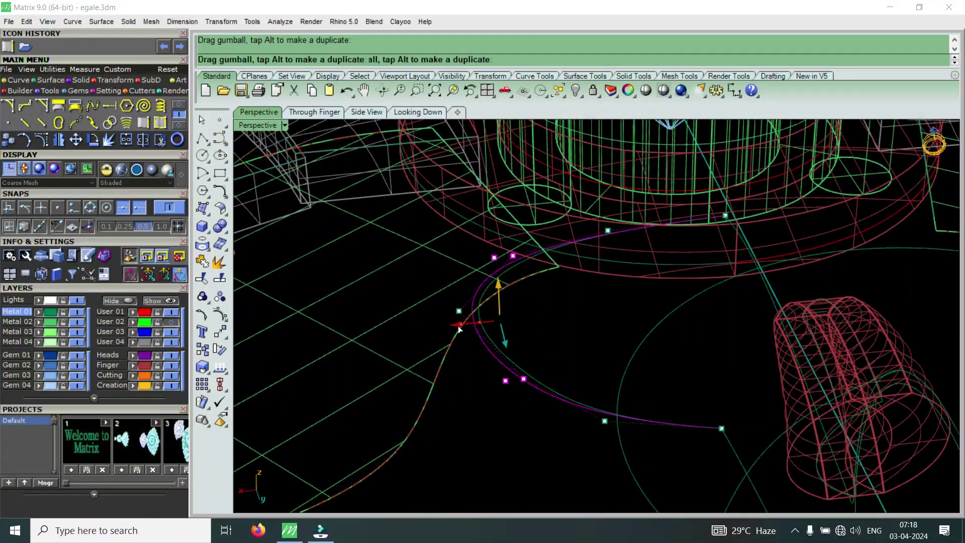
mouse_move(471, 320)
right_mouse_down()
mouse_move(557, 282)
mouse_move(564, 395)
right_mouse_up()
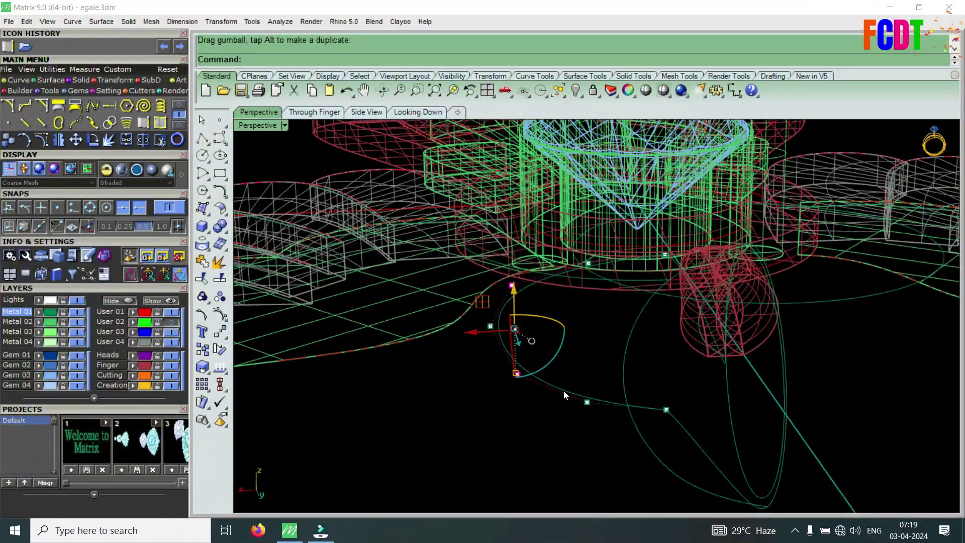
Rebuild the profile curve with 11 points
key("Escape")
left_click(564, 394)
type("rebuild")
key("Return")
double_click(605, 241)
type("11")
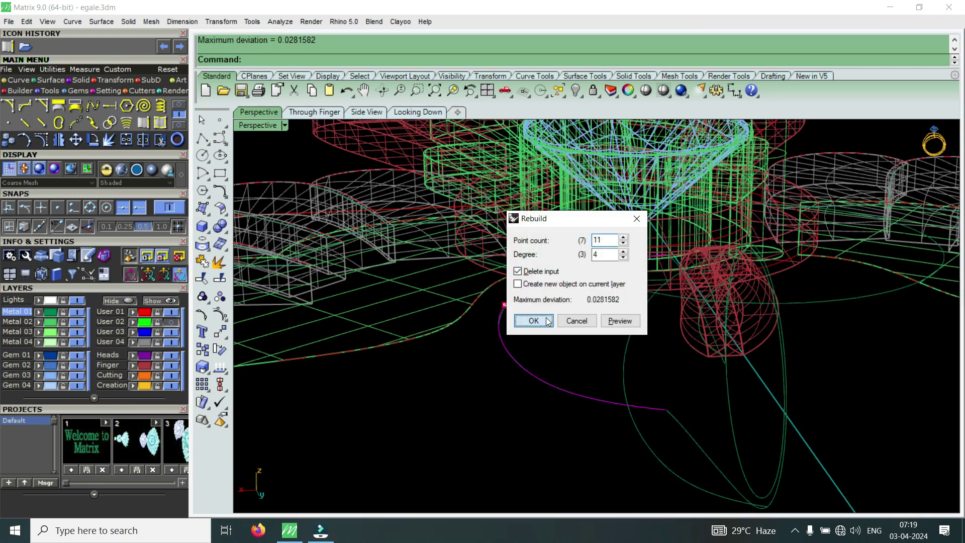
left_click(533, 321)
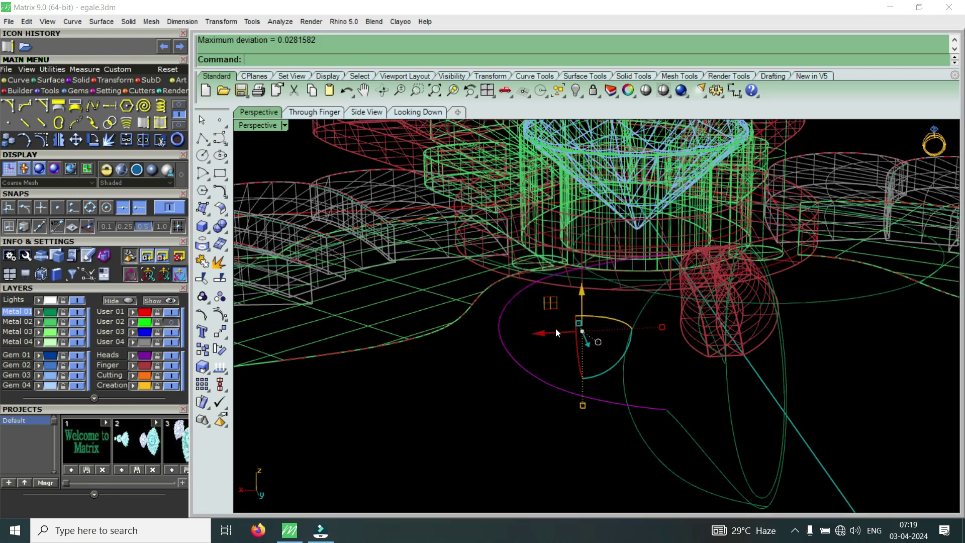
Show the rebuilt curve's control points and move three pairs of them to the left
left_click(42, 140)
left_click_drag(504, 430, 550, 270)
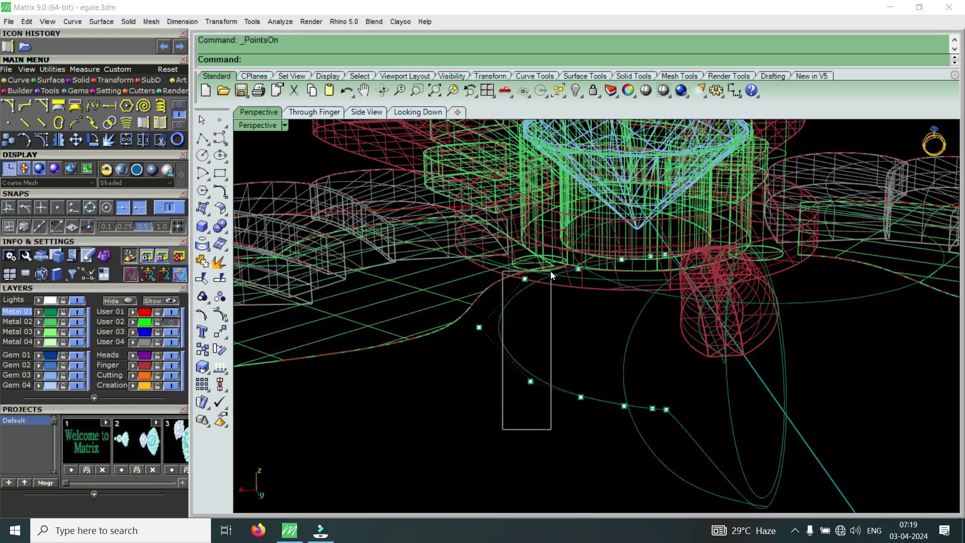
left_click_drag(488, 333, 475, 335)
left_click_drag(556, 430, 596, 250)
left_click_drag(543, 334, 528, 337)
right_click_drag(578, 327, 601, 426)
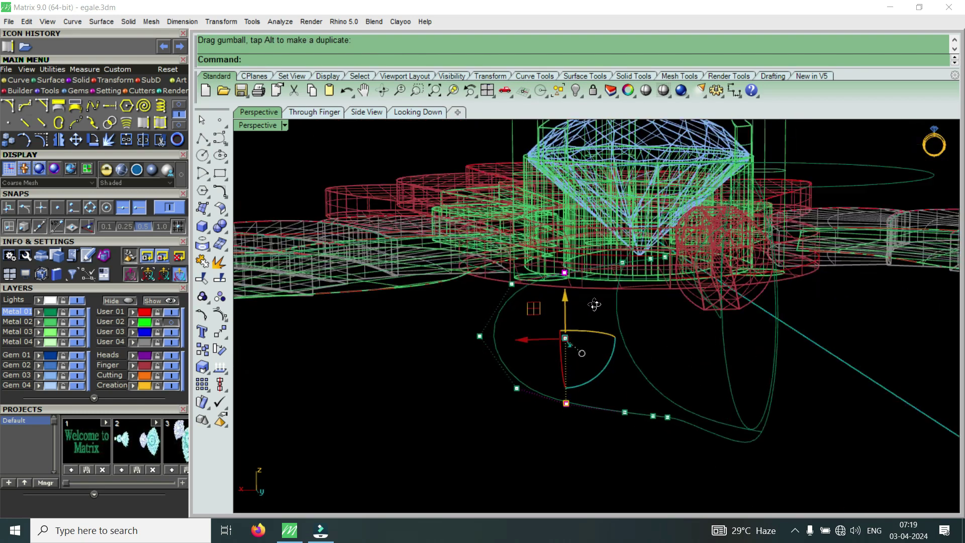
left_click_drag(598, 431, 618, 313)
right_click_drag(633, 252, 586, 328)
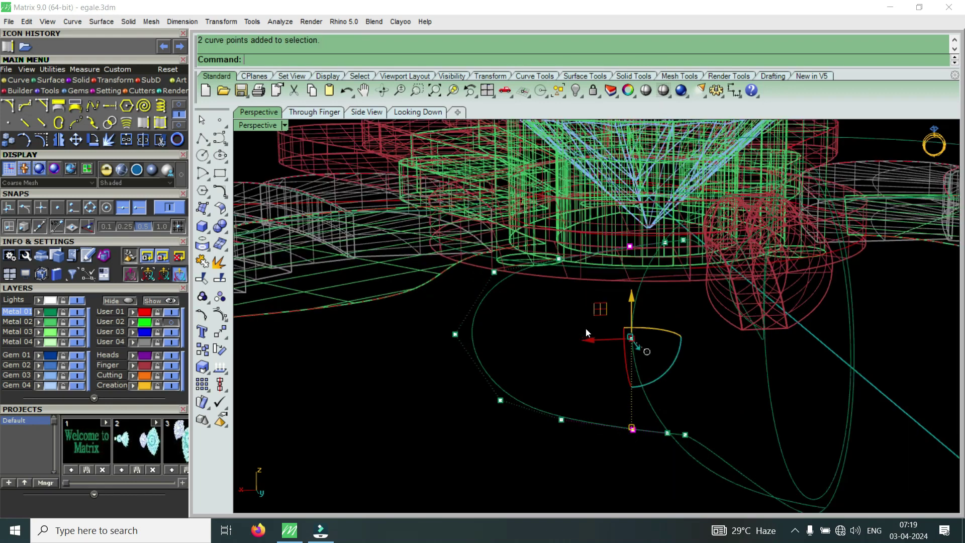
left_click_drag(584, 341, 570, 344)
Lower two more curve points and nudge another pair to reshape the bend
left_click_drag(526, 452, 578, 253)
left_click_drag(559, 423, 557, 425)
mouse_move(556, 328)
right_mouse_down()
mouse_move(548, 317)
mouse_move(579, 396)
right_mouse_up()
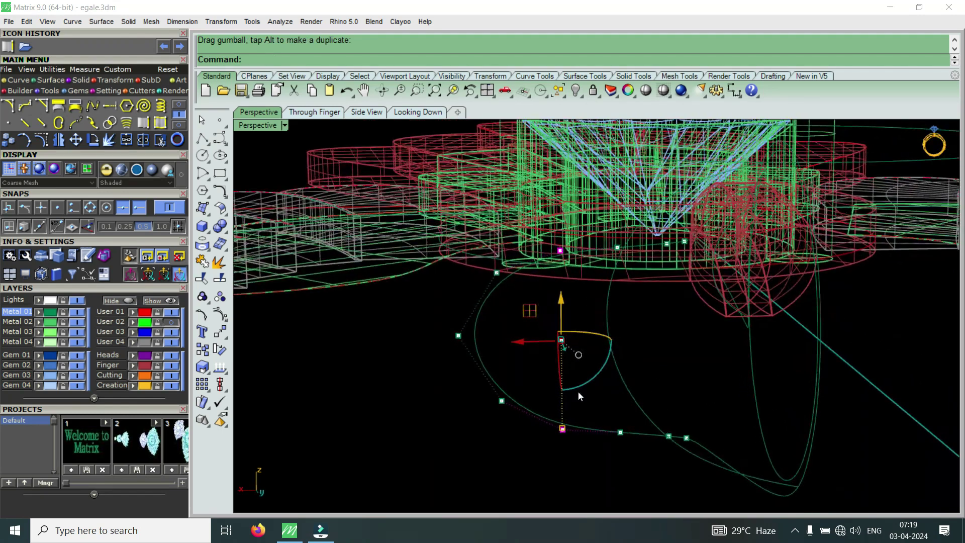
right_click_drag(587, 441, 571, 426)
left_click(628, 453)
left_click_drag(618, 468, 648, 201)
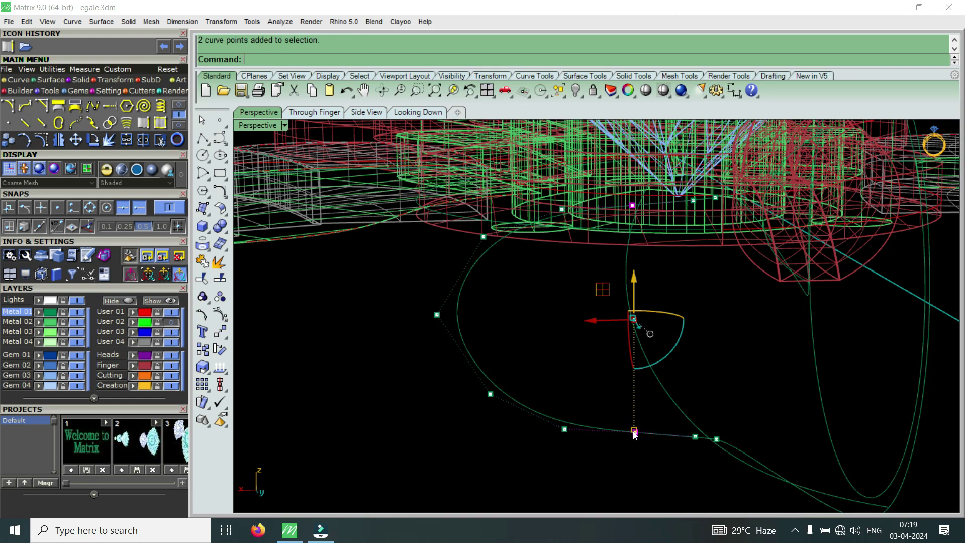
left_click_drag(634, 434, 634, 440)
left_click_drag(475, 426, 553, 212)
left_click_drag(488, 395, 488, 398)
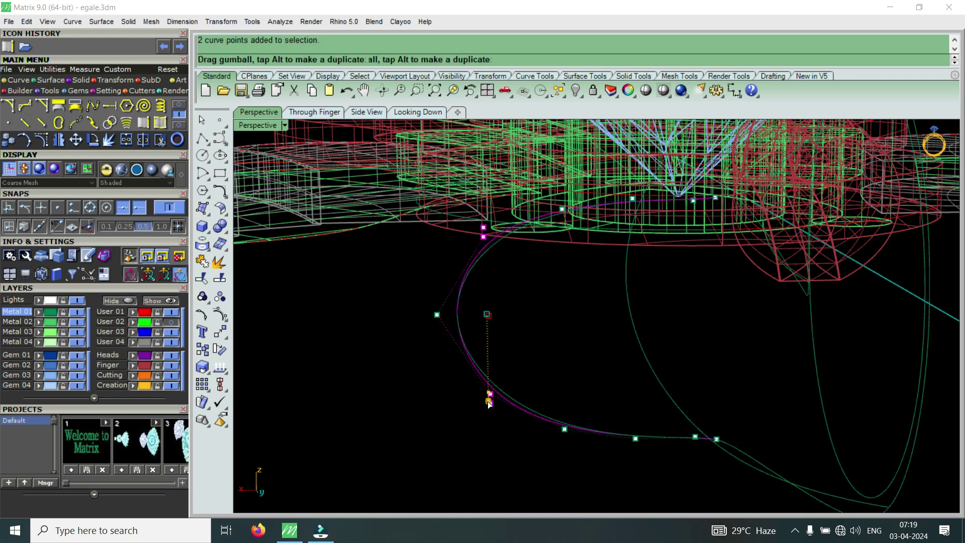
Orbit around the gem setting, reselect the magenta curve and turn its control points back on
mouse_move(488, 281)
right_mouse_down()
mouse_move(577, 378)
mouse_move(544, 385)
right_mouse_up()
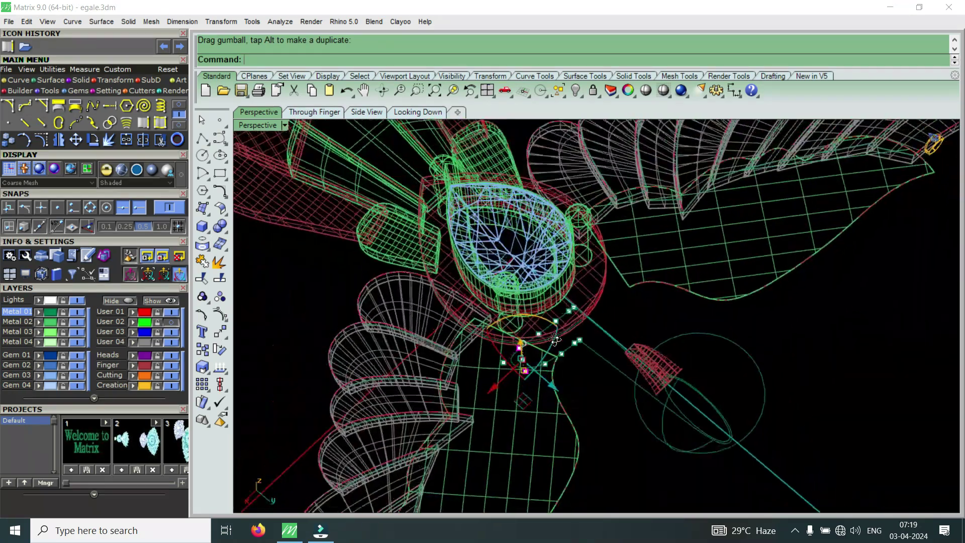
mouse_move(589, 341)
right_mouse_down()
mouse_move(542, 339)
mouse_move(636, 320)
mouse_move(574, 324)
right_mouse_up()
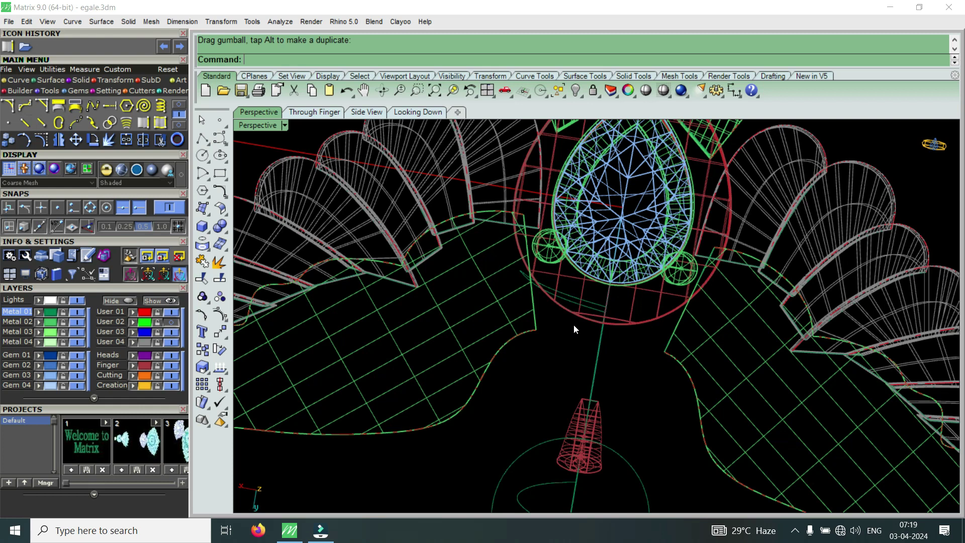
right_click_drag(557, 336, 595, 318)
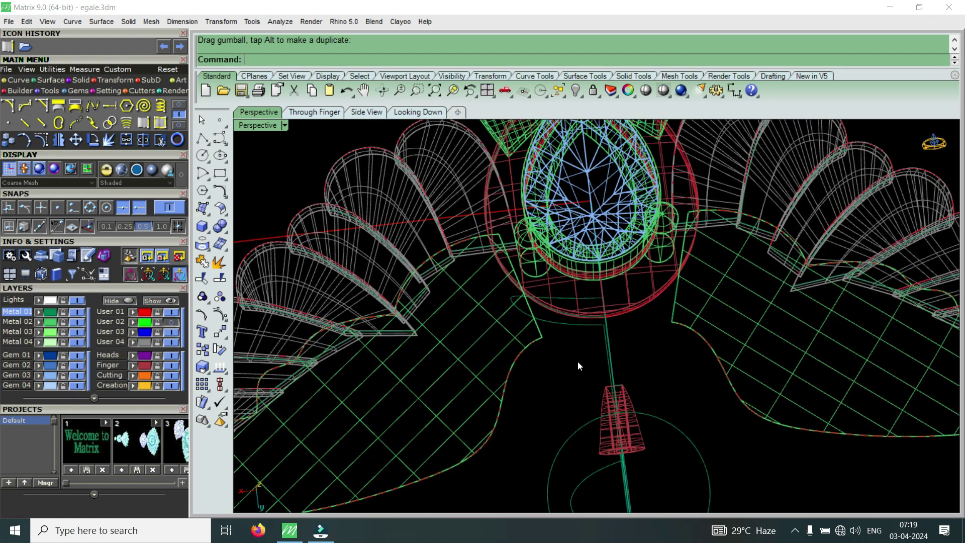
mouse_move(584, 352)
right_mouse_down()
mouse_move(571, 280)
mouse_move(599, 424)
mouse_move(592, 450)
mouse_move(560, 450)
right_mouse_up()
left_click(571, 276)
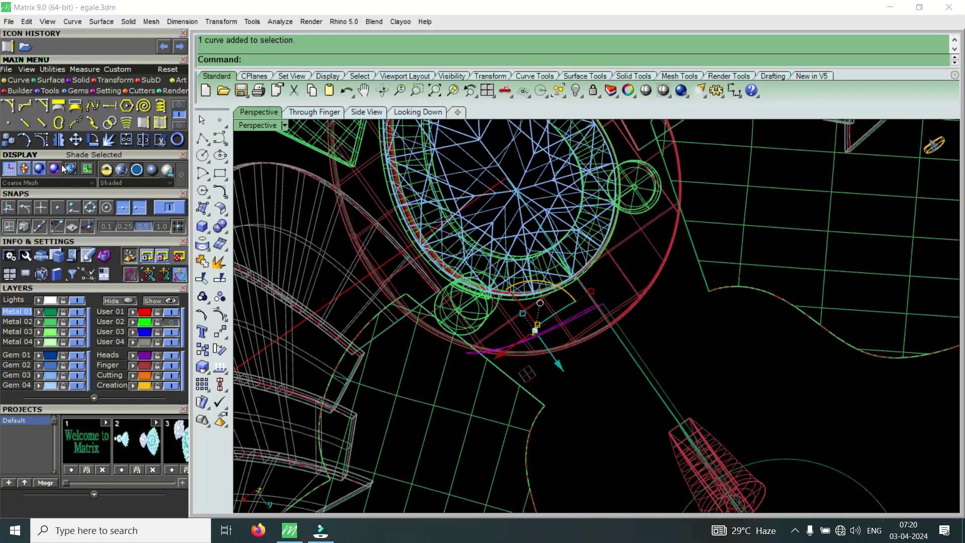
left_click(46, 140)
scroll(489, 363, "up", 3)
scroll(490, 363, "up", 3)
scroll(504, 358, "up", 3)
Move three more pairs of control points to bring the curve's end against the setting rim
mouse_move(511, 373)
right_mouse_down()
mouse_move(543, 355)
mouse_move(552, 323)
mouse_move(536, 327)
mouse_move(466, 432)
right_mouse_up()
left_click_drag(457, 442, 560, 334)
right_click_drag(559, 334, 546, 382)
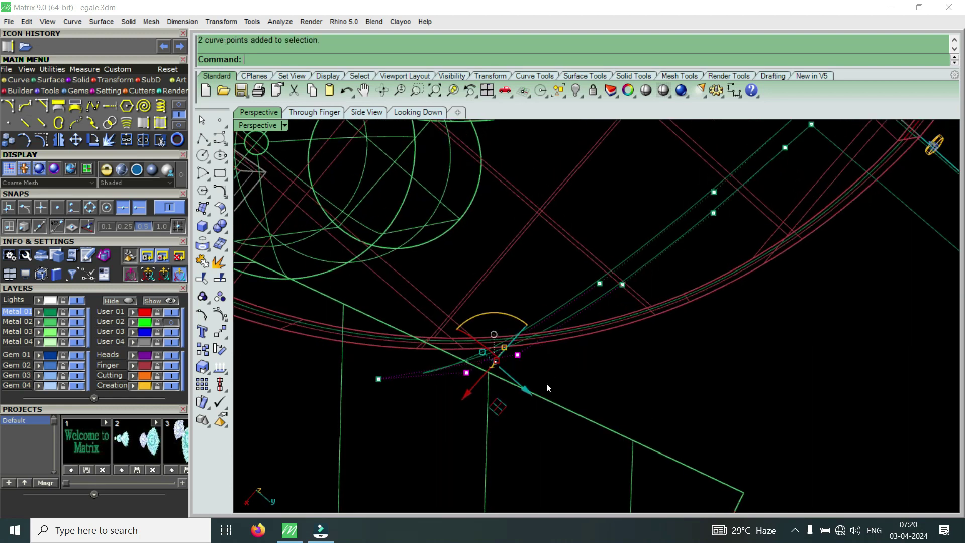
left_click_drag(525, 393, 515, 379)
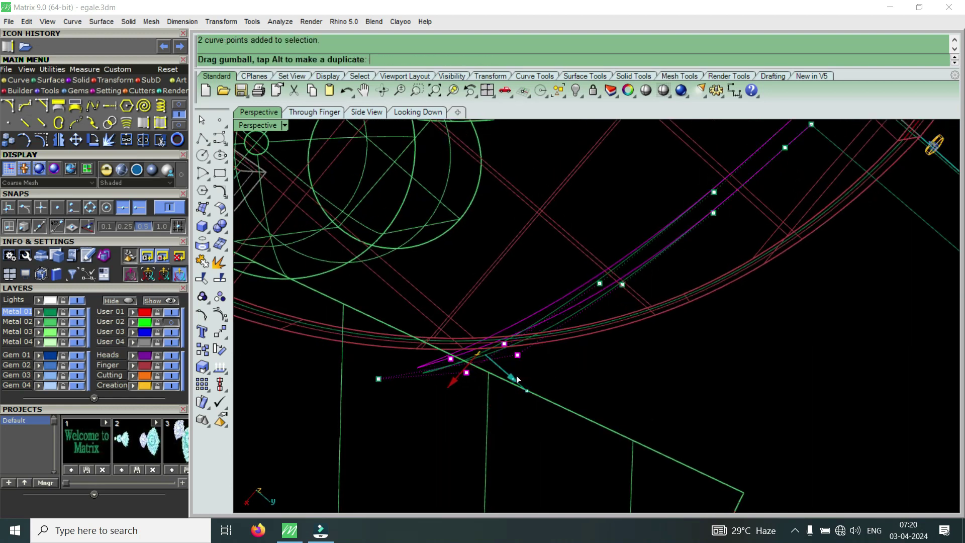
left_click_drag(596, 364, 655, 253)
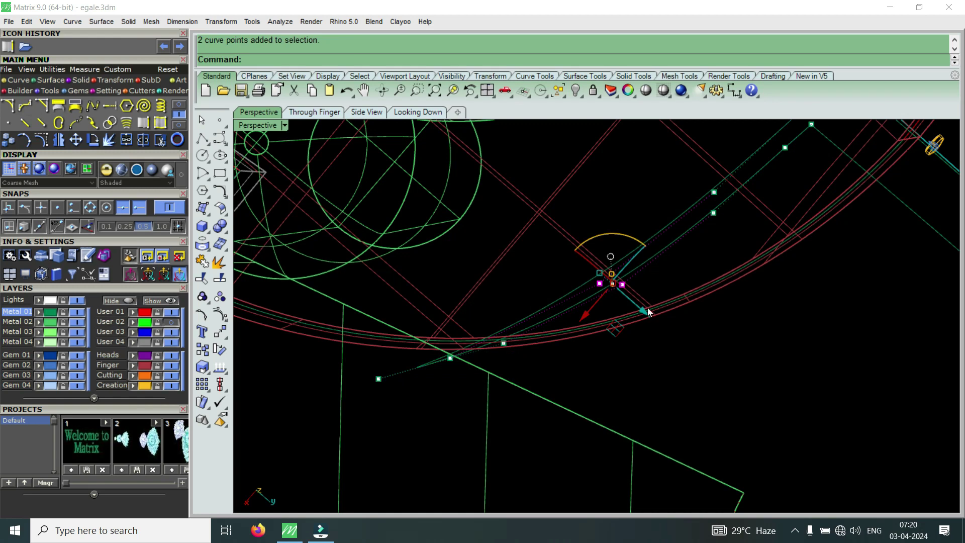
right_click_drag(620, 318, 662, 355)
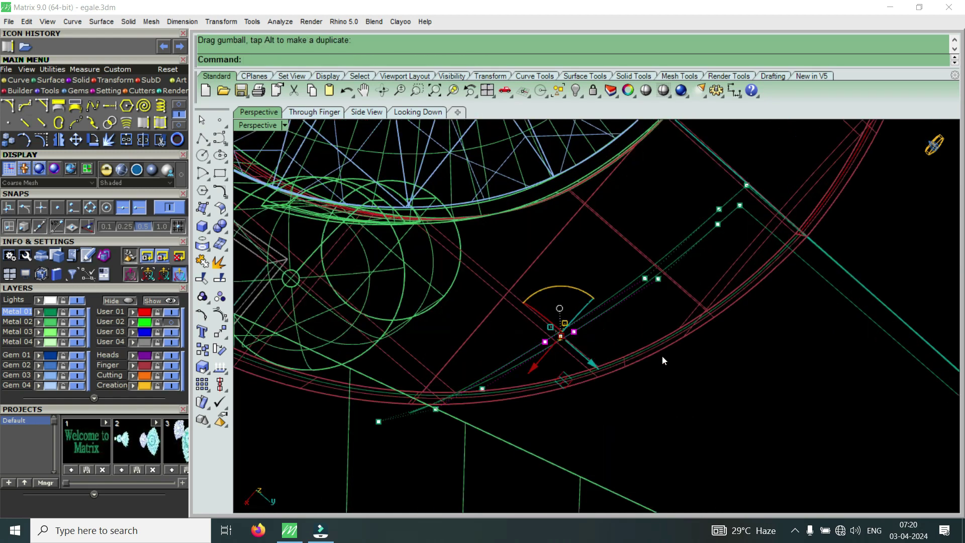
mouse_move(687, 302)
left_mouse_down()
mouse_move(702, 285)
mouse_move(674, 312)
left_mouse_up()
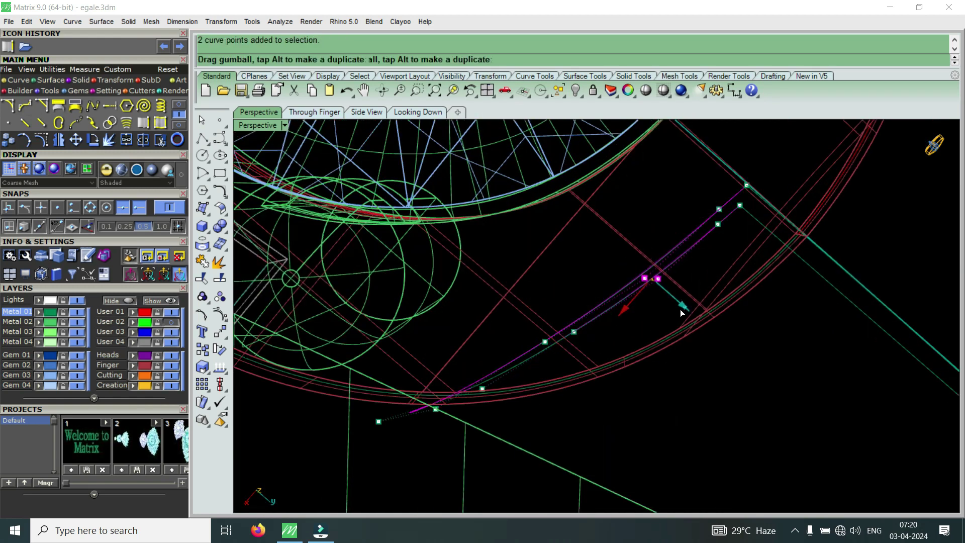
mouse_move(674, 312)
right_mouse_down()
mouse_move(560, 318)
mouse_move(732, 312)
mouse_move(568, 273)
mouse_move(633, 267)
mouse_move(553, 234)
mouse_move(670, 273)
mouse_move(640, 260)
right_mouse_up()
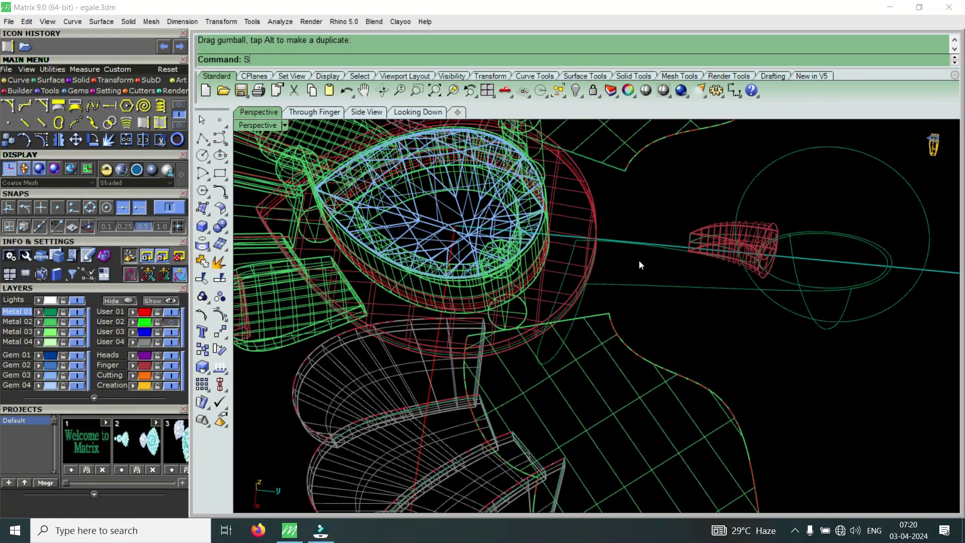
Start Sweep2 and pick both rail curves and the cross-section loop
key("Return")
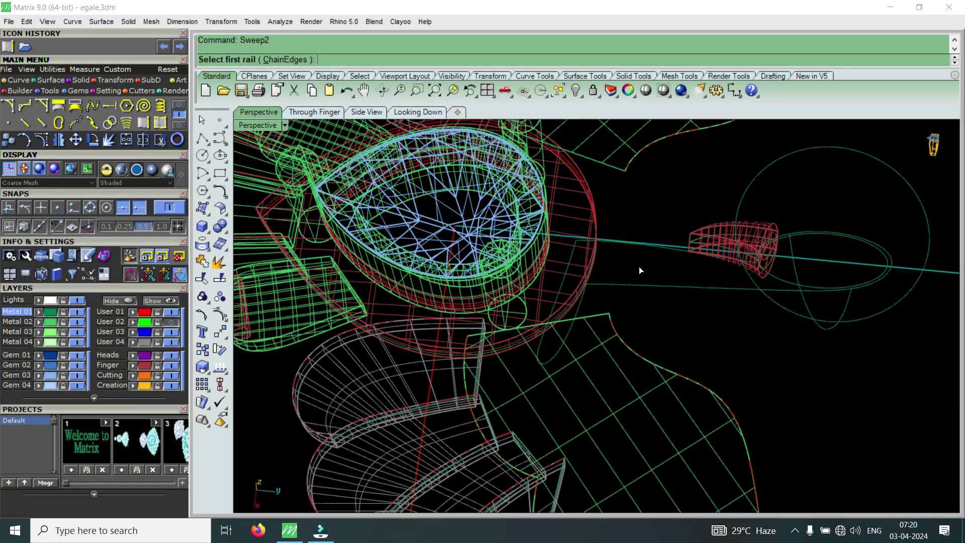
left_click(657, 287)
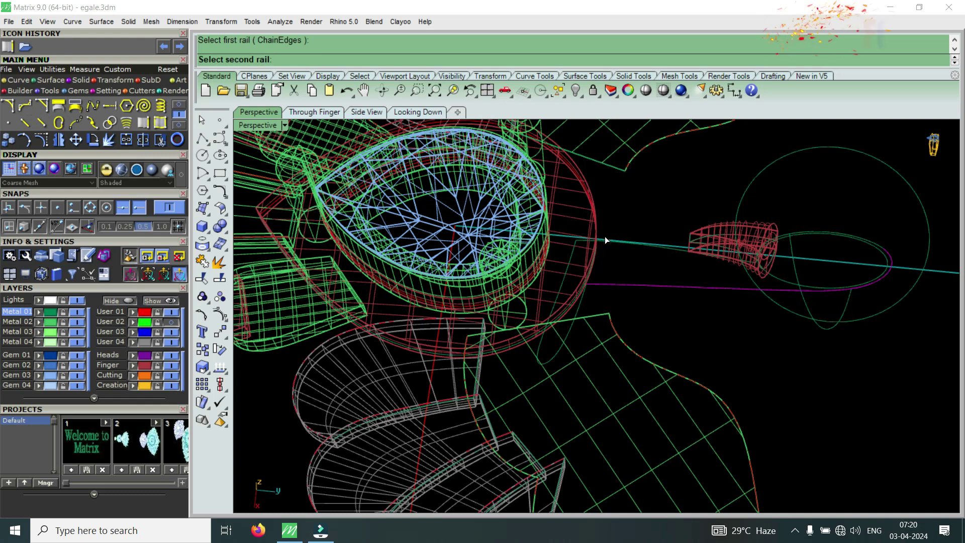
left_click(605, 242)
scroll(617, 302, "up", 3)
scroll(617, 302, "up", 2)
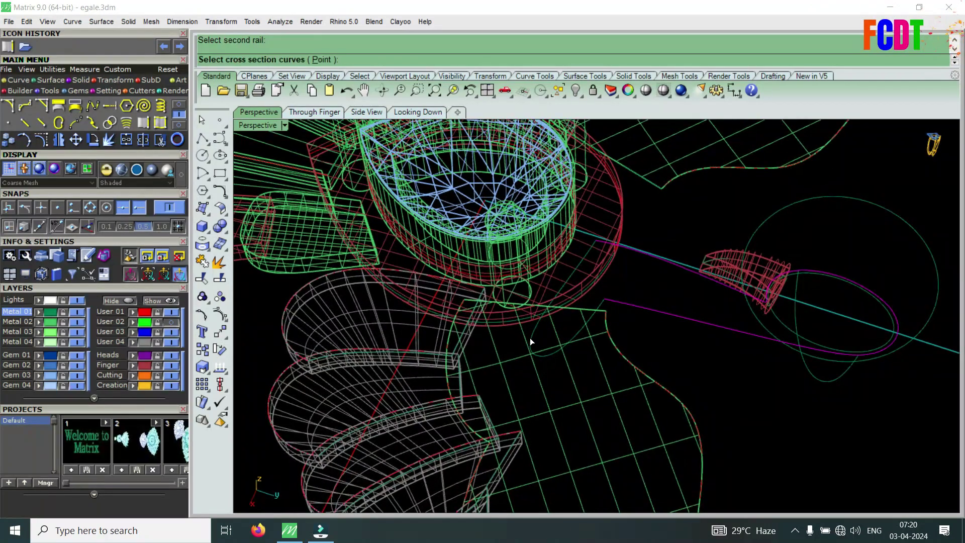
left_click(530, 338)
left_click(809, 373)
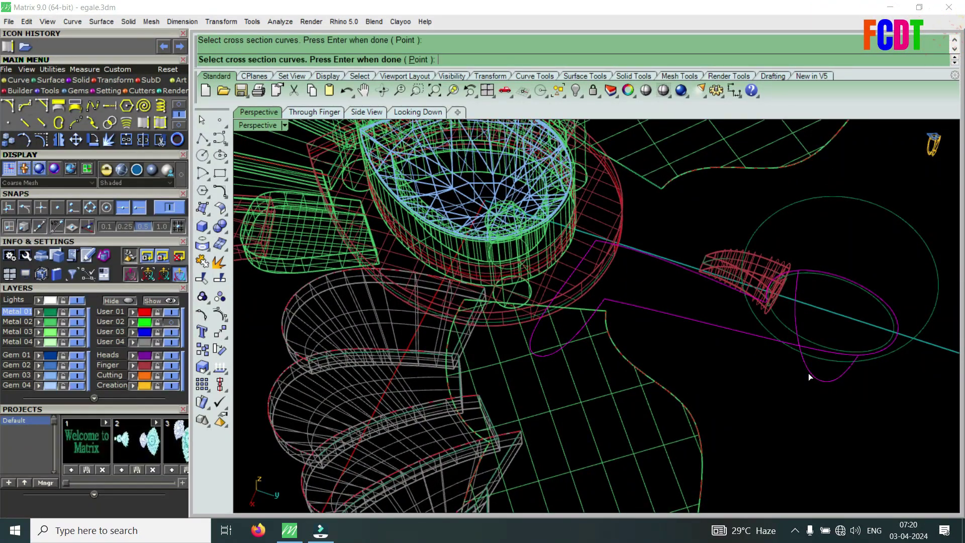
key("Return")
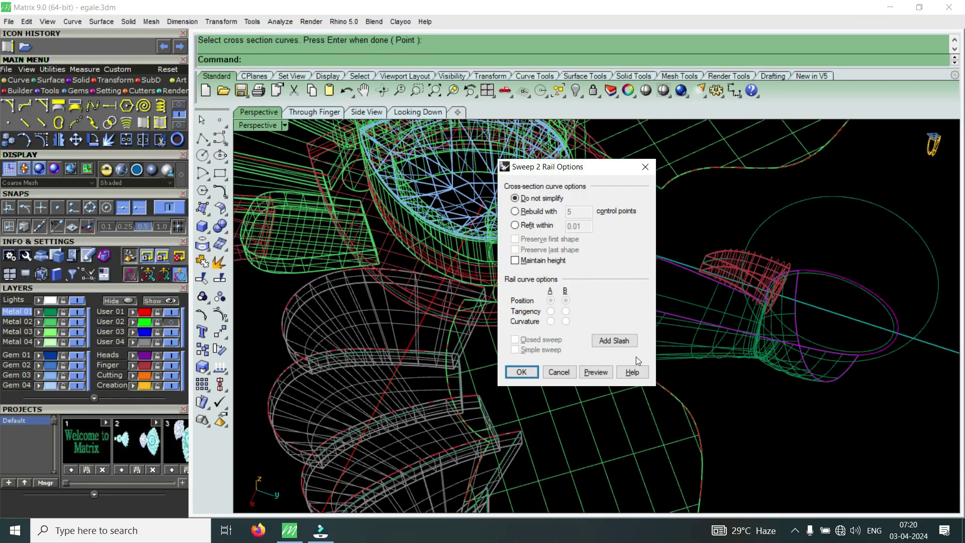
Begin adding slash lines and orient the view side-on to the ring shank between the rails
left_click(620, 342)
mouse_move(652, 387)
right_mouse_down()
mouse_move(686, 235)
mouse_move(668, 327)
mouse_move(681, 276)
mouse_move(700, 366)
mouse_move(676, 409)
mouse_move(666, 332)
right_mouse_up()
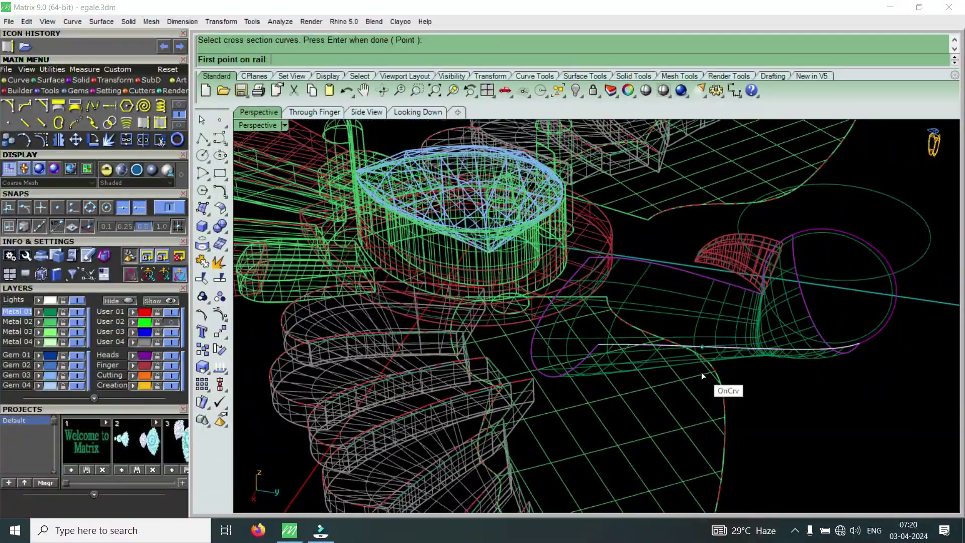
scroll(701, 371, "down", 2)
right_click_drag(706, 368, 718, 300)
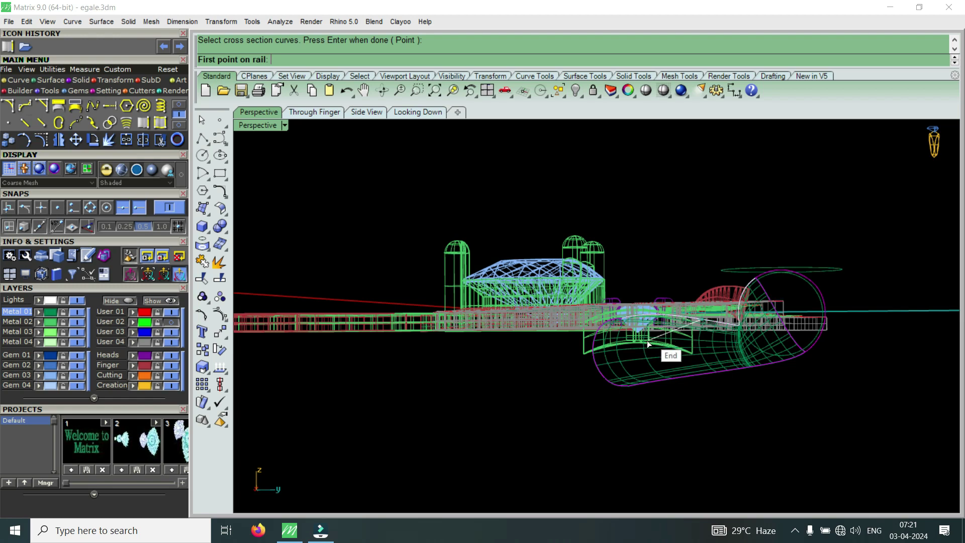
scroll(645, 373, "up", 3)
scroll(646, 372, "up", 2)
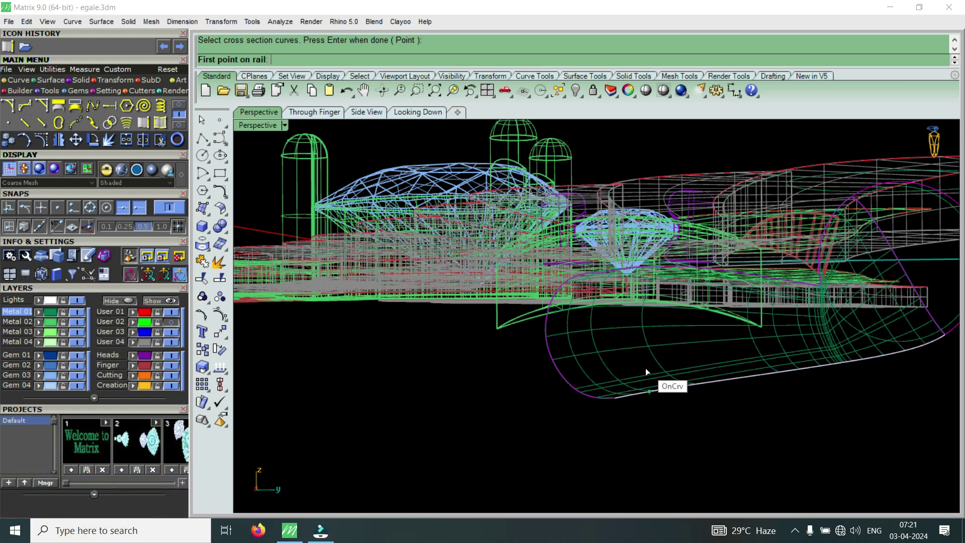
scroll(645, 366, "down", 3)
right_click_drag(652, 402, 673, 427)
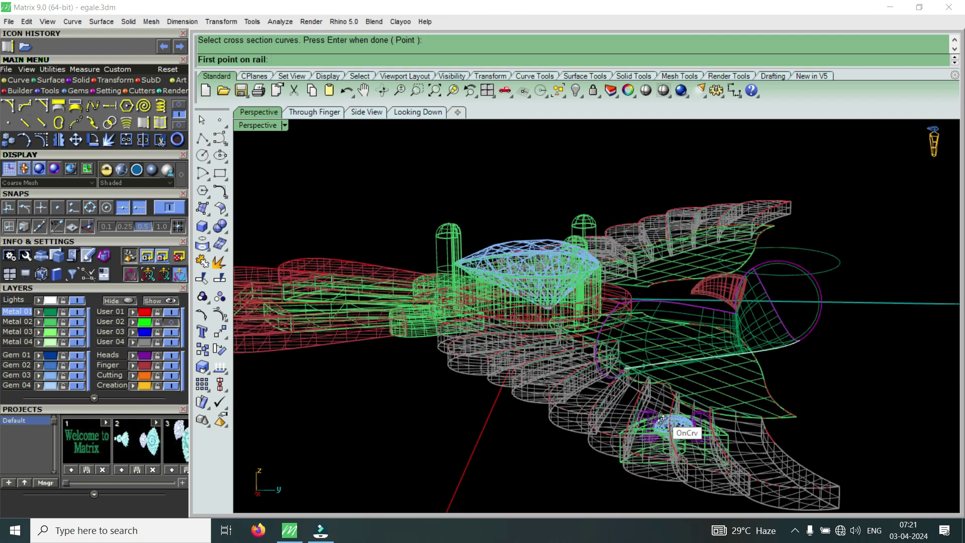
scroll(666, 444, "up", 2)
scroll(696, 331, "up", 2)
scroll(698, 323, "up", 2)
right_click_drag(698, 323, 696, 400, "shift")
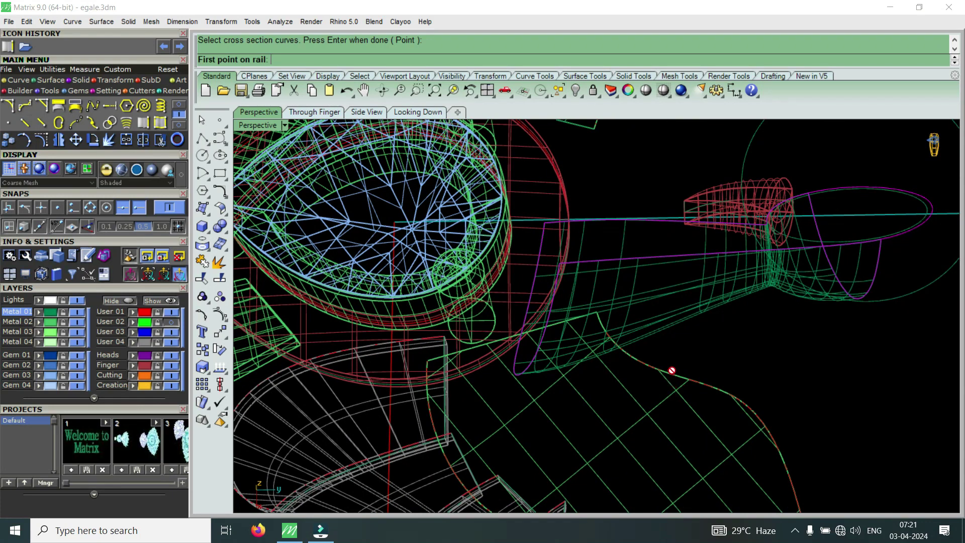
scroll(728, 334, "down", 3)
scroll(739, 344, "up", 3)
mouse_move(739, 345)
right_mouse_down()
mouse_move(728, 224)
mouse_move(753, 230)
mouse_move(568, 300)
right_mouse_up()
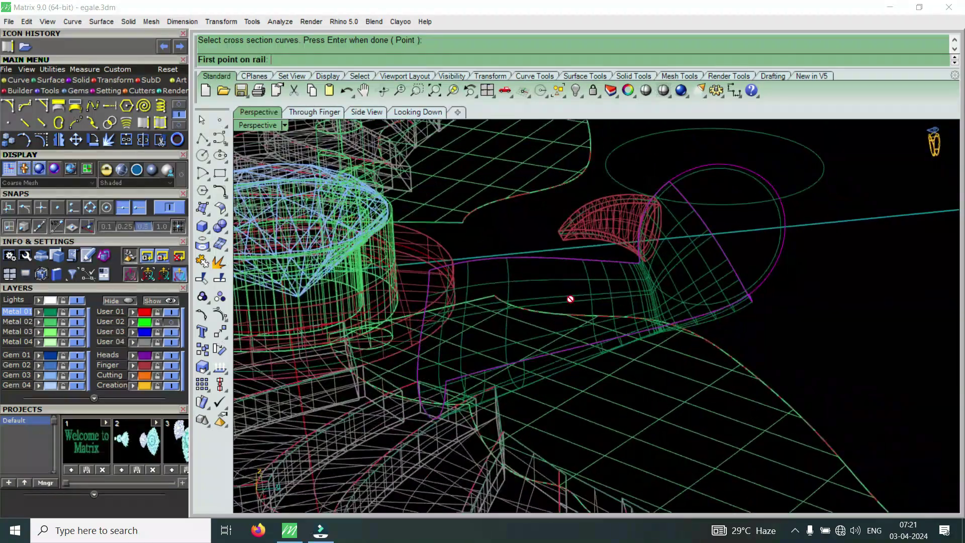
Place three slash lines across the rails along the shank
left_click(484, 290)
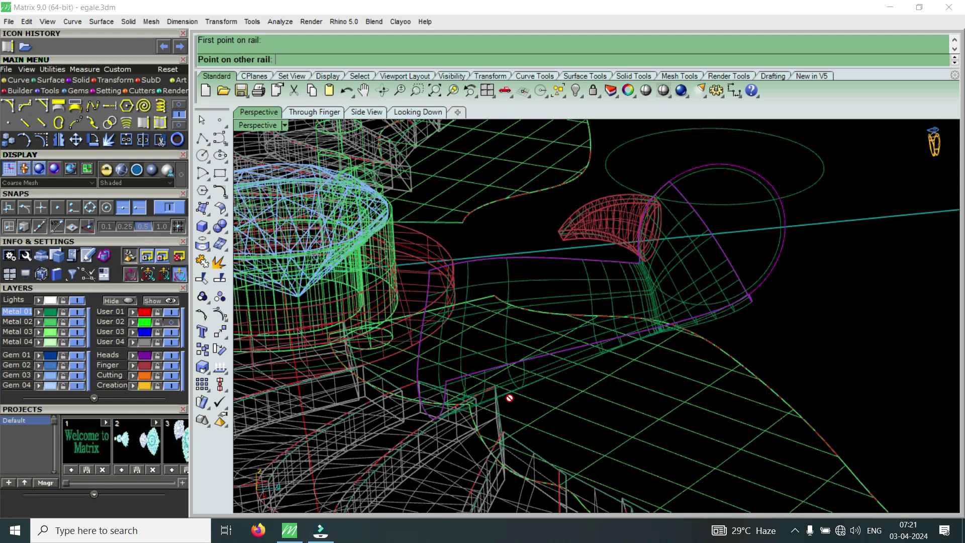
left_click(491, 366)
right_click_drag(492, 363, 529, 306)
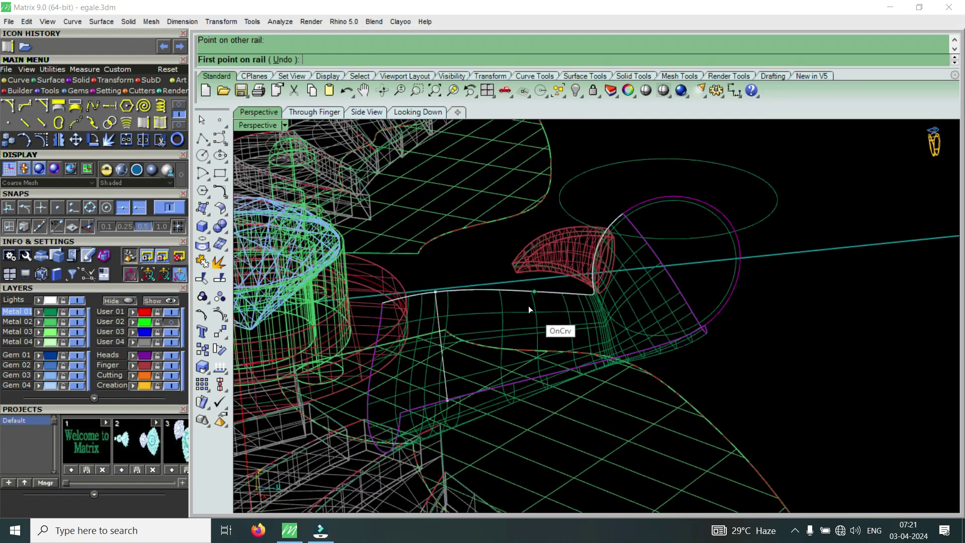
left_click(518, 304)
left_click(540, 402)
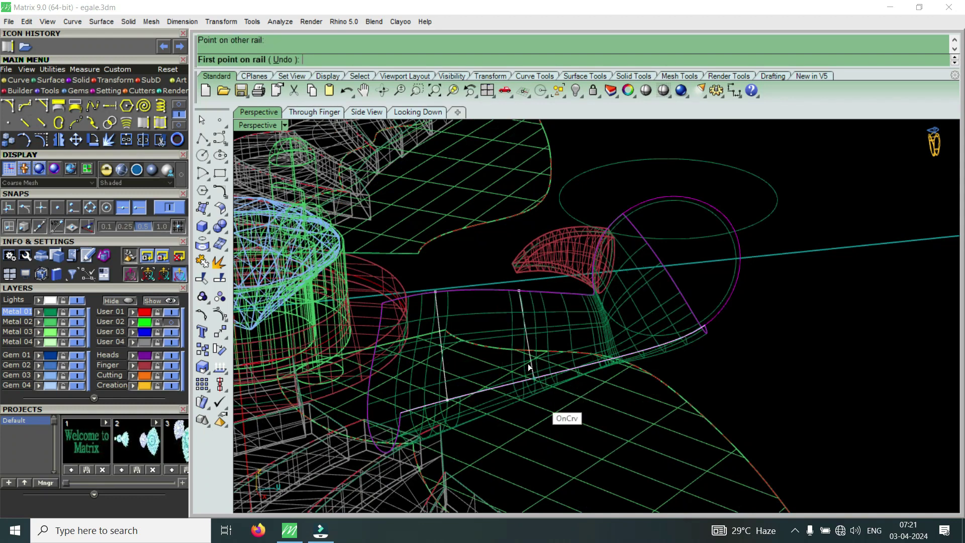
right_click_drag(527, 363, 570, 333)
scroll(570, 332, "up", 3)
left_click(547, 314)
left_click(559, 388)
scroll(585, 309, "up", 2)
Add two final slash lines near the head and accept the sweep to create the neck surface
left_click(559, 267)
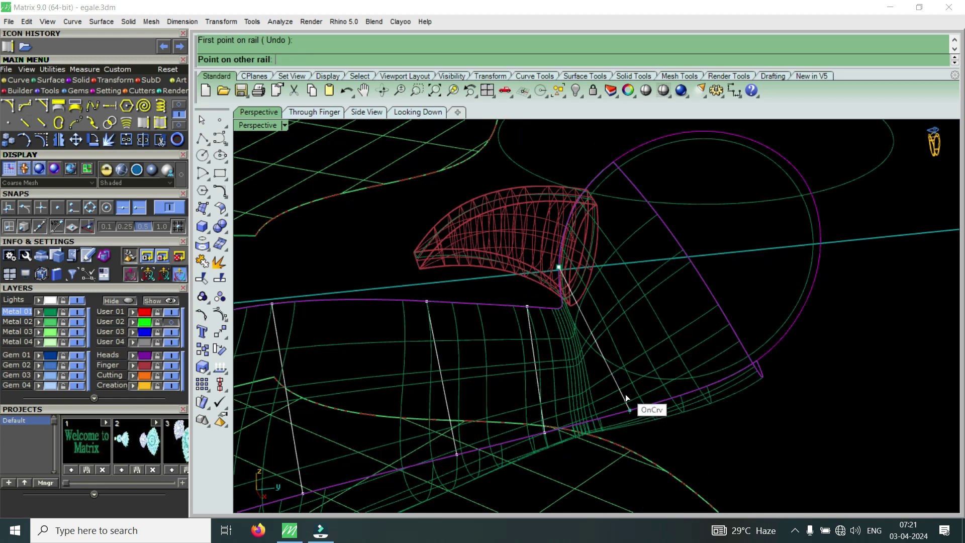
left_click(626, 413)
left_click(583, 192)
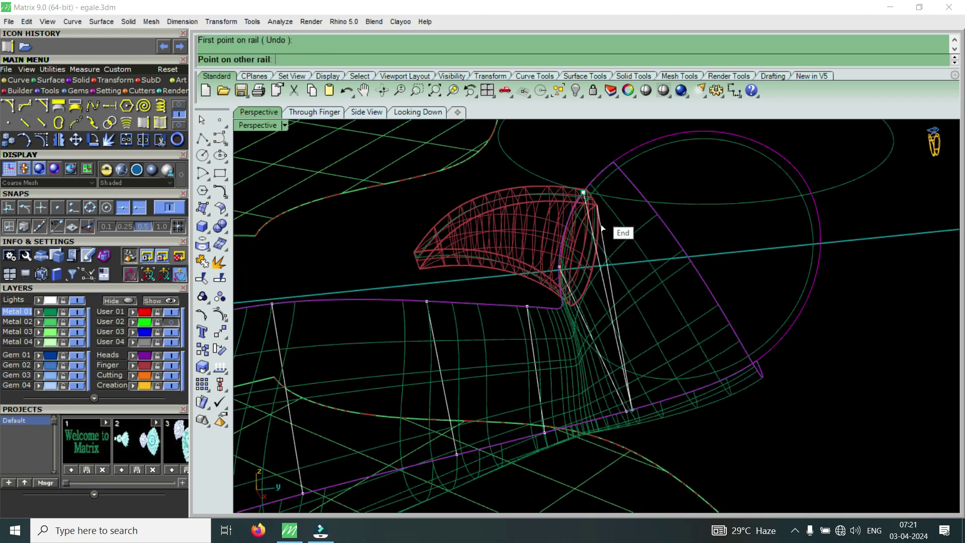
left_click(680, 385)
key("Return")
left_click(525, 368)
mouse_move(543, 369)
right_mouse_down()
mouse_move(679, 313)
mouse_move(610, 269)
mouse_move(640, 311)
mouse_move(628, 246)
right_mouse_up()
scroll(629, 246, "up", 2)
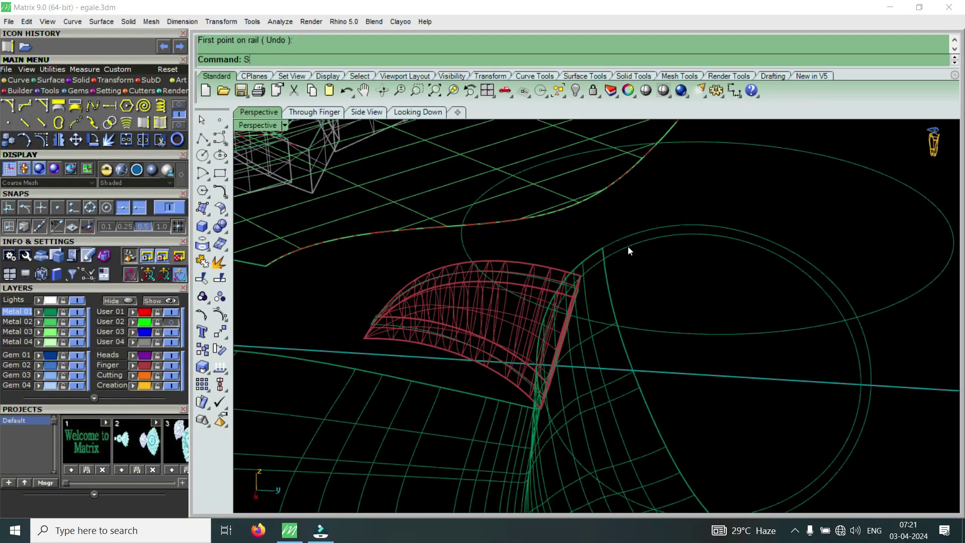
Start another two-rail sweep with the wrong rails, then cancel it
key("Return")
left_click(628, 240)
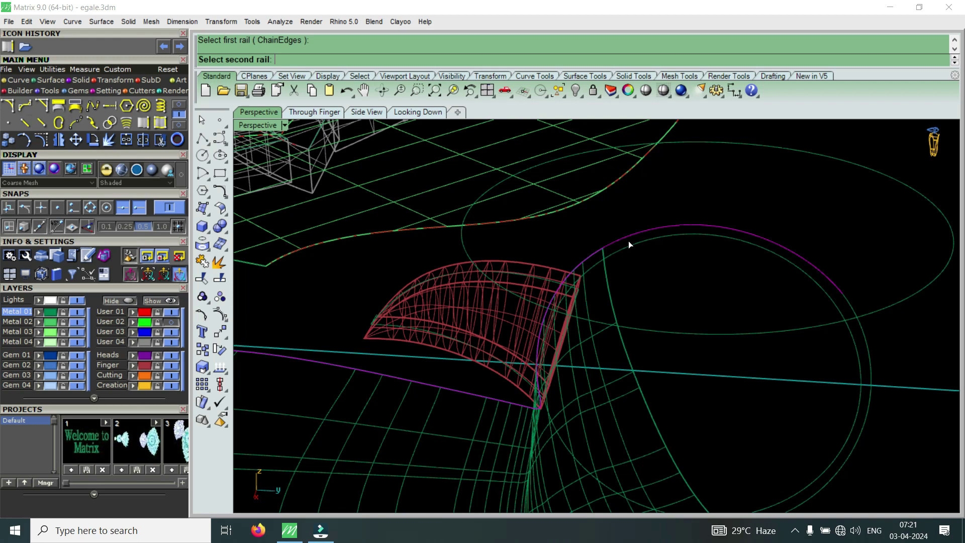
scroll(628, 240, "down", 3)
scroll(689, 361, "up", 2)
left_click(680, 420)
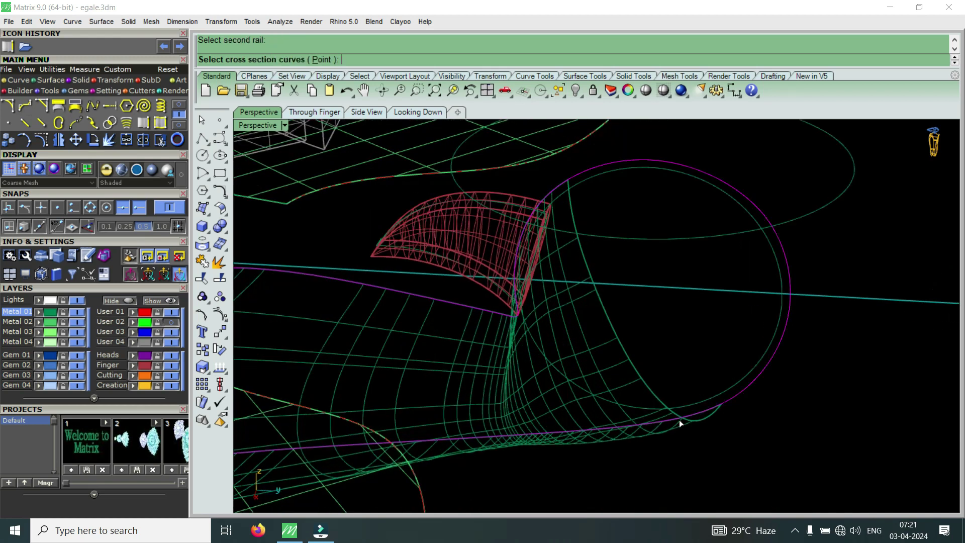
key("Escape")
Rerun Sweep2 with the two circular curves as rails and pick the cross-section curve
key("Return")
left_click(732, 397)
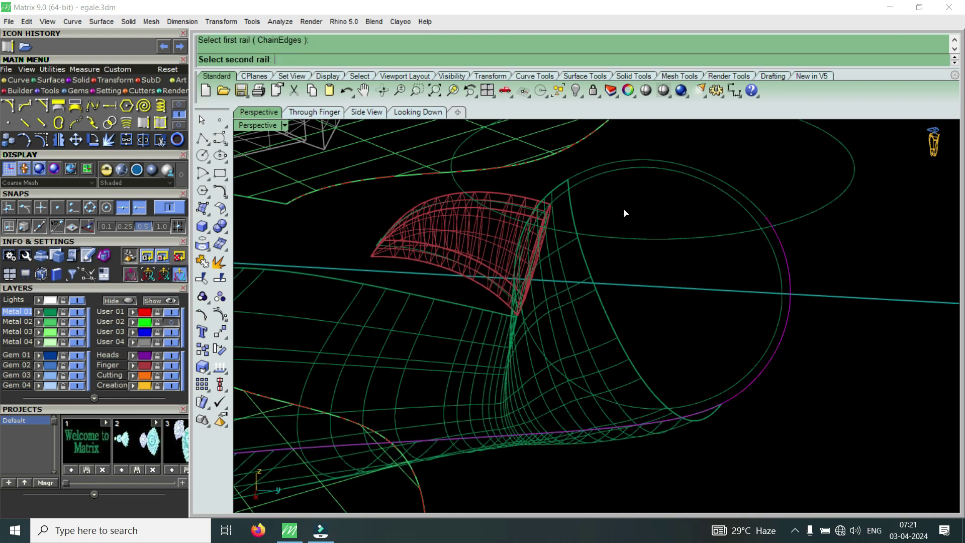
left_click(598, 166)
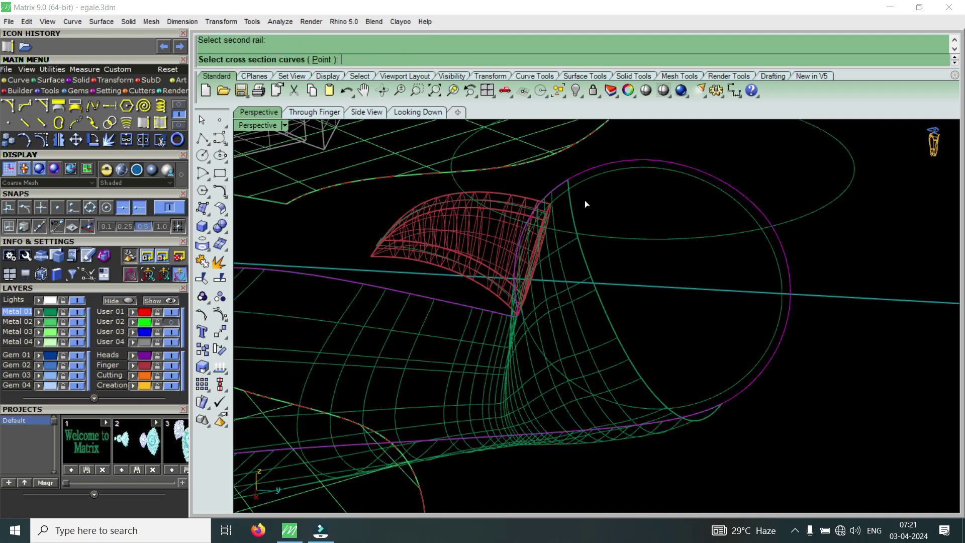
left_click(585, 251)
left_click(627, 294)
key("Return")
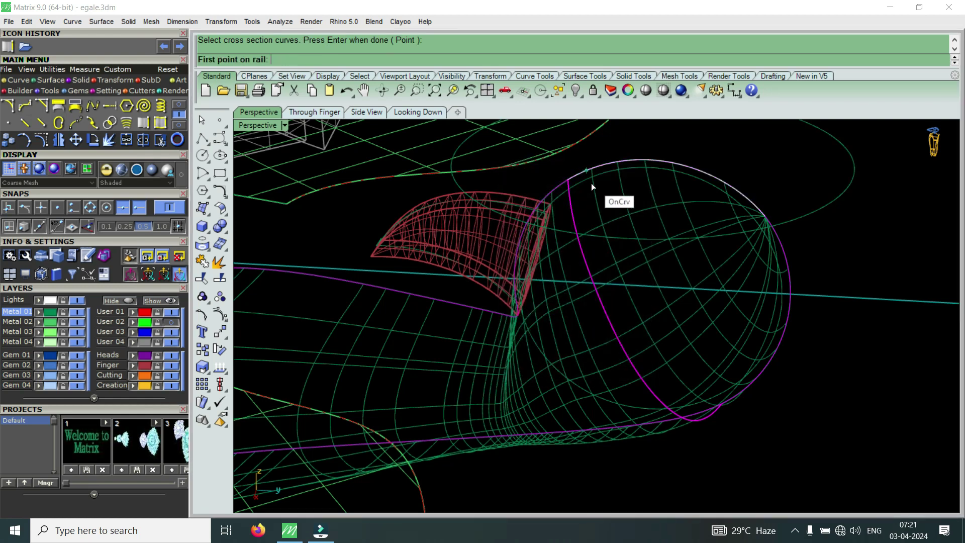
Add two slash lines between the circular rails and accept to build the rounded cap
left_click(586, 171)
left_click(735, 396)
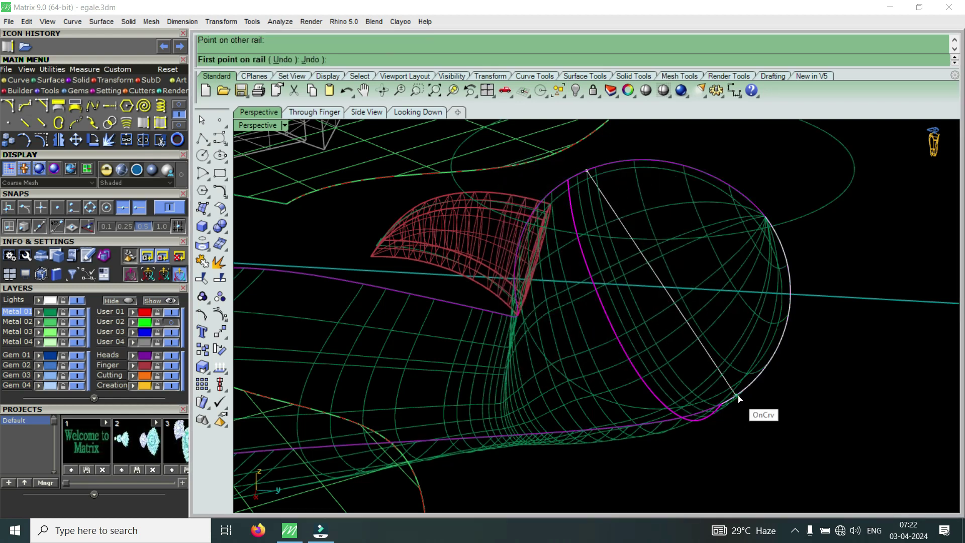
left_click(659, 161)
left_click(753, 354)
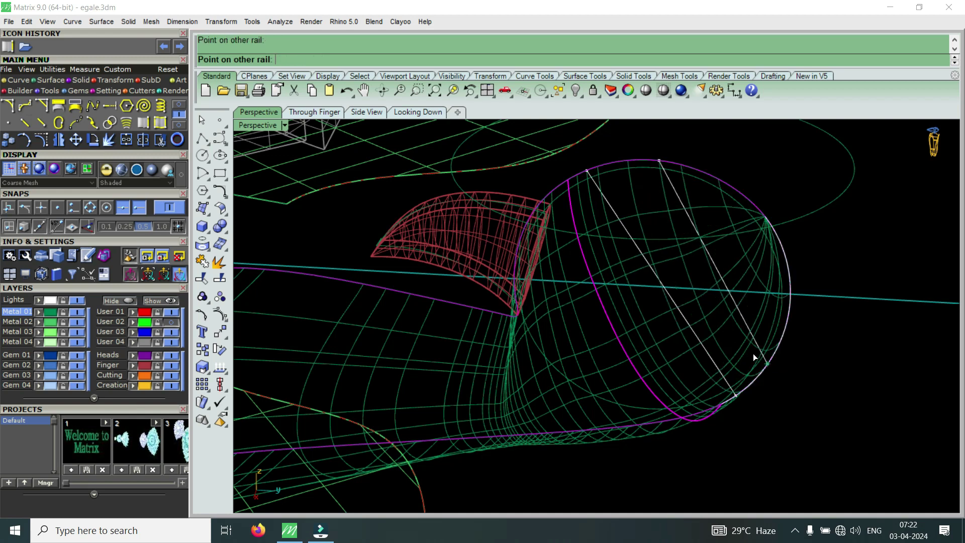
key("Return")
left_click(530, 371)
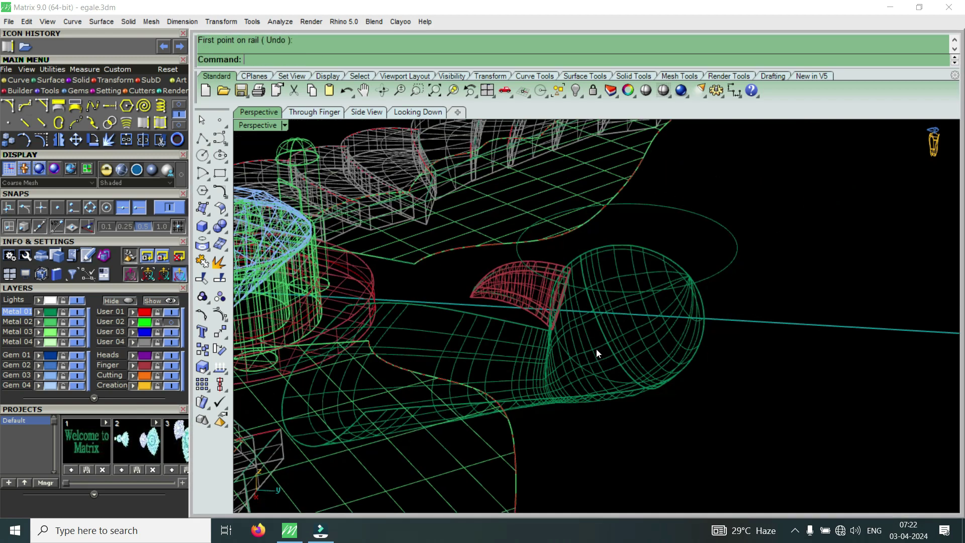
Switch the viewport to shaded display and orbit the model to a new angle
left_click(259, 130)
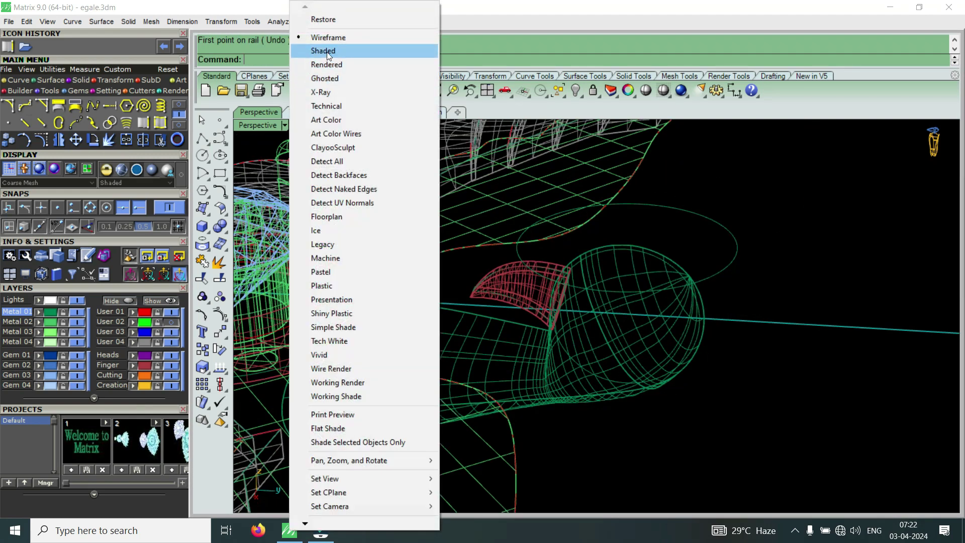
left_click(328, 49)
mouse_move(548, 380)
right_mouse_down()
mouse_move(511, 301)
mouse_move(551, 270)
mouse_move(614, 295)
mouse_move(571, 357)
mouse_move(569, 408)
mouse_move(511, 433)
mouse_move(547, 356)
mouse_move(554, 372)
mouse_move(481, 304)
right_mouse_up()
scroll(568, 330, "up", 3)
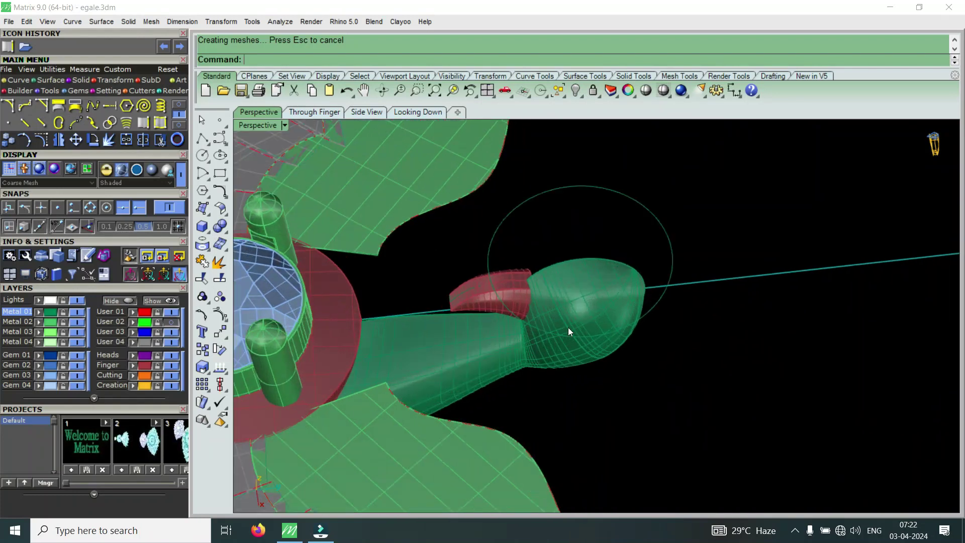
scroll(579, 336, "up", 3)
Merge the neck sweep and bulb head surfaces into one with MergeSrf
left_click(74, 81)
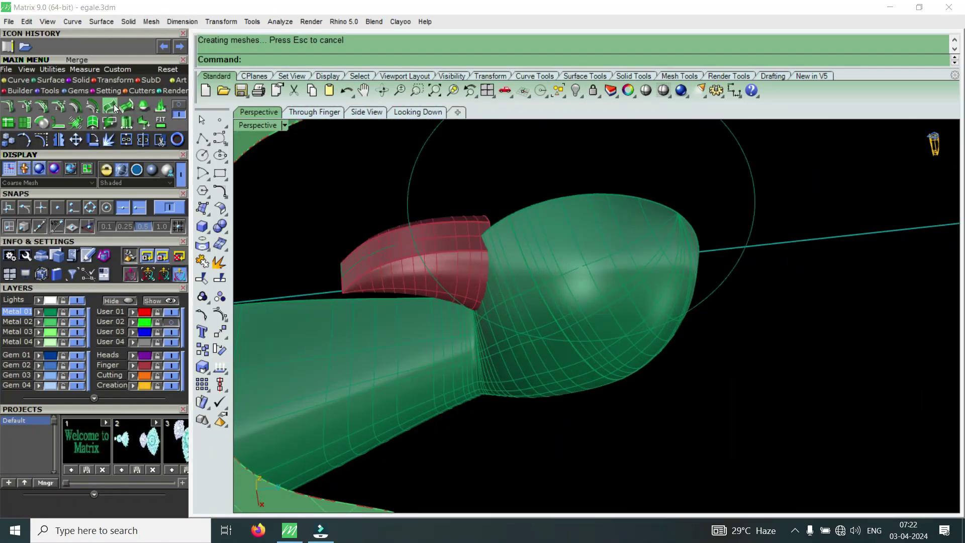
left_click(113, 104)
left_click(402, 371)
left_click(583, 279)
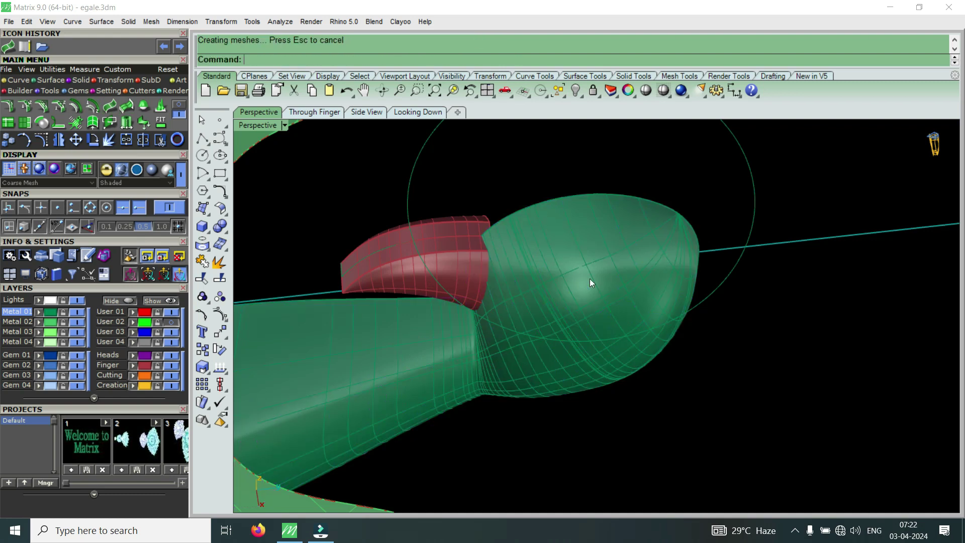
scroll(558, 342, "down", 3)
scroll(553, 407, "down", 2)
scroll(564, 420, "down", 5)
right_click_drag(591, 307, 653, 382)
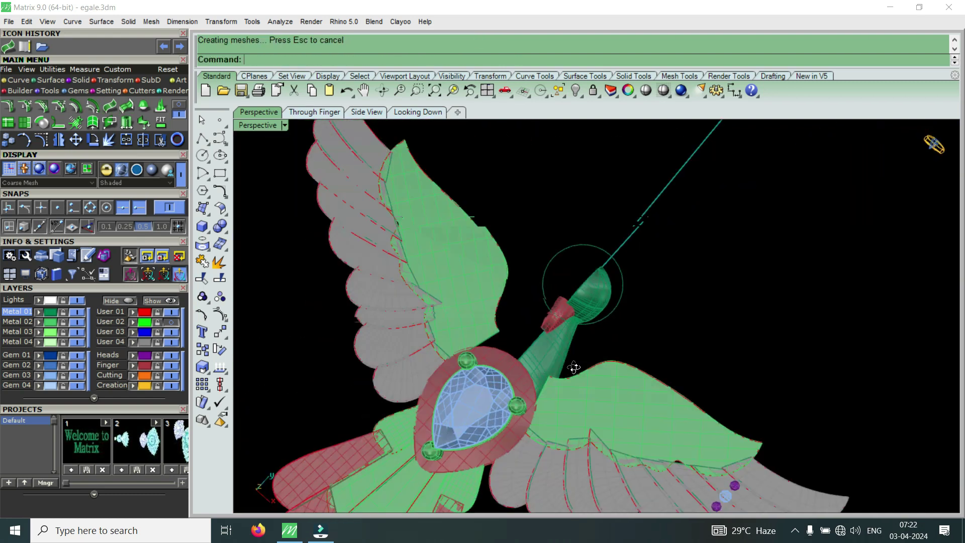
Return to the four-view layout and turn on the User 02 reference layer
double_click(266, 123)
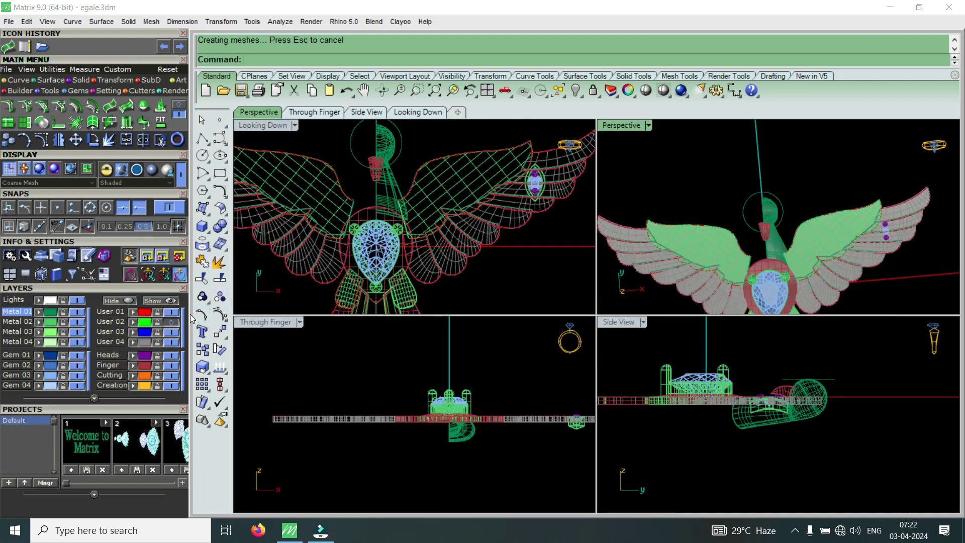
left_click(176, 322)
scroll(401, 186, "up", 5)
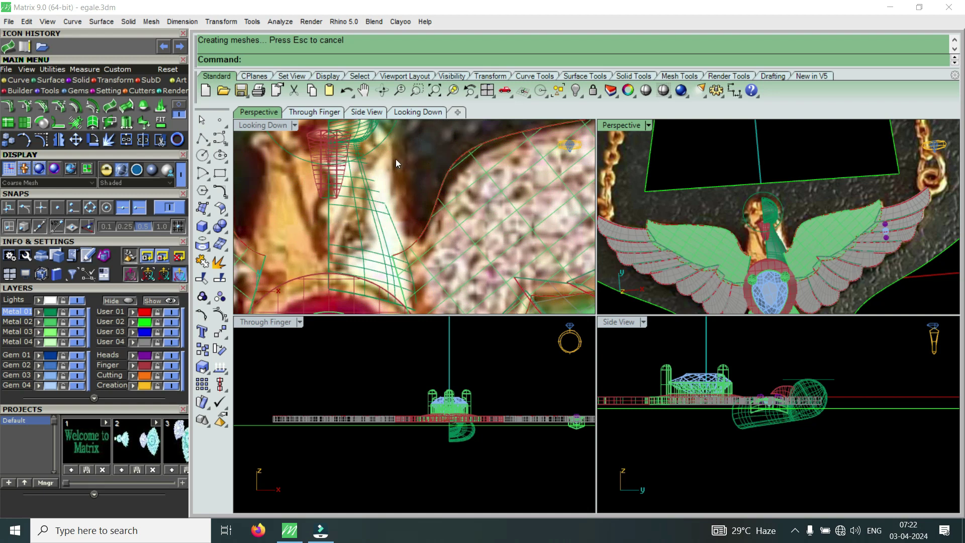
scroll(393, 182, "down", 3)
scroll(396, 197, "up", 3)
scroll(389, 176, "up", 2)
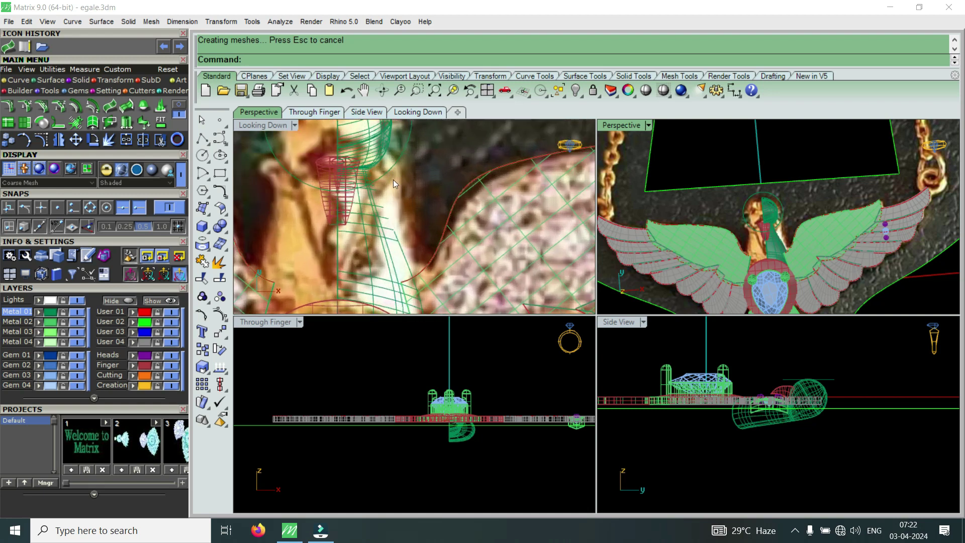
scroll(764, 237, "up", 2)
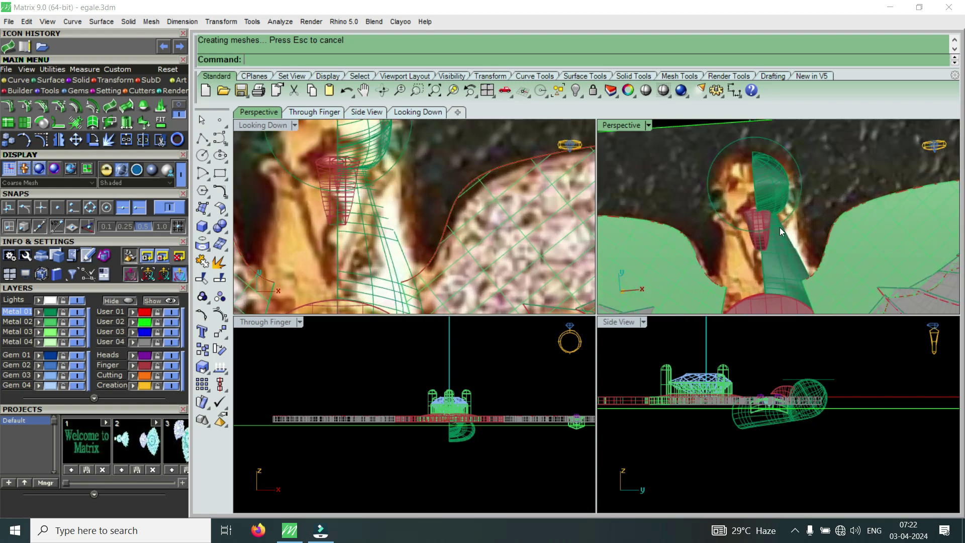
scroll(787, 231, "up", 2)
scroll(796, 237, "up", 2)
scroll(800, 240, "up", 2)
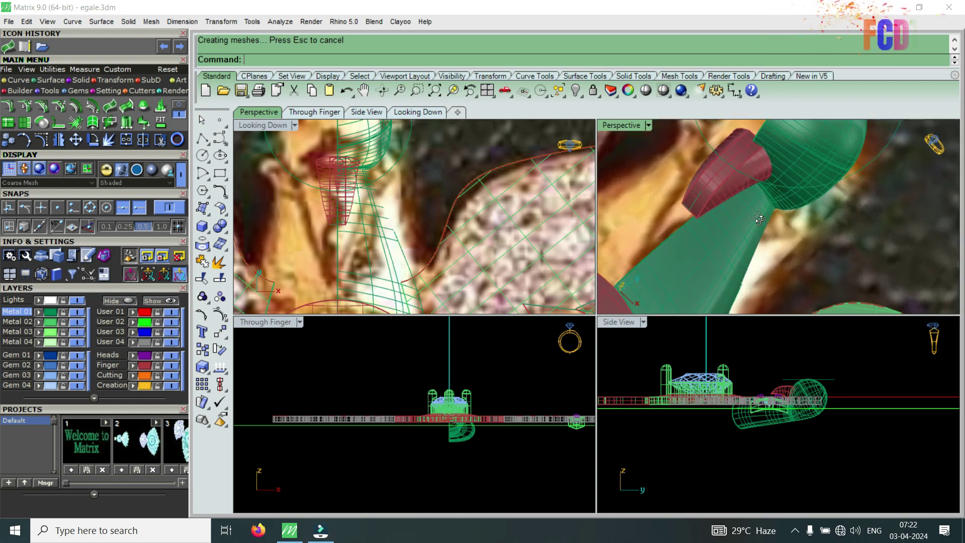
scroll(776, 218, "up", 2)
scroll(791, 233, "up", 2)
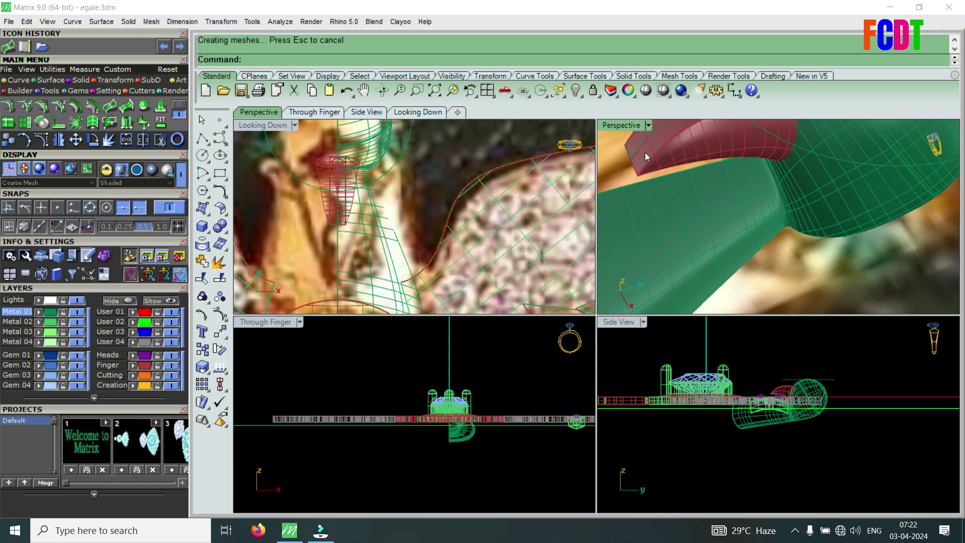
Maximize the Perspective view and orbit to see the head and neck from the side
double_click(632, 126)
mouse_move(621, 165)
right_mouse_down()
mouse_move(526, 397)
mouse_move(530, 254)
mouse_move(510, 181)
mouse_move(513, 279)
mouse_move(175, 340)
right_mouse_up()
mouse_move(483, 325)
right_mouse_down()
mouse_move(580, 384)
mouse_move(621, 265)
mouse_move(622, 300)
right_mouse_up()
scroll(621, 300, "up", 3)
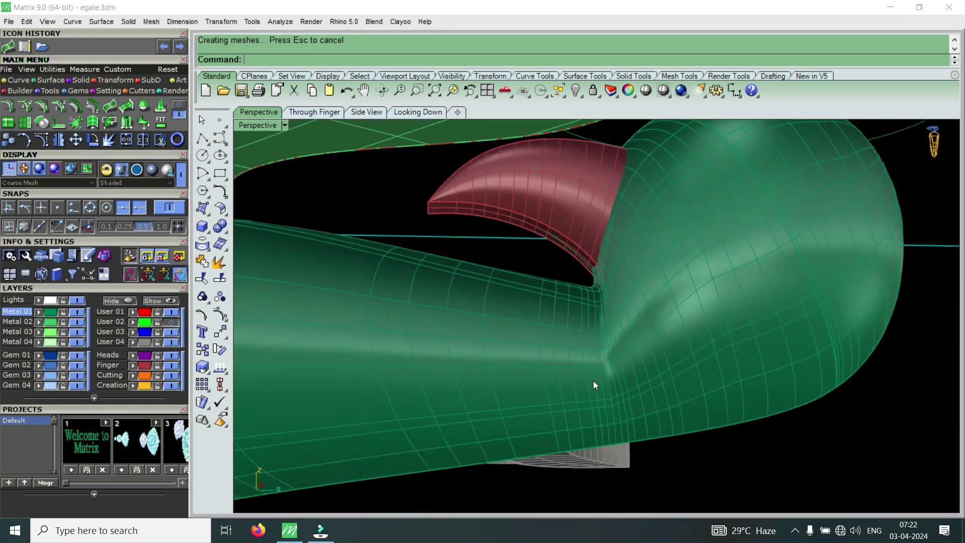
scroll(593, 381, "up", 2)
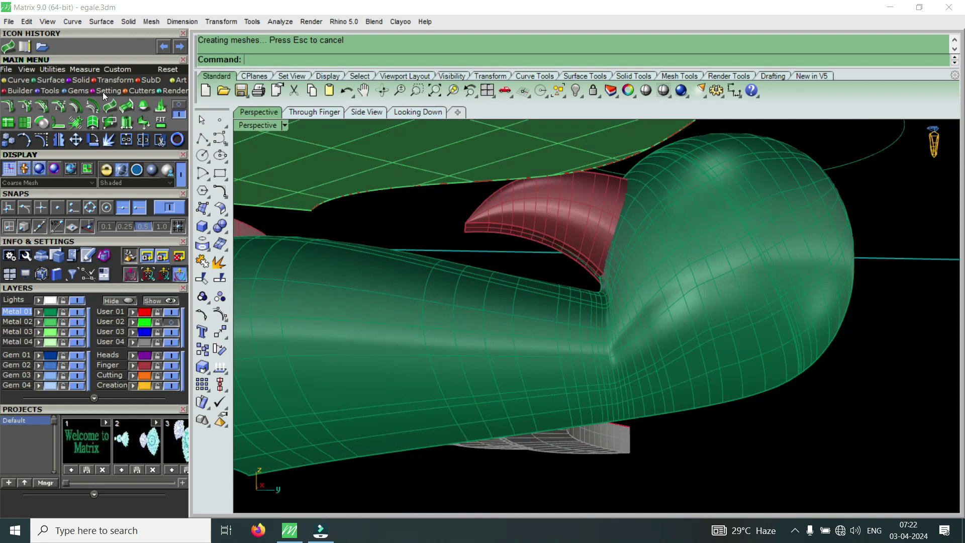
left_click(16, 80)
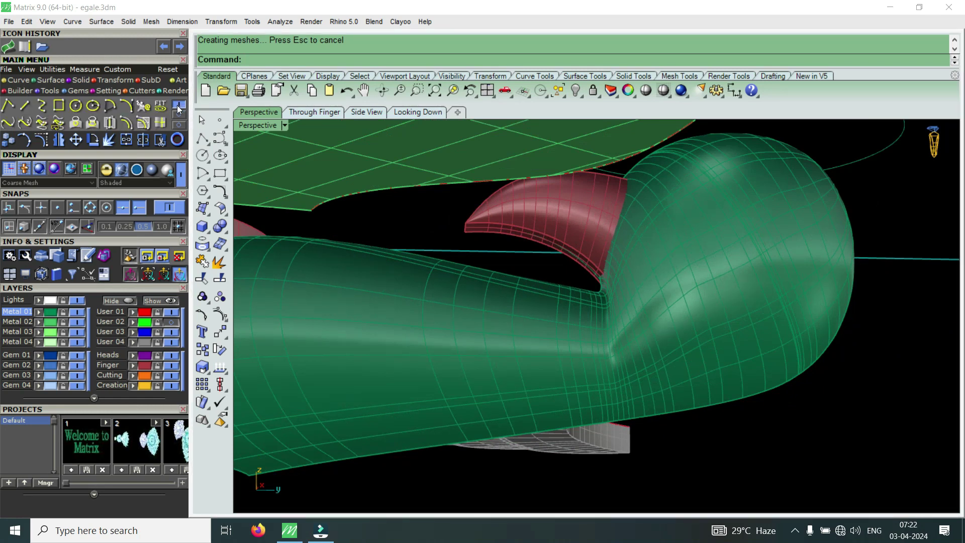
Extract a V-direction isocurve at the neck-head junction of the merged surface
left_click(161, 123)
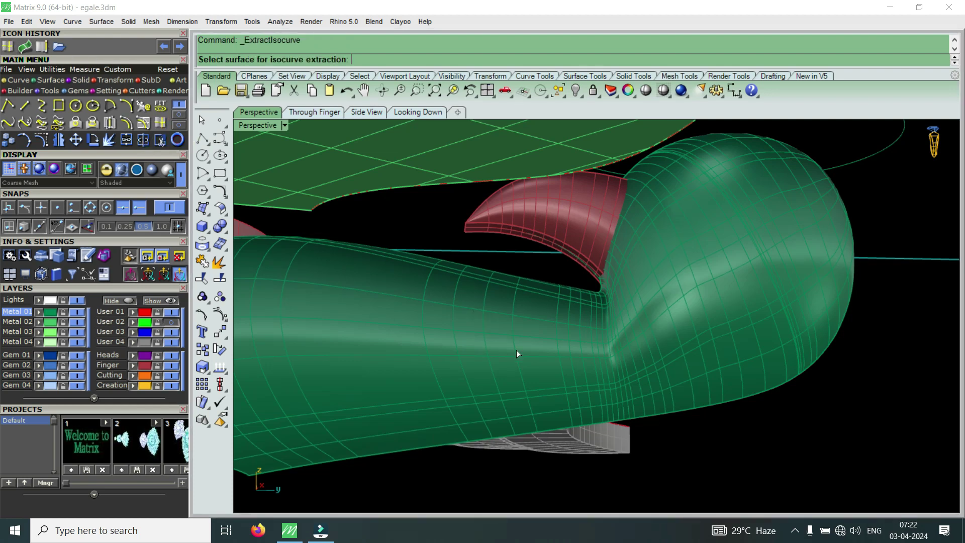
left_click(591, 358)
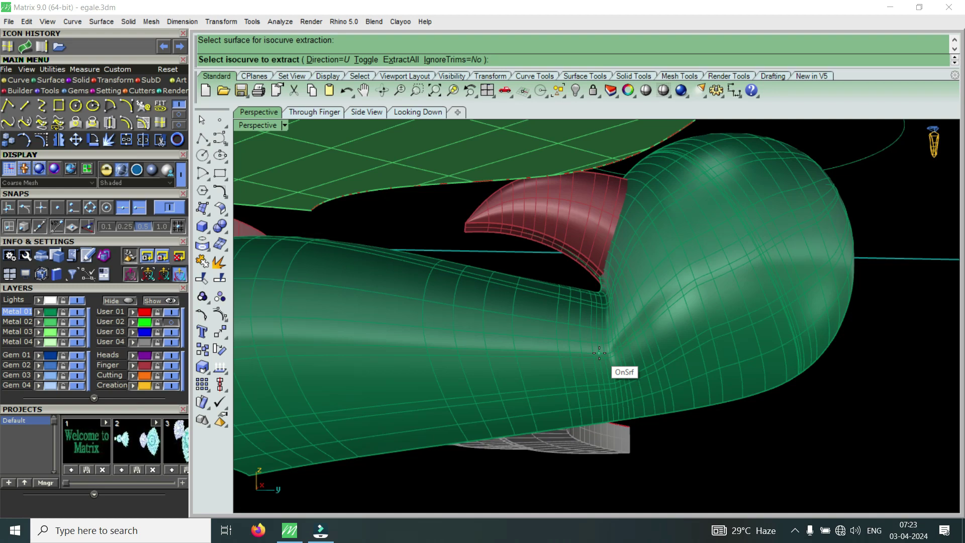
type("t")
key("Return")
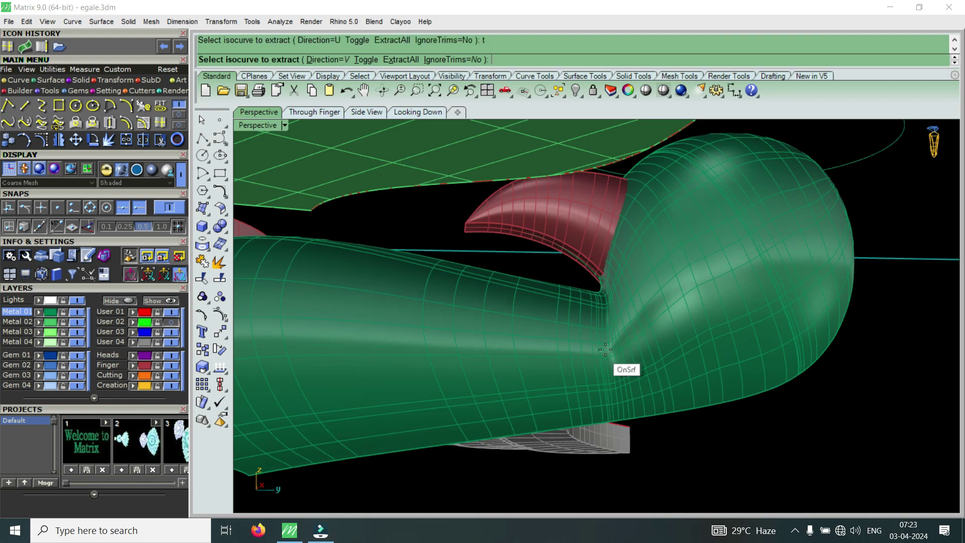
scroll(607, 349, "up", 2)
scroll(608, 349, "up", 1)
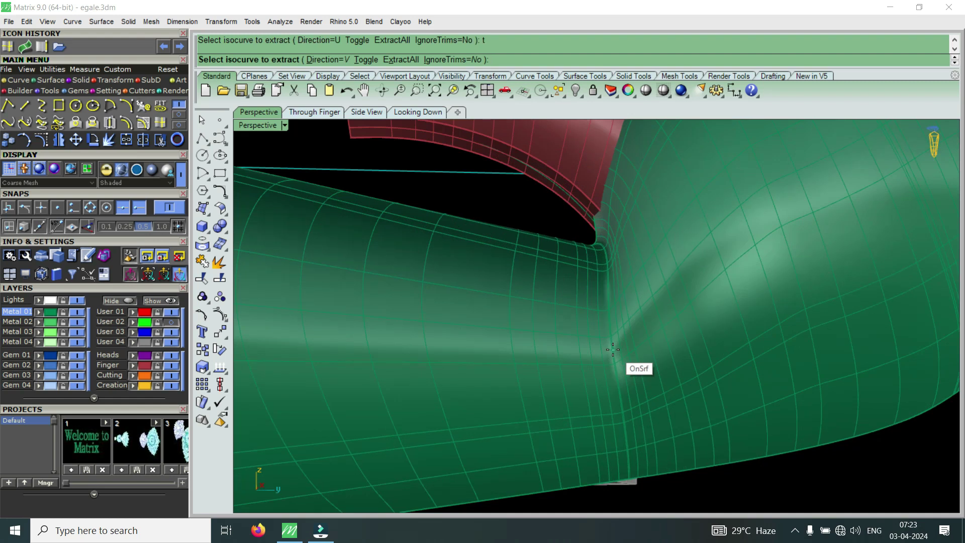
left_click(611, 351)
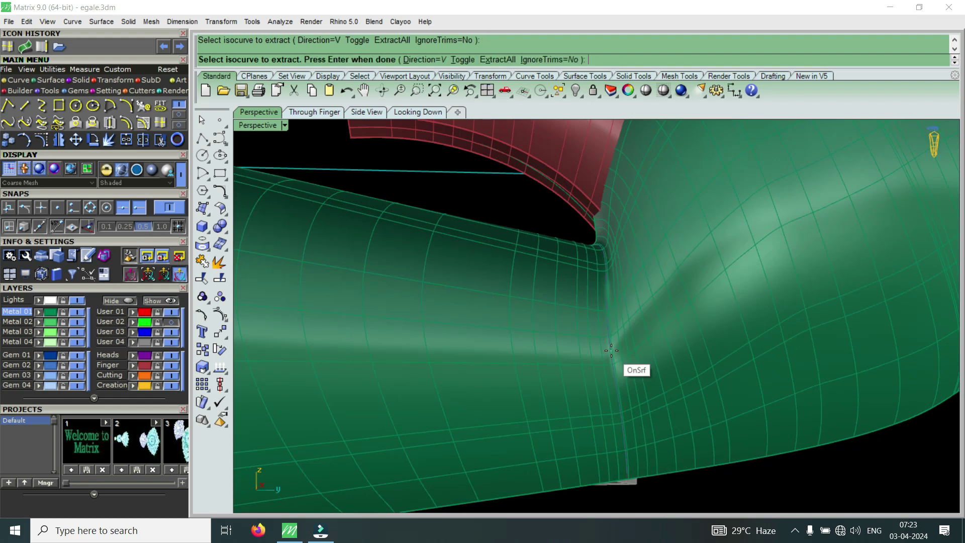
key("Return")
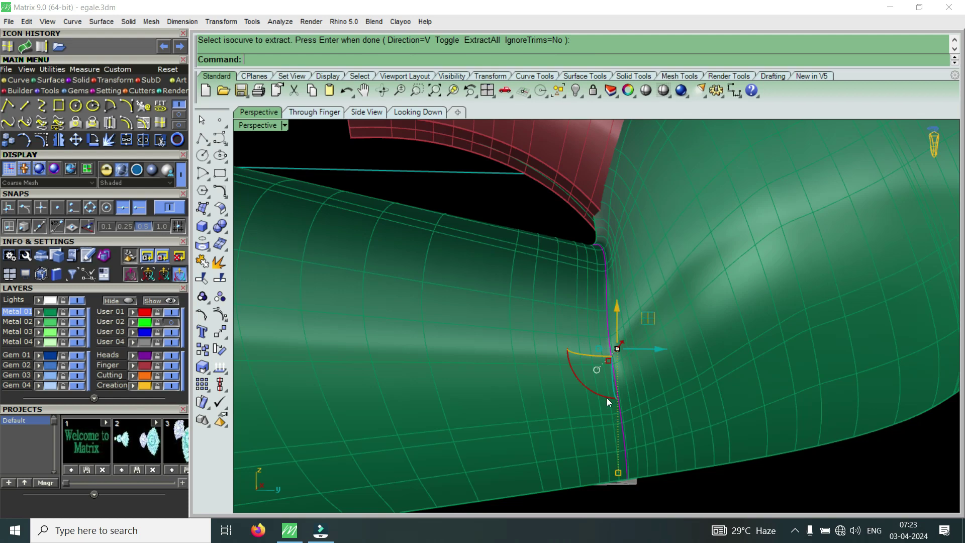
Delete the merged green surface, leaving the extracted curves
right_click_drag(608, 397, 675, 353)
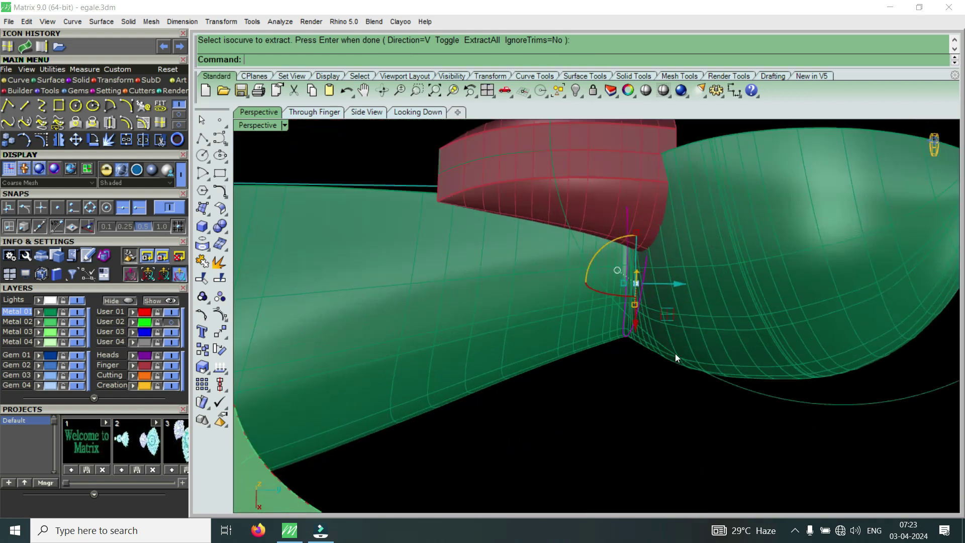
scroll(675, 357, "up", 2)
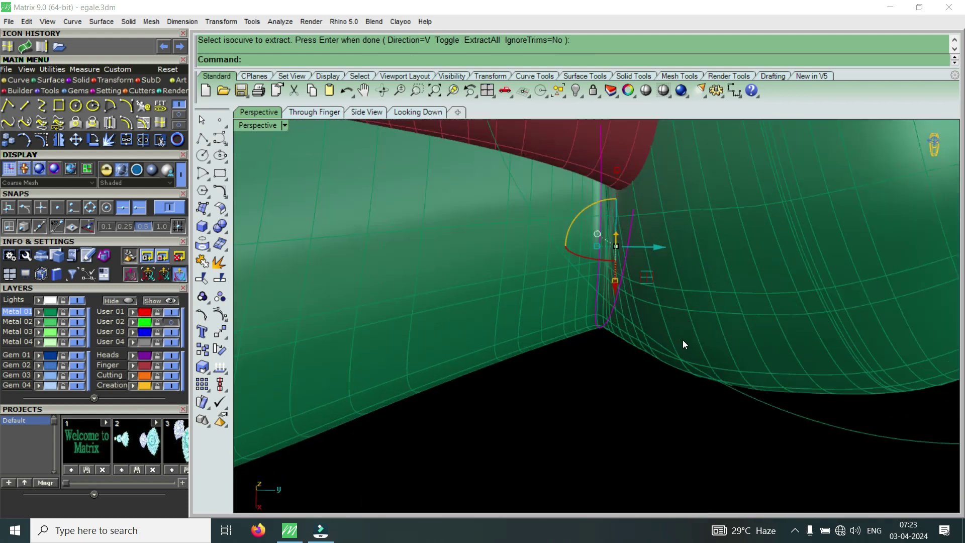
left_click(718, 337)
key("Delete")
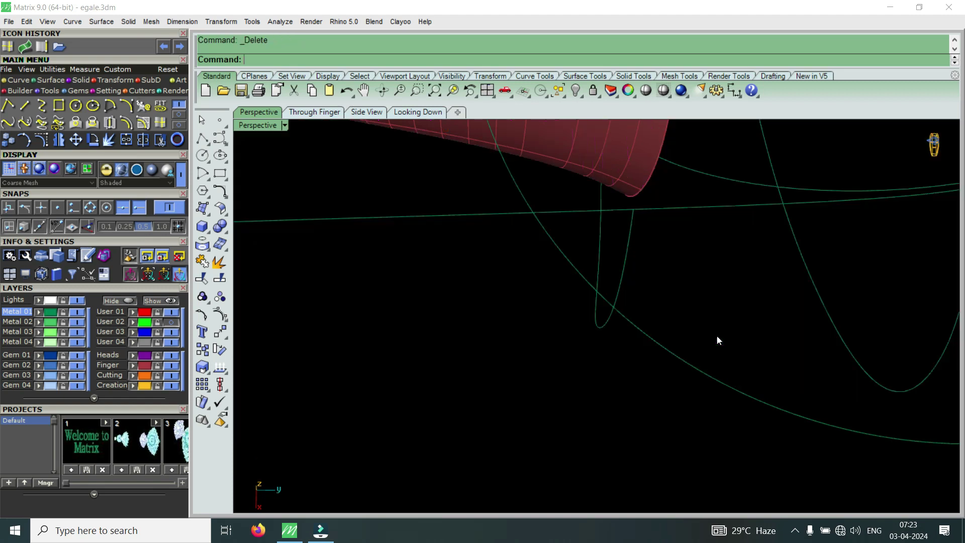
Inspect the remaining curves and undo the surface deletion
mouse_move(609, 363)
right_mouse_down()
mouse_move(622, 364)
mouse_move(512, 304)
mouse_move(491, 274)
right_mouse_up()
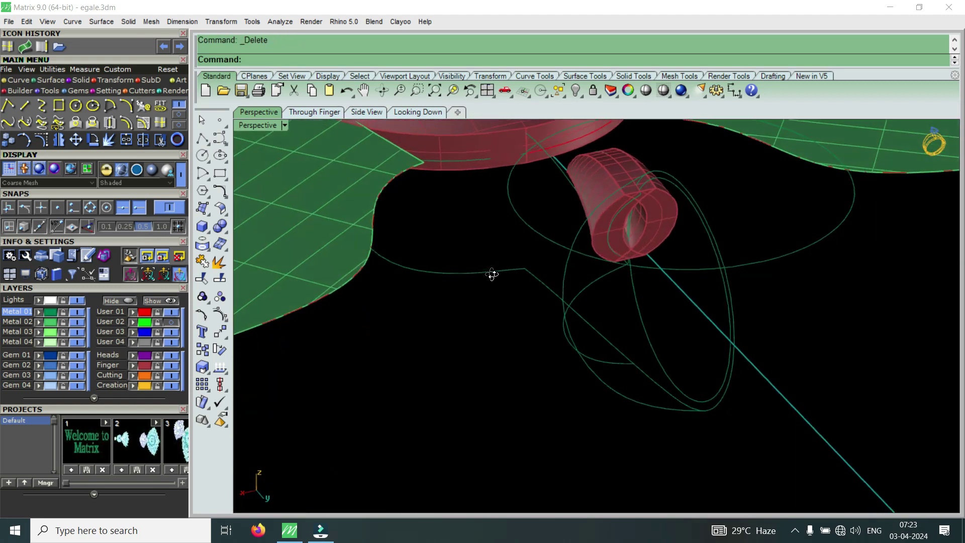
right_click_drag(588, 349, 563, 370)
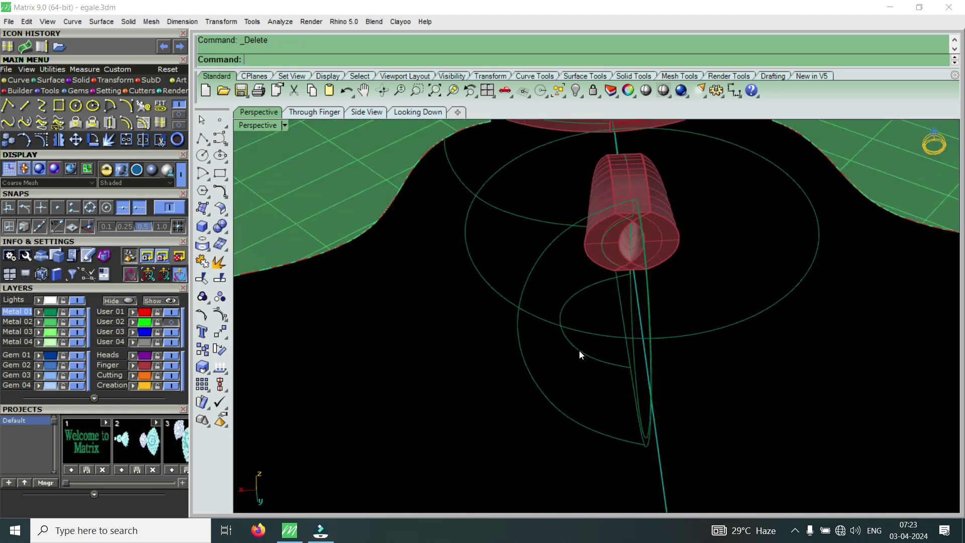
key("ctrl+z")
mouse_move(559, 365)
right_mouse_down()
mouse_move(545, 370)
mouse_move(555, 438)
mouse_move(598, 357)
right_mouse_up()
Mirror the green bulb surface about a plane starting at the origin (0)
left_click(551, 378)
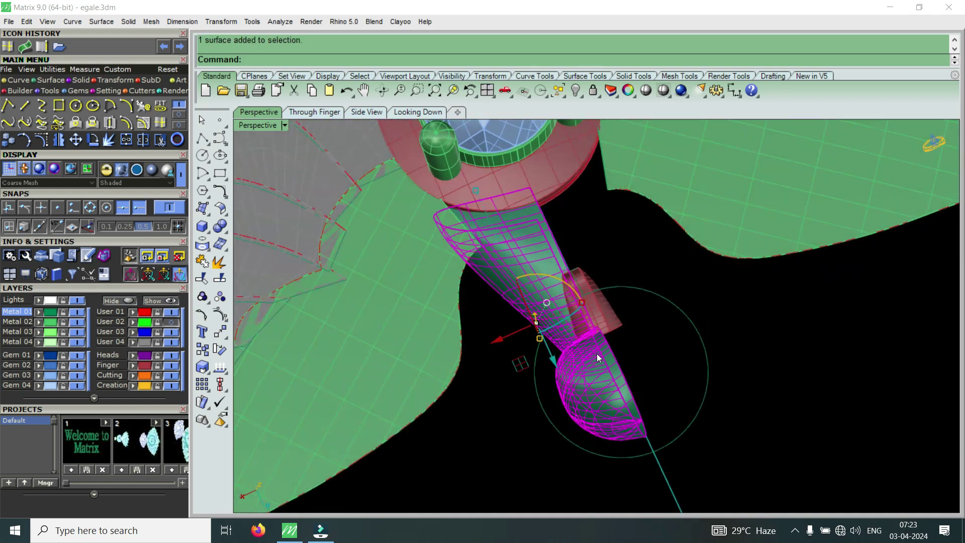
left_click(59, 140)
type("0")
key("Return")
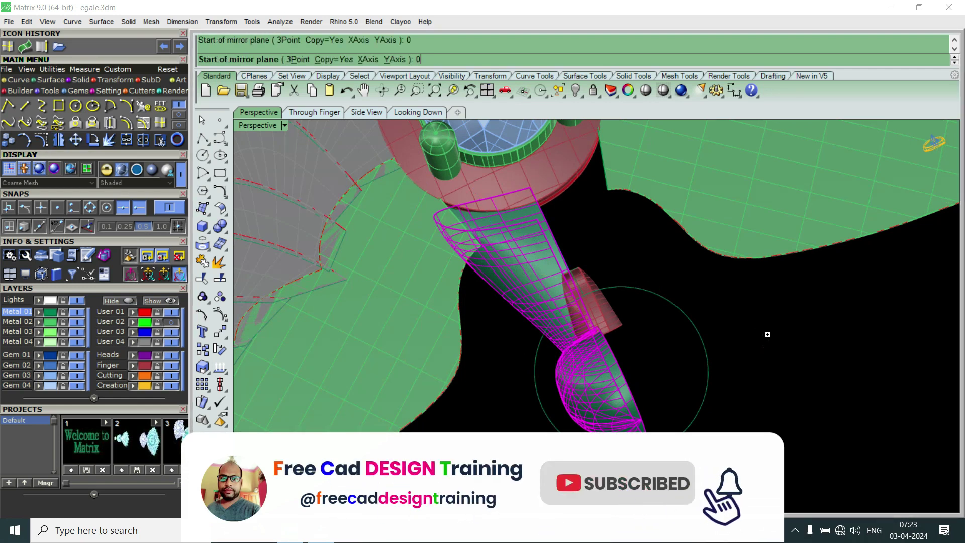
left_click(763, 337)
mouse_move(764, 339)
right_mouse_down()
mouse_move(755, 348)
mouse_move(623, 251)
right_mouse_up()
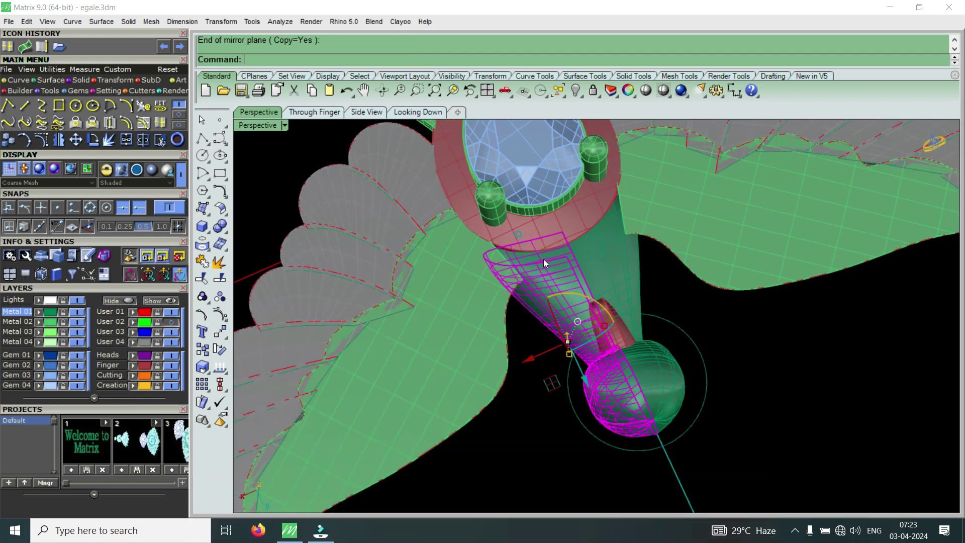
scroll(521, 257, "up", 3)
scroll(497, 257, "up", 2)
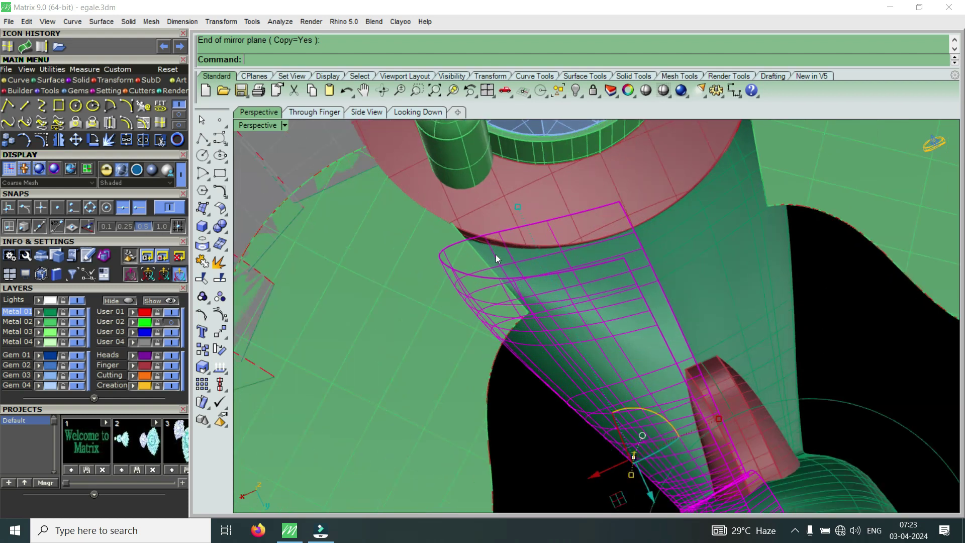
scroll(640, 313, "down", 4)
Delete the overlapping neck-and-dome surface, leaving the head sphere, tube and ring
scroll(668, 364, "up", 4)
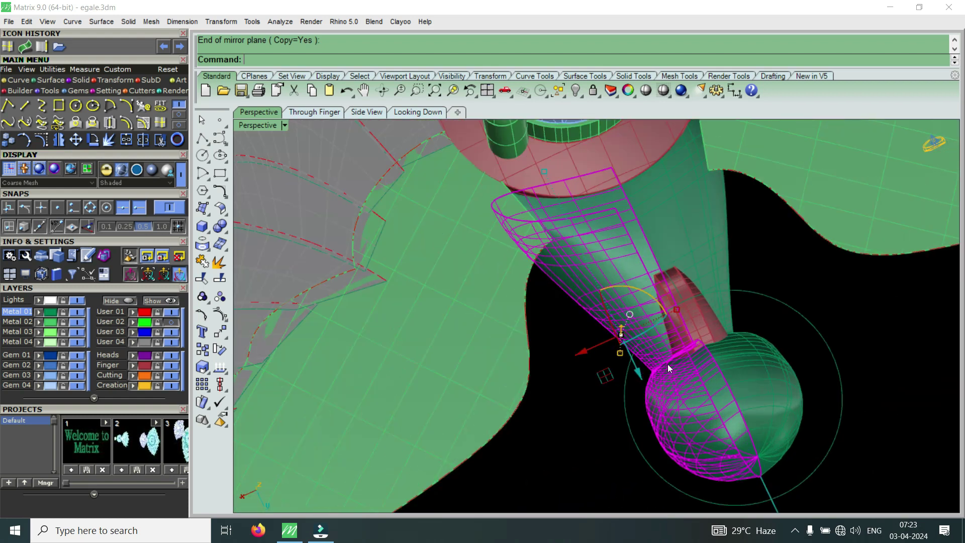
scroll(666, 366, "up", 3)
scroll(680, 334, "up", 2)
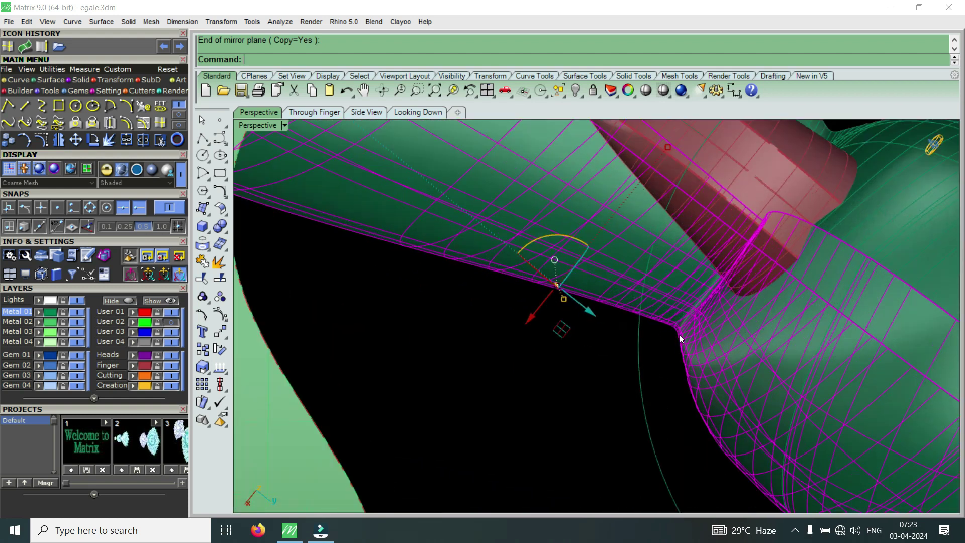
scroll(668, 352, "down", 3)
scroll(676, 370, "down", 2)
mouse_move(691, 381)
right_mouse_down()
mouse_move(712, 363)
mouse_move(725, 386)
mouse_move(747, 330)
right_mouse_up()
scroll(777, 420, "up", 2)
left_click(801, 452)
left_click(773, 335)
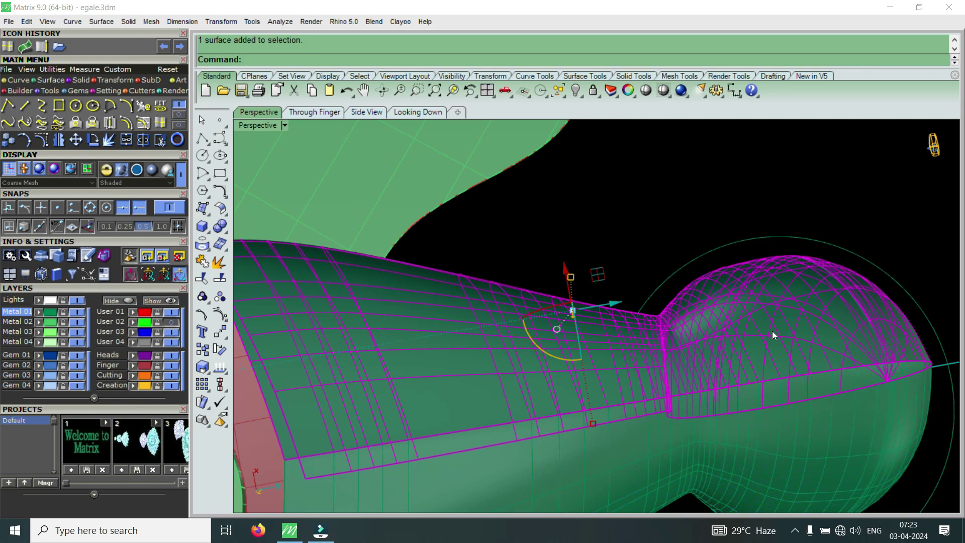
key("Delete")
mouse_move(770, 315)
right_mouse_down()
mouse_move(724, 313)
mouse_move(668, 351)
mouse_move(646, 422)
mouse_move(672, 432)
right_mouse_up()
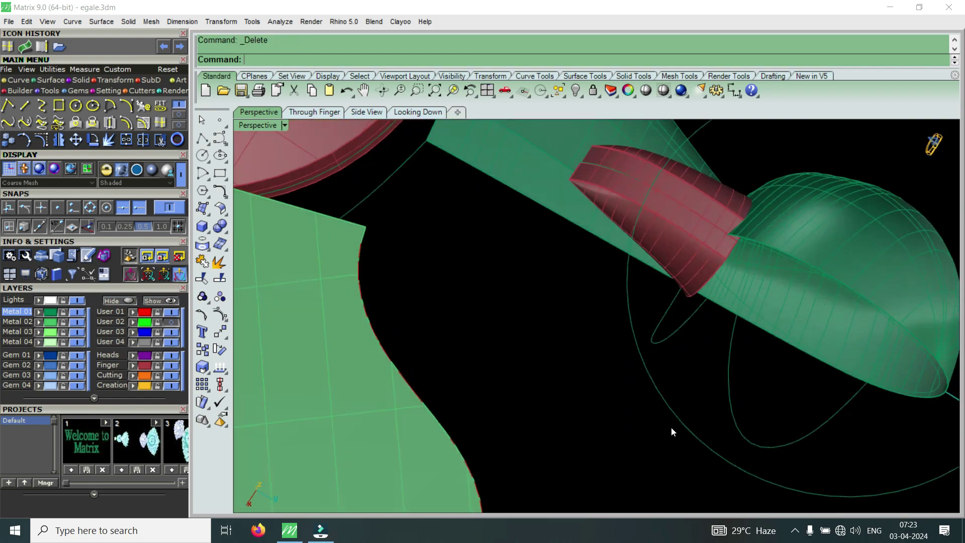
Rebuild the small ellipse curve with point count 10 at degree 4 and show its control points
left_click(670, 343)
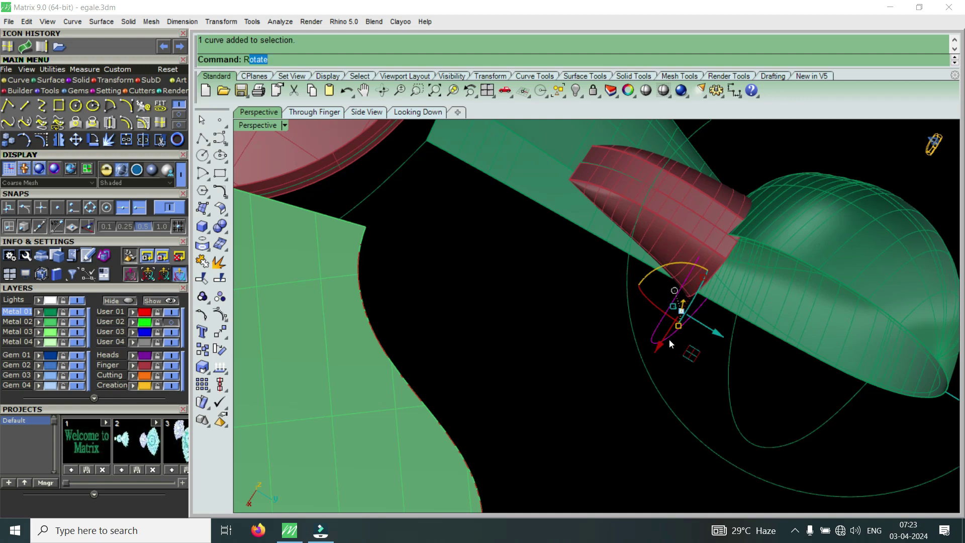
type("build")
key("Return")
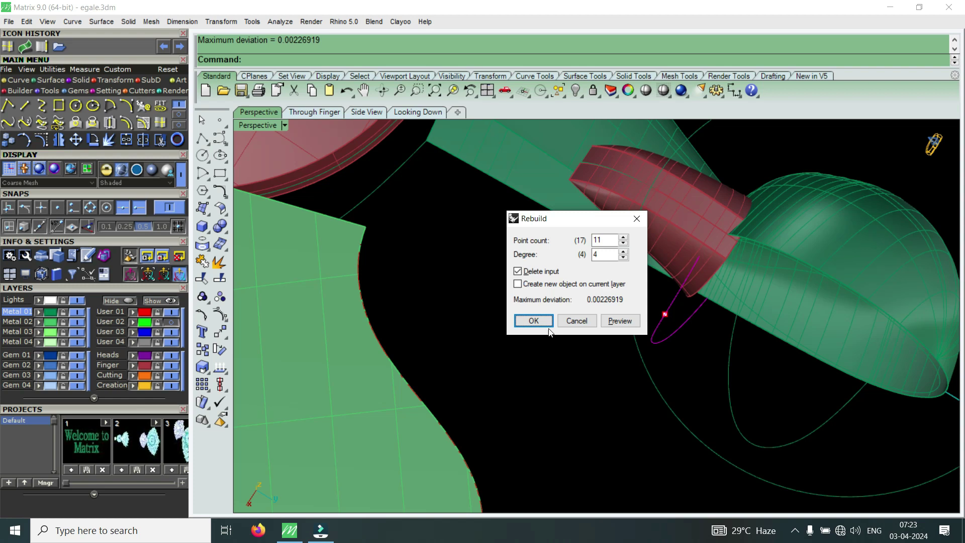
double_click(604, 240)
type("10")
key("Tab")
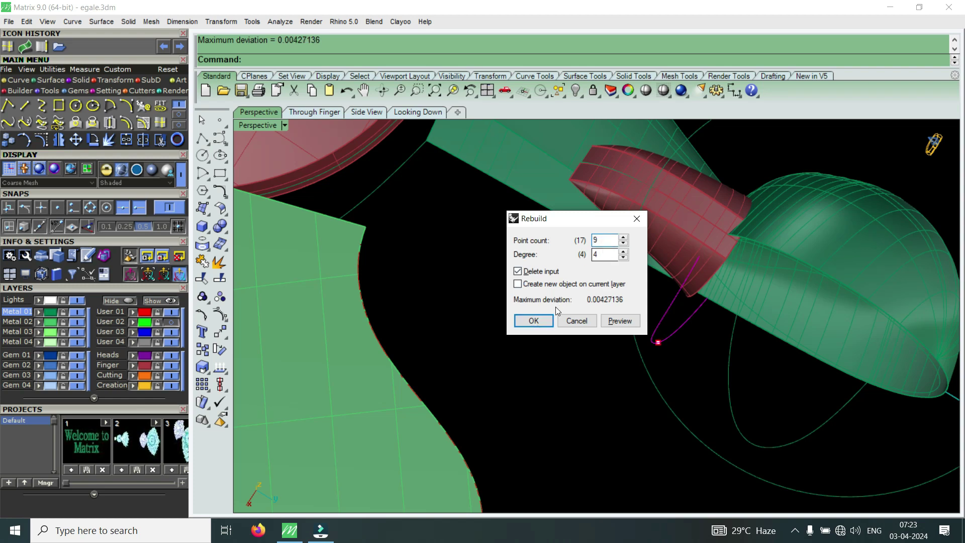
left_click(533, 321)
mouse_move(637, 393)
right_mouse_down()
mouse_move(685, 279)
mouse_move(493, 281)
right_mouse_up()
left_click(43, 143)
scroll(549, 229, "up", 2)
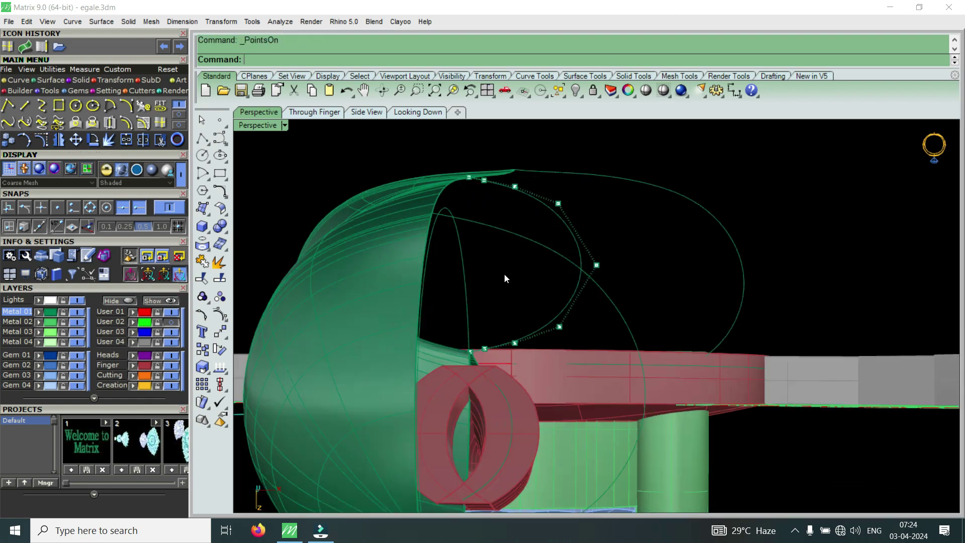
Drag groups of the curve's control points outward to the right along the gumball
left_click_drag(495, 300, 583, 182)
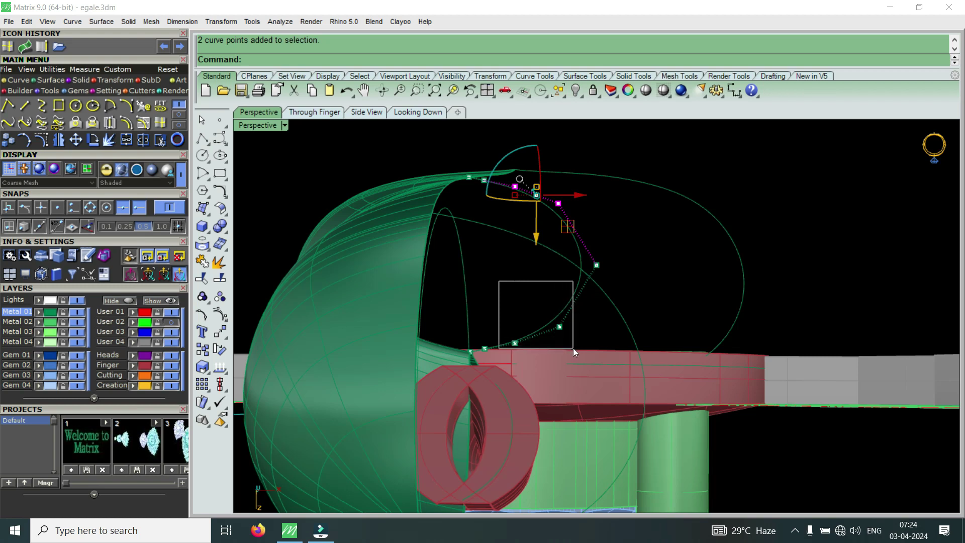
left_click_drag(557, 340, 573, 348, "shift")
left_click_drag(577, 271, 591, 226)
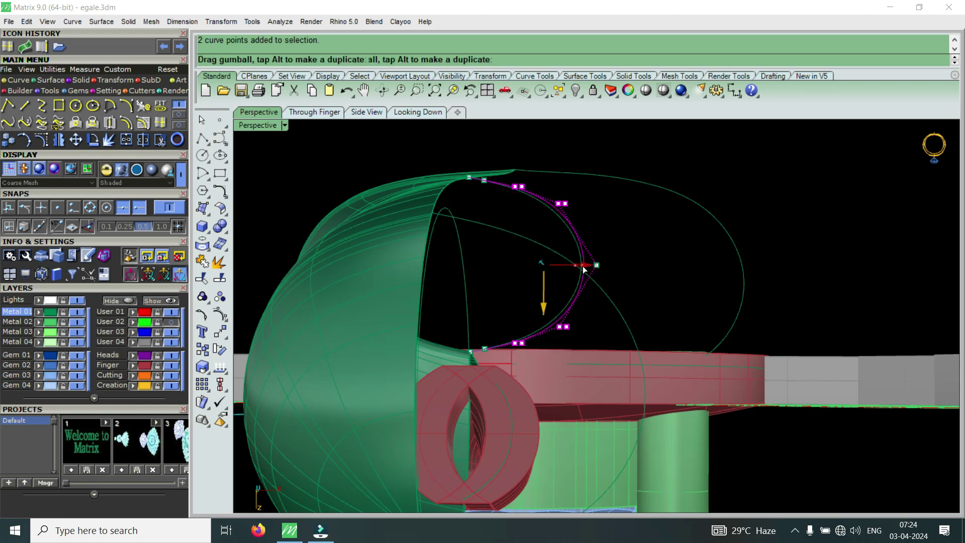
scroll(569, 186, "up", 2)
left_click_drag(569, 184, 640, 357)
left_click_drag(632, 286, 645, 283)
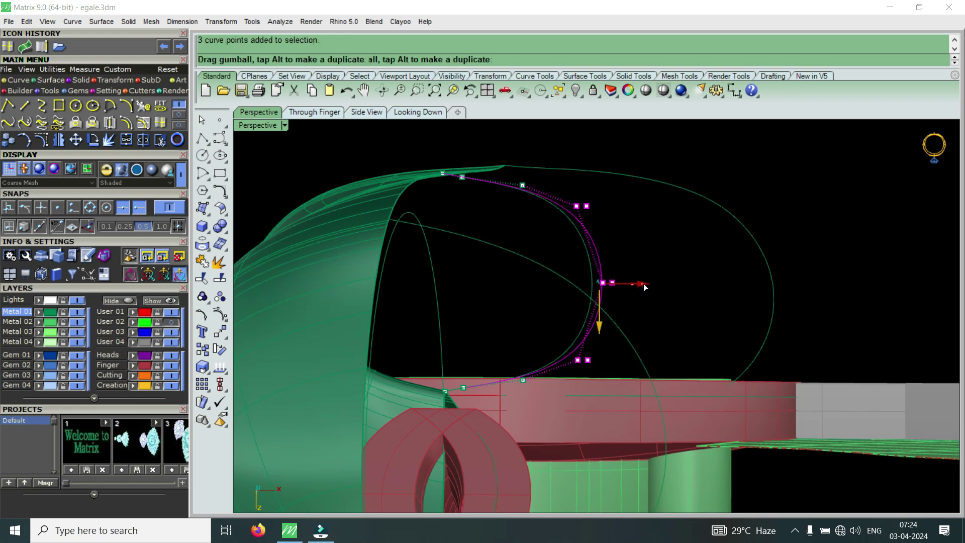
scroll(521, 319, "up", 2)
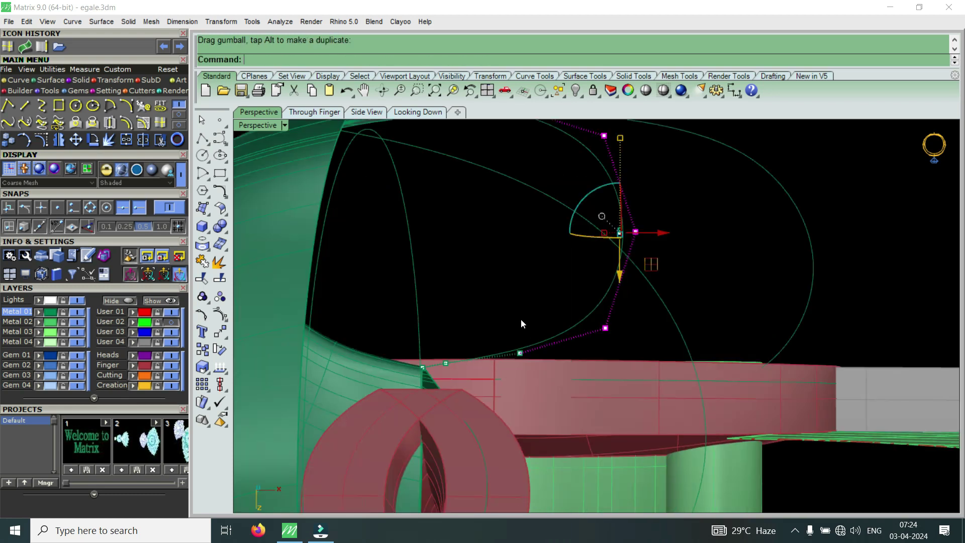
Move individual lower and upper control points vertically to adjust the curve
left_click(522, 346)
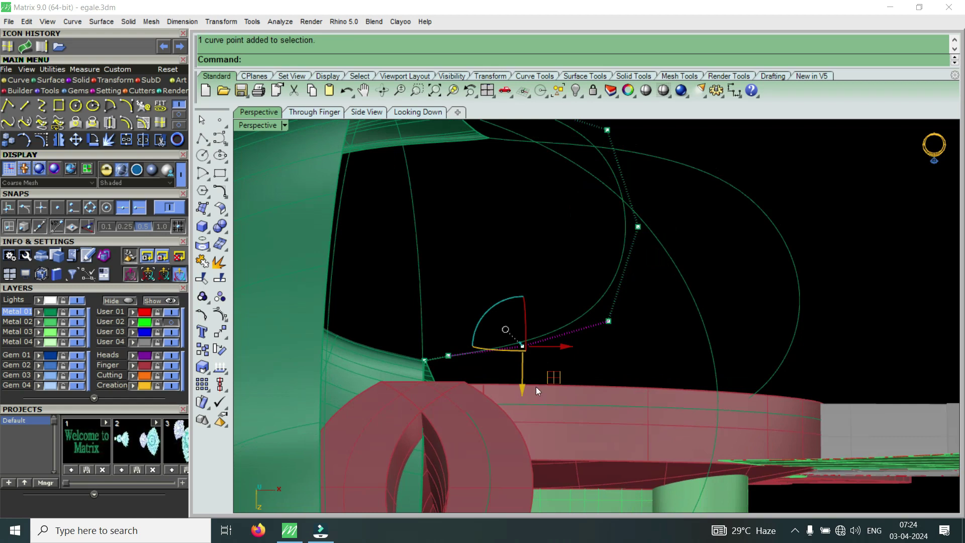
left_click_drag(523, 389, 529, 397)
scroll(440, 368, "up", 2)
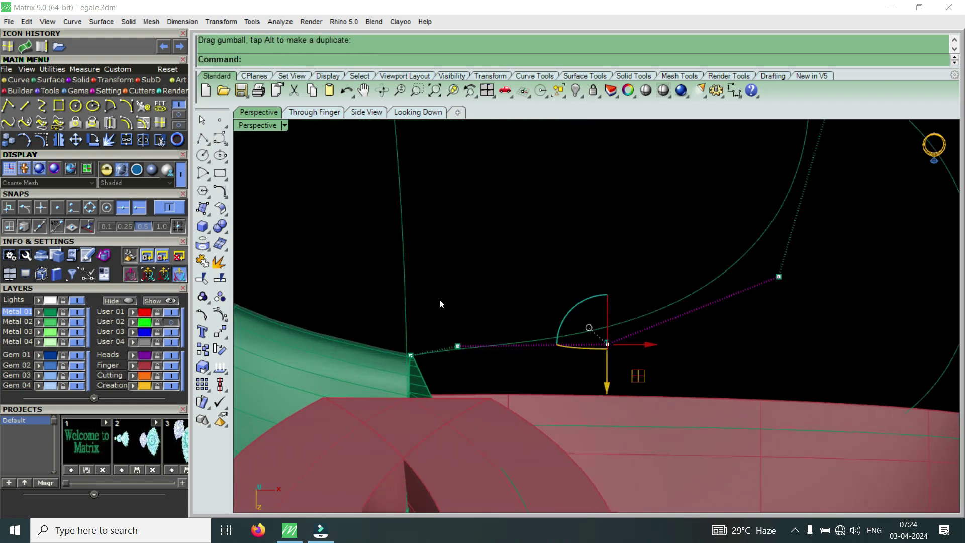
left_click_drag(462, 390, 462, 398)
mouse_move(550, 282)
left_mouse_down()
mouse_move(610, 353)
mouse_move(607, 396)
left_mouse_up()
mouse_move(608, 397)
right_mouse_down()
mouse_move(618, 332)
mouse_move(614, 351)
right_mouse_up()
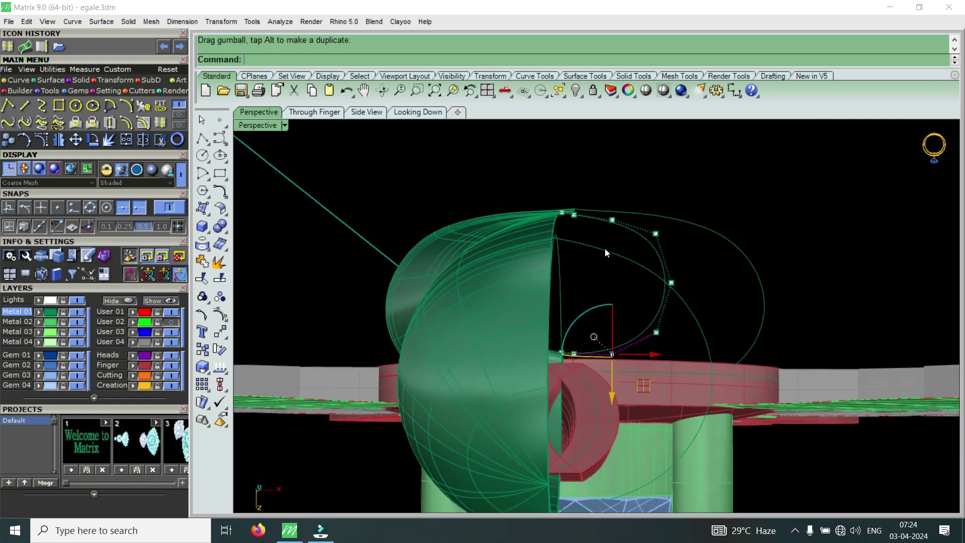
scroll(608, 241, "up", 5)
left_click_drag(660, 196, 661, 194)
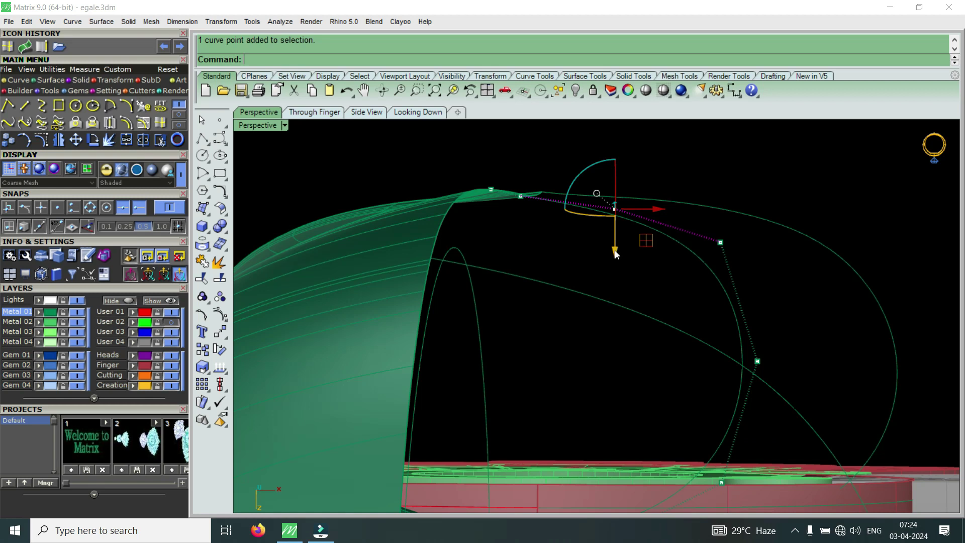
left_click_drag(616, 254, 628, 240)
mouse_move(628, 241)
right_mouse_down()
mouse_move(532, 219)
mouse_move(603, 237)
right_mouse_up()
Shift the five right-side control points, then three of them, further right
left_click(513, 224)
left_click_drag(610, 156, 701, 399)
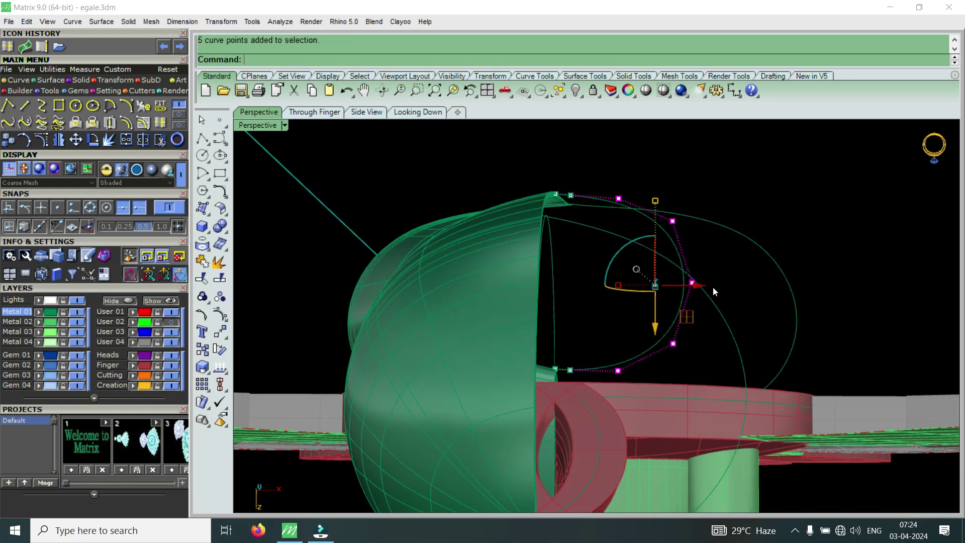
left_click_drag(702, 287, 713, 284)
left_click(676, 362)
left_click_drag(675, 362, 737, 203)
left_click_drag(733, 290, 743, 283)
right_click_drag(743, 284, 701, 258)
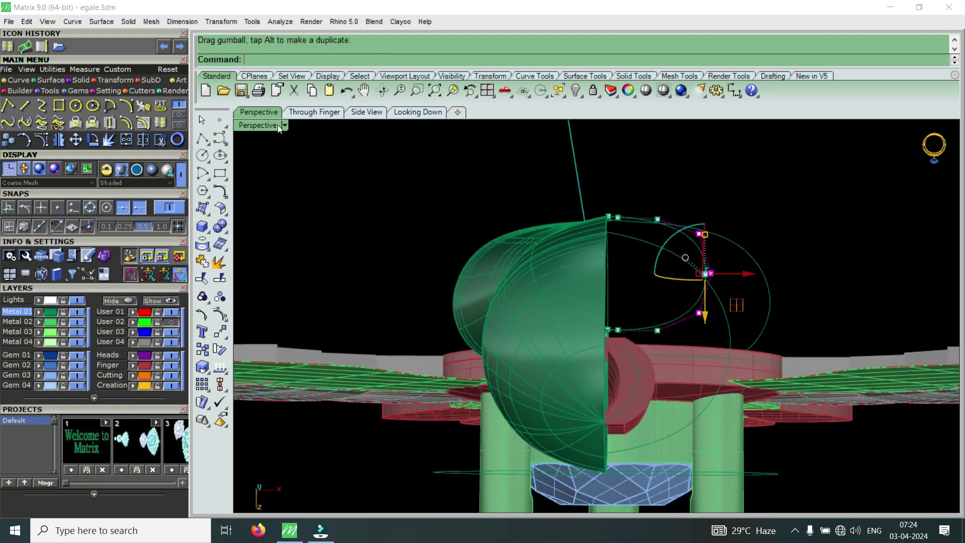
double_click(277, 125)
scroll(386, 200, "up", 2)
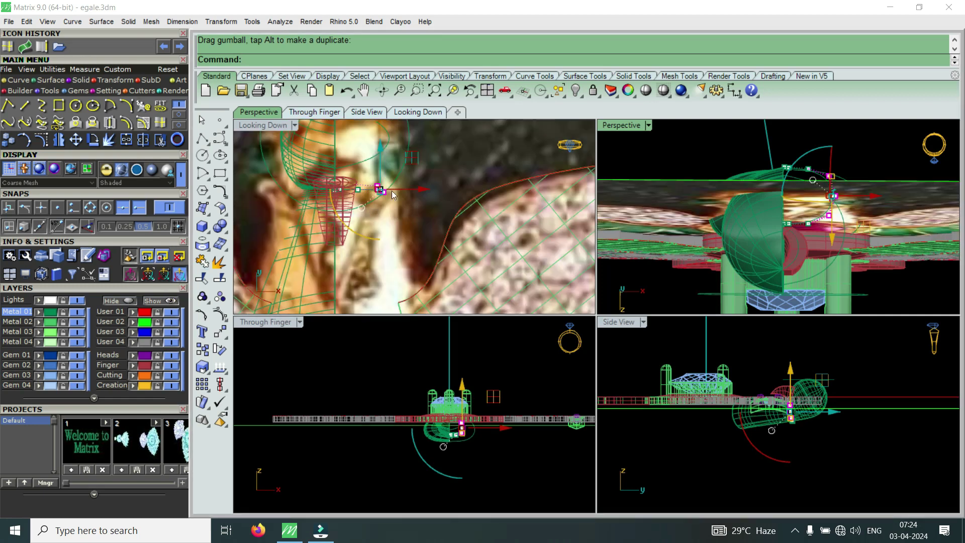
scroll(391, 191, "up", 1)
scroll(404, 200, "up", 2)
scroll(408, 205, "down", 1)
scroll(408, 206, "down", 1)
scroll(404, 204, "down", 2)
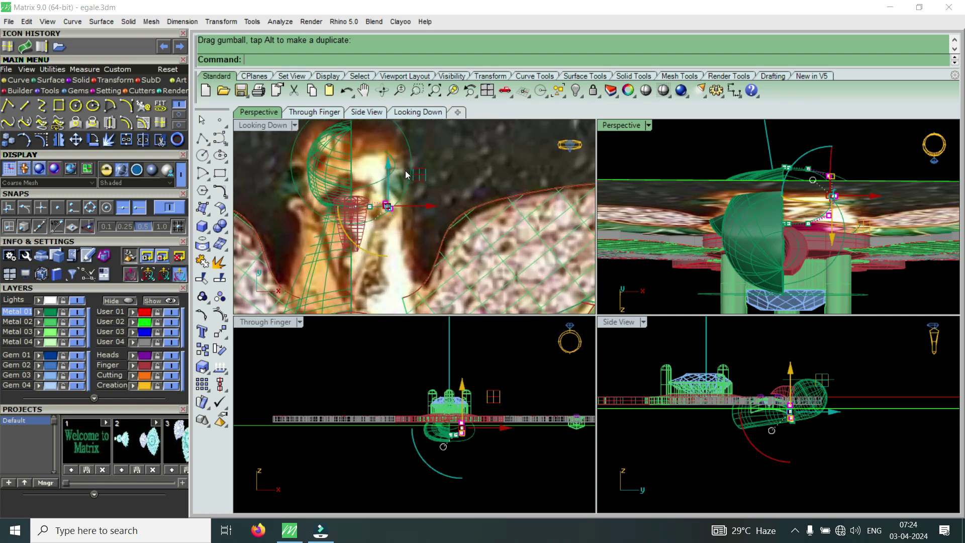
scroll(401, 222, "down", 3)
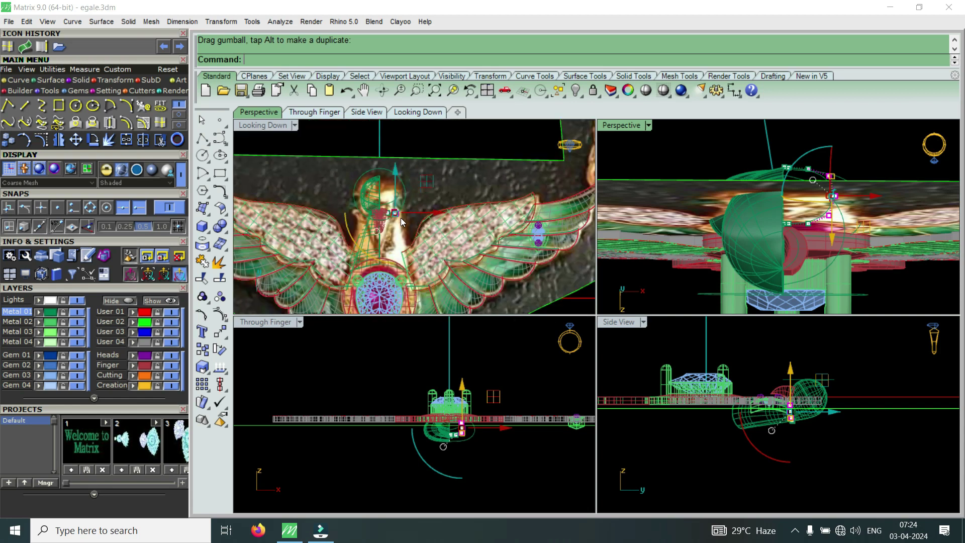
scroll(401, 222, "down", 1)
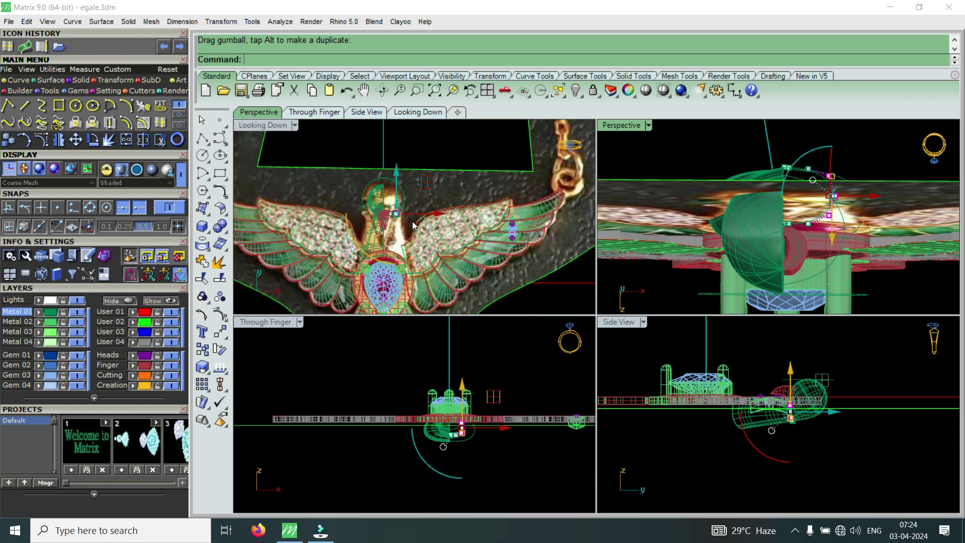
scroll(405, 196, "up", 3)
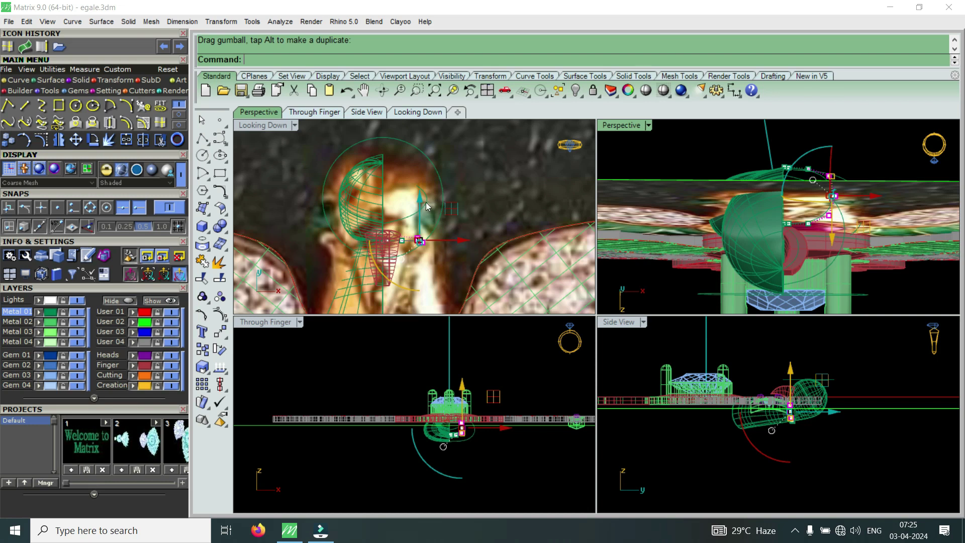
scroll(391, 214, "up", 2)
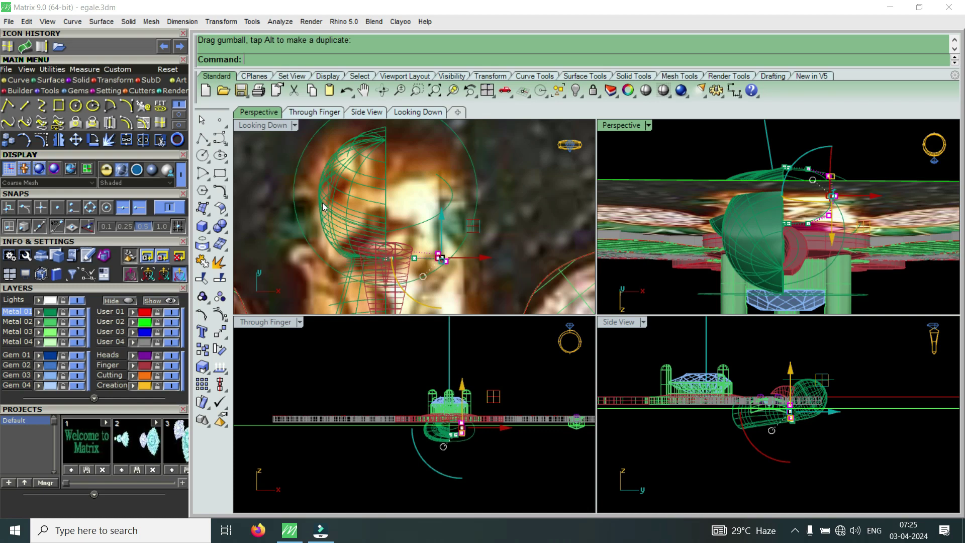
double_click(615, 125)
scroll(631, 269, "down", 2)
Orbit to a sideways view of the head and select the lower and upper control points
right_click_drag(658, 304, 297, 392)
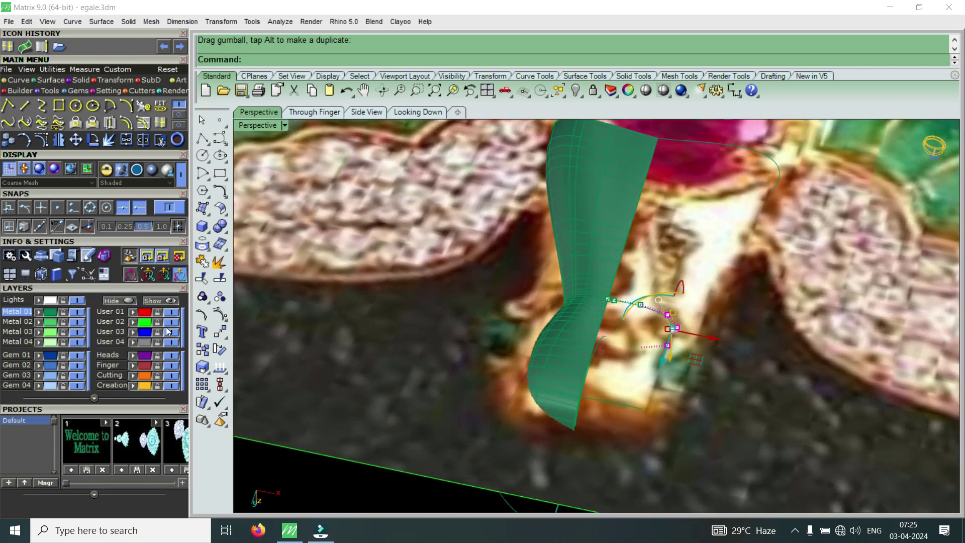
right_click_drag(581, 407, 627, 262)
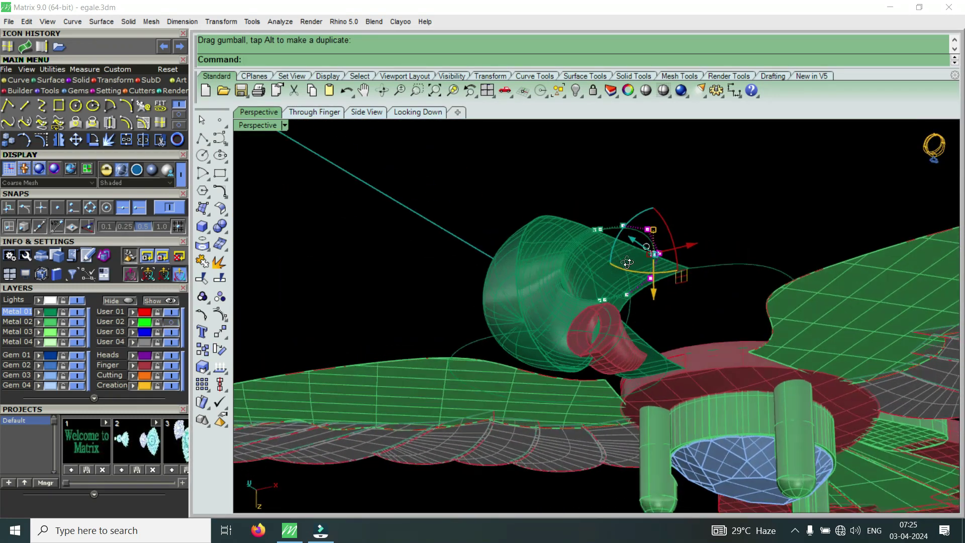
scroll(628, 281, "up", 3)
scroll(640, 280, "up", 2)
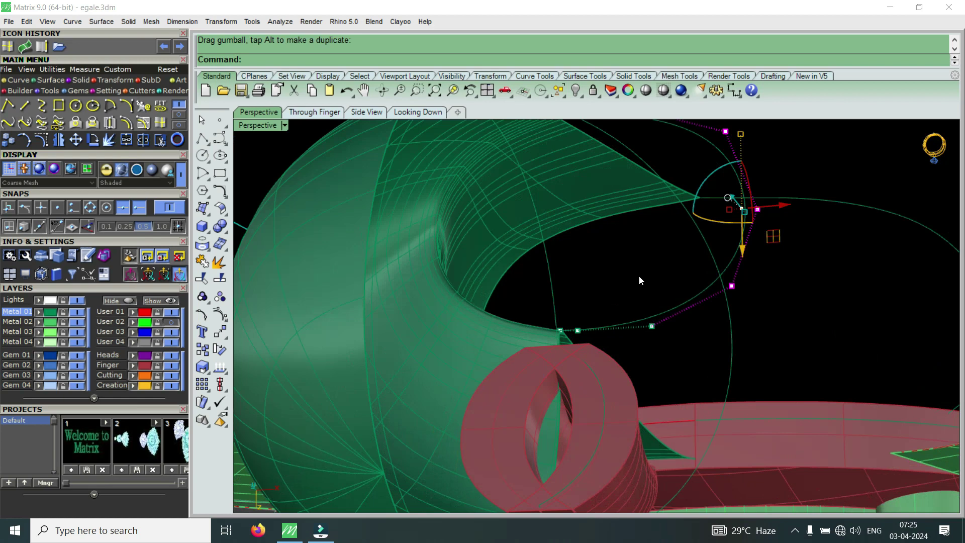
scroll(704, 287, "down", 2)
left_click_drag(708, 354, 744, 321)
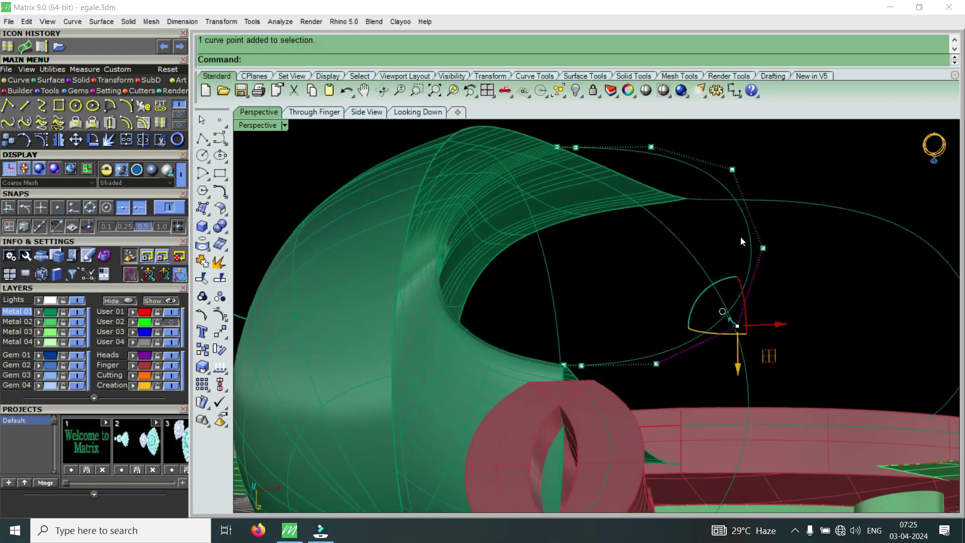
left_click(732, 169, "shift")
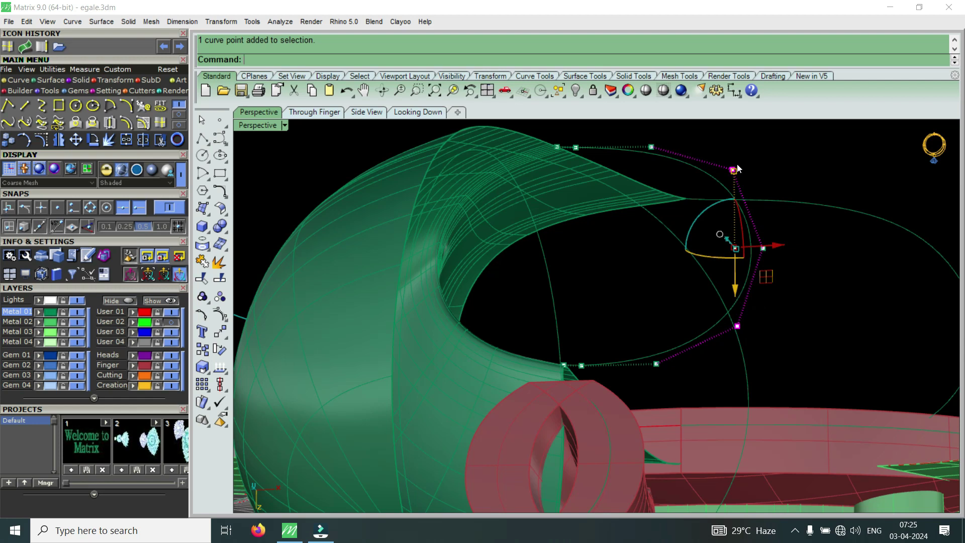
left_click_drag(737, 163, 751, 155)
Reselect the curve's lower and upper control points and orbit to check the shape
mouse_move(711, 366)
left_mouse_down()
mouse_move(749, 155)
mouse_move(738, 158)
left_mouse_up()
left_click_drag(633, 332, 666, 376)
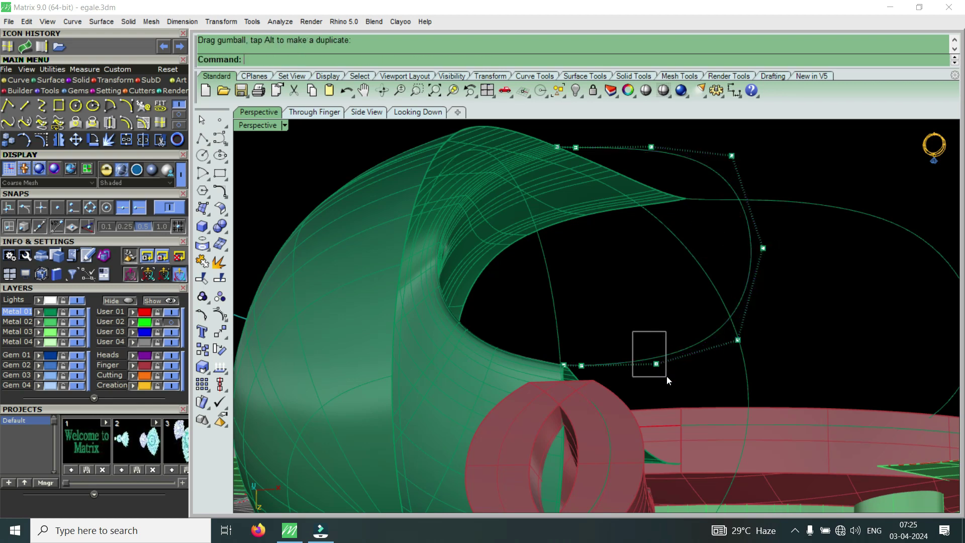
mouse_move(649, 216)
left_mouse_down("shift")
mouse_move(683, 139)
mouse_move(662, 142)
left_mouse_up("shift")
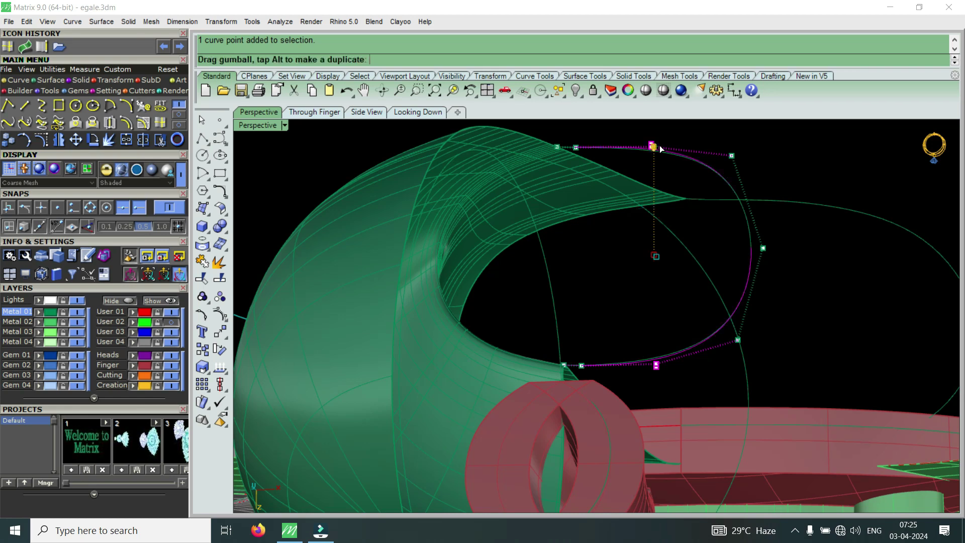
mouse_move(582, 352)
right_mouse_down()
mouse_move(628, 341)
mouse_move(626, 351)
mouse_move(627, 293)
mouse_move(505, 270)
mouse_move(625, 431)
right_mouse_up()
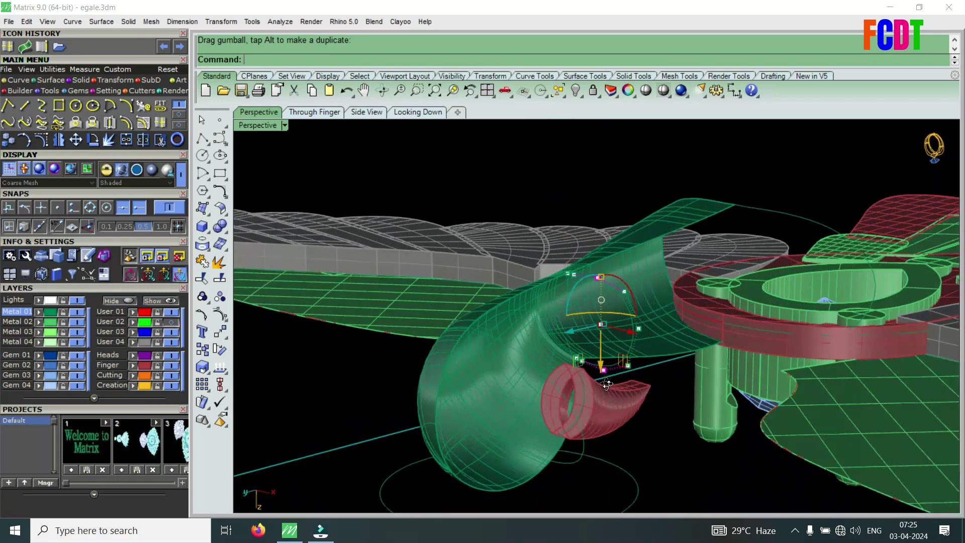
mouse_move(535, 319)
right_mouse_down()
mouse_move(524, 287)
mouse_move(555, 422)
mouse_move(712, 335)
mouse_move(728, 391)
mouse_move(730, 370)
mouse_move(578, 384)
mouse_move(577, 445)
mouse_move(696, 420)
mouse_move(609, 446)
mouse_move(680, 455)
mouse_move(662, 453)
right_mouse_up()
Undo the last control-point drags and move the curve's end point up and outward
key("ctrl+z")
key("ctrl+z")
mouse_move(653, 451)
right_mouse_down()
mouse_move(583, 447)
mouse_move(638, 430)
mouse_move(694, 438)
right_mouse_up()
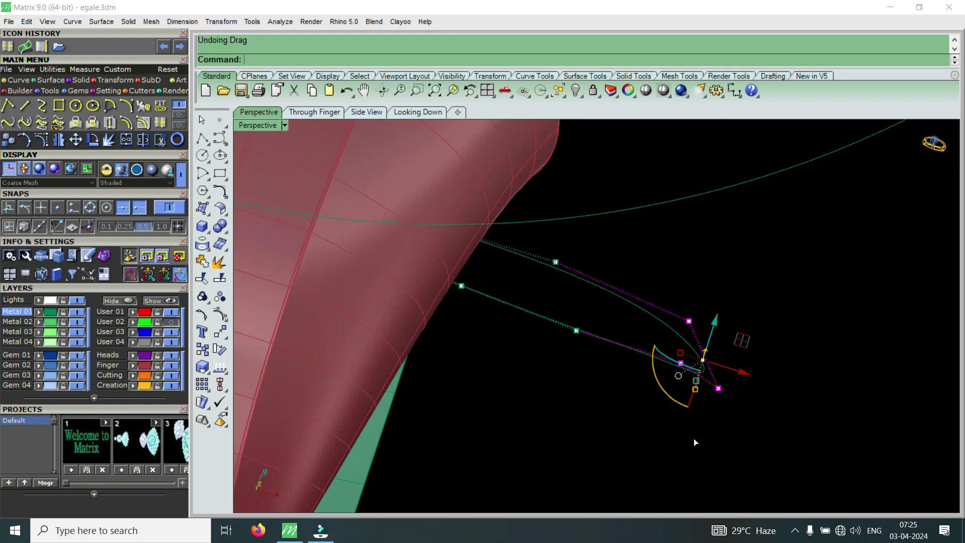
key("ctrl+z")
key("ctrl+z")
left_click(689, 379)
right_click_drag(749, 351, 703, 369)
left_click_drag(698, 368, 717, 346)
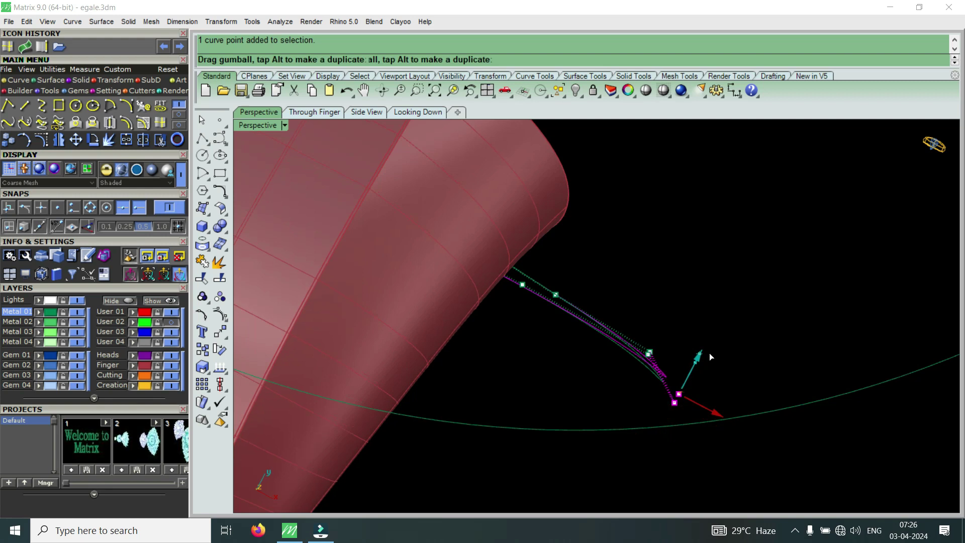
right_click_drag(718, 350, 637, 203)
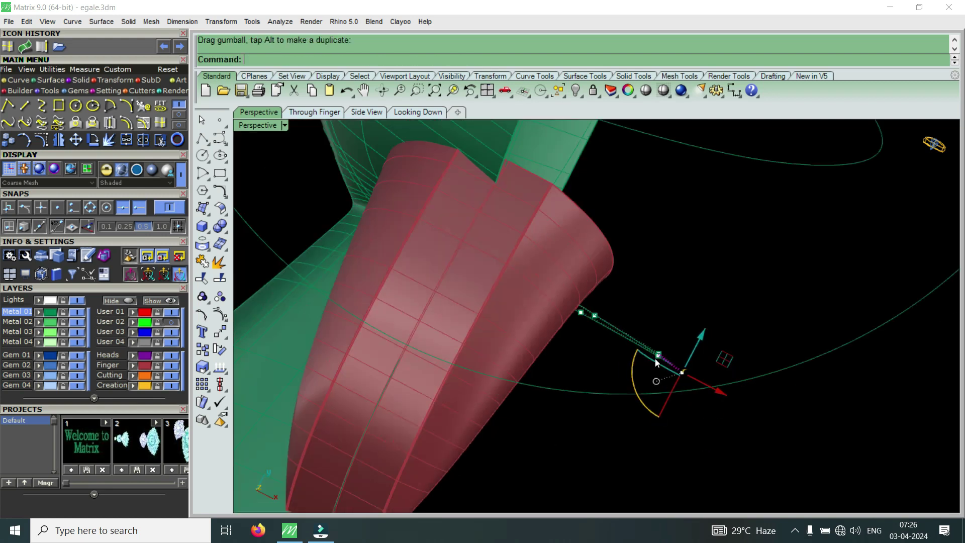
Push three outer control points, then the next two, outward to bulge the loop
left_click_drag(632, 184, 728, 387)
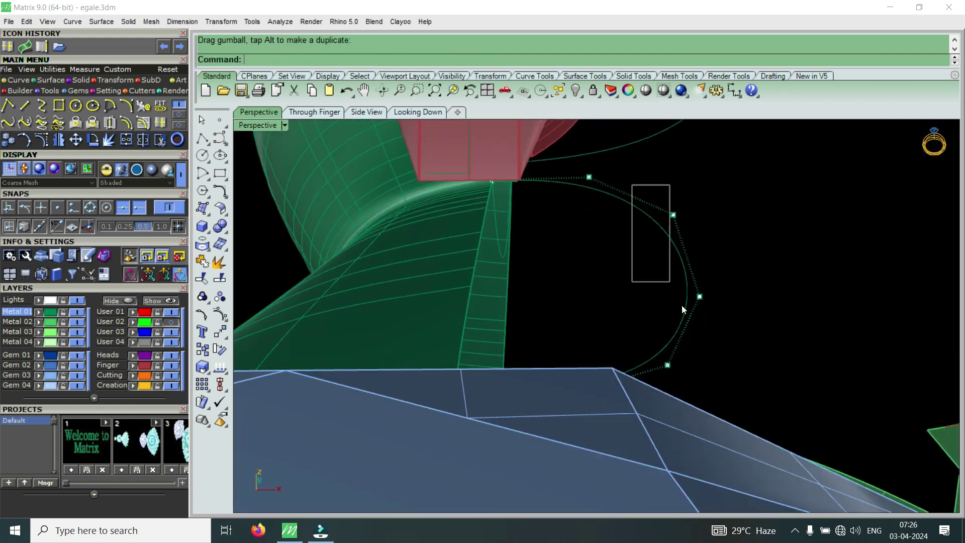
left_click_drag(728, 294, 744, 292)
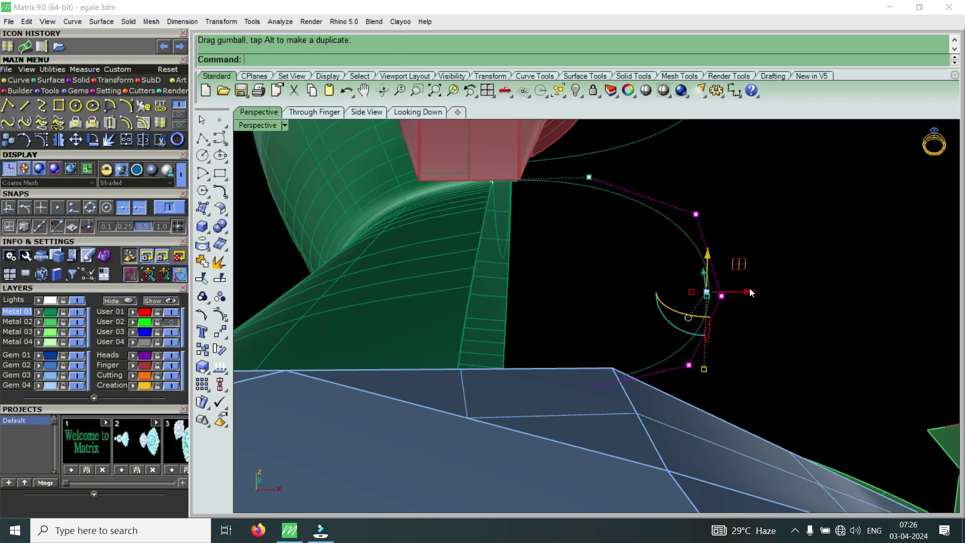
right_click_drag(744, 292, 625, 388)
left_click_drag(625, 392, 666, 217)
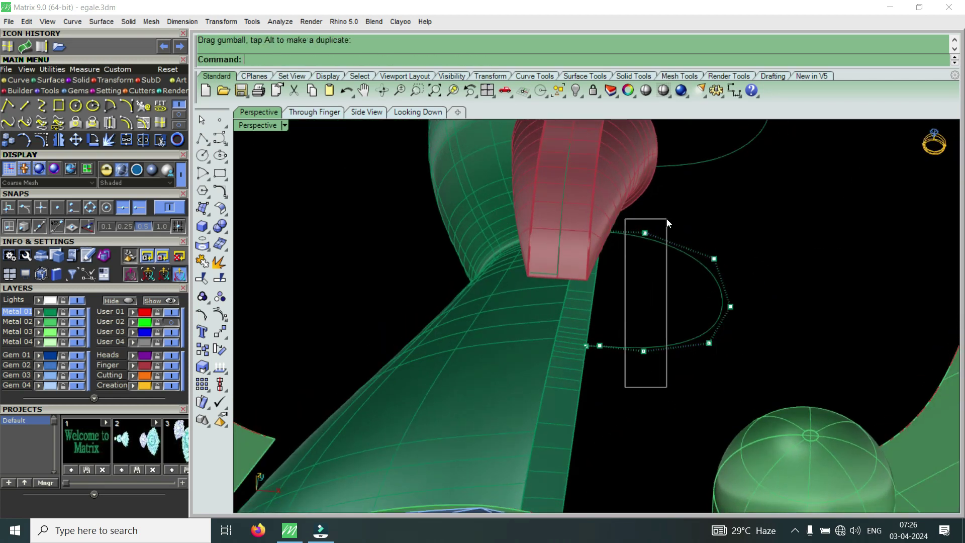
left_click_drag(690, 291, 704, 291)
right_click_drag(704, 290, 660, 385)
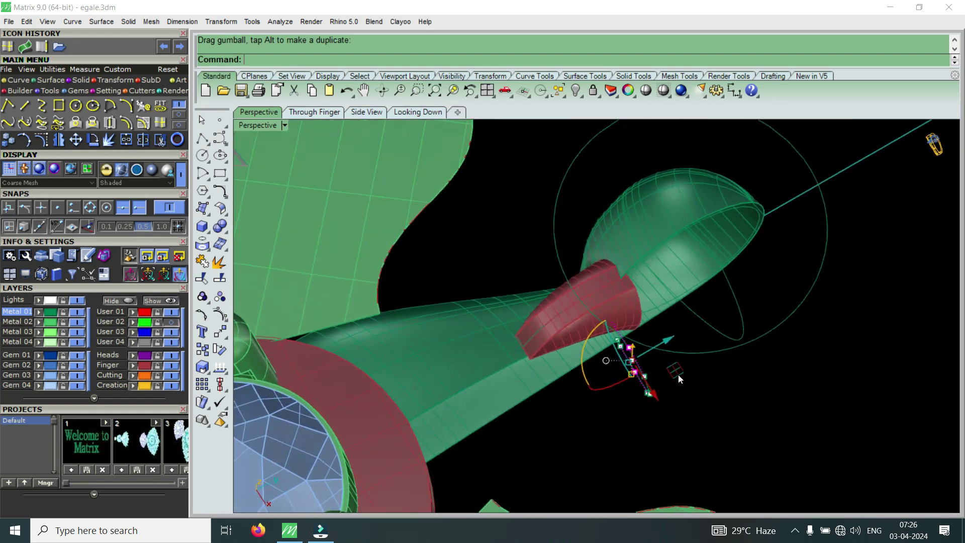
scroll(677, 375, "up", 5)
Select the curve's end point, then window-select the loop's middle control points
right_click_drag(612, 437, 619, 454)
left_click(631, 432)
mouse_move(670, 399)
right_mouse_down()
mouse_move(586, 391)
mouse_move(621, 225)
mouse_move(623, 331)
right_mouse_up()
scroll(623, 331, "up", 2)
mouse_move(588, 399)
left_mouse_down()
mouse_move(686, 255)
mouse_move(683, 388)
mouse_move(699, 175)
left_mouse_up()
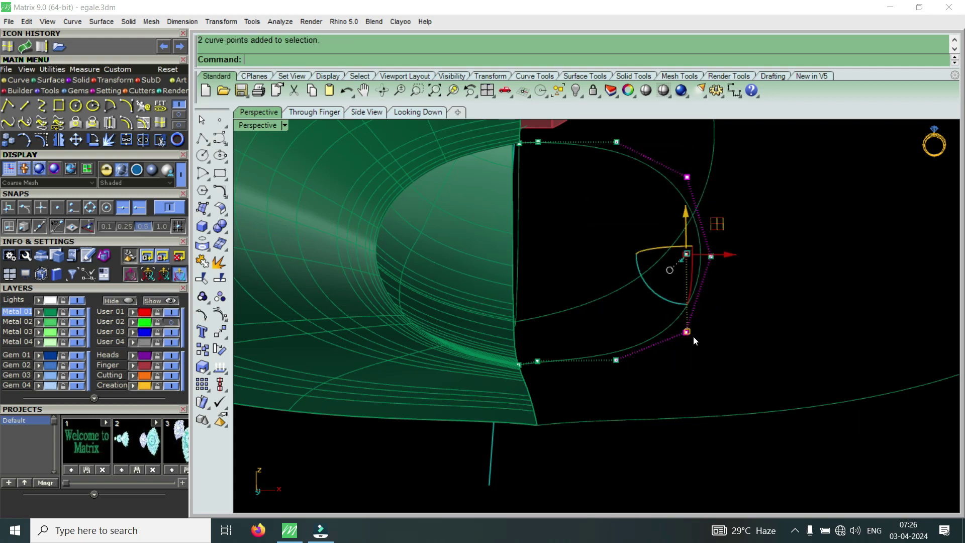
Spread the two middle control points apart vertically and lift a lower curve point upward
left_click_drag(689, 337, 687, 347)
scroll(687, 348, "down", 3)
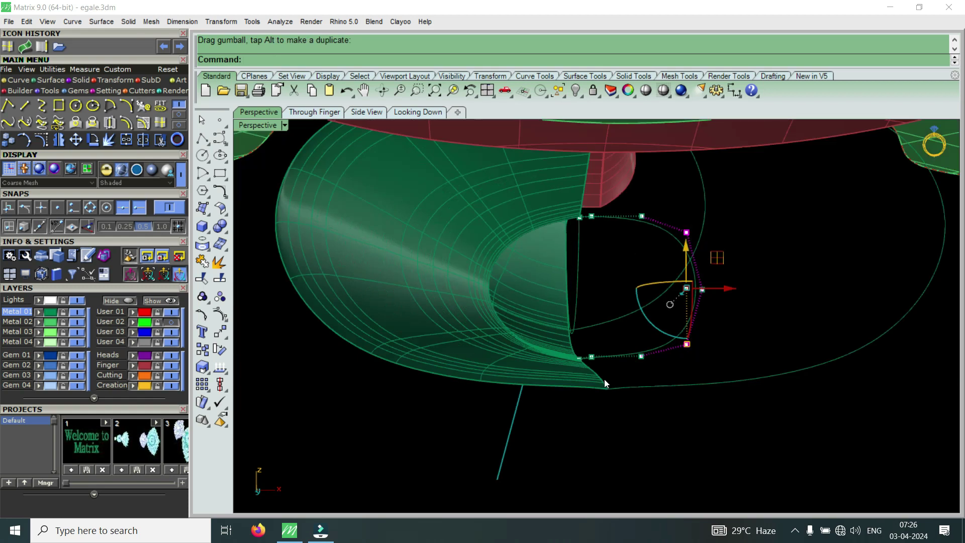
scroll(601, 361, "up", 5)
mouse_move(578, 358)
left_mouse_down()
mouse_move(605, 340)
mouse_move(623, 351)
left_mouse_up()
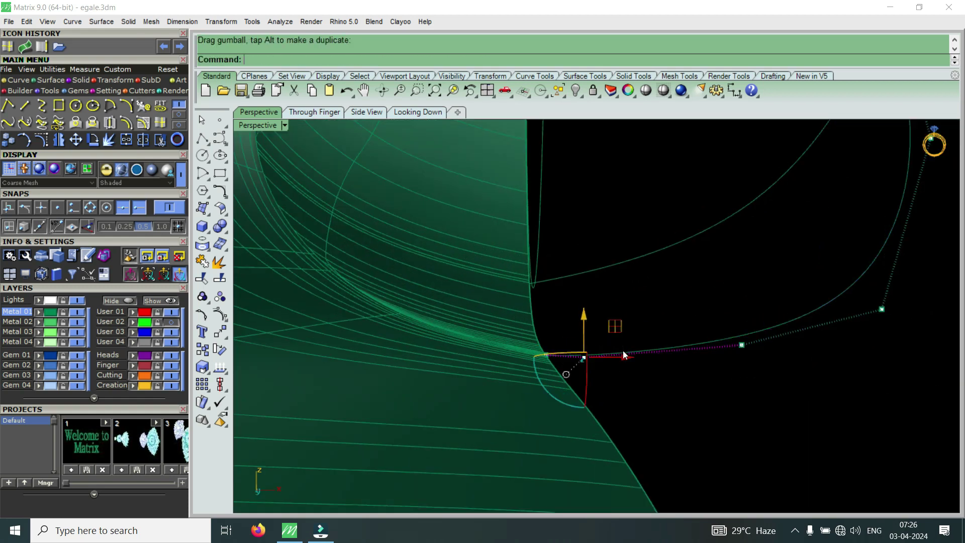
right_click_drag(622, 351, 618, 262)
scroll(618, 263, "up", 3)
left_click(620, 255)
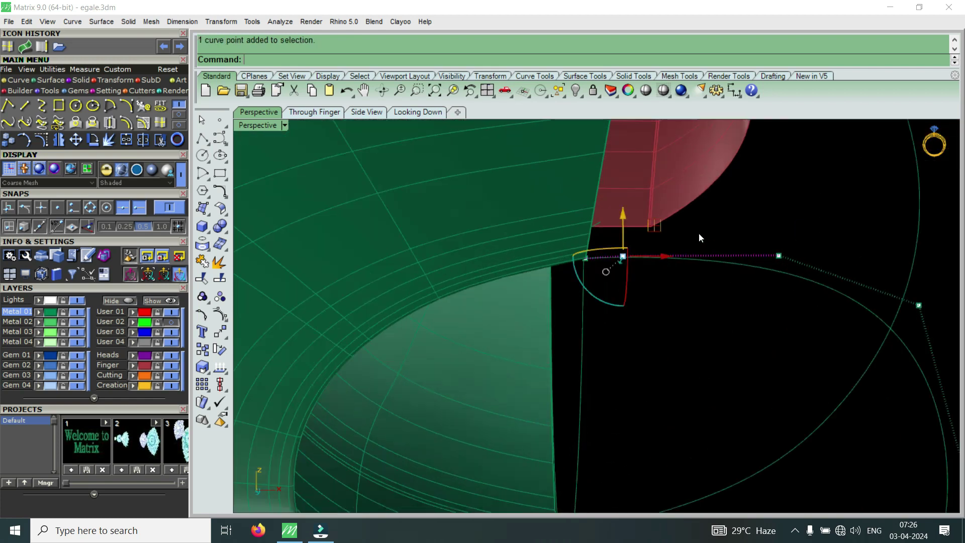
scroll(644, 262, "down", 2)
scroll(657, 306, "down", 3)
Pull the loop's middle control points further apart and push the outer points outward
right_click_drag(657, 306, 633, 324)
scroll(633, 325, "up", 3)
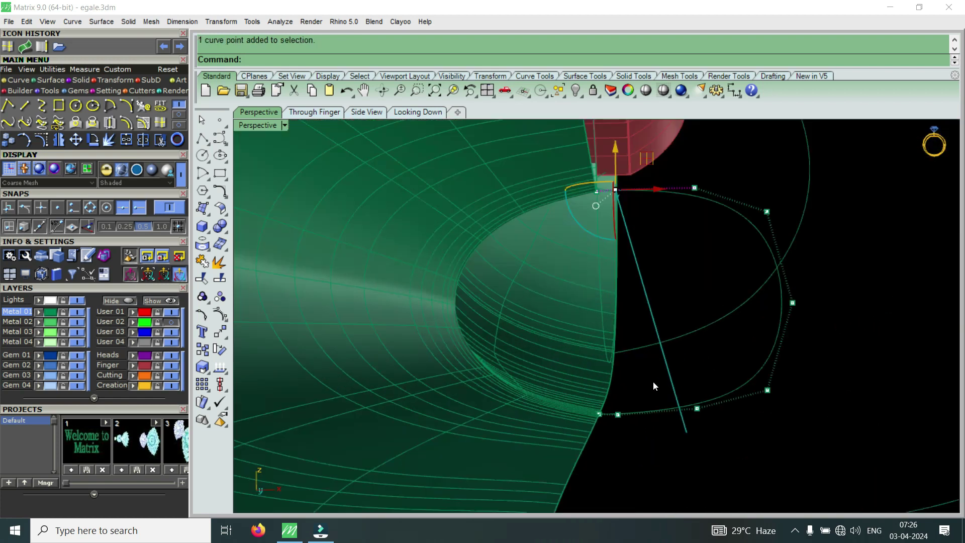
left_click_drag(675, 431, 743, 181)
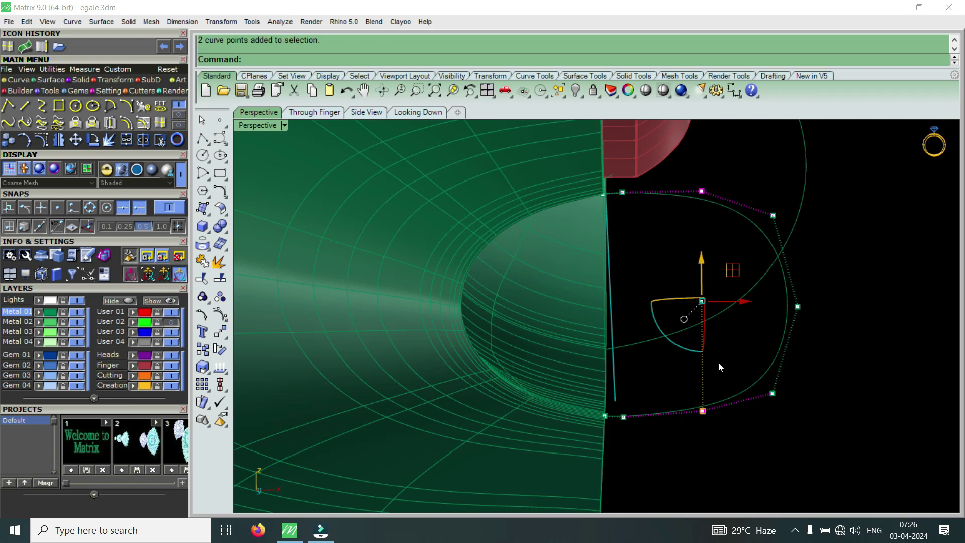
mouse_move(706, 408)
left_mouse_down()
mouse_move(703, 416)
mouse_move(805, 272)
mouse_move(804, 198)
mouse_move(825, 430)
left_mouse_up()
left_click(772, 393)
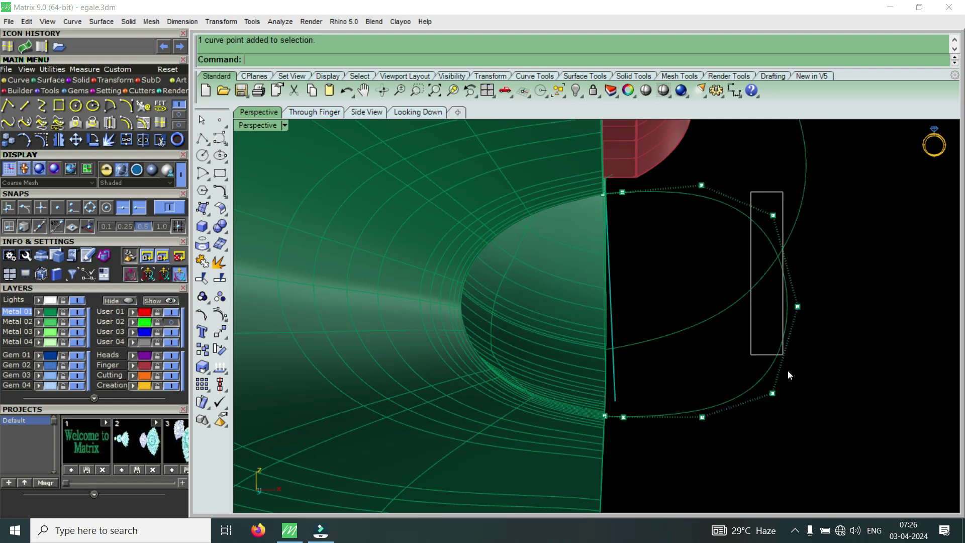
left_click(834, 305)
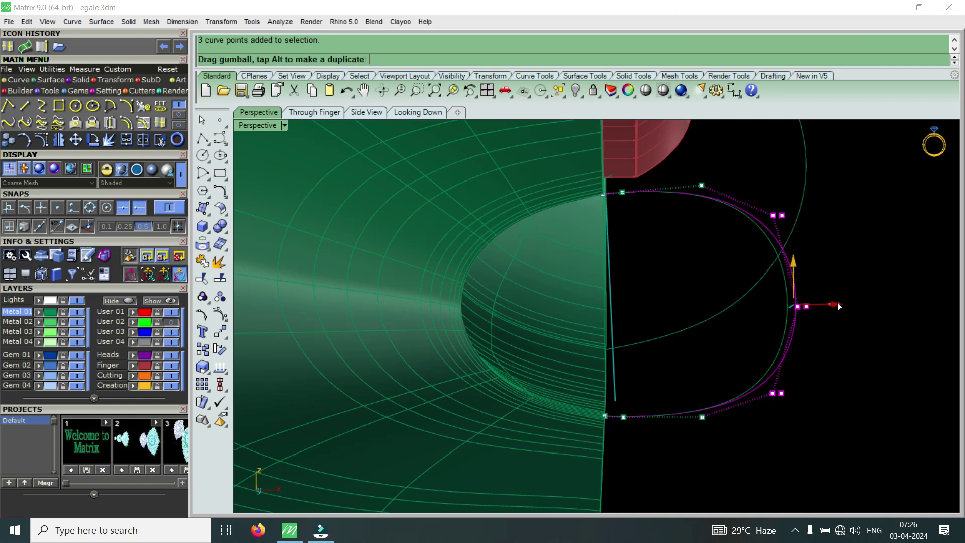
mouse_move(824, 273)
right_mouse_down()
mouse_move(641, 309)
mouse_move(721, 322)
right_mouse_up()
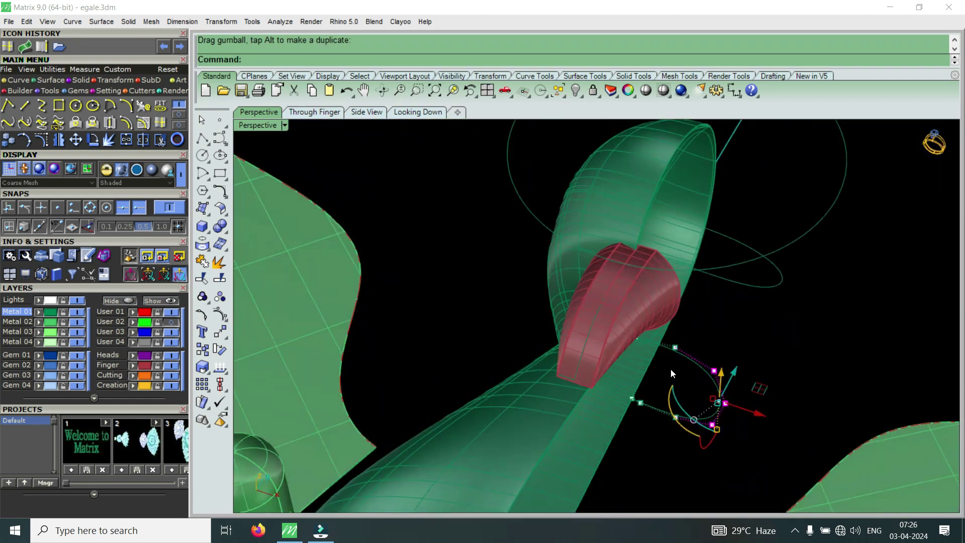
Stop control-point editing and return to the four-view layout
key("Escape")
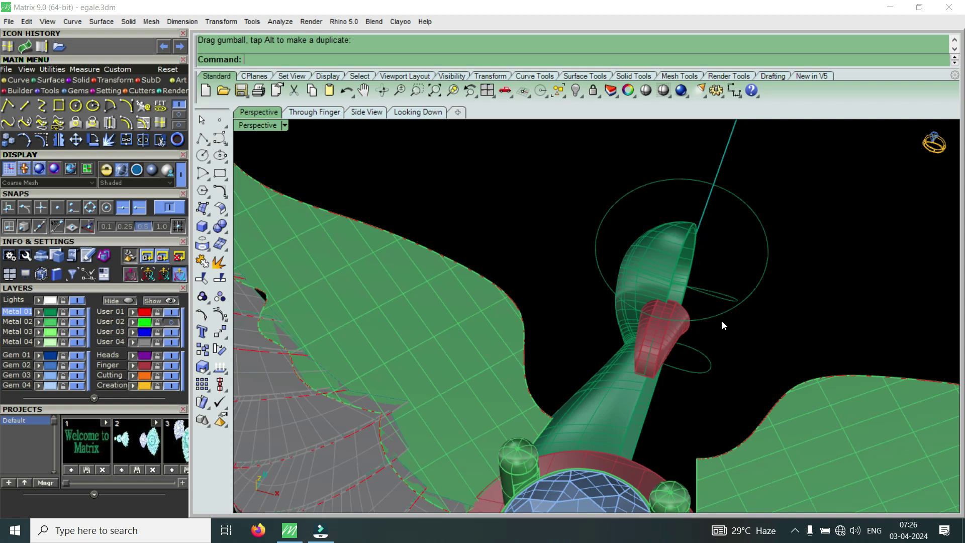
mouse_move(670, 398)
right_mouse_down()
mouse_move(707, 323)
mouse_move(693, 407)
right_mouse_up()
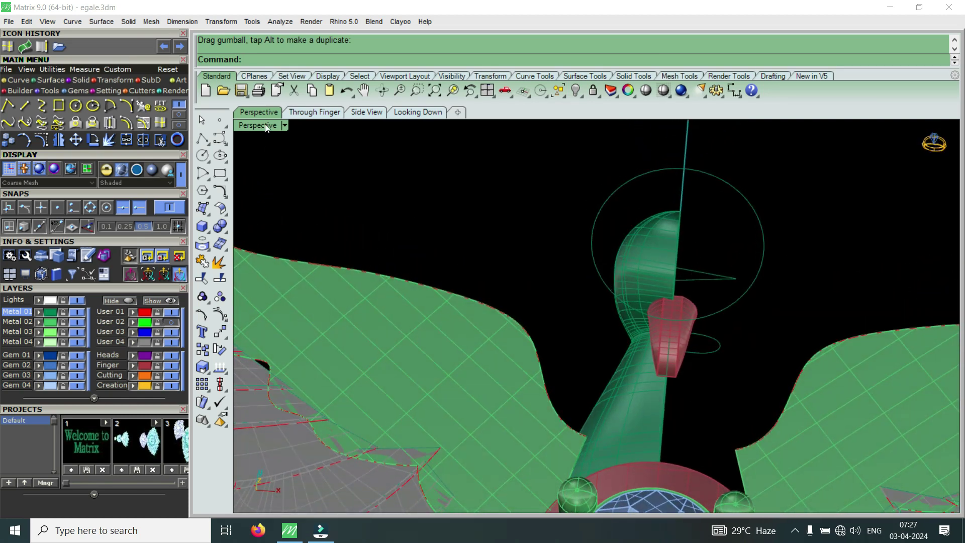
double_click(264, 123)
Select the curve near the head and zoom the Looking Down view against the reference photo
left_click(832, 236)
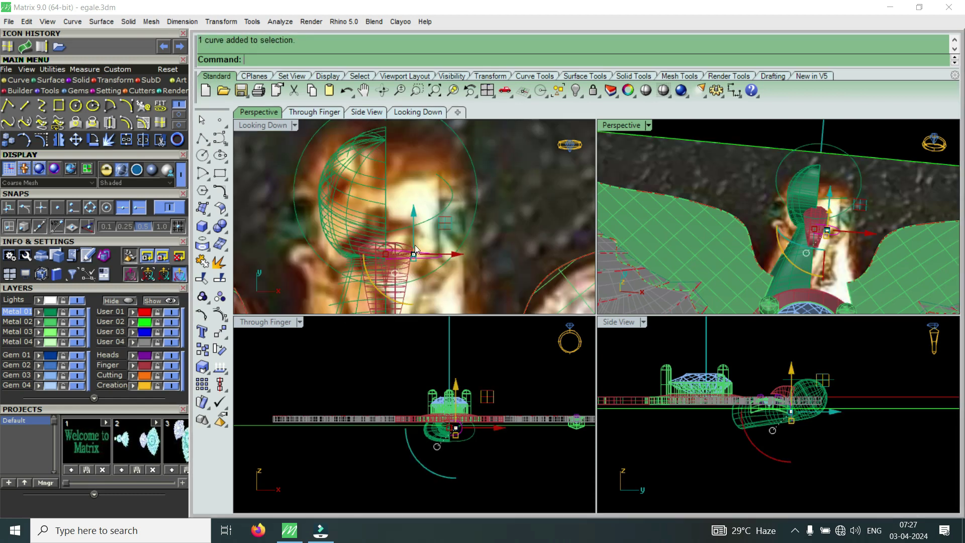
scroll(453, 258, "down", 3)
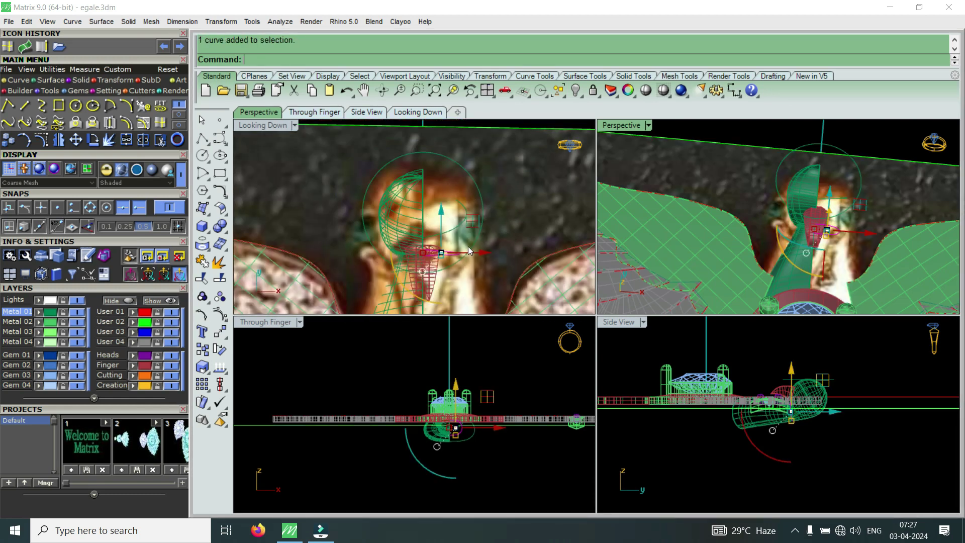
scroll(468, 247, "up", 2)
scroll(427, 181, "down", 1)
scroll(432, 250, "down", 1)
scroll(407, 242, "down", 1)
scroll(407, 242, "up", 1)
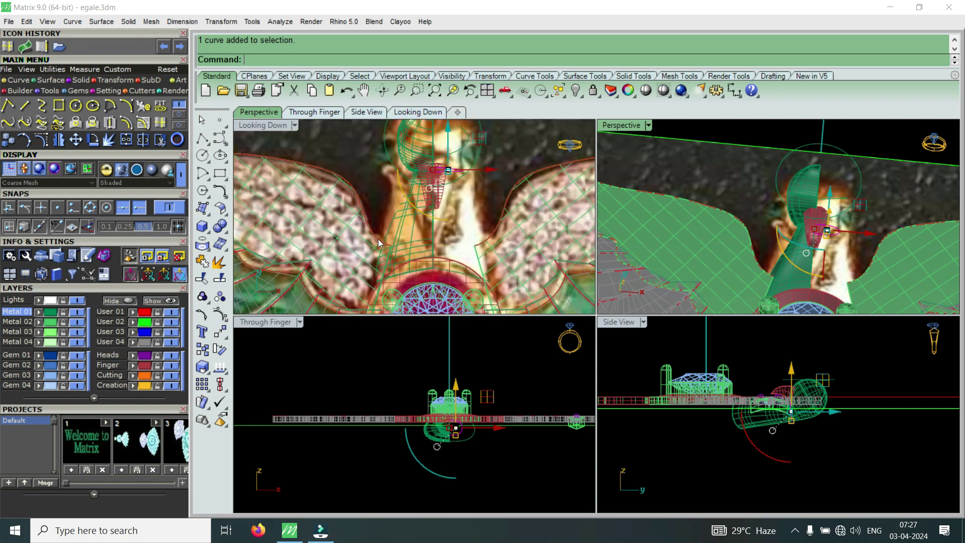
scroll(407, 242, "down", 1)
scroll(407, 242, "up", 2)
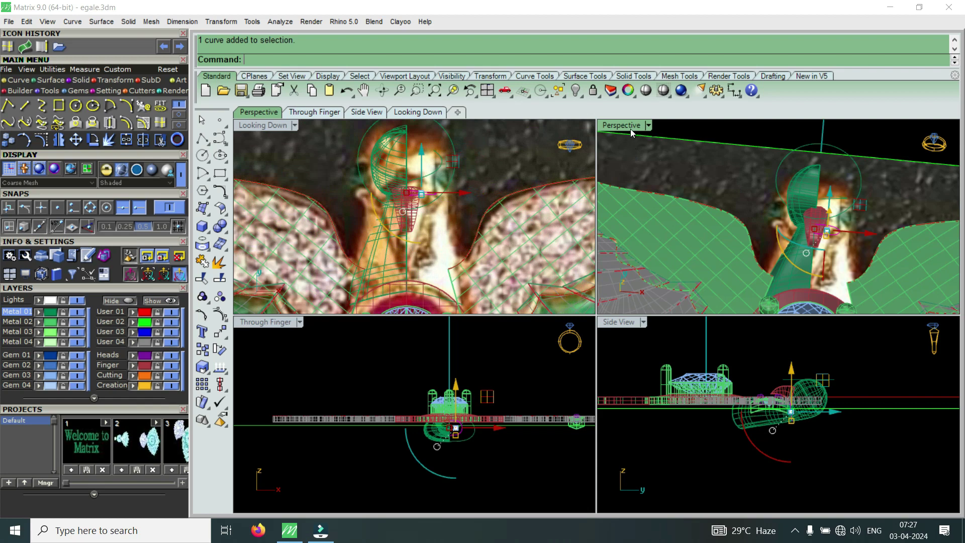
Maximize the Perspective view and orbit to see the wings from a new angle
double_click(629, 126)
right_click_drag(631, 131, 659, 275)
scroll(664, 302, "up", 1)
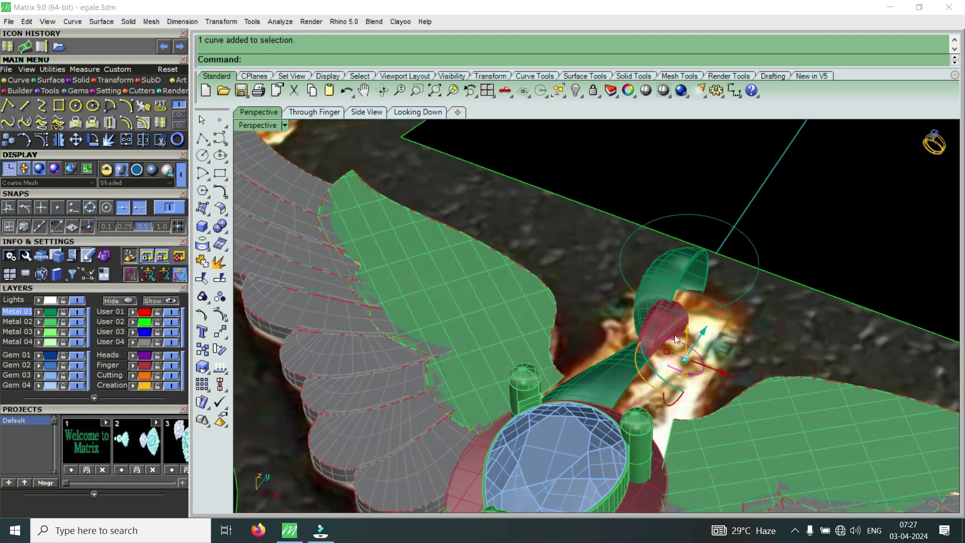
scroll(675, 335, "up", 1)
scroll(681, 362, "up", 1)
scroll(687, 389, "up", 1)
Select the larger ellipse curve around the head and hide the User 02 reference-photo layer
mouse_move(687, 389)
right_mouse_down()
mouse_move(486, 343)
mouse_move(498, 285)
mouse_move(618, 332)
mouse_move(586, 391)
right_mouse_up()
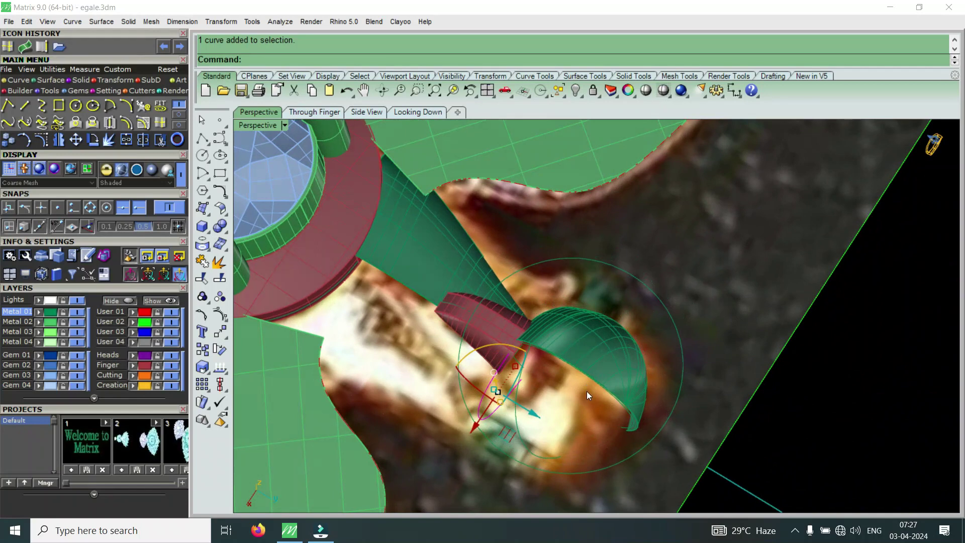
mouse_move(587, 351)
right_mouse_down()
mouse_move(512, 459)
mouse_move(481, 358)
right_mouse_up()
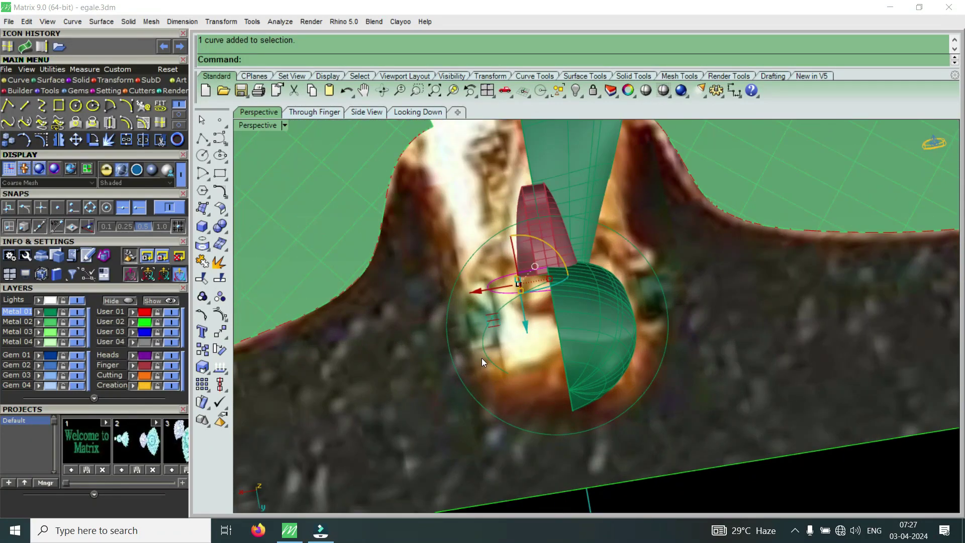
left_click(490, 358)
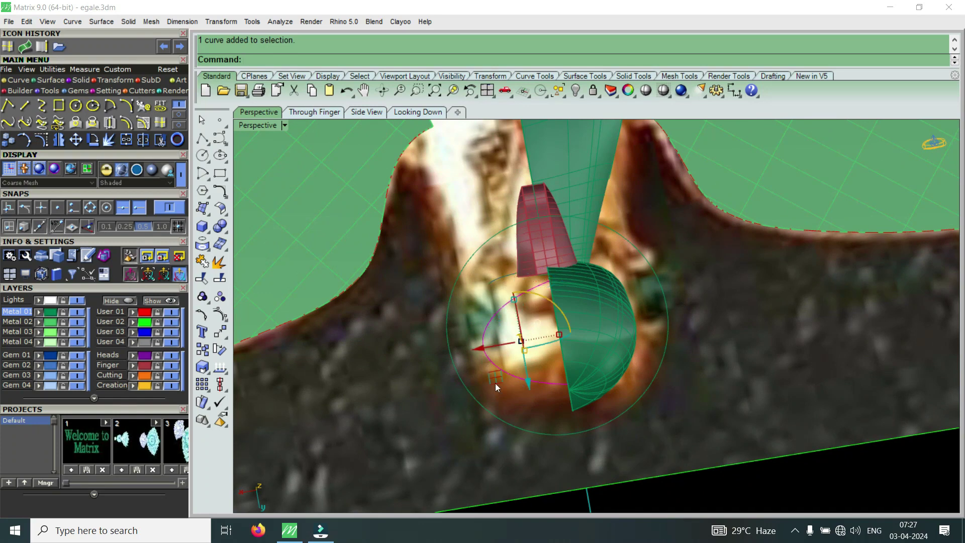
left_click(172, 322)
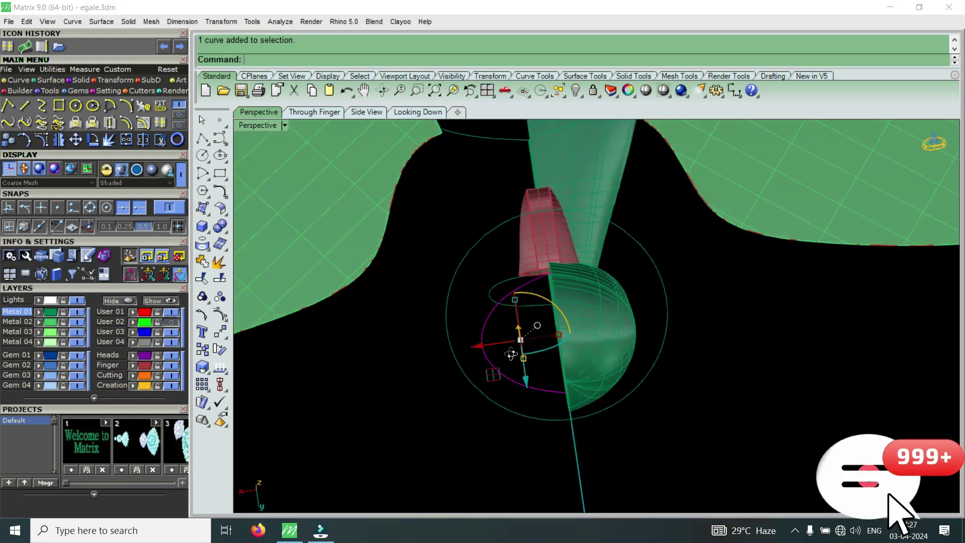
scroll(496, 270, "down", 4)
right_click_drag(497, 270, 499, 288)
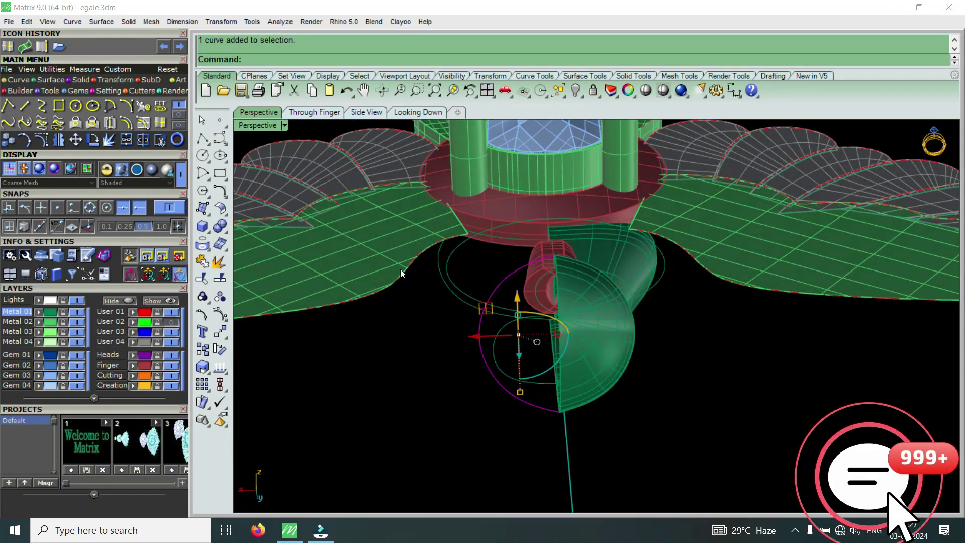
Show the ellipse curve's control points and move five of them outward to the left
left_click(54, 168)
right_click_drag(463, 410, 438, 439)
mouse_move(437, 441)
left_mouse_down()
mouse_move(525, 300)
mouse_move(526, 264)
left_mouse_up()
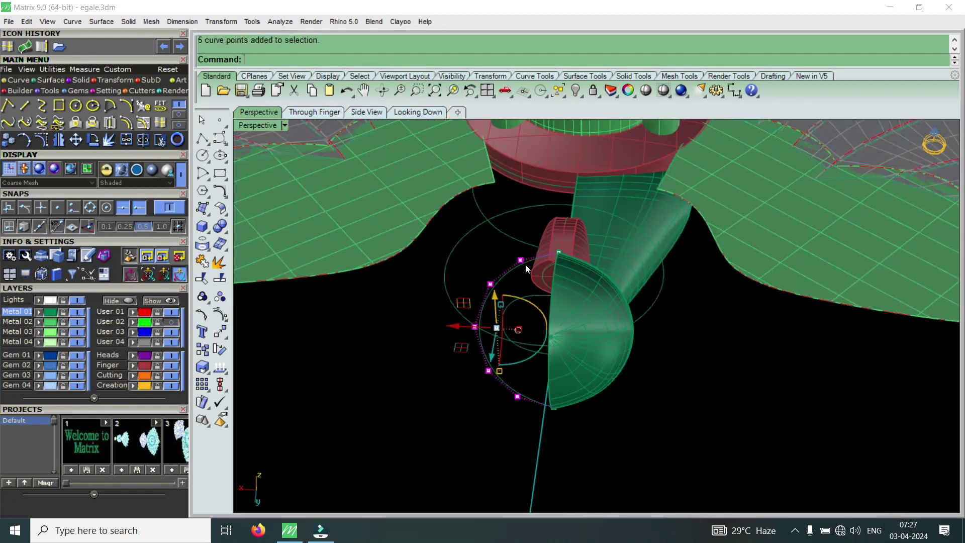
scroll(460, 323, "up", 2)
left_click_drag(460, 323, 445, 336)
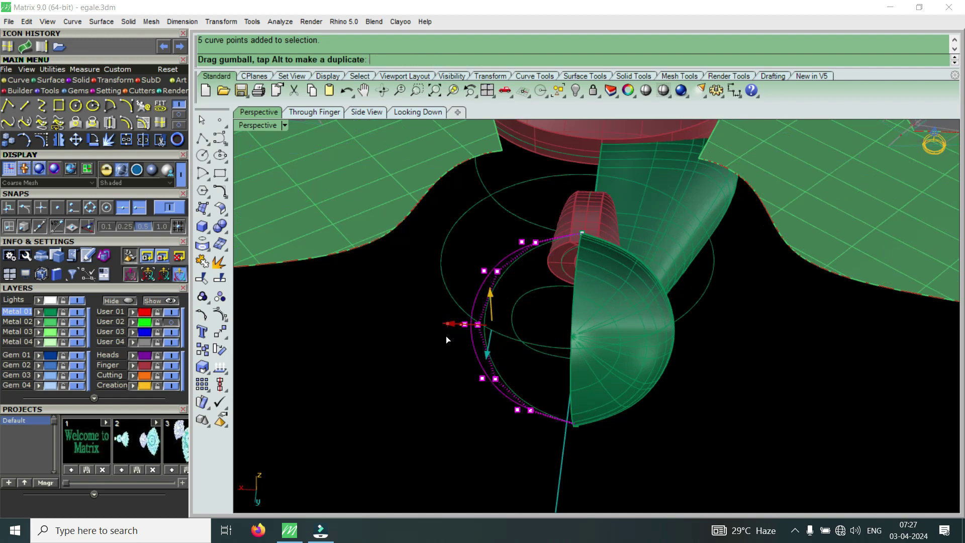
scroll(514, 256, "up", 2)
Select the profile curve's control points and push its three middle points outward left
left_click_drag(516, 268, 545, 218)
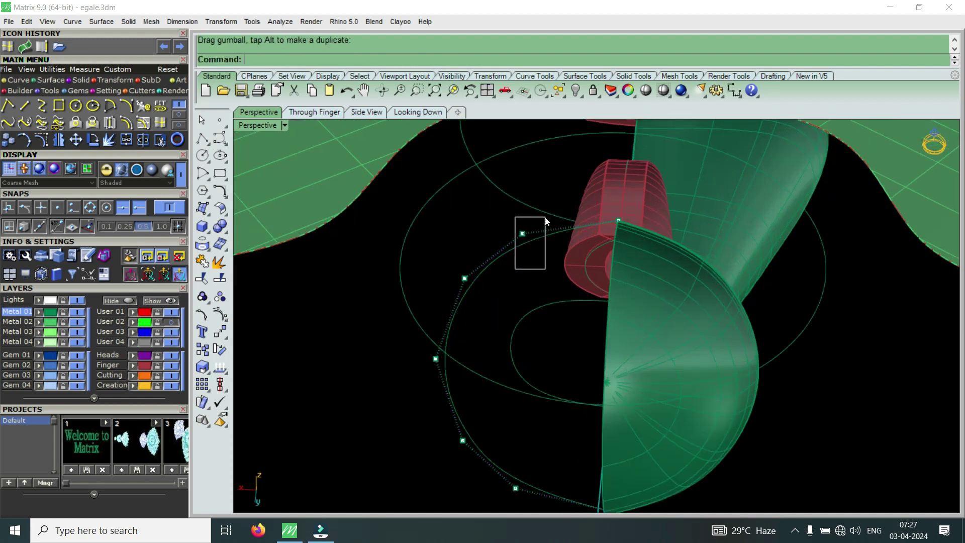
scroll(505, 469, "down", 2)
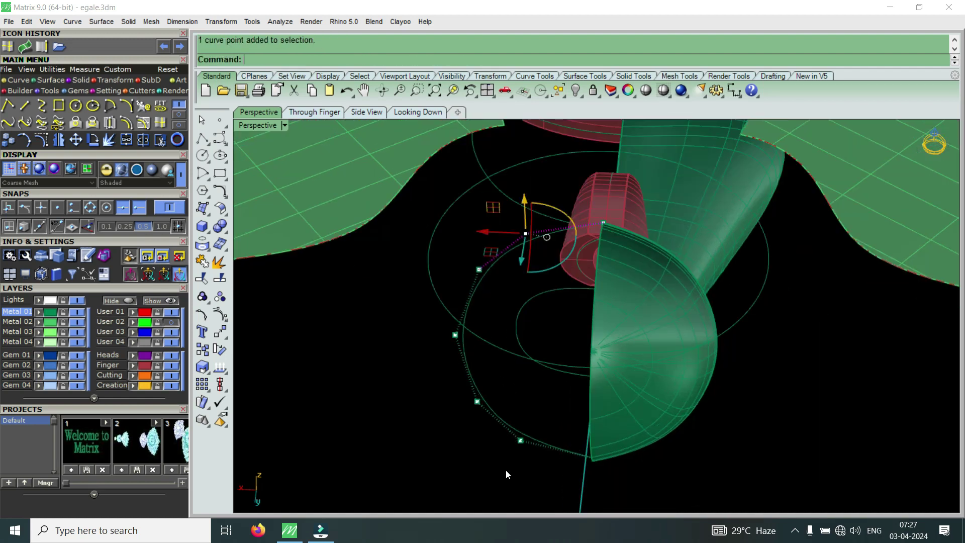
mouse_move(505, 471)
left_mouse_down("shift")
mouse_move(548, 430)
mouse_move(526, 412)
left_mouse_up("shift")
left_click_drag(393, 423, 508, 262)
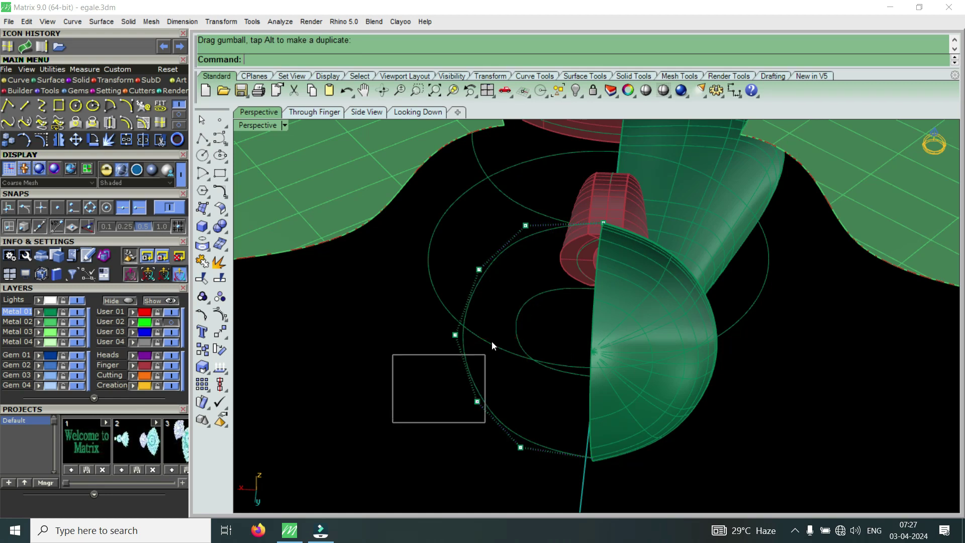
left_click_drag(430, 333, 418, 343)
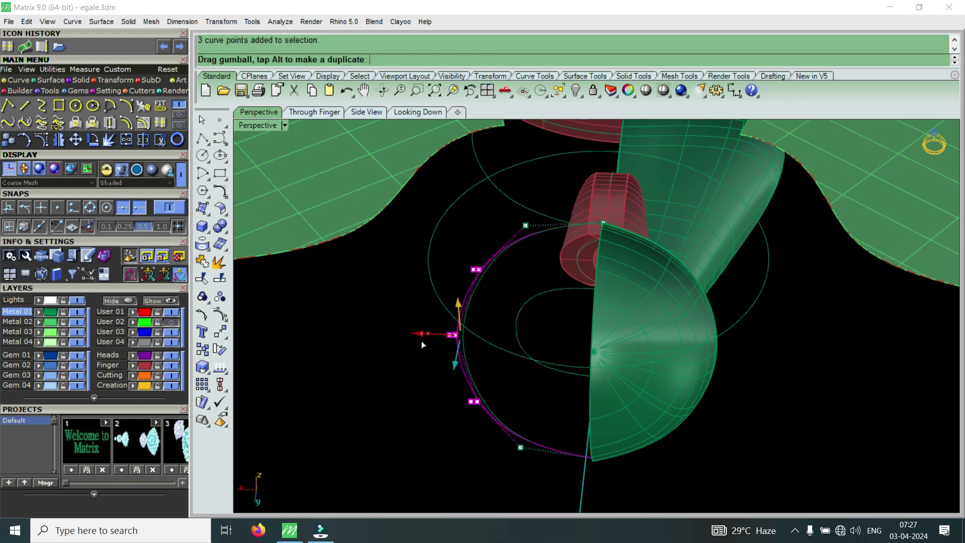
Select the top and bottom control points and nudge them slightly with the gumball
left_click(525, 225)
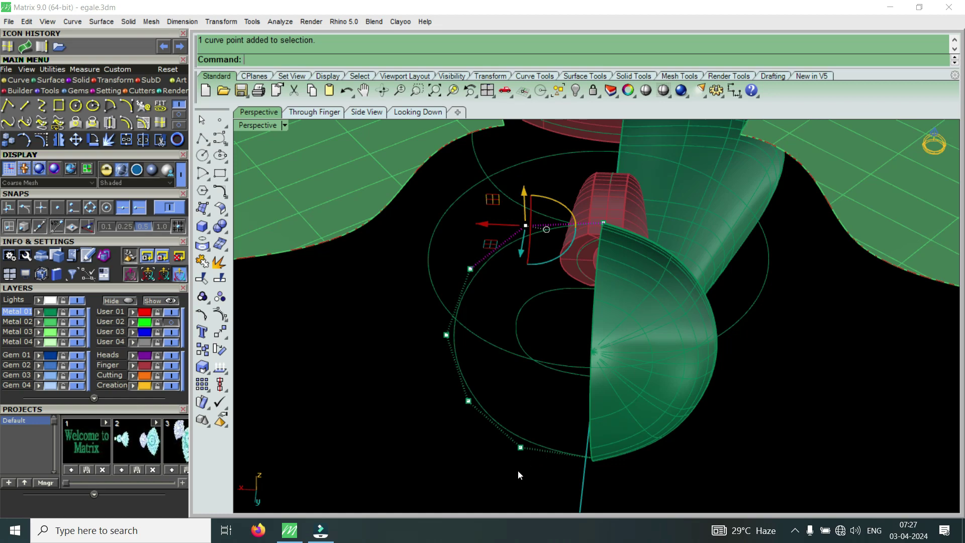
left_click_drag(512, 466, 551, 403, "shift")
mouse_move(558, 390)
right_mouse_down()
mouse_move(606, 314)
mouse_move(596, 437)
right_mouse_up()
mouse_move(560, 370)
right_mouse_down()
mouse_move(560, 251)
mouse_move(544, 411)
right_mouse_up()
left_click_drag(559, 412, 565, 411)
left_click_drag(499, 427, 529, 248)
left_click_drag(504, 382, 505, 378)
Orbit closer to the ring shank and clear the control-point selection
mouse_move(504, 378)
right_mouse_down()
mouse_move(538, 348)
mouse_move(545, 298)
mouse_move(528, 332)
right_mouse_up()
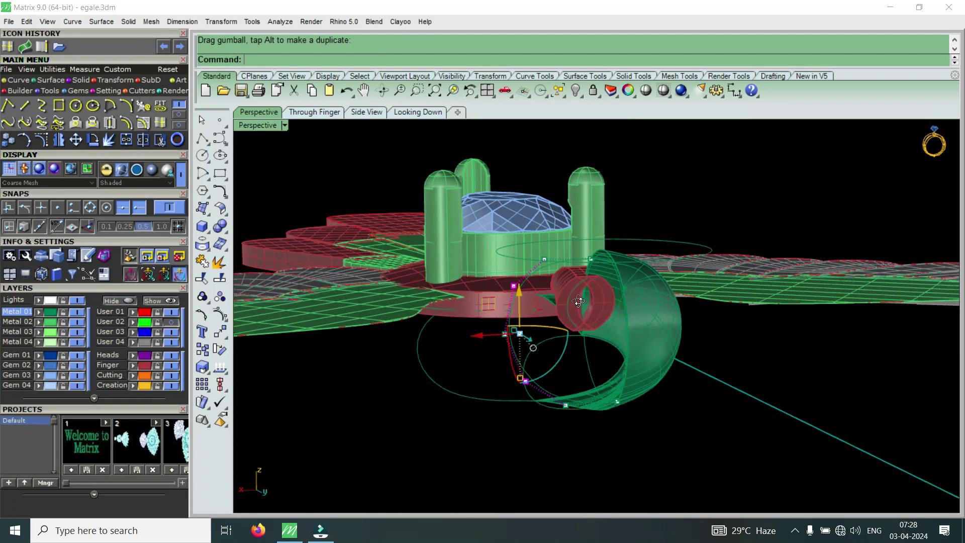
scroll(528, 333, "up", 5)
mouse_move(685, 352)
right_mouse_down()
mouse_move(660, 379)
mouse_move(639, 384)
mouse_move(627, 407)
mouse_move(591, 355)
mouse_move(522, 446)
mouse_move(491, 431)
mouse_move(548, 438)
mouse_move(550, 414)
mouse_move(571, 455)
mouse_move(592, 405)
mouse_move(534, 377)
mouse_move(523, 339)
mouse_move(535, 376)
mouse_move(450, 304)
right_mouse_up()
scroll(532, 405, "up", 3)
left_click(532, 405)
scroll(553, 411, "up", 3)
scroll(450, 303, "up", 3)
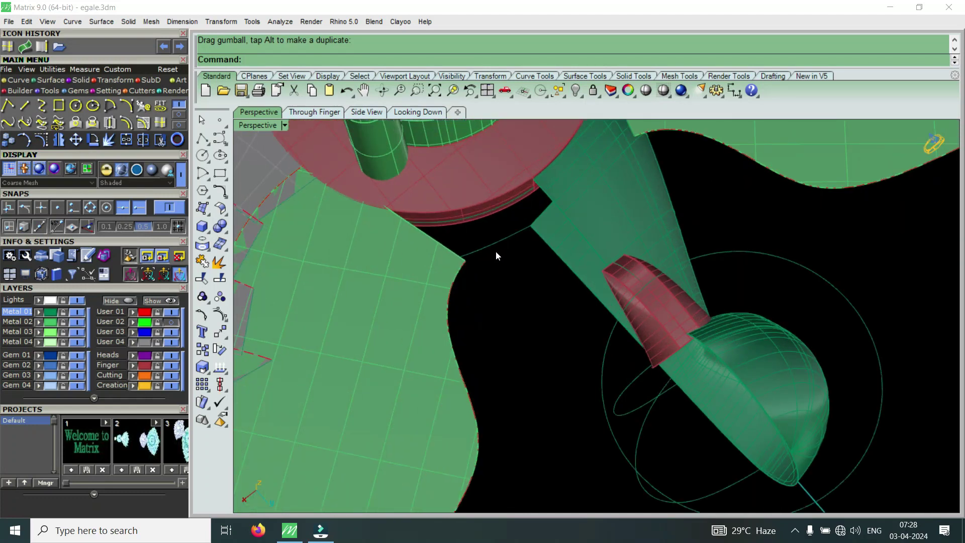
scroll(647, 451, "down", 2)
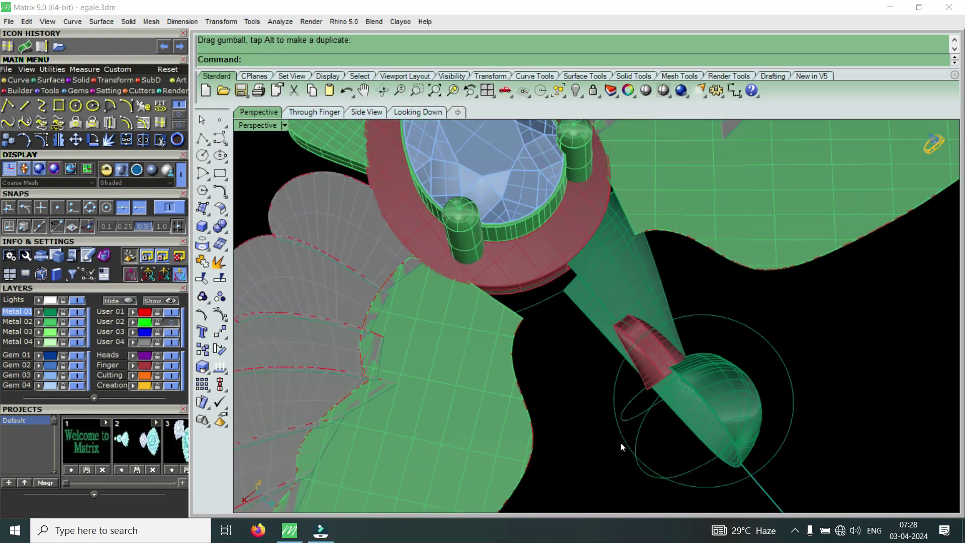
type("s2")
key("Return")
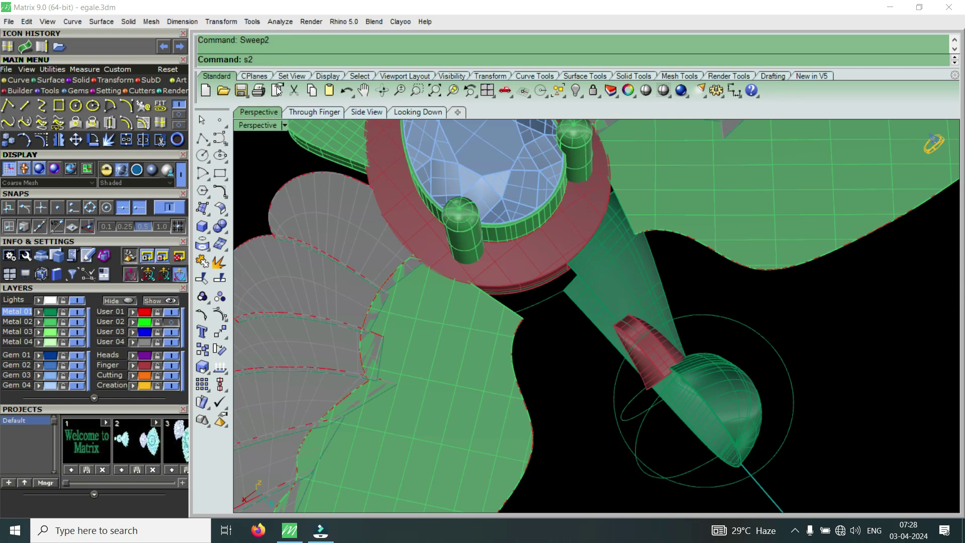
right_click_drag(630, 378, 623, 355)
left_click(618, 355)
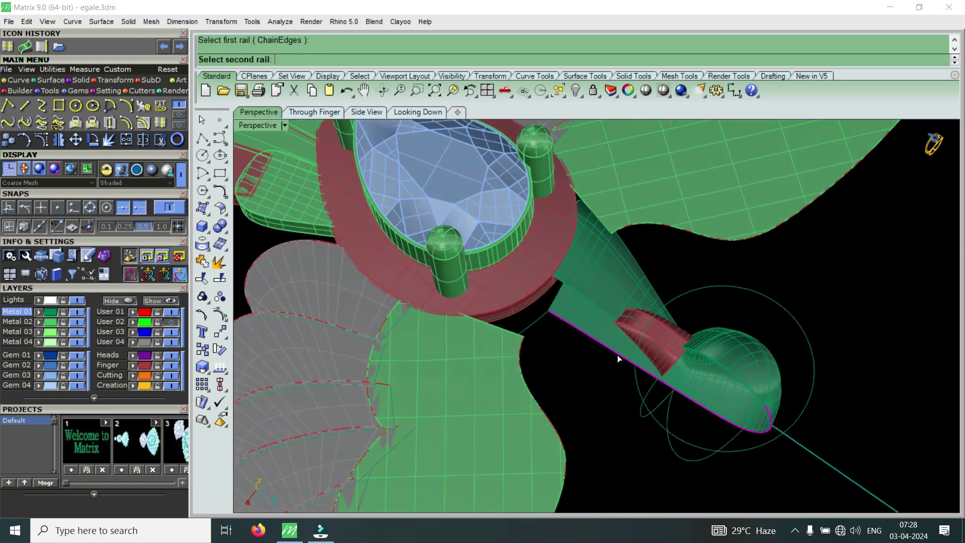
left_click(590, 303)
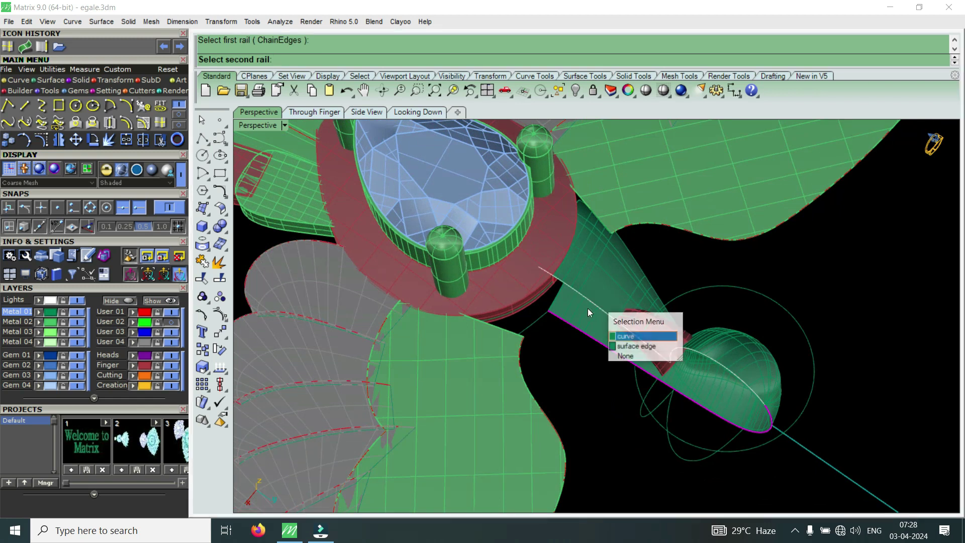
left_click(629, 337)
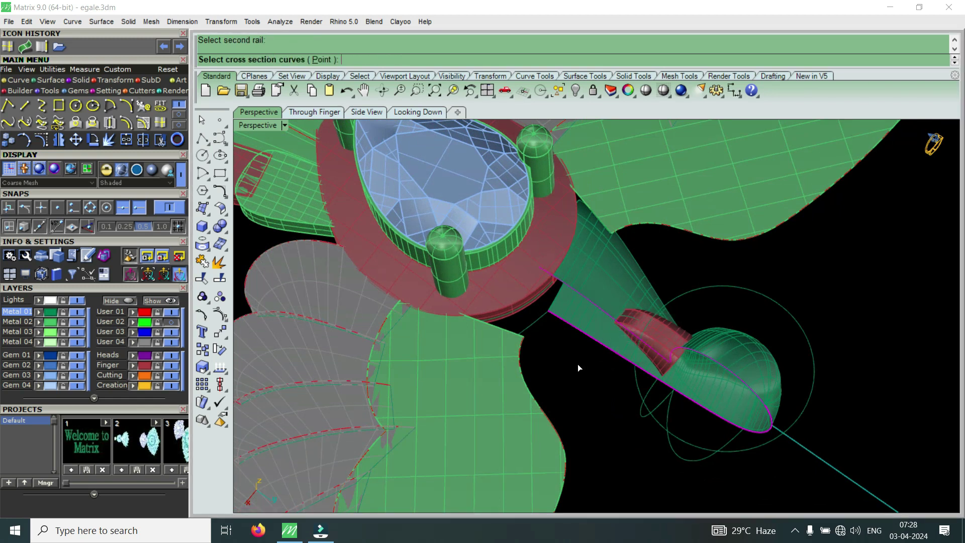
right_click_drag(577, 364, 532, 327)
left_click(533, 320)
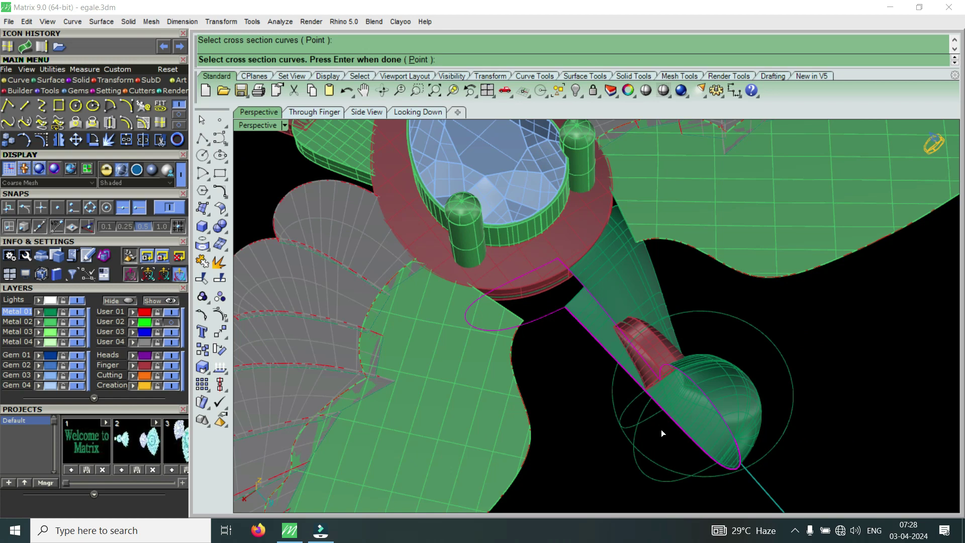
left_click(642, 470)
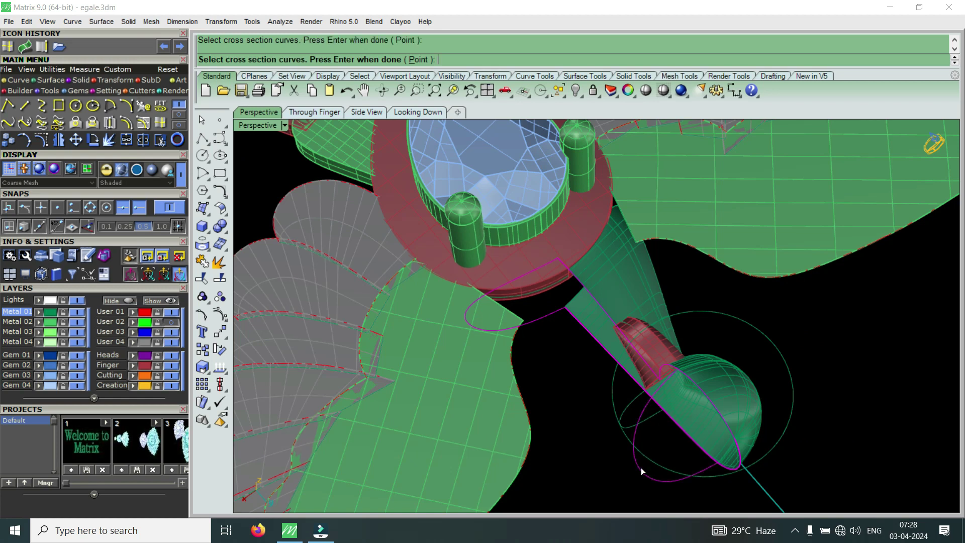
key("Return")
left_click(618, 341)
scroll(583, 422, "up", 3)
scroll(598, 452, "up", 3)
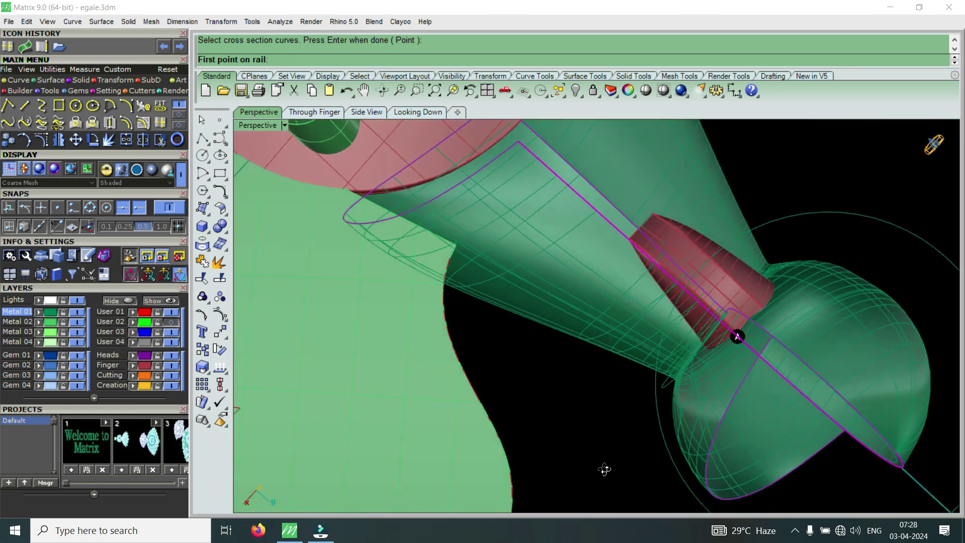
scroll(605, 469, "up", 2)
scroll(614, 485, "up", 1)
scroll(654, 427, "up", 2)
scroll(672, 377, "up", 3)
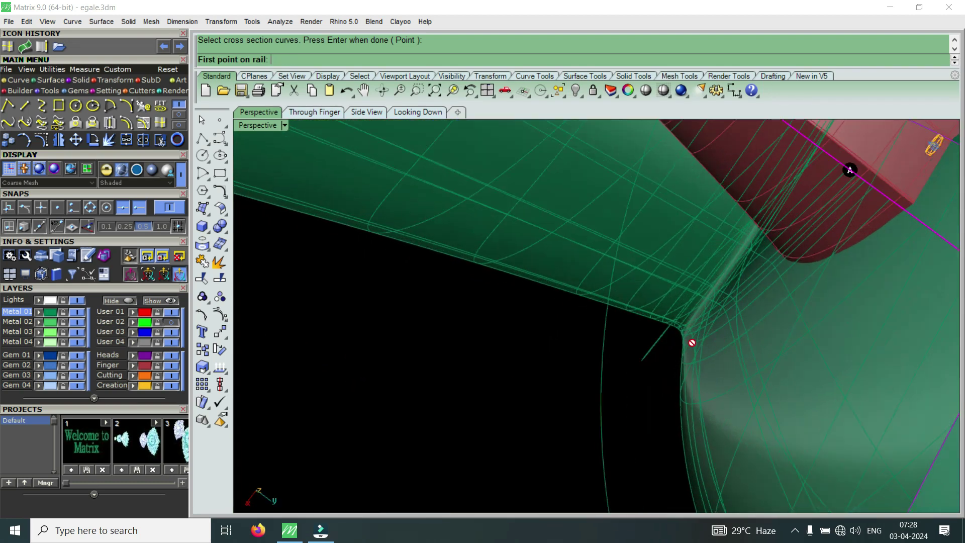
right_click_drag(656, 380, 620, 407)
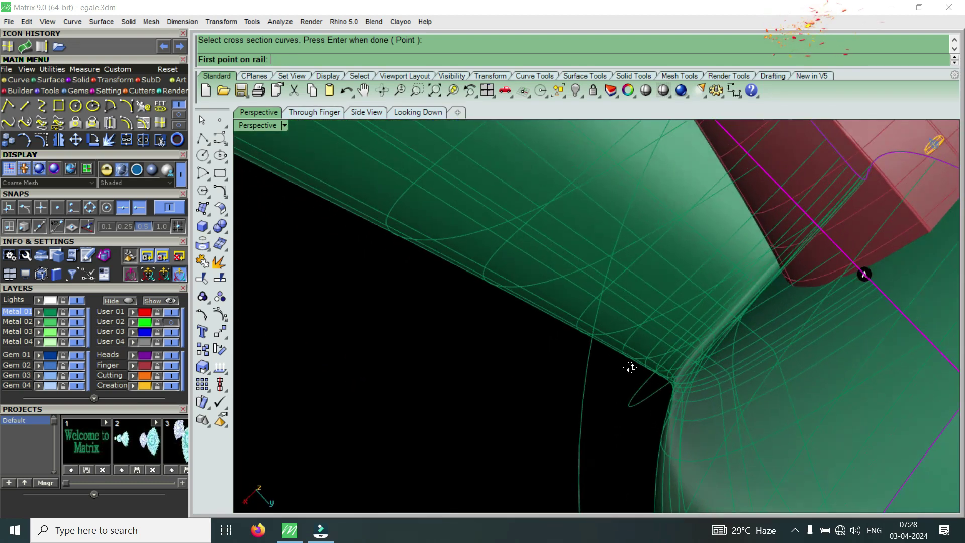
left_click(631, 406)
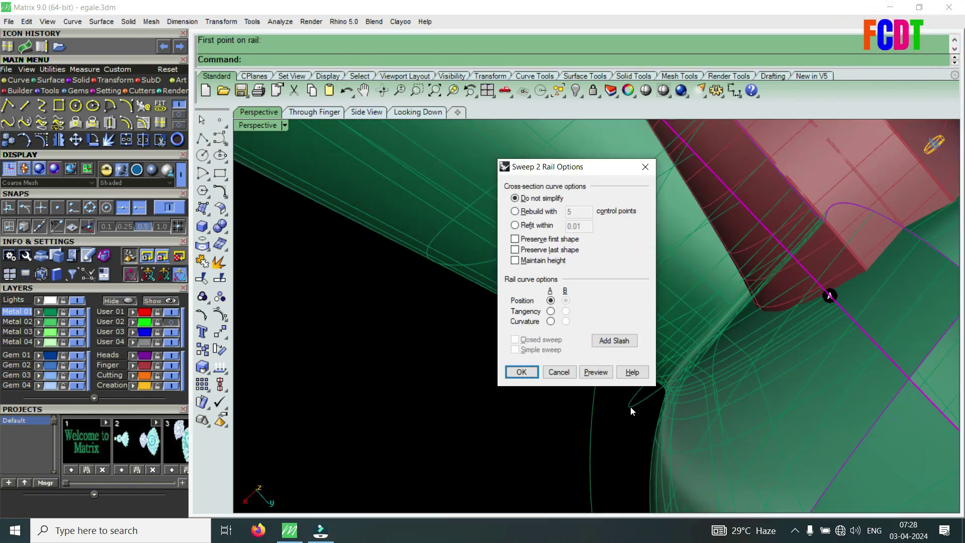
key("Return")
right_click_drag(660, 395, 577, 318)
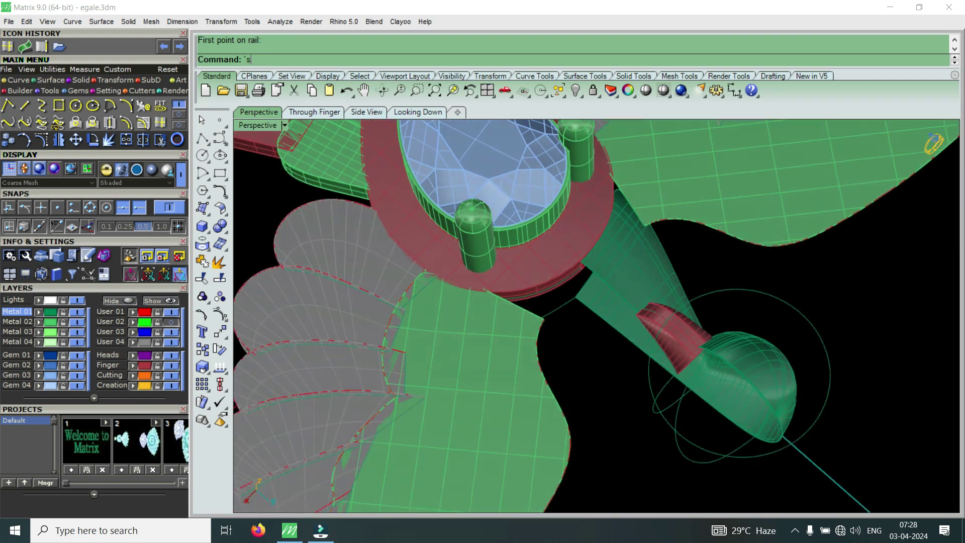
Start Sweep2 with two neck surface edges as rails and the head curve as cross section
type("2")
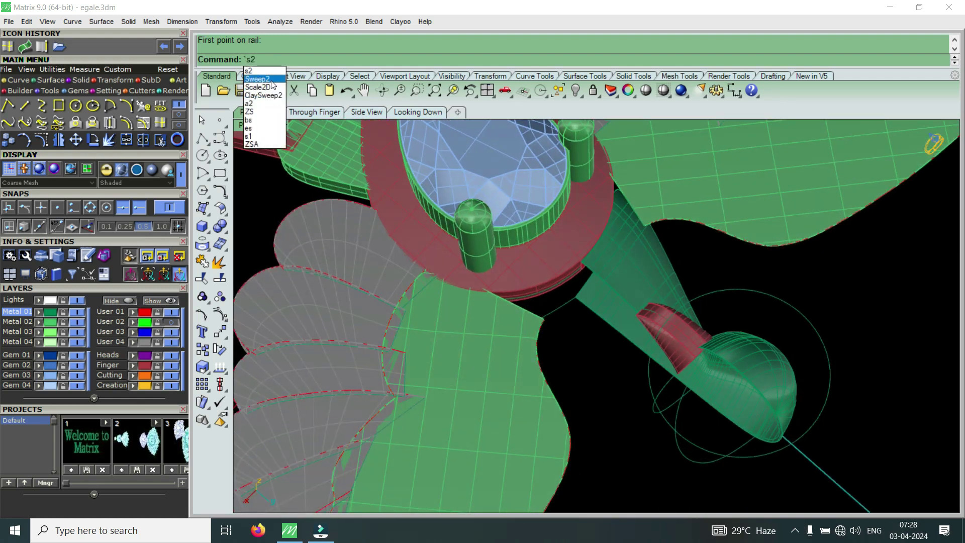
left_click(271, 79)
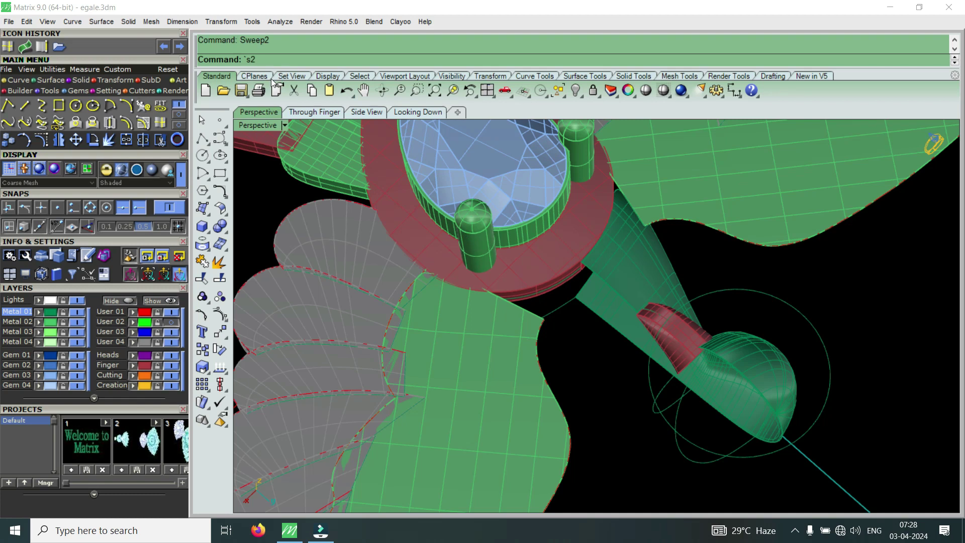
left_click(604, 321)
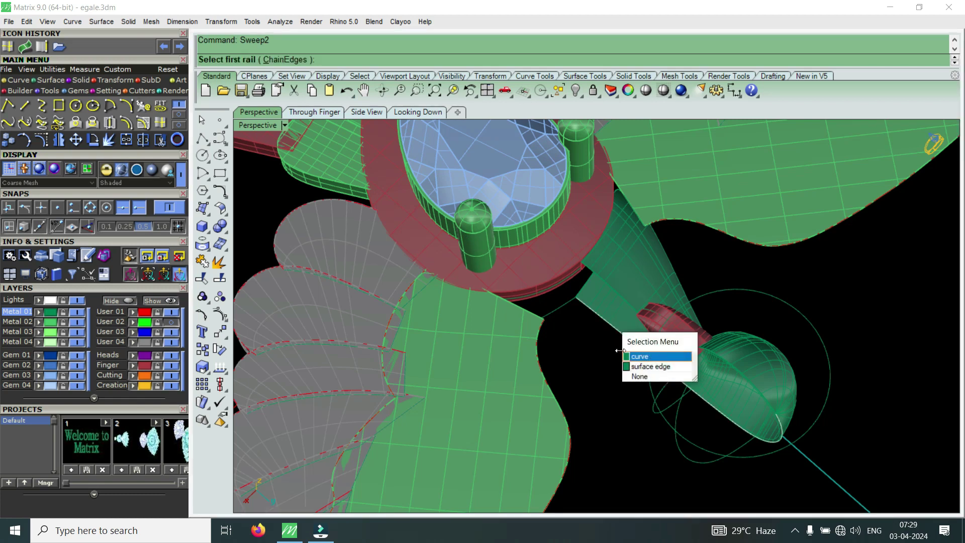
left_click(643, 368)
left_click(608, 285)
left_click(637, 326)
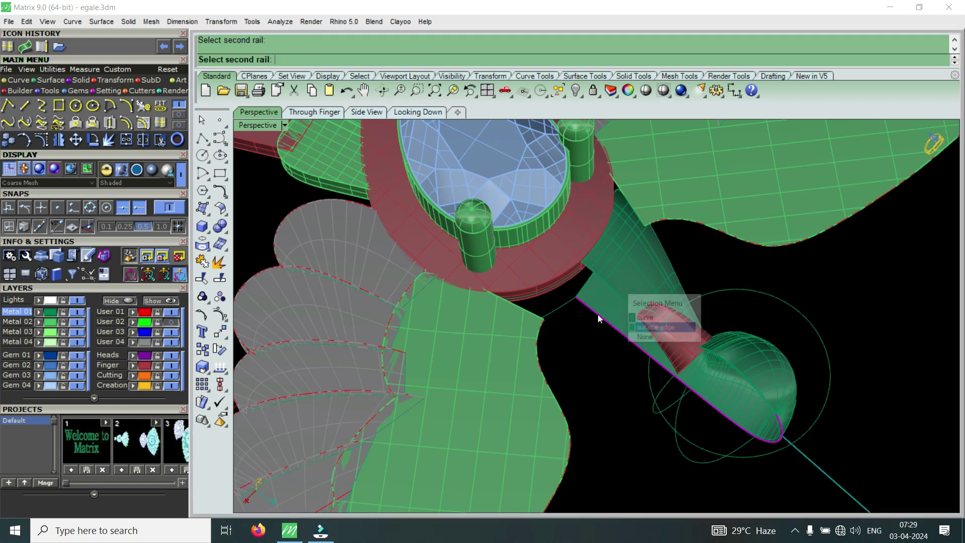
left_click(557, 306)
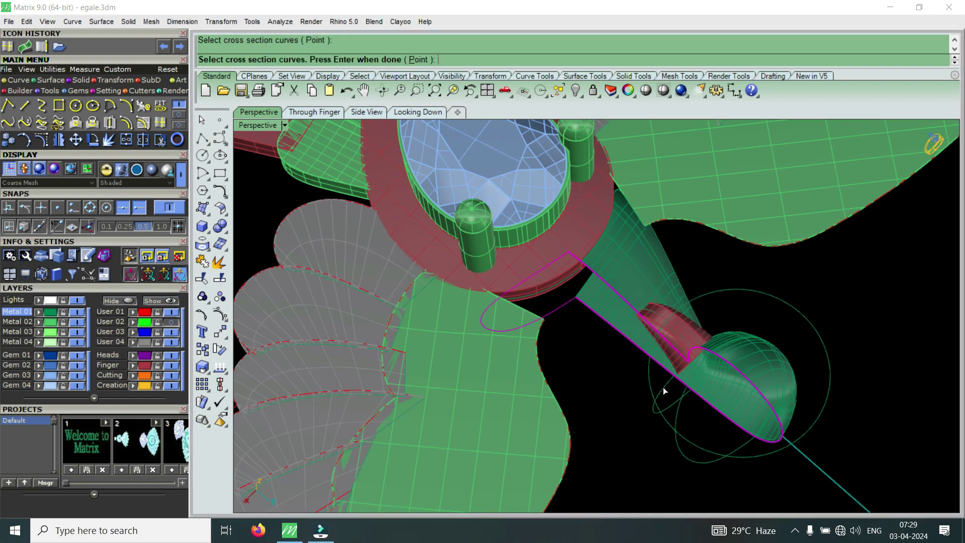
key("Return")
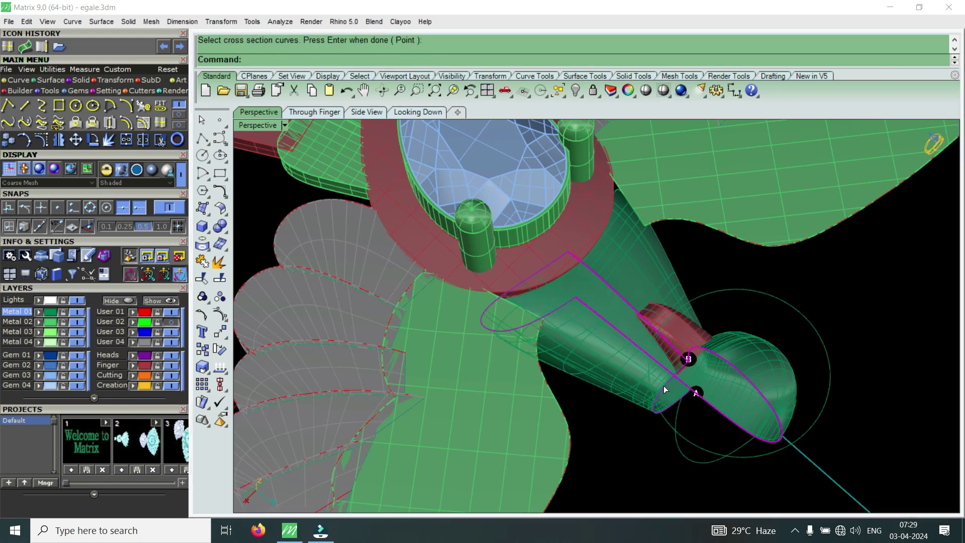
Add a slash between the rails and confirm to build the swept neck surface
left_click(605, 342)
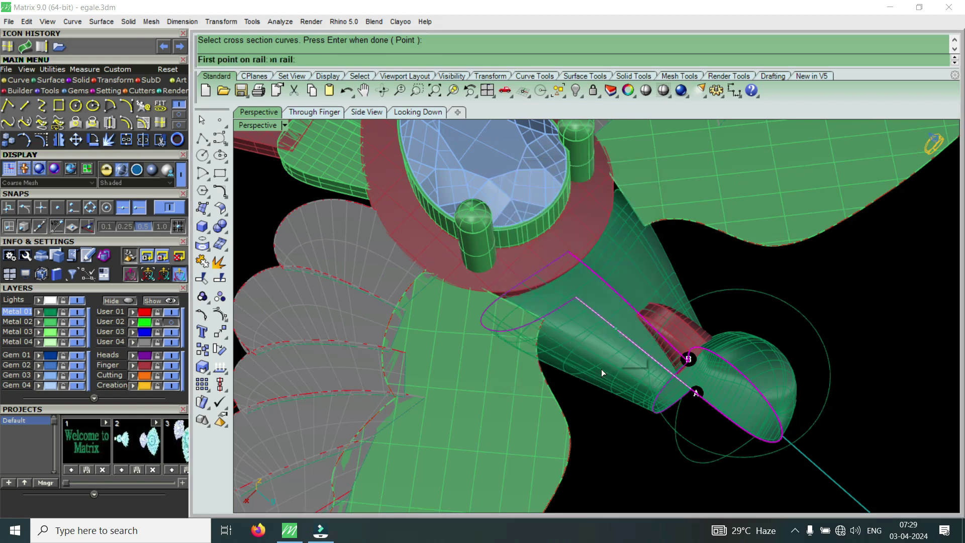
mouse_move(601, 399)
right_mouse_down()
mouse_move(618, 420)
mouse_move(685, 422)
mouse_move(653, 347)
mouse_move(656, 309)
mouse_move(616, 282)
right_mouse_up()
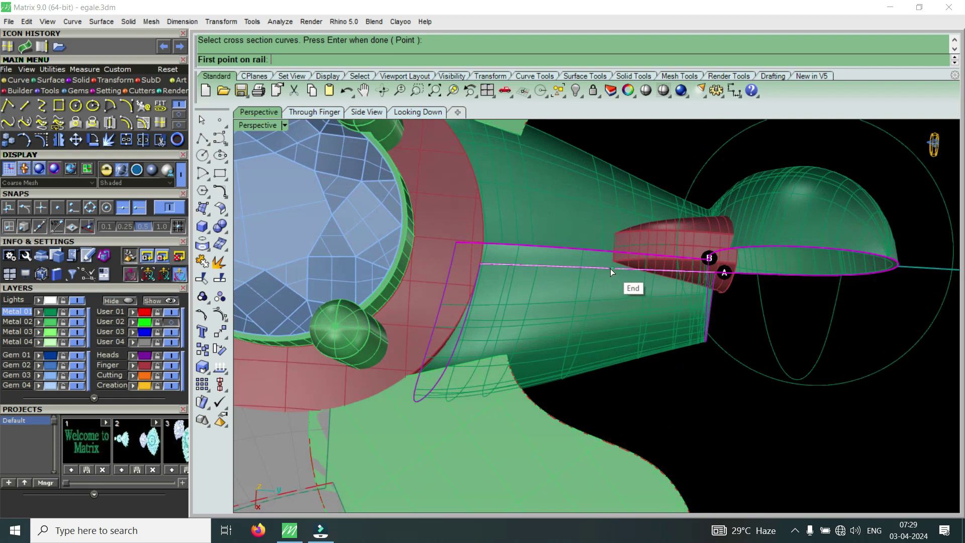
left_click(609, 264)
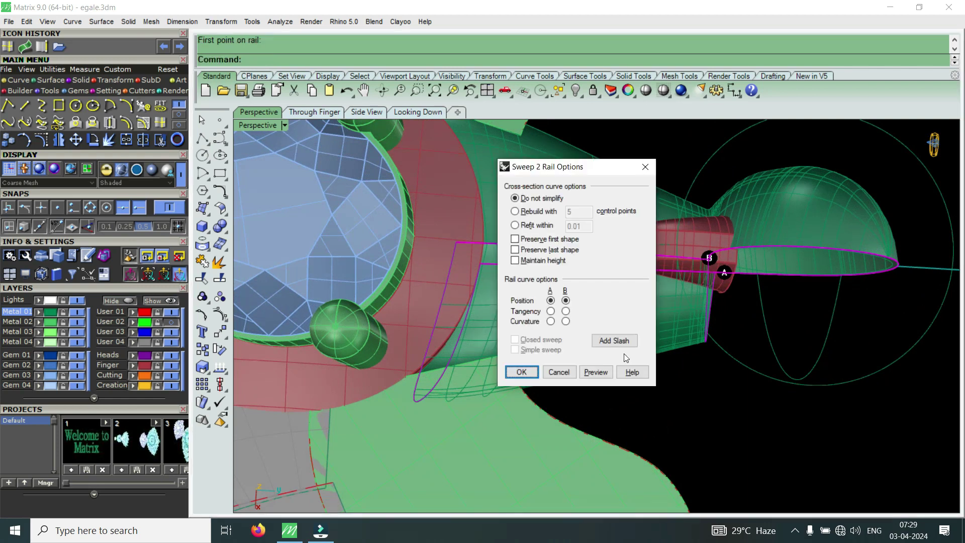
left_click(521, 372)
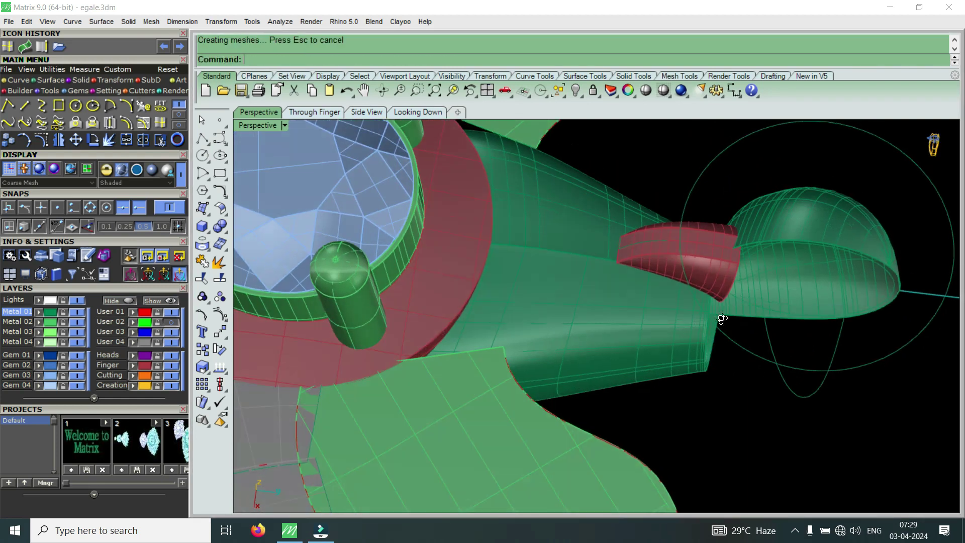
scroll(700, 325, "up", 5)
scroll(700, 352, "up", 3)
scroll(714, 402, "down", 3)
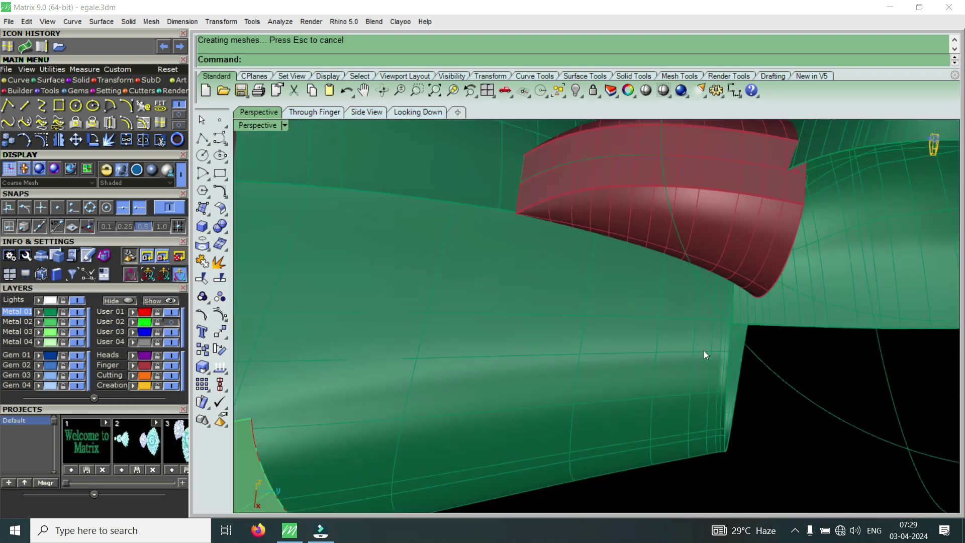
scroll(703, 347, "down", 4)
Repeat Sweep2, picking two surface edges as rails and the vertical edge as cross section
scroll(719, 339, "down", 3)
right_click(741, 342)
scroll(734, 311, "up", 4)
left_click(722, 282)
left_click(774, 324)
left_click(713, 363)
left_click(754, 405)
left_click(677, 433)
mouse_move(749, 420)
right_mouse_down()
mouse_move(754, 463)
mouse_move(763, 463)
mouse_move(786, 384)
right_mouse_up()
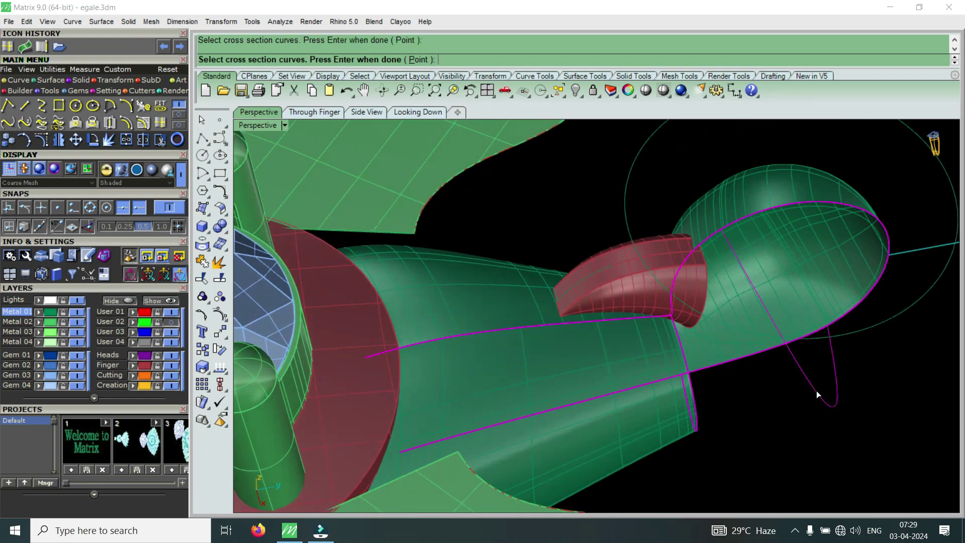
key("Return")
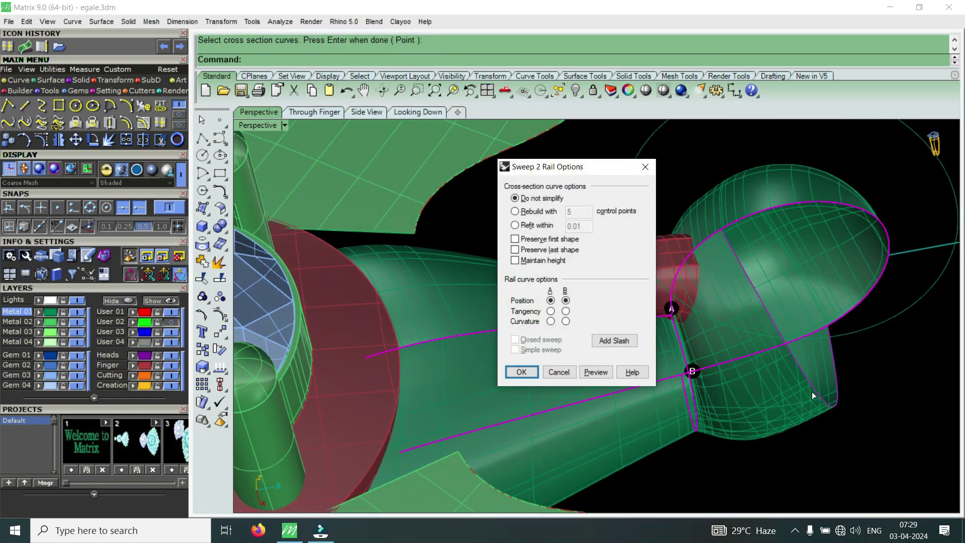
Add two slash lines between rails A and B and accept the default sweep options
left_click(626, 345)
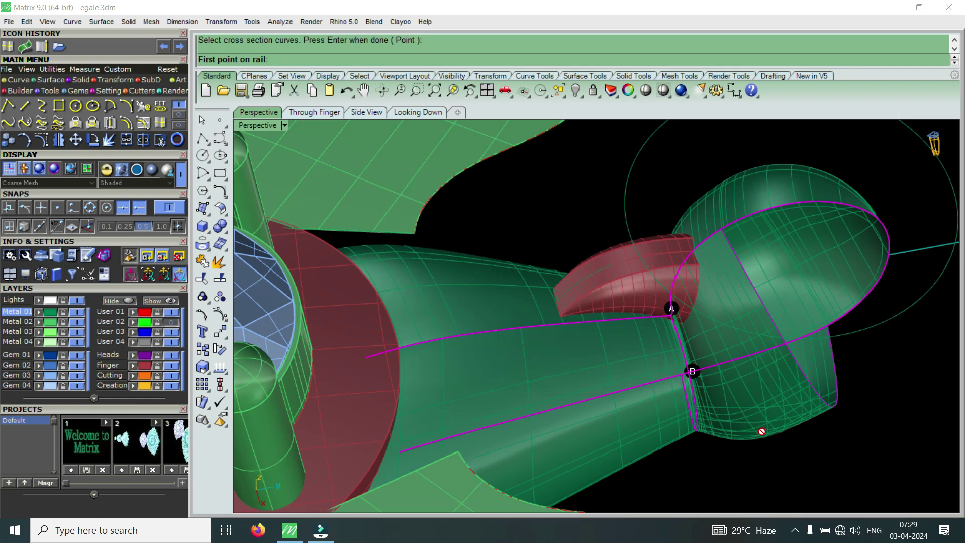
mouse_move(762, 432)
right_mouse_down()
mouse_move(720, 277)
mouse_move(709, 272)
mouse_move(710, 243)
mouse_move(765, 402)
mouse_move(815, 446)
right_mouse_up()
left_click(713, 240)
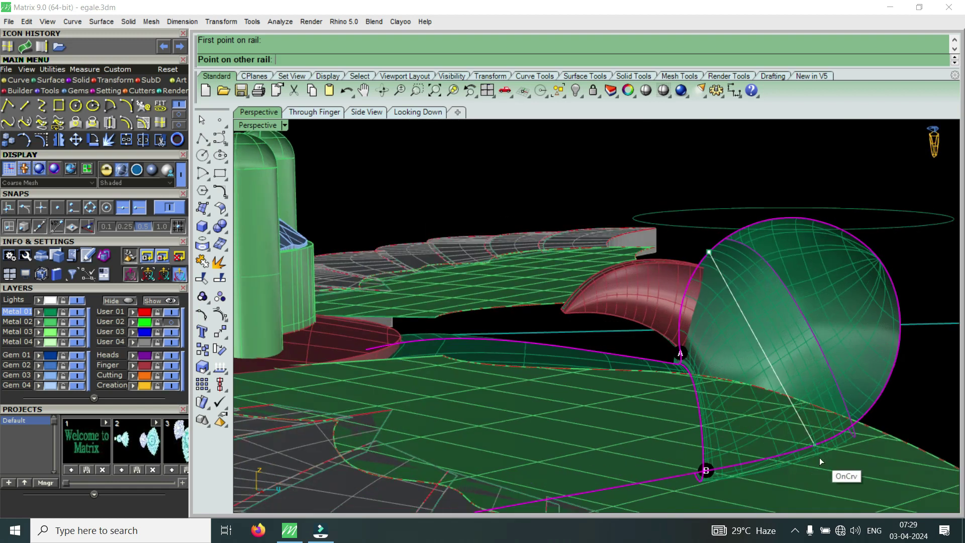
left_click(813, 447)
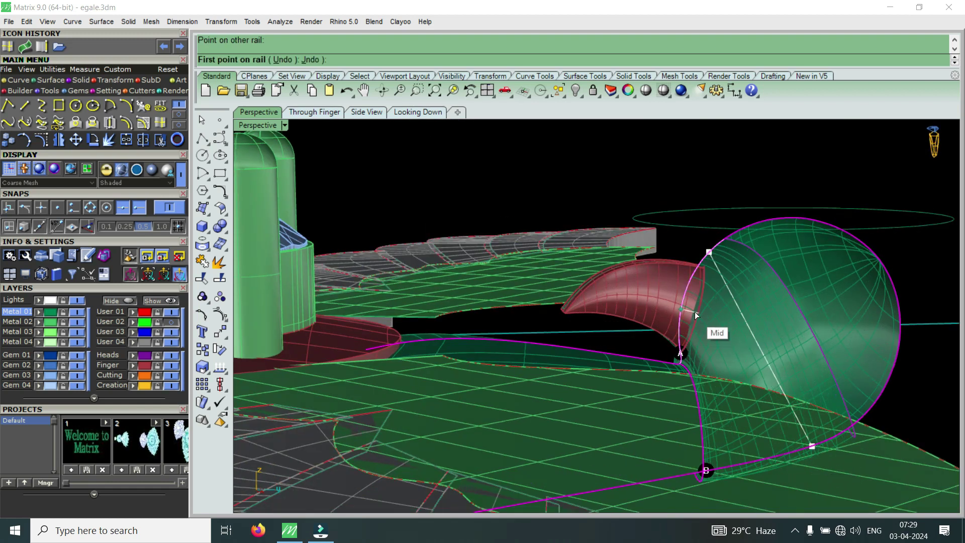
left_click(703, 367)
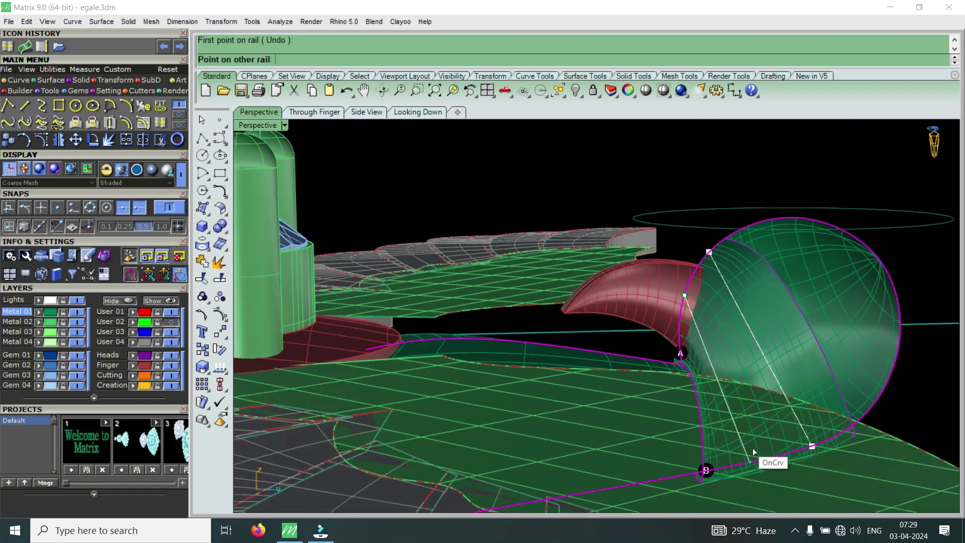
left_click(752, 454)
key("Return")
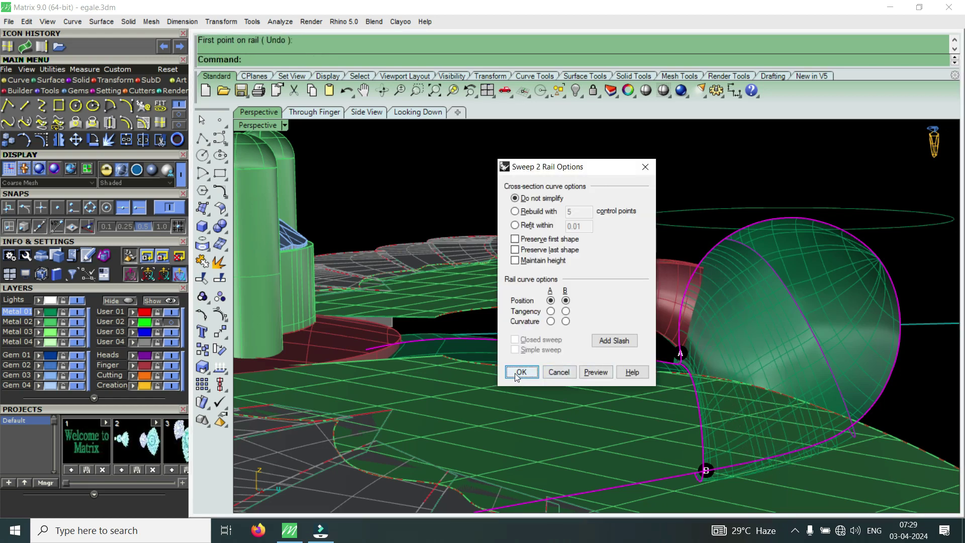
left_click(521, 372)
mouse_move(696, 343)
right_mouse_down()
mouse_move(718, 496)
mouse_move(704, 500)
mouse_move(769, 399)
mouse_move(724, 419)
mouse_move(727, 388)
mouse_move(626, 442)
mouse_move(749, 420)
mouse_move(746, 351)
mouse_move(746, 371)
right_mouse_up()
scroll(601, 420, "up", 2)
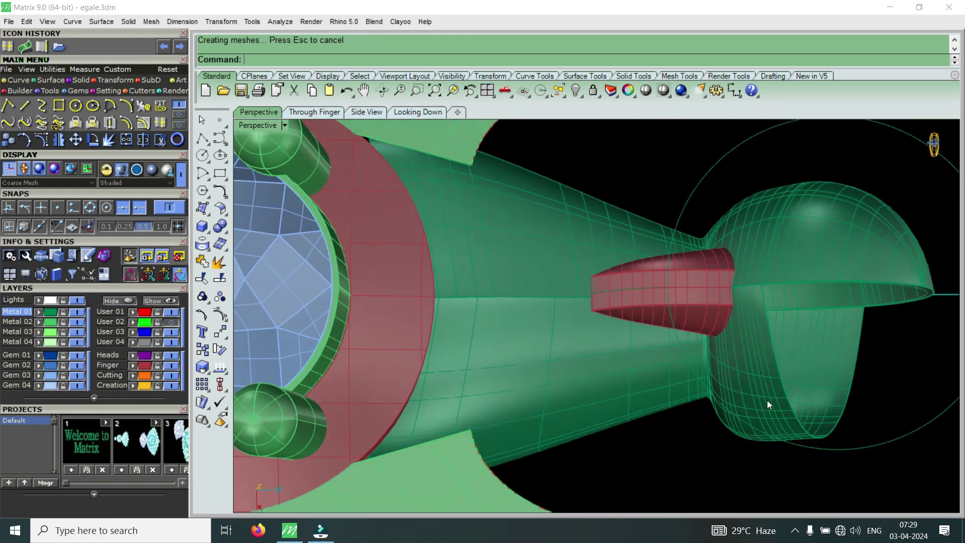
Begin a two-rail sweep on the head's curved edge, then cancel it
right_click(807, 405)
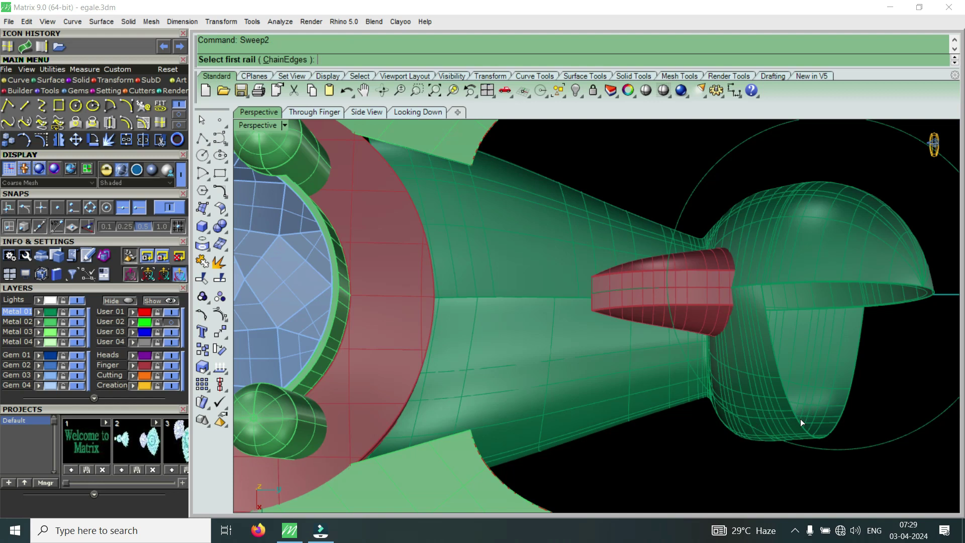
left_click(800, 418)
mouse_move(827, 357)
right_mouse_down()
mouse_move(842, 297)
mouse_move(834, 268)
right_mouse_up()
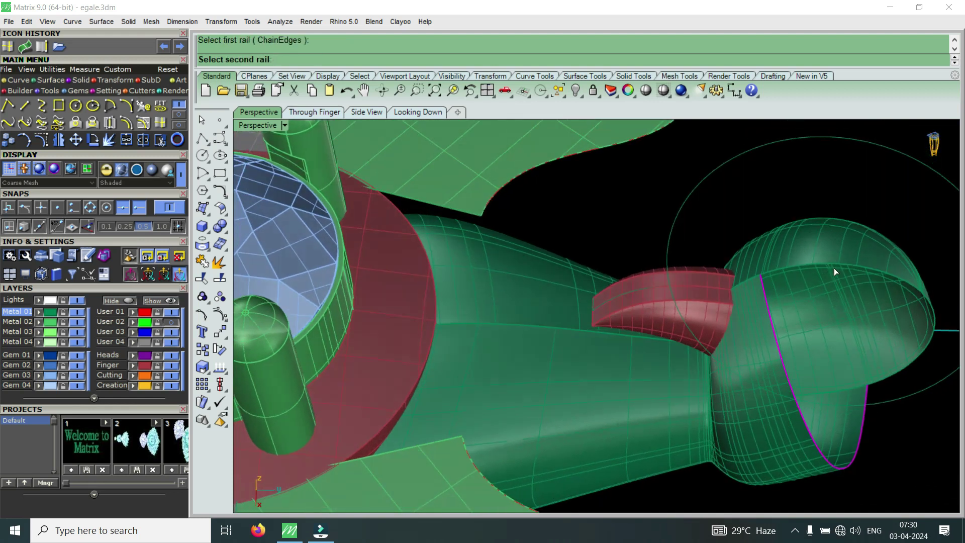
key("Escape")
Sweep along the upper and lower neck edges using the head's surface edge as cross section
right_click(834, 267)
left_click(818, 261)
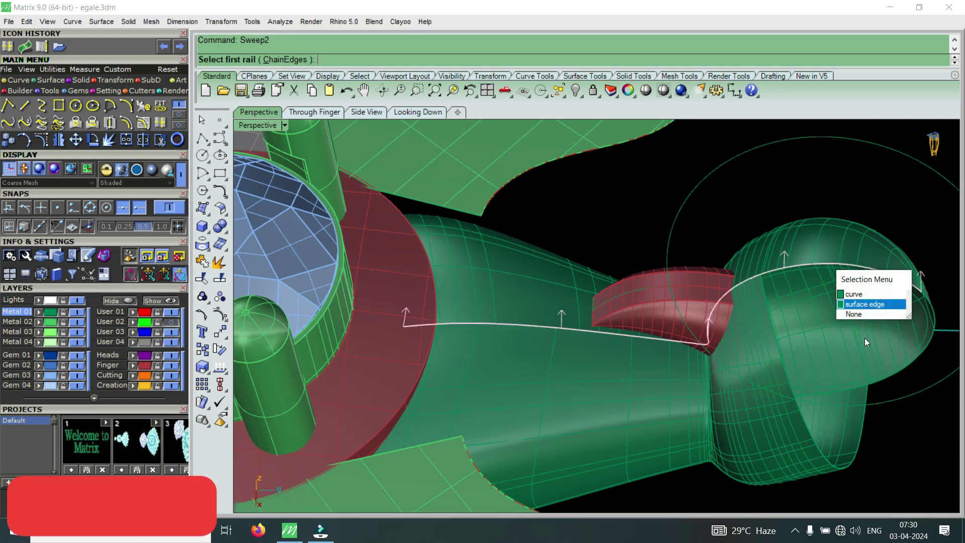
key("Return")
left_click(883, 377)
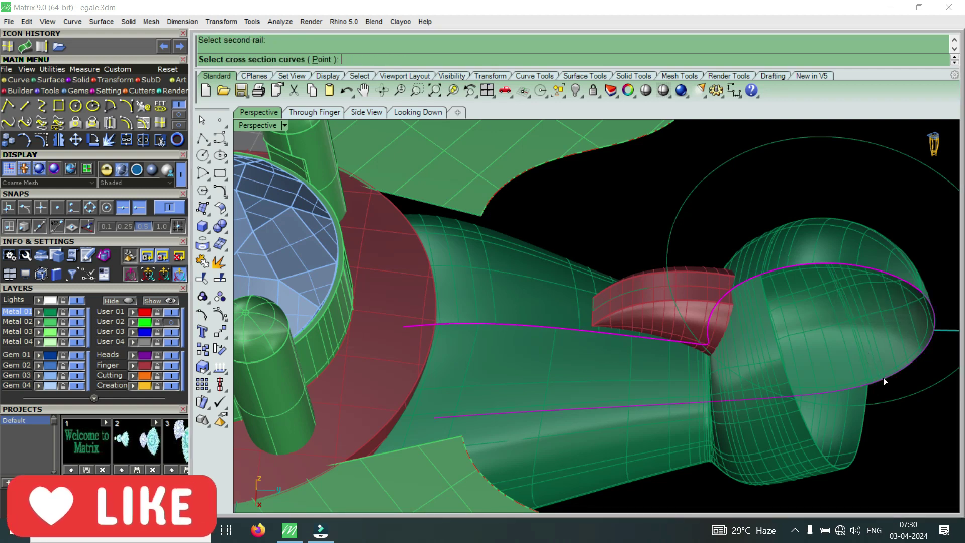
left_click(822, 454)
left_click(855, 496)
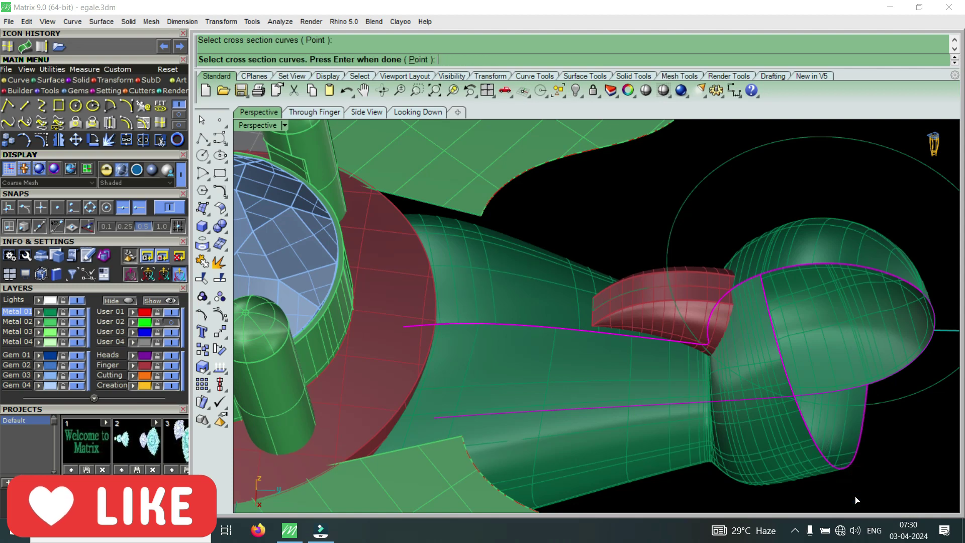
key("Return")
key("Return")
mouse_move(854, 497)
right_mouse_down()
mouse_move(731, 288)
mouse_move(775, 189)
mouse_move(737, 201)
mouse_move(765, 390)
mouse_move(807, 355)
right_mouse_up()
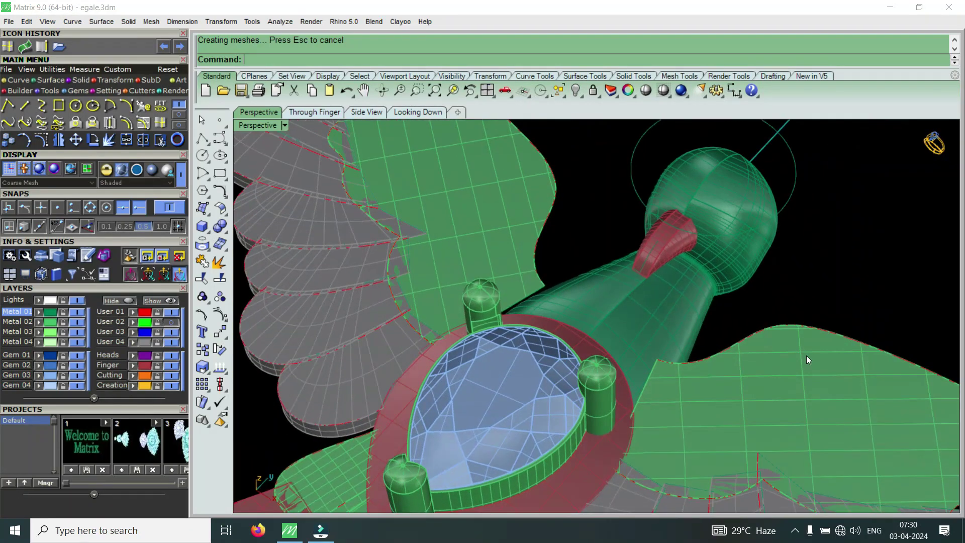
scroll(761, 248, "up", 5)
Run MergeSrf on the neck surface and the head surface
mouse_move(762, 248)
right_mouse_down()
mouse_move(694, 291)
mouse_move(655, 290)
right_mouse_up()
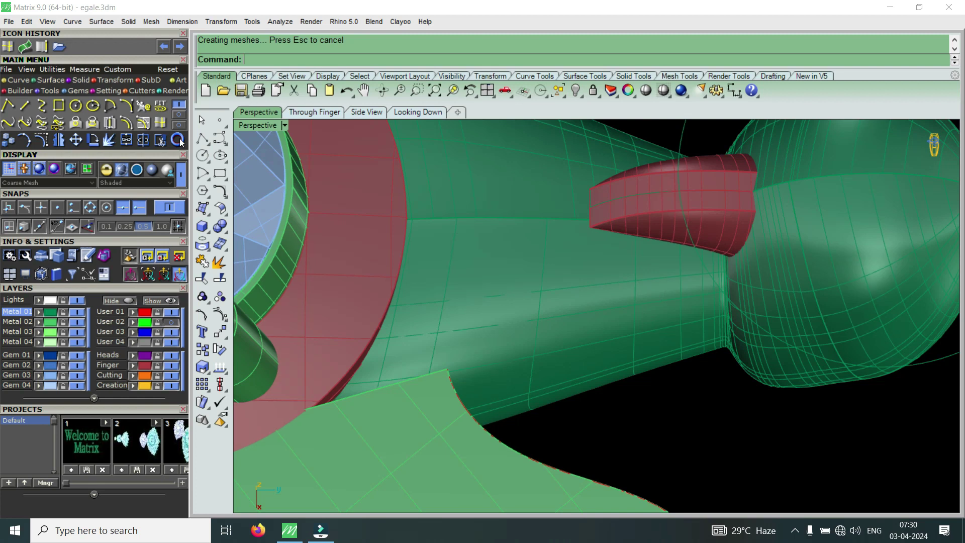
left_click(25, 46)
left_click(626, 320)
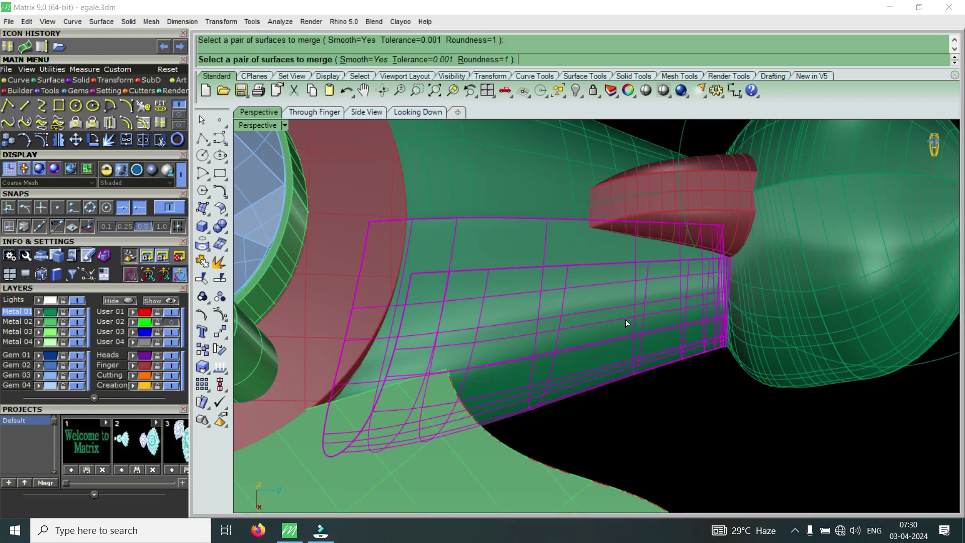
left_click(754, 343)
scroll(716, 358, "down", 3)
right_click(741, 369)
left_click(742, 369)
left_click(812, 315)
Orbit around the whole eagle to inspect the merged neck and head
scroll(767, 406, "down", 3)
right_click_drag(767, 406, 789, 358)
scroll(681, 188, "up", 3)
scroll(724, 287, "up", 2)
right_click_drag(723, 287, 647, 270)
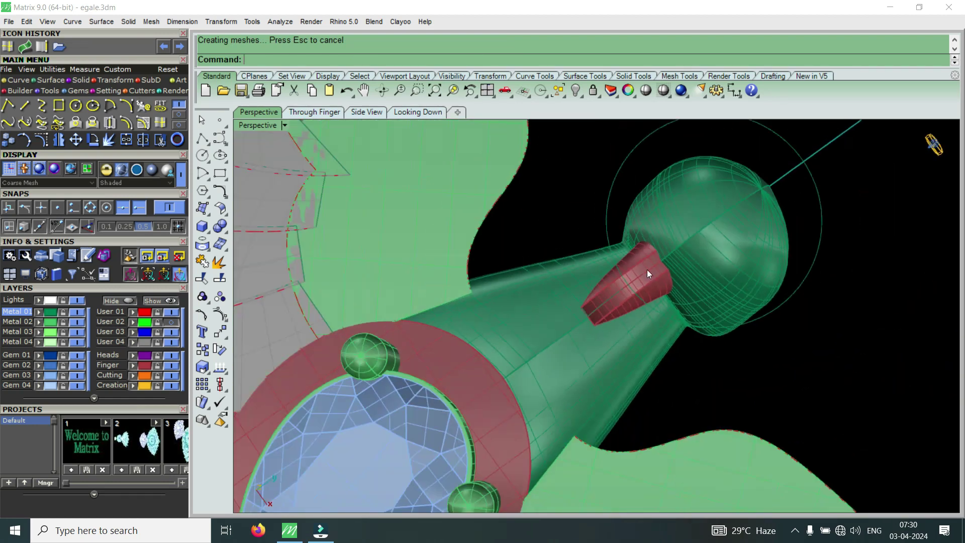
scroll(667, 322, "up", 2)
mouse_move(667, 321)
right_mouse_down()
mouse_move(647, 385)
mouse_move(656, 392)
mouse_move(674, 321)
right_mouse_up()
scroll(673, 322, "up", 2)
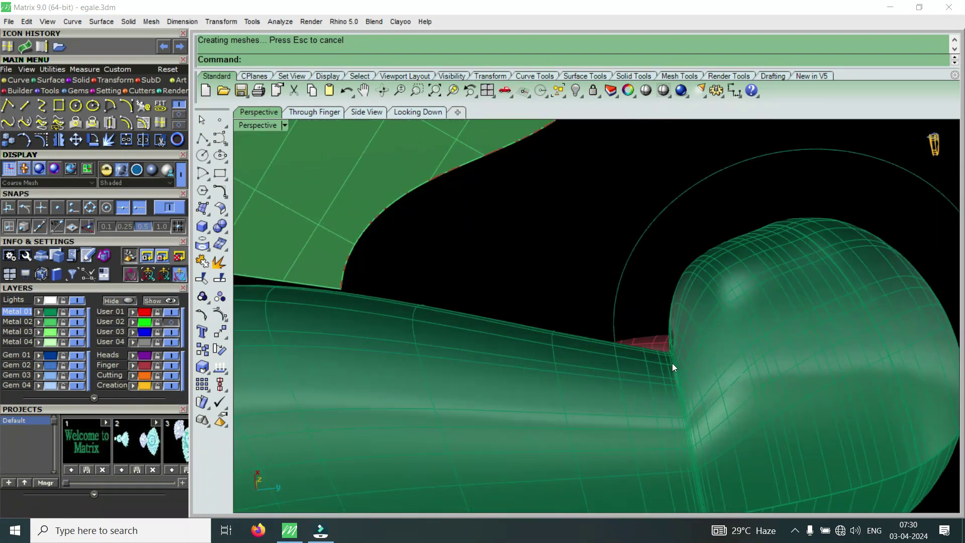
scroll(689, 312, "down", 2)
scroll(687, 325, "down", 2)
Extract a lengthwise U-direction isocurve along the neck from the merged neck-head surface
mouse_move(687, 325)
right_mouse_down()
mouse_move(670, 440)
mouse_move(655, 399)
mouse_move(673, 372)
right_mouse_up()
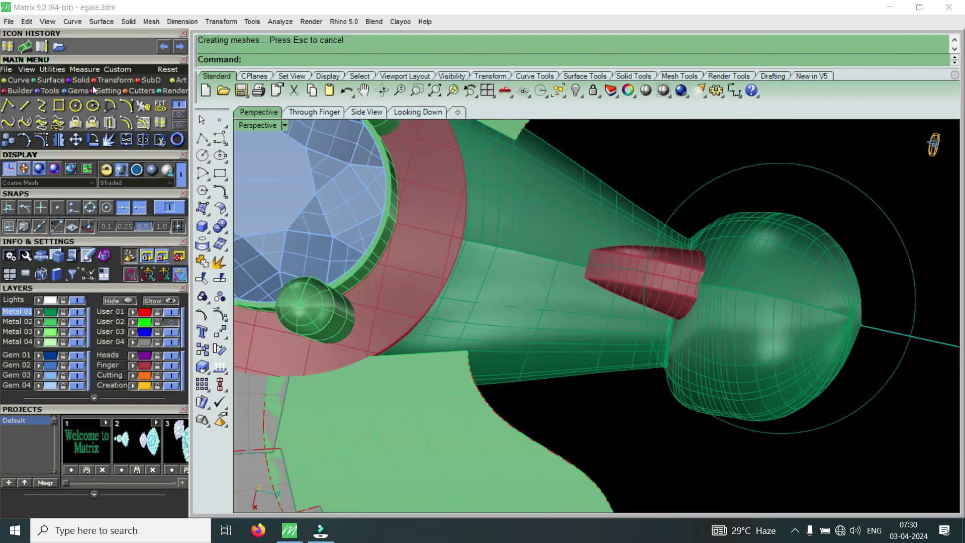
left_click(161, 120)
left_click(608, 368)
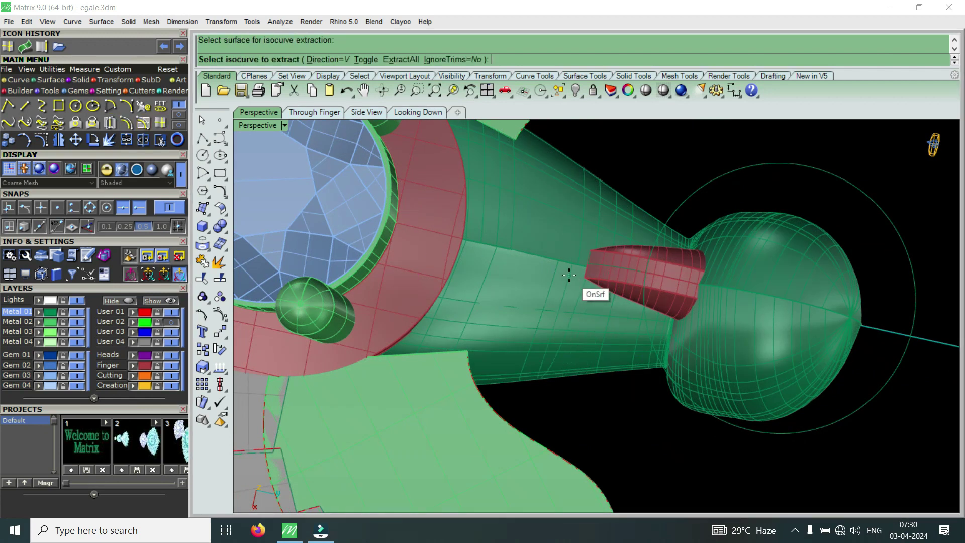
left_click(365, 59)
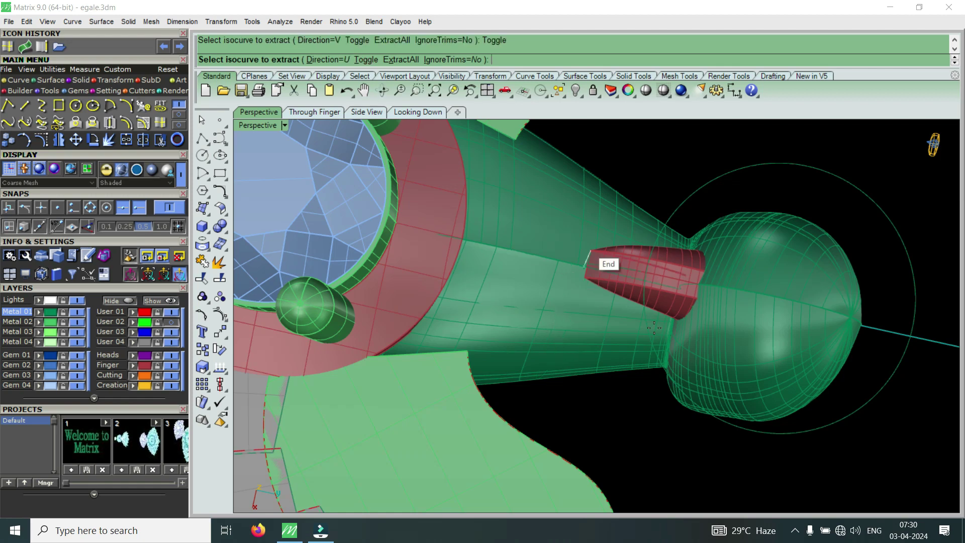
scroll(674, 342, "up", 2)
mouse_move(675, 405)
right_mouse_down()
mouse_move(681, 362)
mouse_move(648, 353)
right_mouse_up()
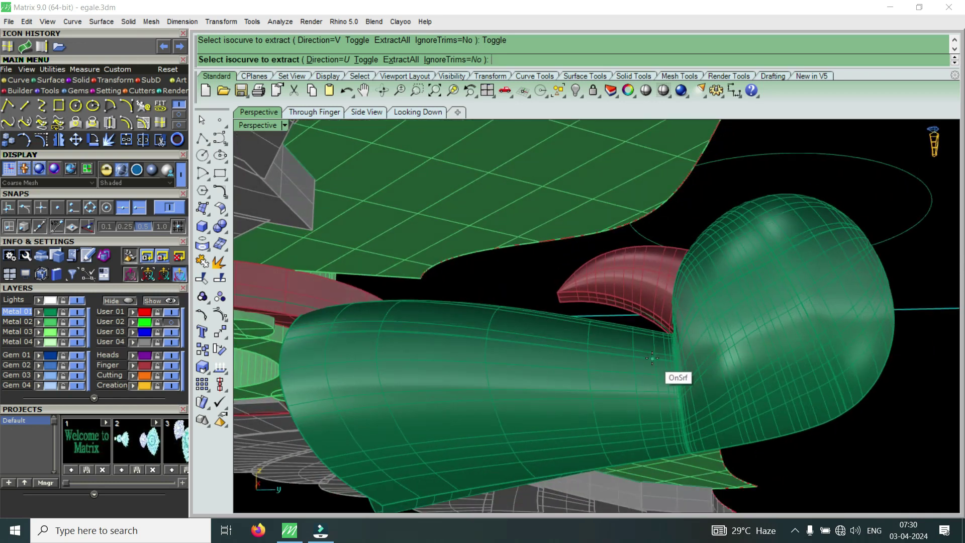
left_click(652, 358)
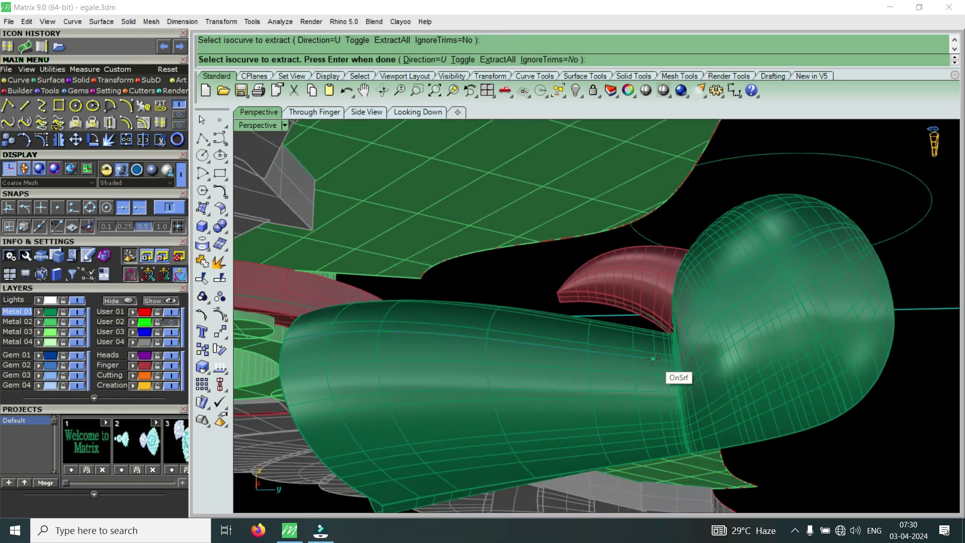
key("Return")
Delete the merged neck-head surface and select the extracted profile curve
left_click(728, 393)
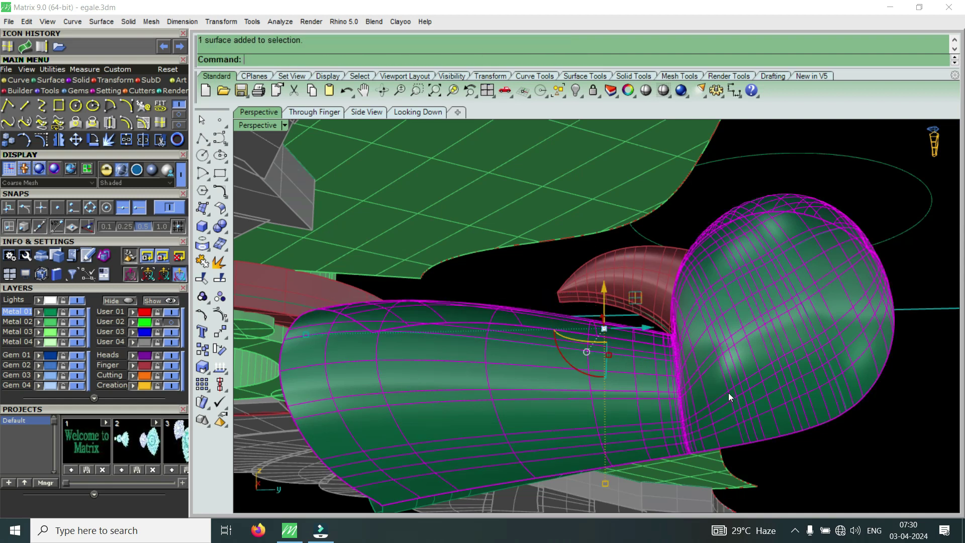
key("Delete")
mouse_move(731, 384)
right_mouse_down()
mouse_move(699, 334)
mouse_move(674, 467)
mouse_move(636, 478)
mouse_move(606, 390)
mouse_move(634, 393)
mouse_move(596, 371)
mouse_move(478, 385)
right_mouse_up()
left_click(628, 376)
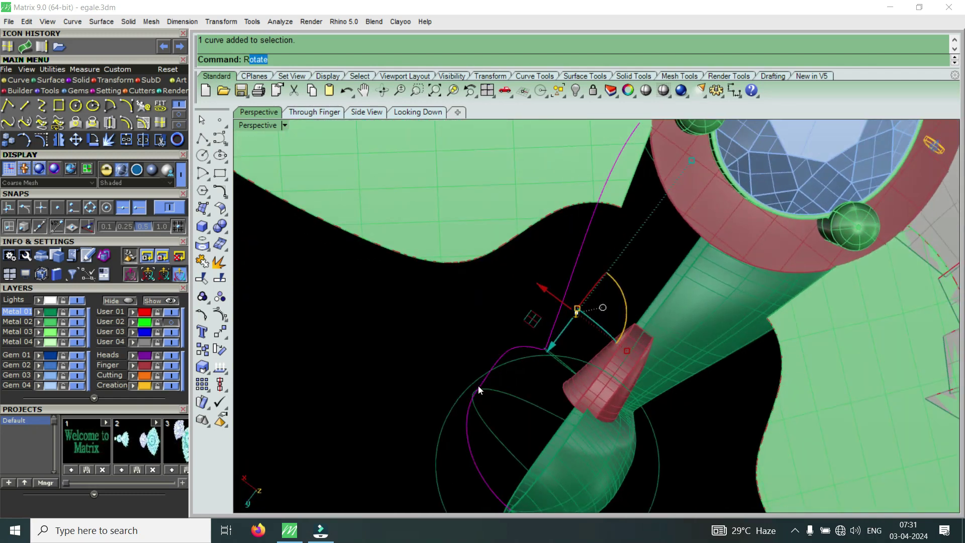
Rebuild the profile curve with 11 points at degree 4 and inspect its control points
type("build")
key("Return")
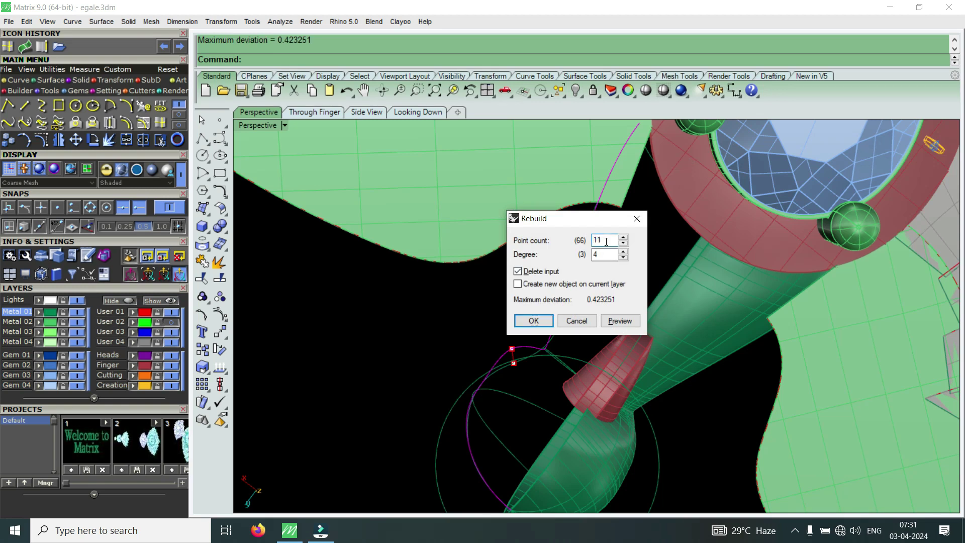
left_click(533, 321)
mouse_move(607, 313)
right_mouse_down()
mouse_move(471, 267)
mouse_move(619, 277)
mouse_move(574, 363)
mouse_move(517, 405)
mouse_move(541, 423)
right_mouse_up()
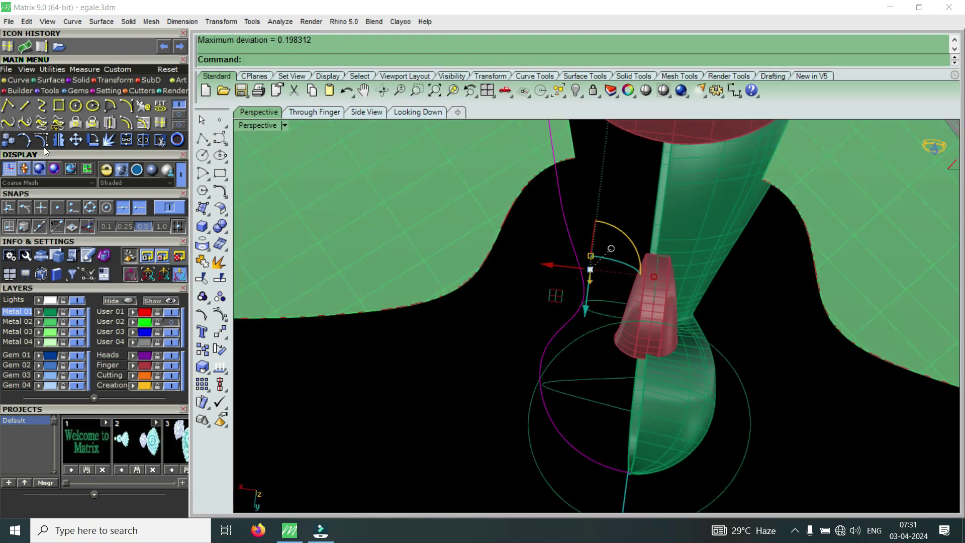
key("F10")
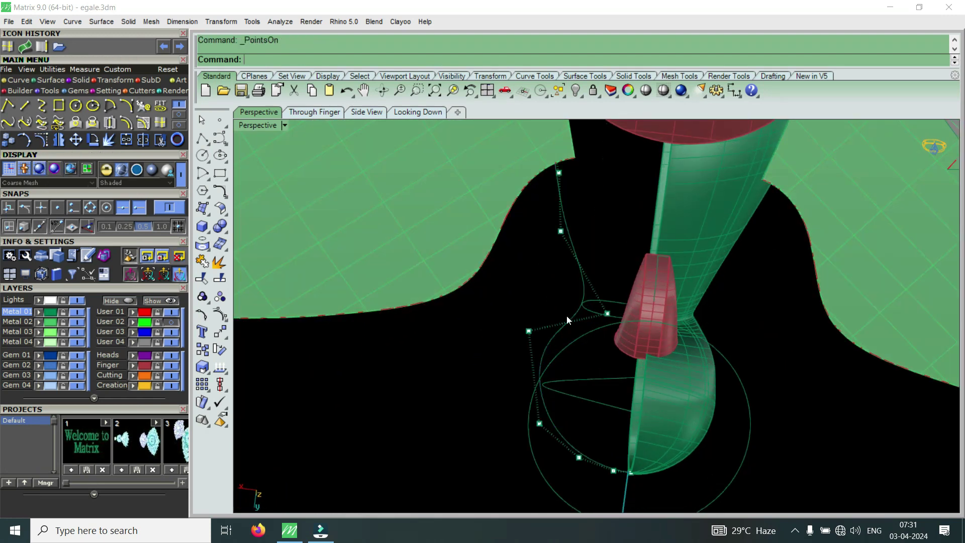
key("F11")
left_click(566, 315)
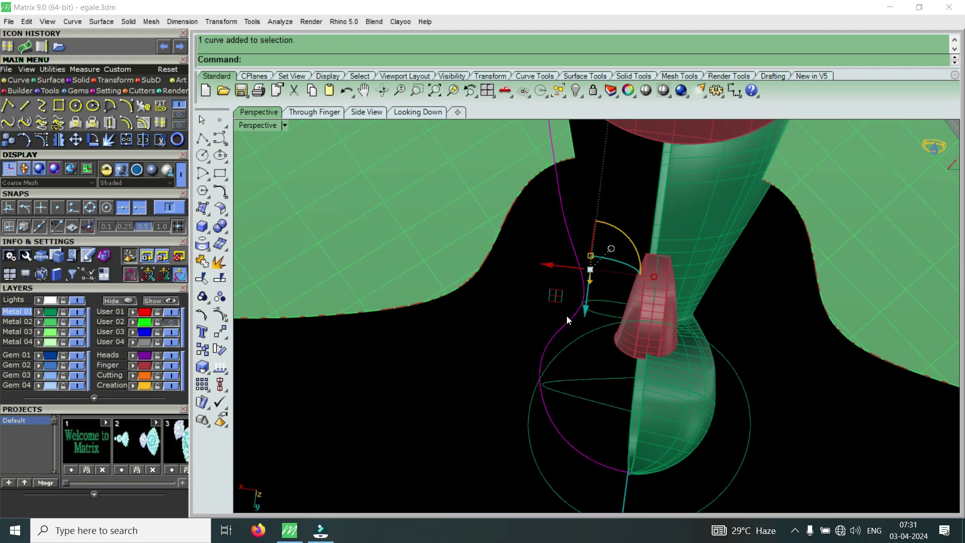
Rebuild the profile curve again with 15 points at degree 4
type("Rebuild")
key("Return")
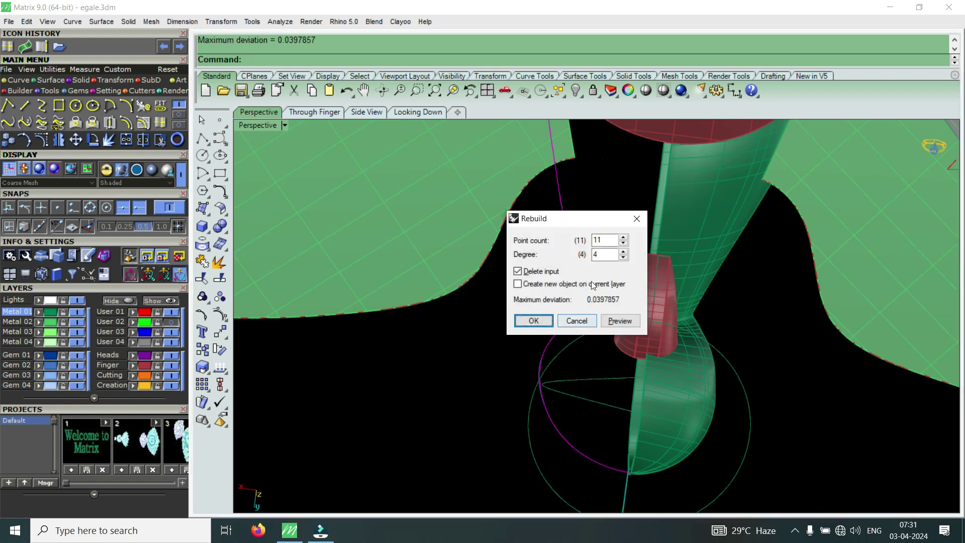
scroll(609, 241, "up", 2)
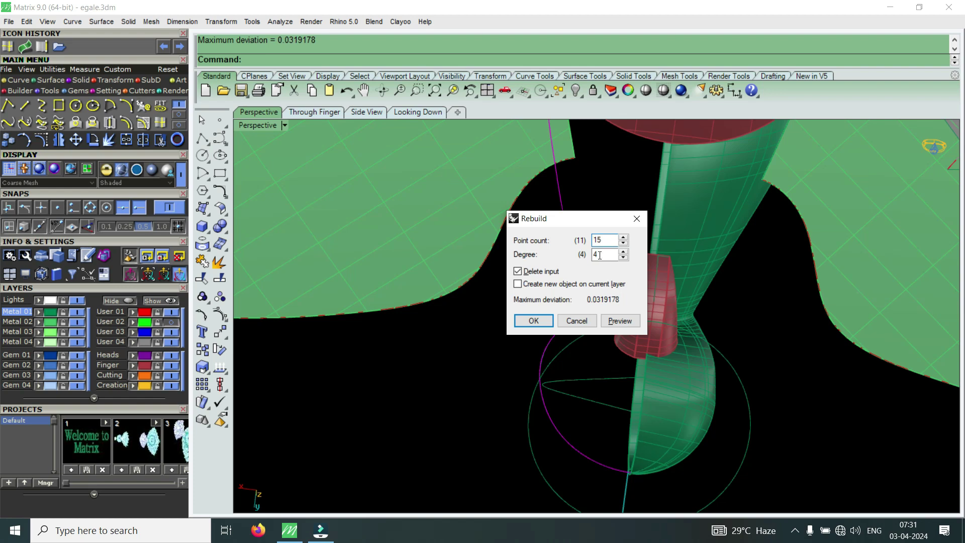
left_click(534, 320)
right_click_drag(583, 350, 531, 364)
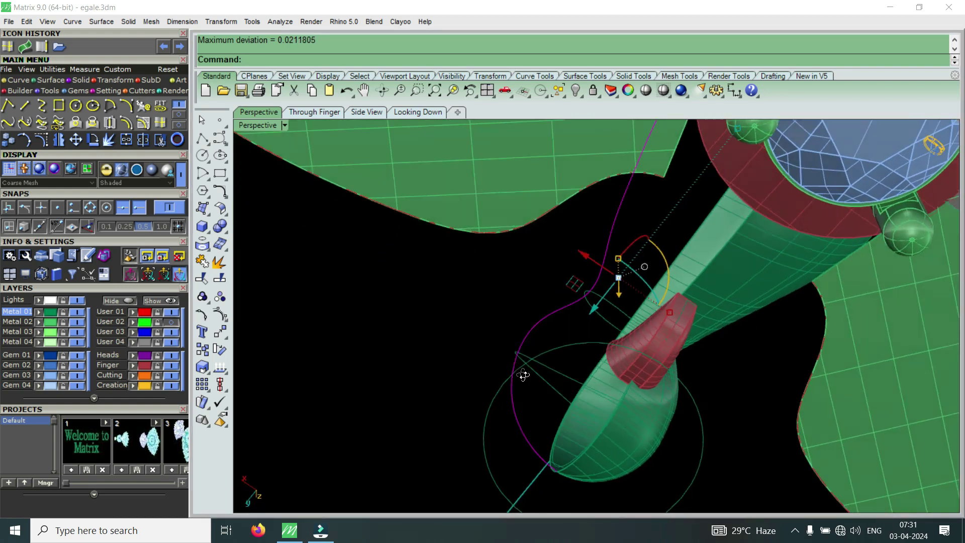
Show the curve's control points, nudge one, and move another sideways
left_click(41, 143)
scroll(487, 285, "up", 3)
left_click_drag(489, 288, 541, 355)
left_click_drag(490, 327, 493, 322)
mouse_move(598, 322)
right_mouse_down()
mouse_move(559, 352)
mouse_move(376, 237)
mouse_move(462, 244)
mouse_move(460, 316)
right_mouse_up()
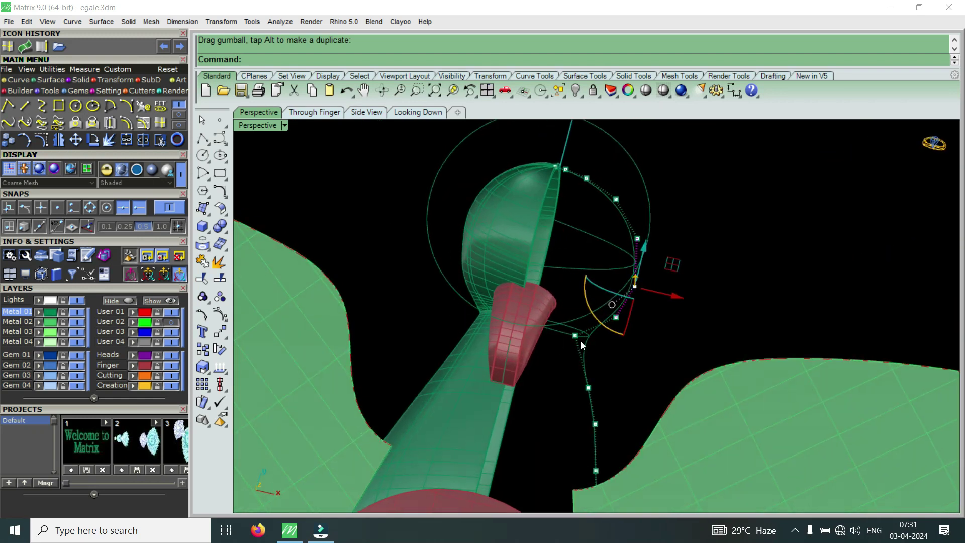
scroll(580, 342, "up", 3)
left_click(572, 330)
left_click_drag(610, 342, 631, 342)
Pull a control point near the head upward to reshape the curve
right_click_drag(630, 337, 683, 227)
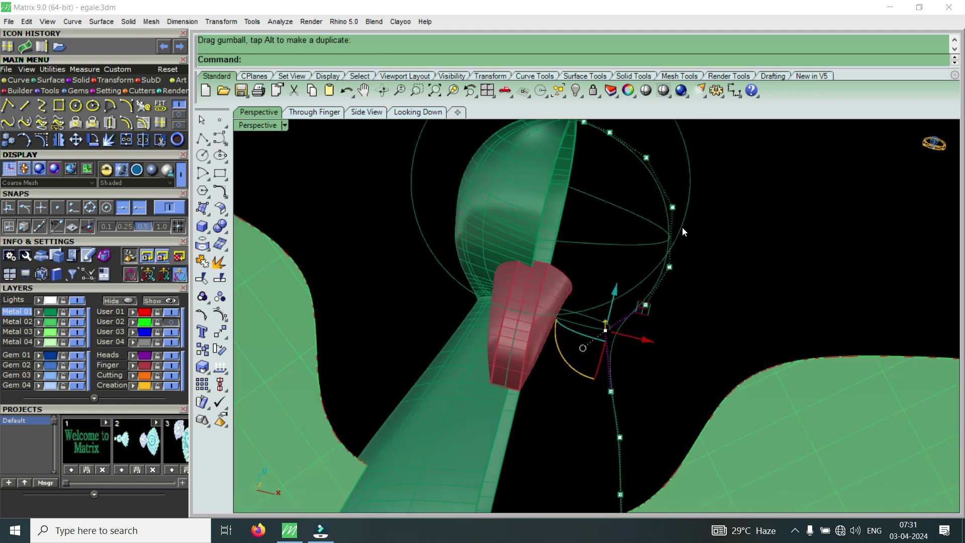
scroll(682, 236, "up", 3)
scroll(679, 265, "up", 2)
scroll(676, 298, "up", 2)
scroll(676, 299, "down", 3)
mouse_move(669, 338)
right_mouse_down()
mouse_move(682, 209)
mouse_move(632, 327)
right_mouse_up()
scroll(657, 311, "up", 2)
scroll(657, 308, "down", 3)
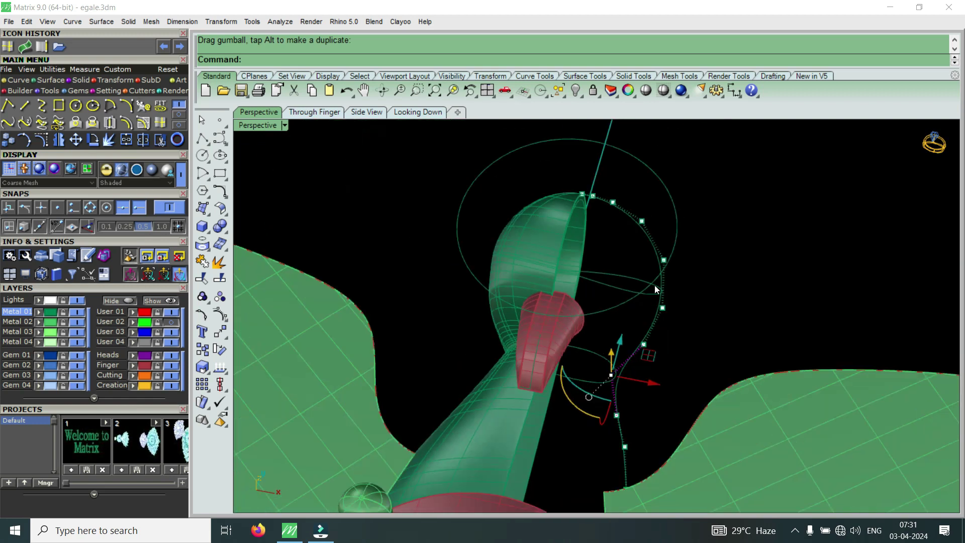
right_click_drag(655, 285, 639, 267)
left_click(668, 269)
mouse_move(705, 276)
left_mouse_down()
mouse_move(667, 204)
mouse_move(678, 209)
left_mouse_up()
Nudge that point slightly and shift the next control point up and outward
scroll(654, 200, "up", 2)
right_click_drag(653, 199, 676, 220)
left_click_drag(684, 236, 688, 233)
left_click(593, 193)
left_click_drag(621, 184, 661, 199)
Check the eagle reference photo, then move another control point sideways
right_click_drag(701, 278, 708, 316)
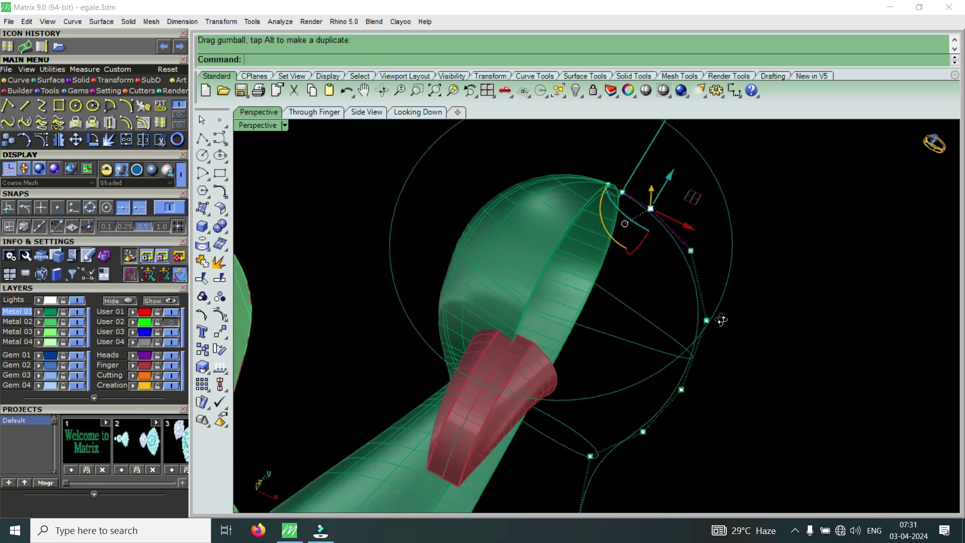
scroll(694, 266, "up", 4)
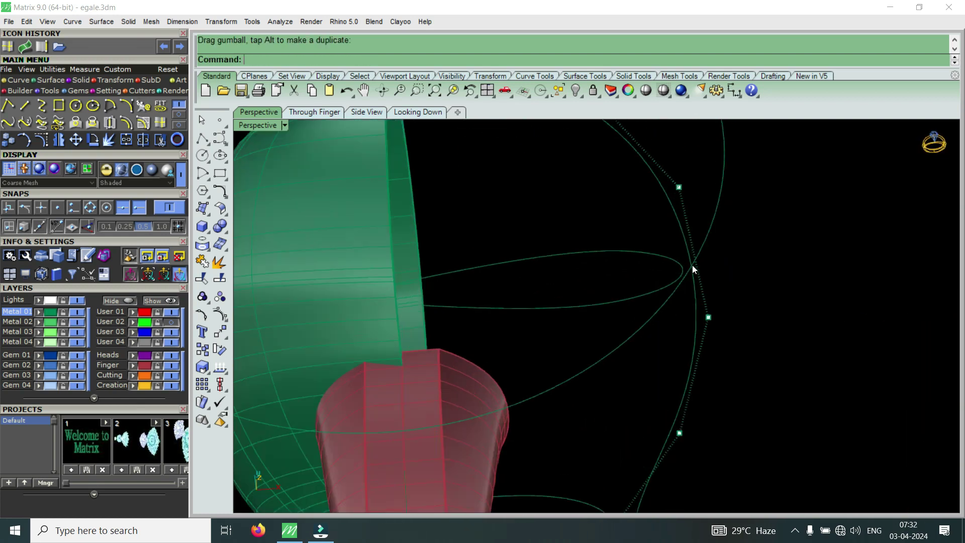
scroll(663, 274, "down", 4)
scroll(659, 304, "down", 3)
scroll(656, 346, "down", 2)
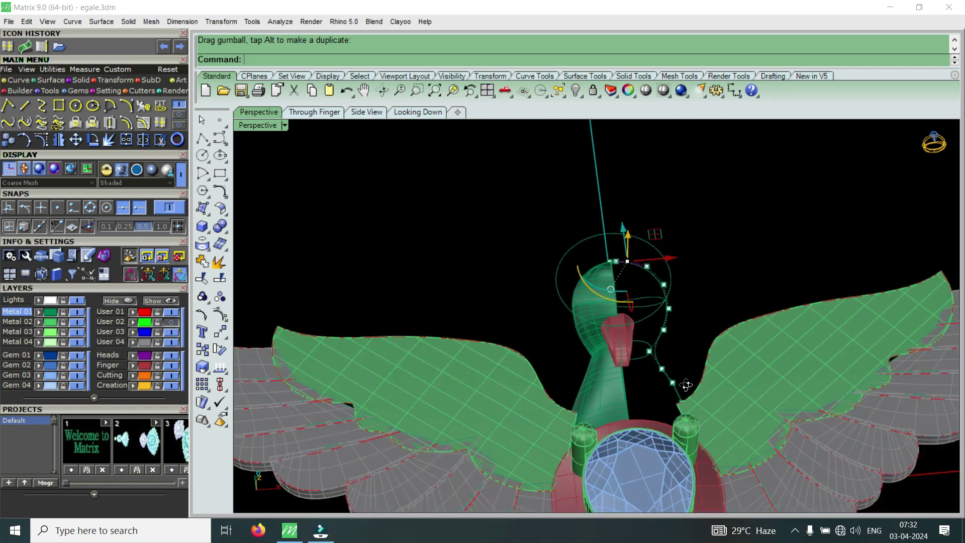
right_click_drag(687, 385, 655, 384)
scroll(655, 384, "up", 3)
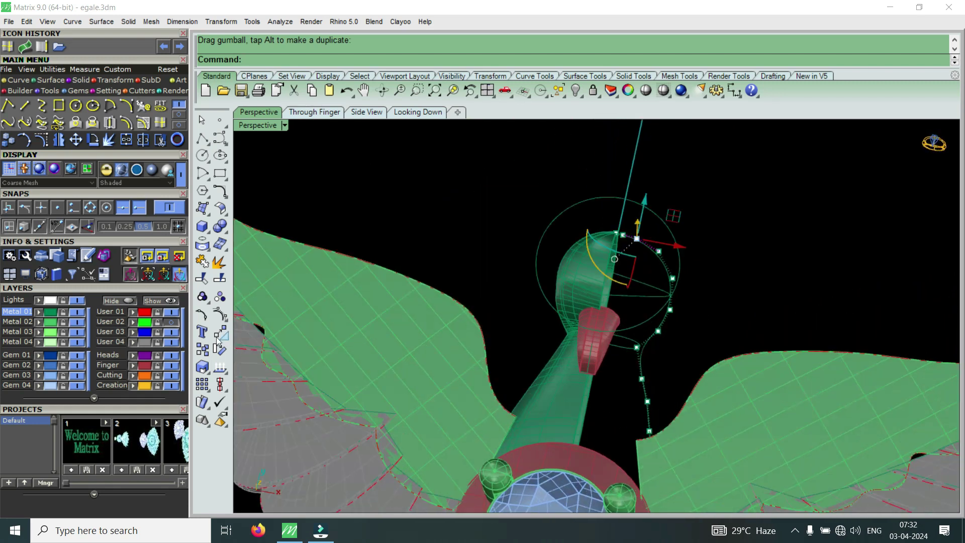
left_click(172, 322)
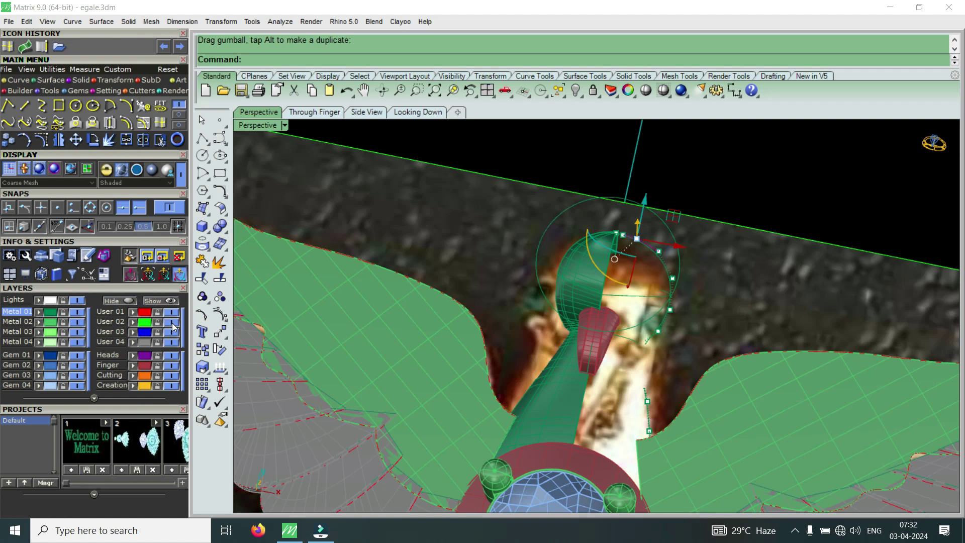
left_click(171, 322)
scroll(556, 390, "up", 3)
scroll(601, 390, "up", 2)
left_click(624, 364)
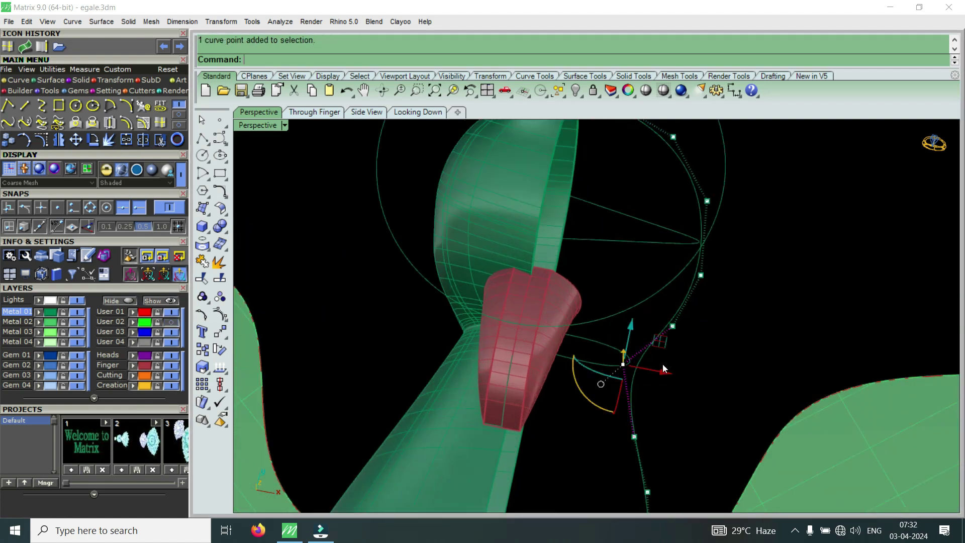
left_click_drag(664, 369, 682, 371)
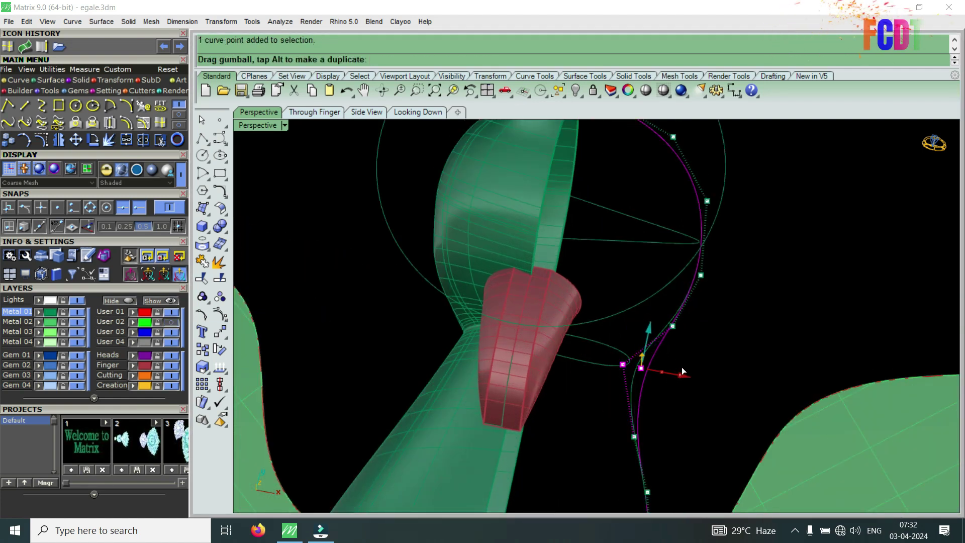
Select a lower control point near the neck and start moving it
mouse_move(681, 370)
right_mouse_down()
mouse_move(703, 305)
mouse_move(687, 317)
mouse_move(674, 254)
mouse_move(645, 408)
right_mouse_up()
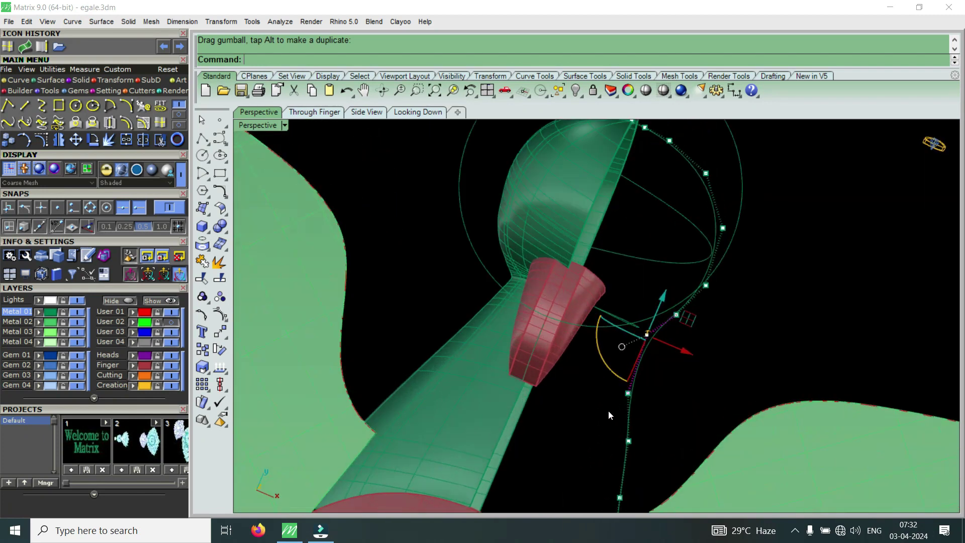
left_click(628, 441)
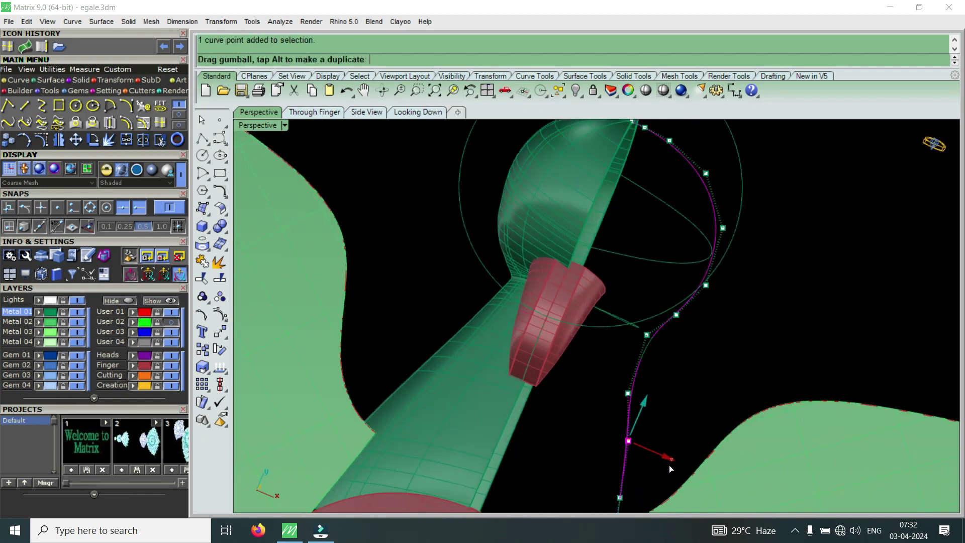
left_click(628, 394)
left_click(664, 411)
mouse_move(663, 411)
right_mouse_down()
mouse_move(658, 343)
mouse_move(672, 236)
right_mouse_up()
scroll(672, 236, "up", 3)
Select control points near the head's top and drag an upper-curve point downward
left_click(662, 193)
scroll(636, 173, "up", 2)
left_click_drag(613, 155, 659, 187)
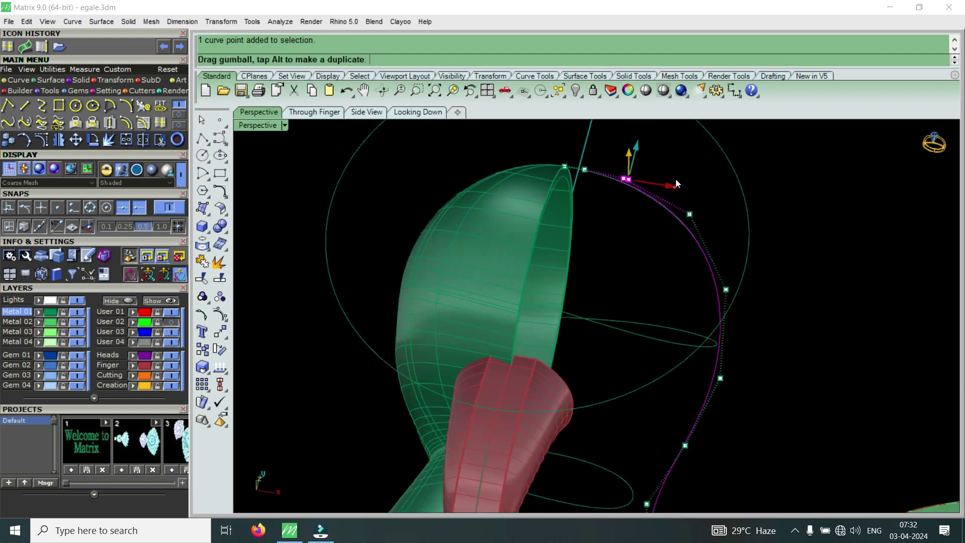
right_click_drag(675, 179, 685, 239)
left_click(725, 251)
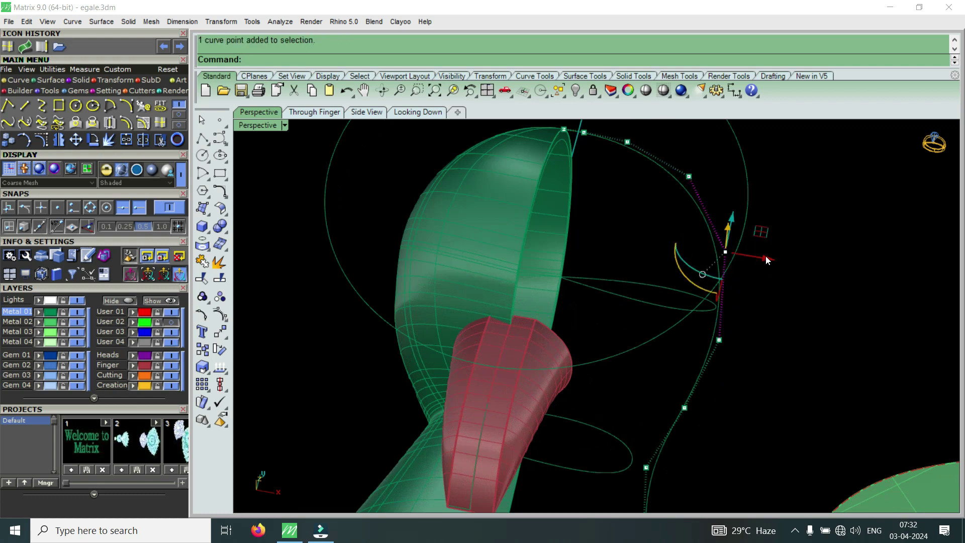
left_click_drag(768, 260, 770, 285)
scroll(770, 285, "down", 3)
mouse_move(770, 286)
right_mouse_down()
mouse_move(744, 317)
mouse_move(709, 294)
right_mouse_up()
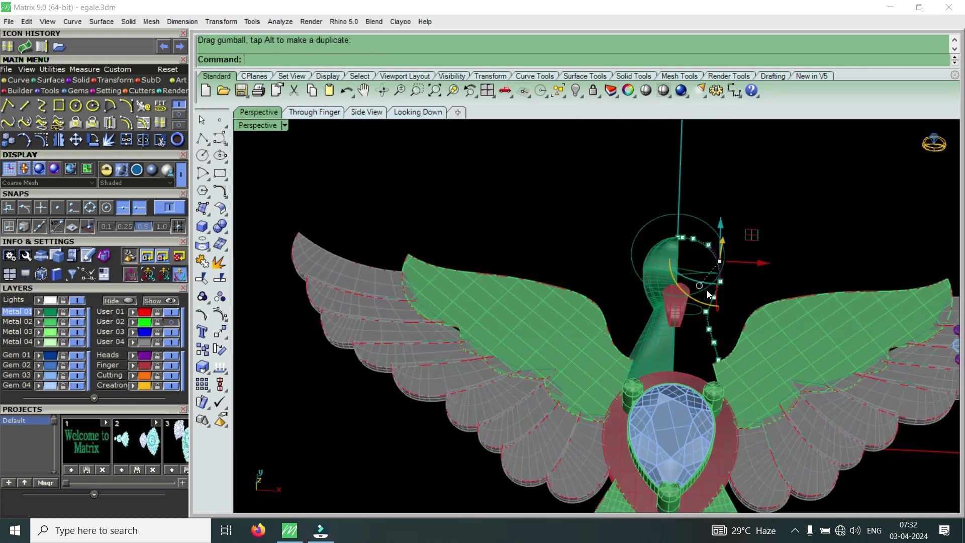
scroll(643, 339, "up", 5)
Select the neck surface and turn off the Metal 02 layer's visibility
left_click(659, 351)
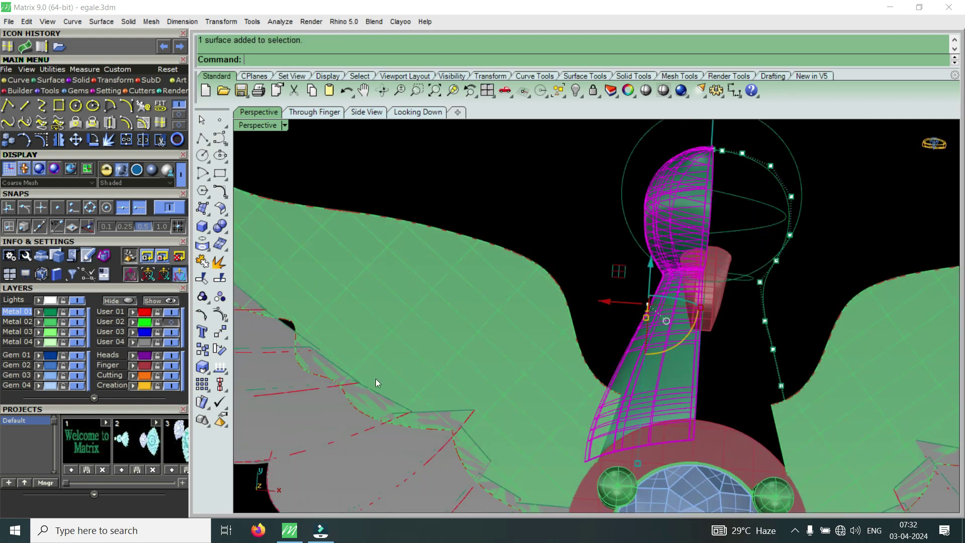
mouse_move(650, 309)
right_mouse_down()
mouse_move(665, 403)
mouse_move(530, 378)
right_mouse_up()
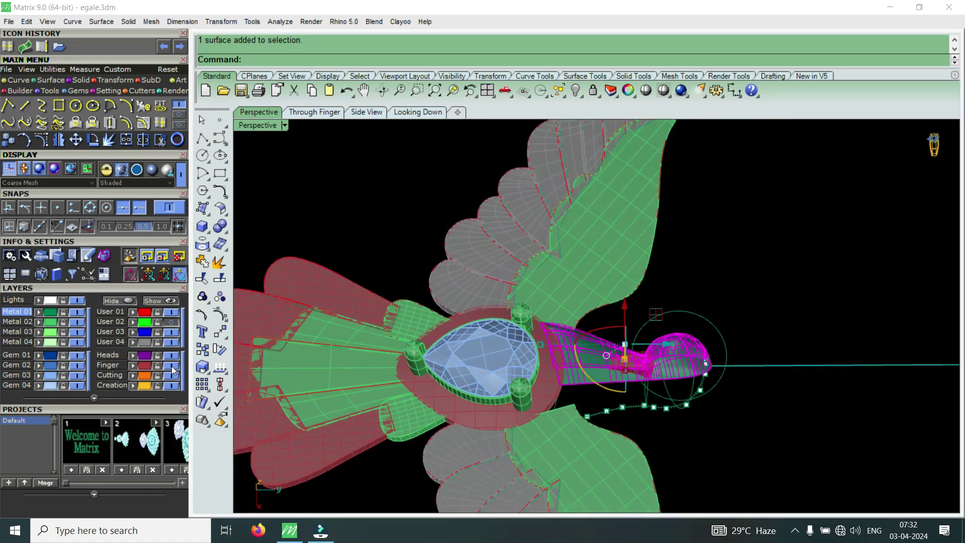
scroll(555, 397, "up", 2)
scroll(577, 407, "up", 4)
scroll(584, 396, "down", 6)
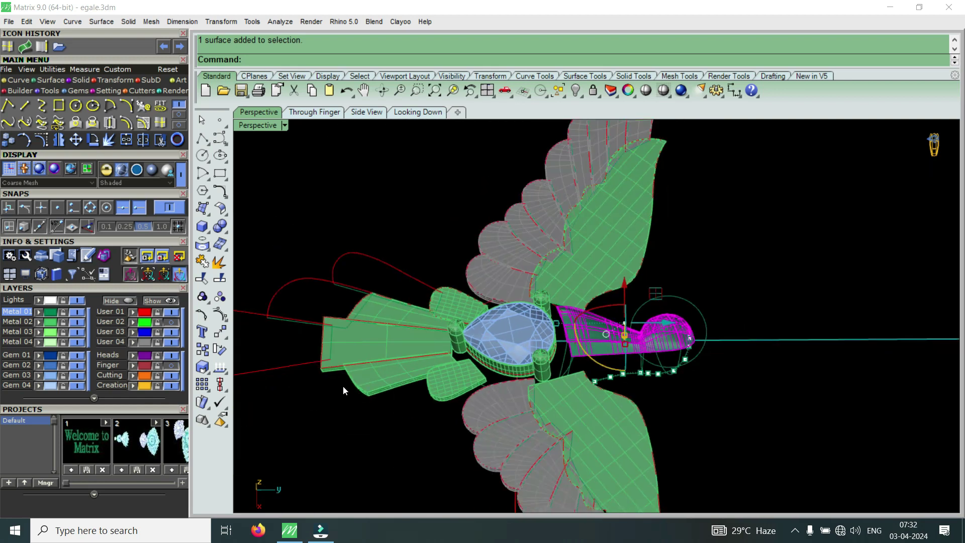
left_click(77, 323)
scroll(626, 341, "up", 2)
scroll(598, 319, "up", 3)
right_click_drag(597, 319, 611, 360)
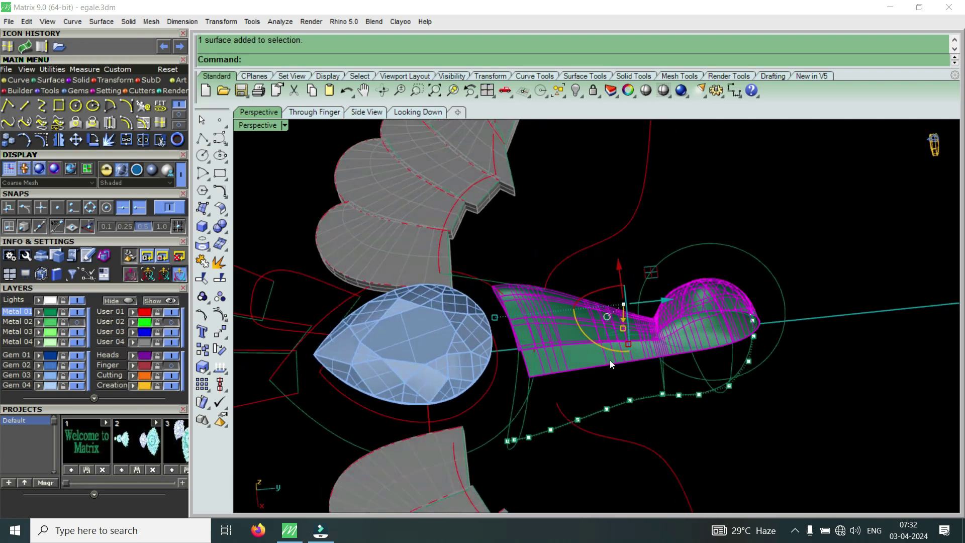
Move the neck surface to the Creation layer and hide that layer
left_click(137, 387)
left_click(168, 386)
mouse_move(647, 339)
right_mouse_down()
mouse_move(701, 314)
mouse_move(631, 263)
mouse_move(676, 227)
mouse_move(671, 352)
right_mouse_up()
scroll(670, 373, "up", 3)
Lower one profile-curve control point vertically and shift another slightly
left_click(675, 322)
right_click_drag(700, 322, 626, 234)
left_click_drag(627, 238, 630, 251)
right_click_drag(631, 251, 631, 393)
scroll(632, 393, "up", 3)
left_click_drag(631, 397, 653, 352)
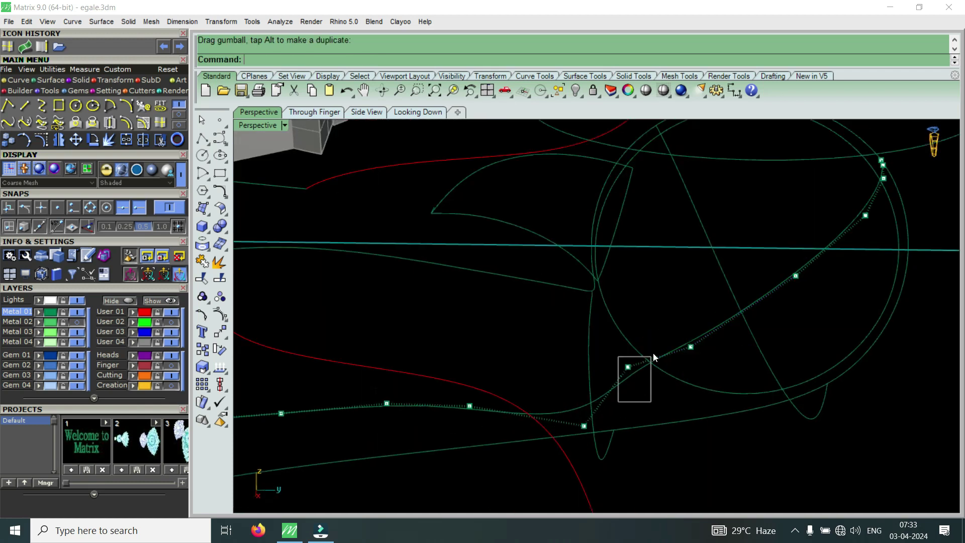
right_click_drag(653, 352, 642, 265)
left_click_drag(642, 265, 648, 267)
mouse_move(649, 267)
right_mouse_down()
mouse_move(687, 278)
mouse_move(725, 392)
mouse_move(679, 285)
mouse_move(654, 318)
right_mouse_up()
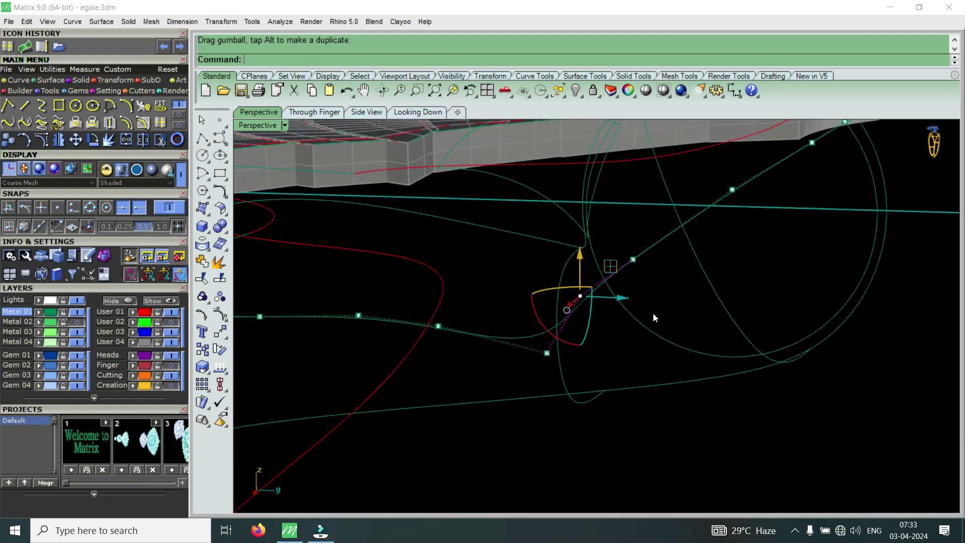
Lower a pair of neighbouring control points, then a single point slightly
left_click(581, 257)
mouse_move(586, 261)
right_mouse_down()
mouse_move(639, 346)
mouse_move(606, 327)
mouse_move(553, 322)
mouse_move(532, 368)
mouse_move(487, 362)
mouse_move(552, 368)
mouse_move(717, 331)
mouse_move(766, 350)
mouse_move(699, 430)
right_mouse_up()
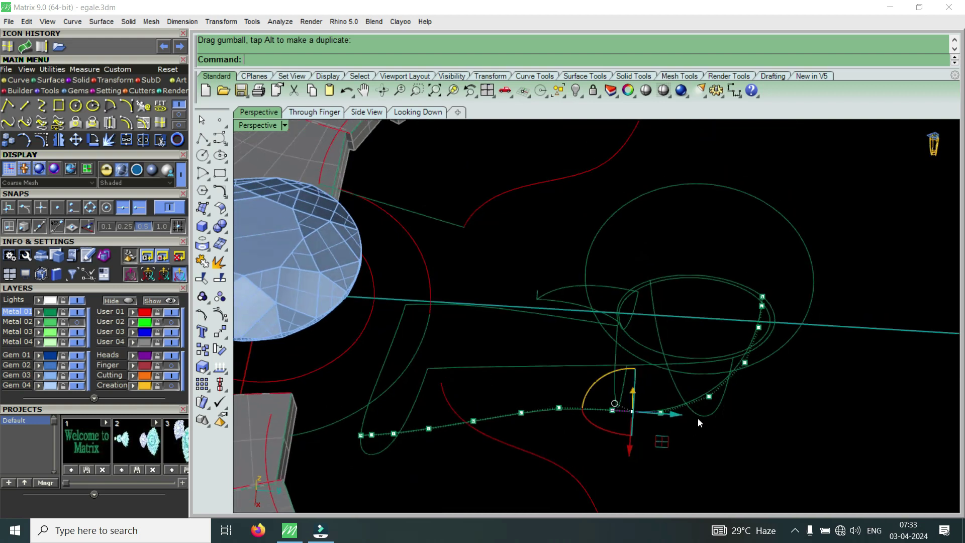
left_click_drag(698, 417, 603, 404, "shift")
mouse_move(604, 405)
right_mouse_down()
mouse_move(691, 277)
mouse_move(671, 269)
right_mouse_up()
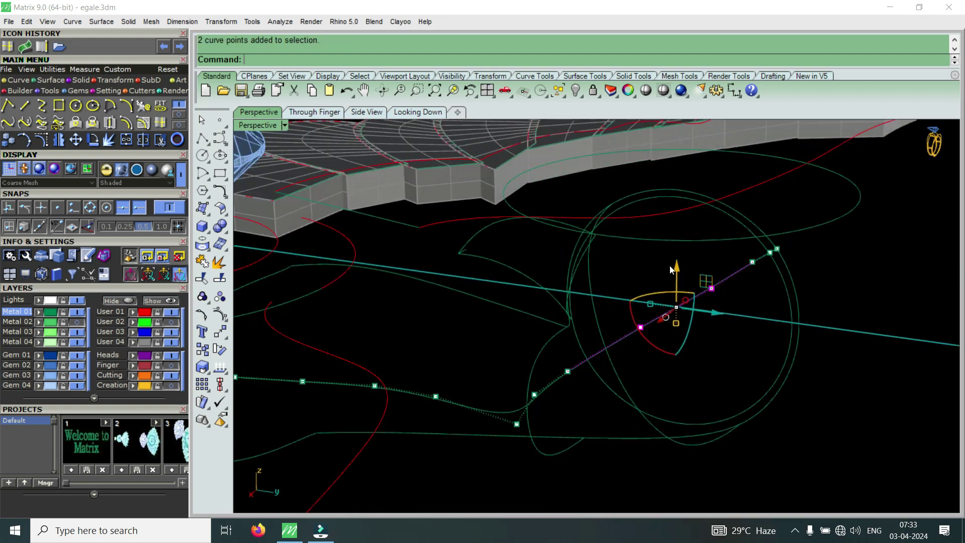
left_click_drag(672, 270, 675, 281)
scroll(743, 271, "up", 3)
left_click_drag(747, 256, 770, 292)
left_click_drag(759, 226, 761, 231)
Lower two more control points and select the next pair for adjustment
mouse_move(761, 232)
right_mouse_down()
mouse_move(629, 349)
mouse_move(527, 396)
right_mouse_up()
left_click_drag(512, 403, 685, 295, "shift")
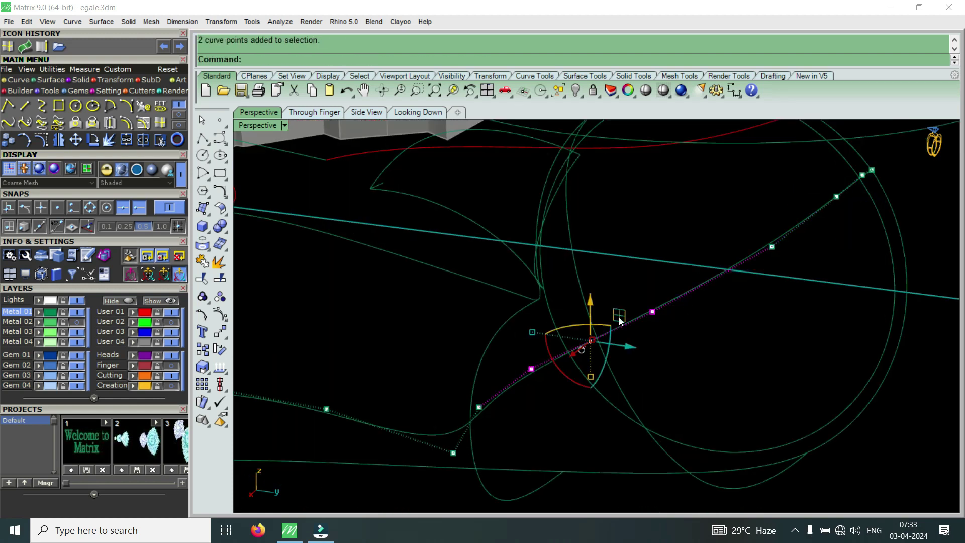
left_click_drag(587, 303, 606, 319)
mouse_move(606, 319)
right_mouse_down()
mouse_move(667, 348)
mouse_move(546, 378)
right_mouse_up()
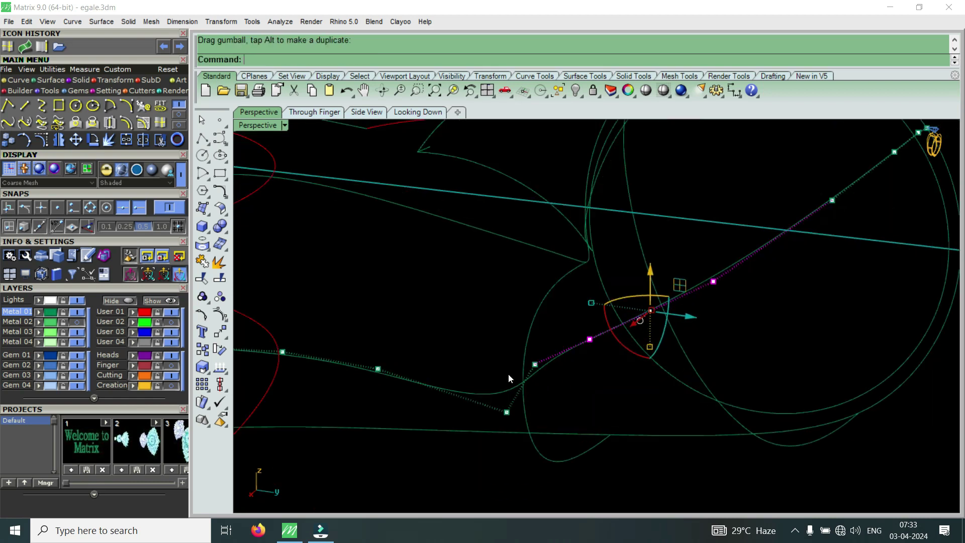
left_click_drag(508, 378, 573, 340, "shift")
mouse_move(598, 347)
right_mouse_down()
mouse_move(622, 337)
mouse_move(645, 254)
right_mouse_up()
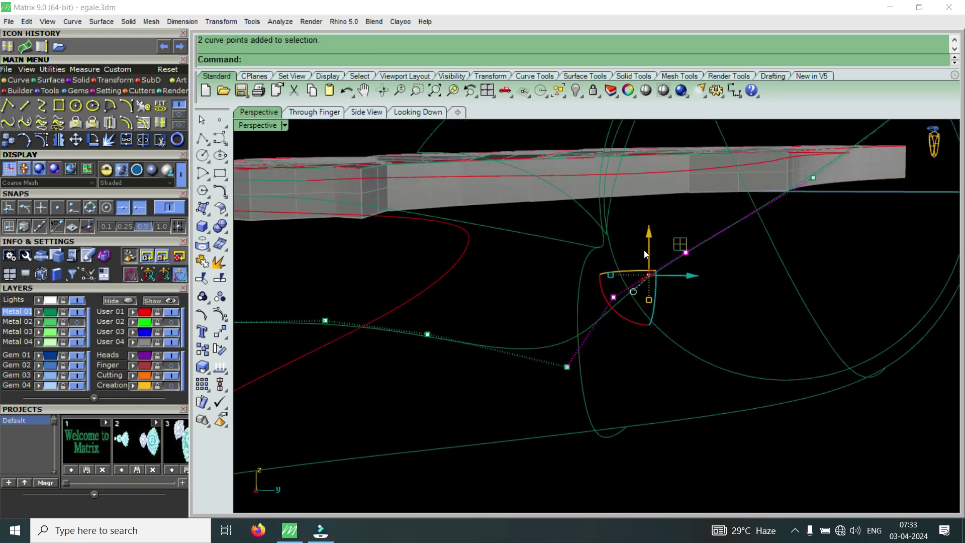
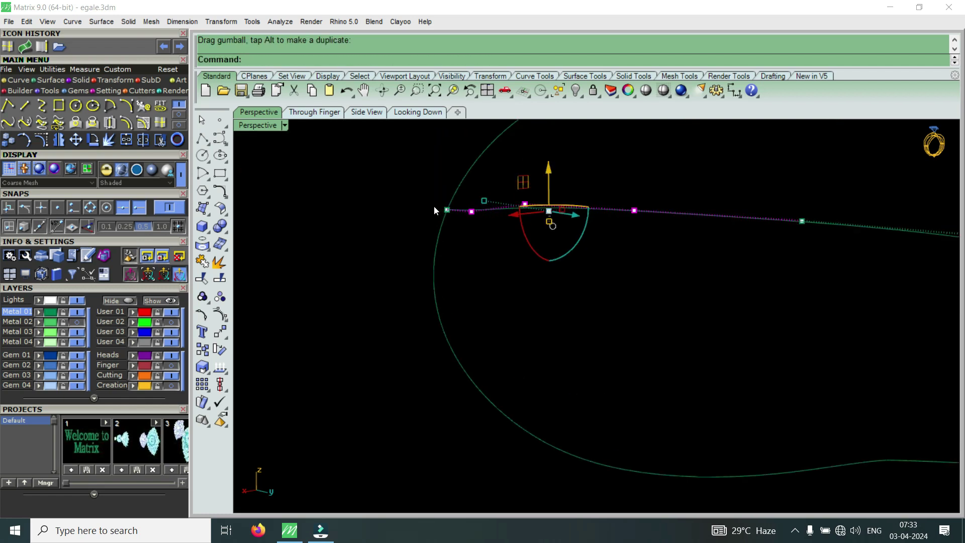
Select the curve's end points and snap its endpoint onto the circle using Move with Near snap
right_click_drag(434, 205, 482, 232)
left_click_drag(464, 230, 714, 175)
mouse_move(565, 167)
left_mouse_down()
mouse_move(430, 198)
mouse_move(453, 216)
left_mouse_up()
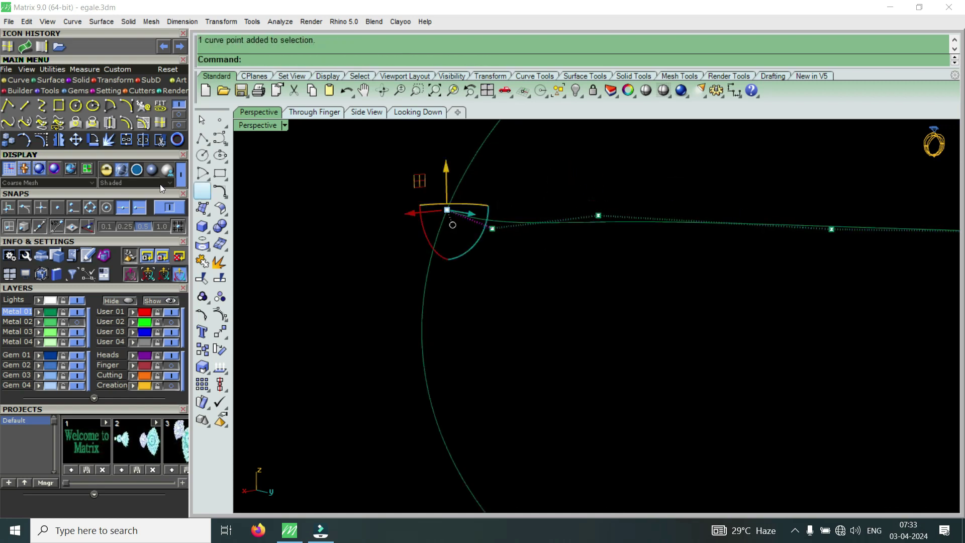
left_click(76, 140)
left_click(74, 207)
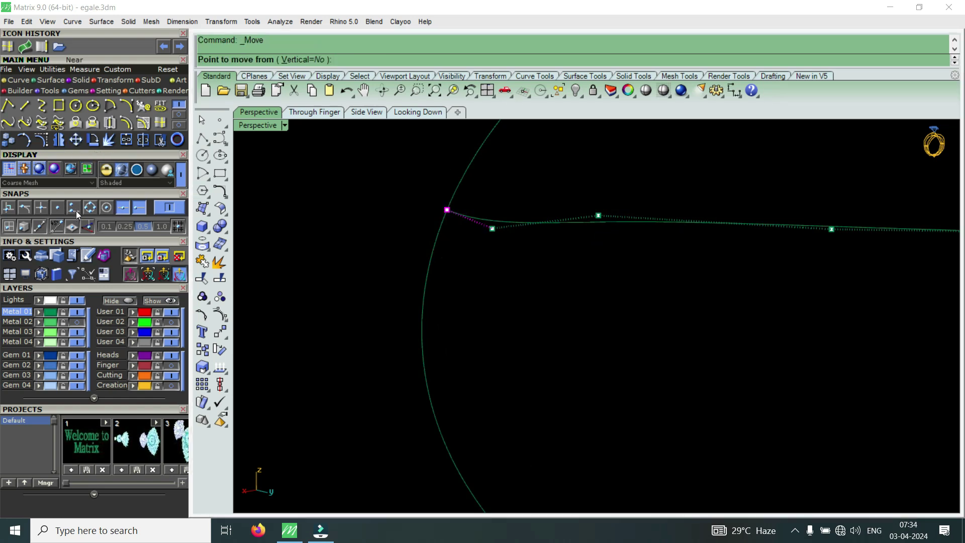
left_click(443, 262)
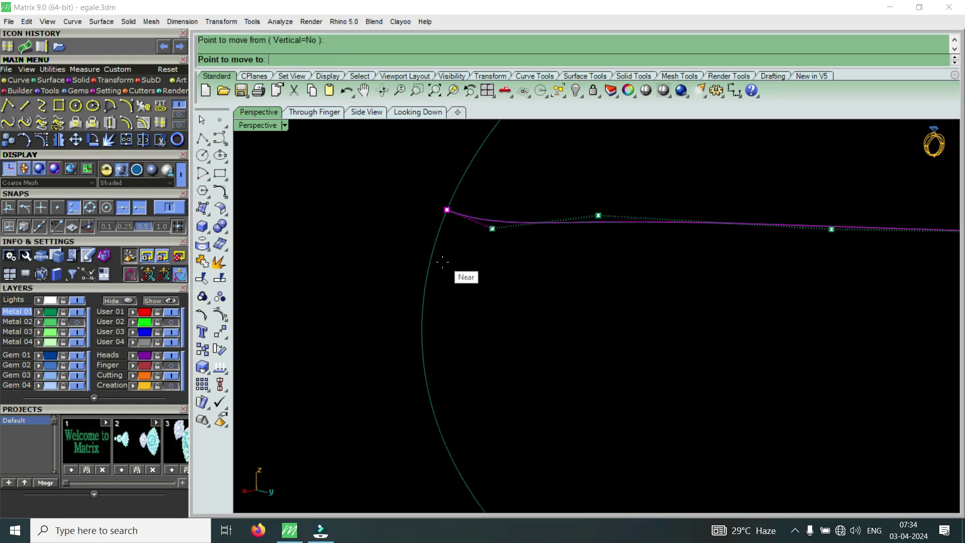
left_click(424, 299)
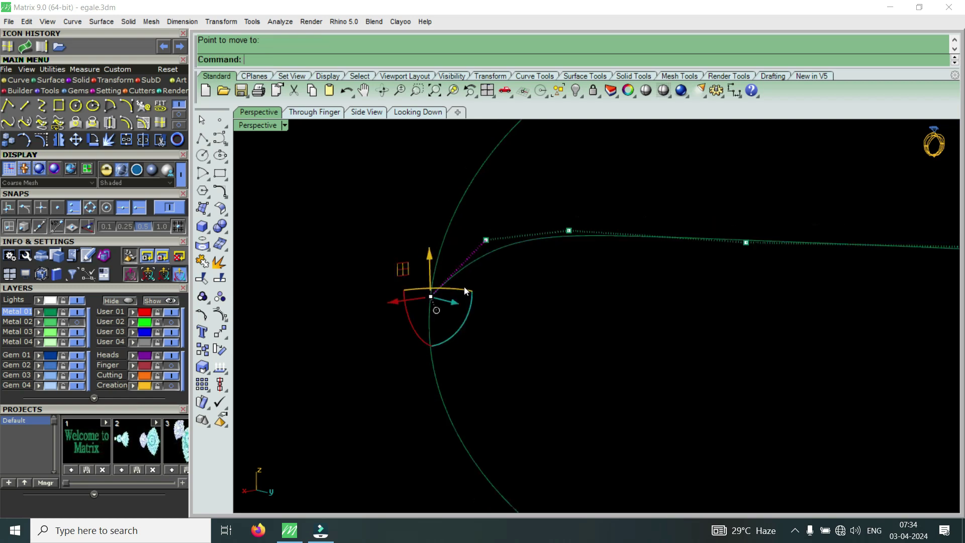
Lower several control points near the curve's start with the gumball
mouse_move(473, 270)
left_mouse_down()
mouse_move(558, 227)
mouse_move(517, 233)
mouse_move(518, 244)
left_mouse_up()
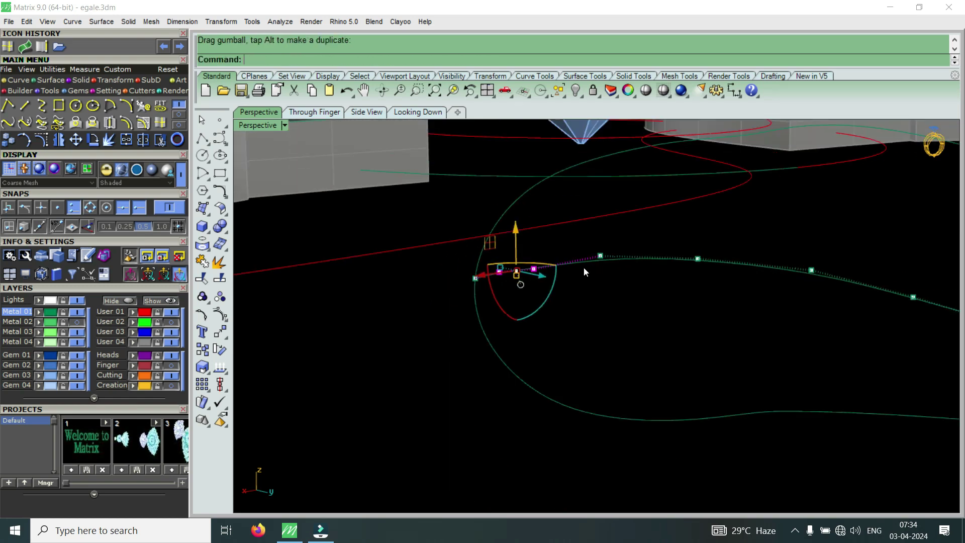
left_click_drag(579, 289, 733, 242)
left_click_drag(654, 227, 667, 236)
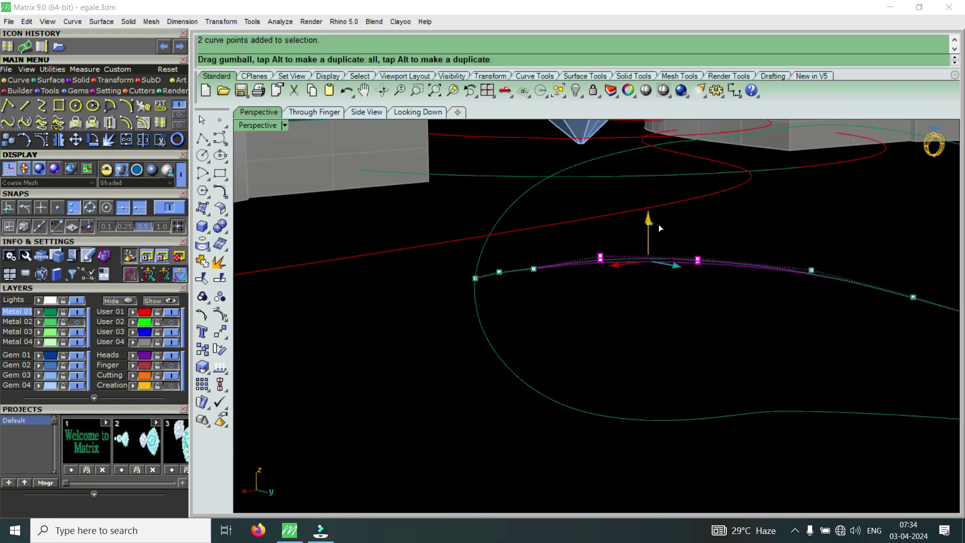
scroll(503, 279, "up", 3)
left_click_drag(492, 280, 593, 248)
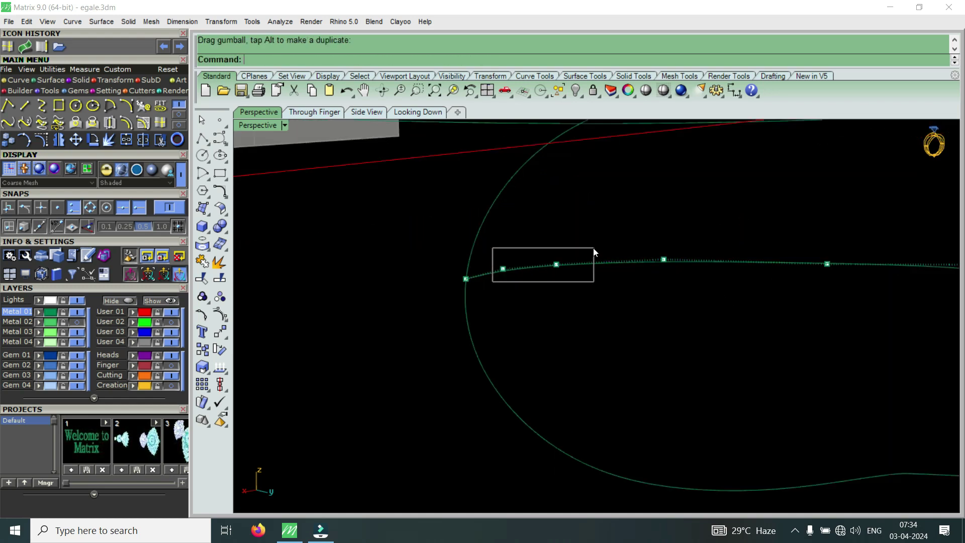
scroll(538, 230, "down", 3)
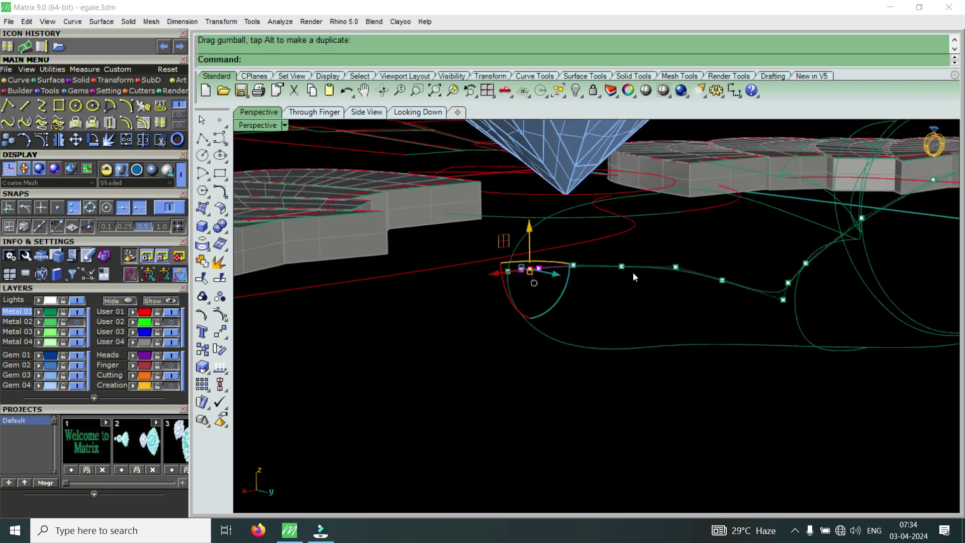
left_click_drag(649, 284, 712, 229)
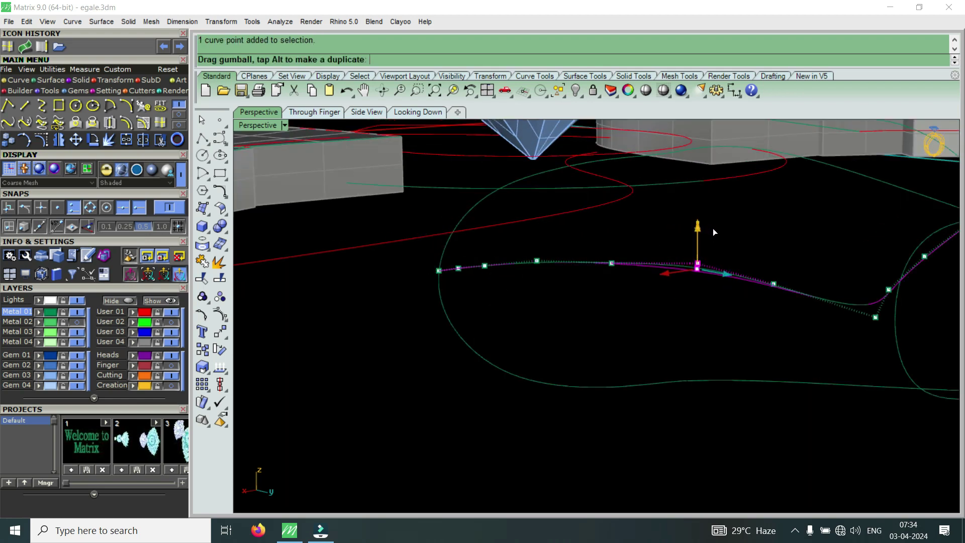
left_click_drag(578, 290, 784, 270)
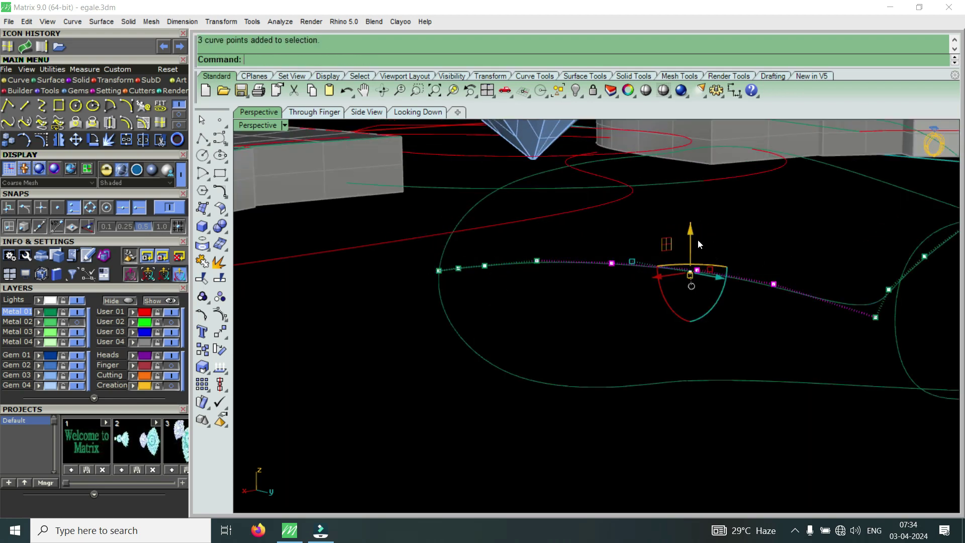
left_click_drag(700, 245, 702, 268)
scroll(703, 268, "up", 2)
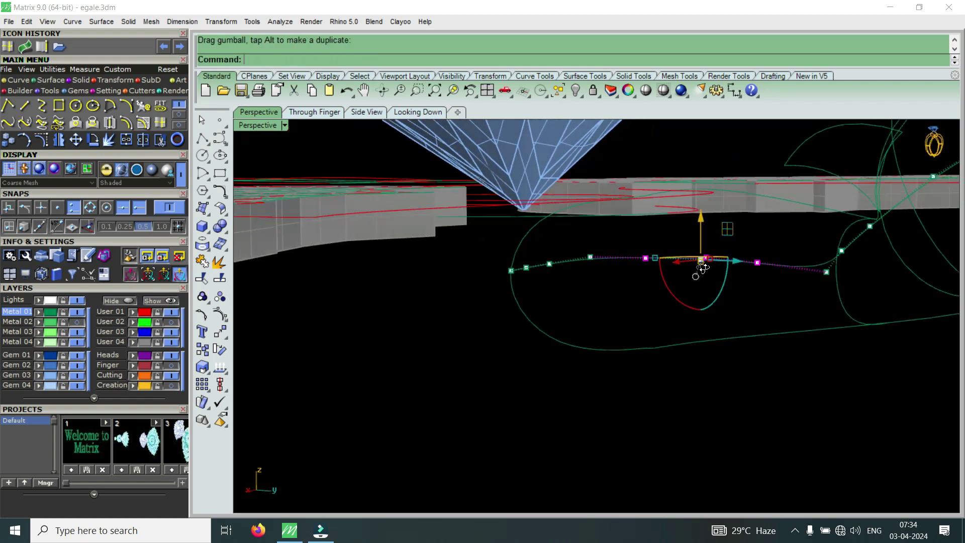
scroll(628, 263, "up", 2)
Nudge the remaining control points along the curve so it flows smoothly, checking from above
left_click_drag(557, 283, 638, 220)
left_click_drag(501, 282, 609, 250)
left_click_drag(555, 224, 558, 220)
scroll(512, 292, "down", 2)
scroll(512, 291, "down", 1)
scroll(592, 325, "up", 3)
left_click_drag(592, 325, 703, 277)
left_click(650, 259)
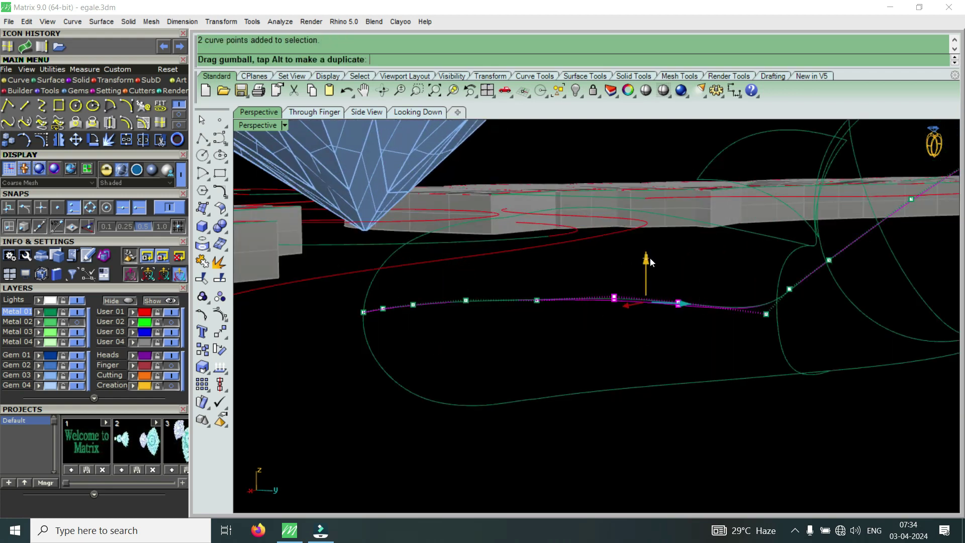
scroll(651, 257, "down", 2)
scroll(705, 290, "up", 2)
left_click(707, 310)
left_click(704, 280)
scroll(701, 278, "down", 3)
scroll(706, 280, "down", 1)
mouse_move(763, 296)
right_mouse_down()
mouse_move(685, 381)
mouse_move(761, 370)
right_mouse_up()
scroll(685, 380, "down", 3)
Briefly show, then hide, the eagle reference photo on the User 02 layer
scroll(671, 330, "up", 2)
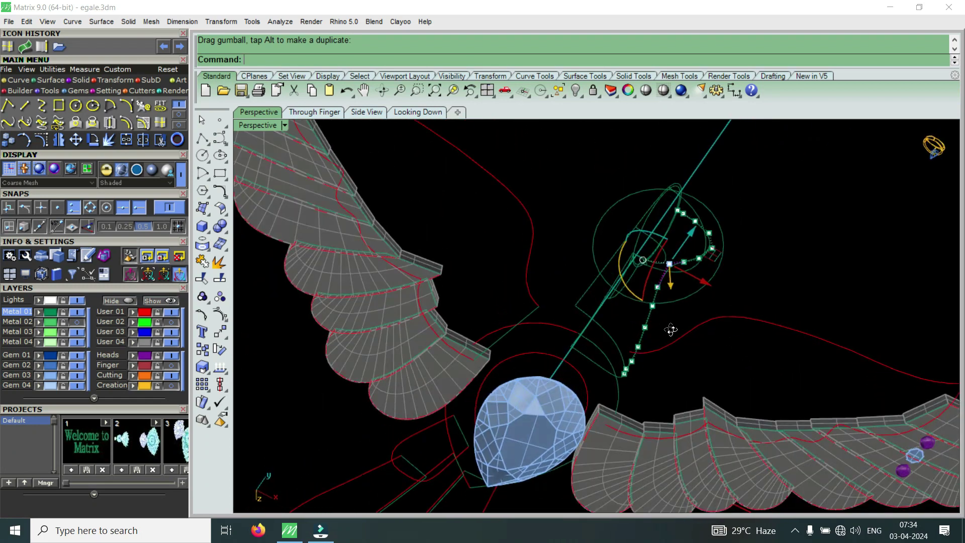
right_click_drag(672, 329, 694, 279)
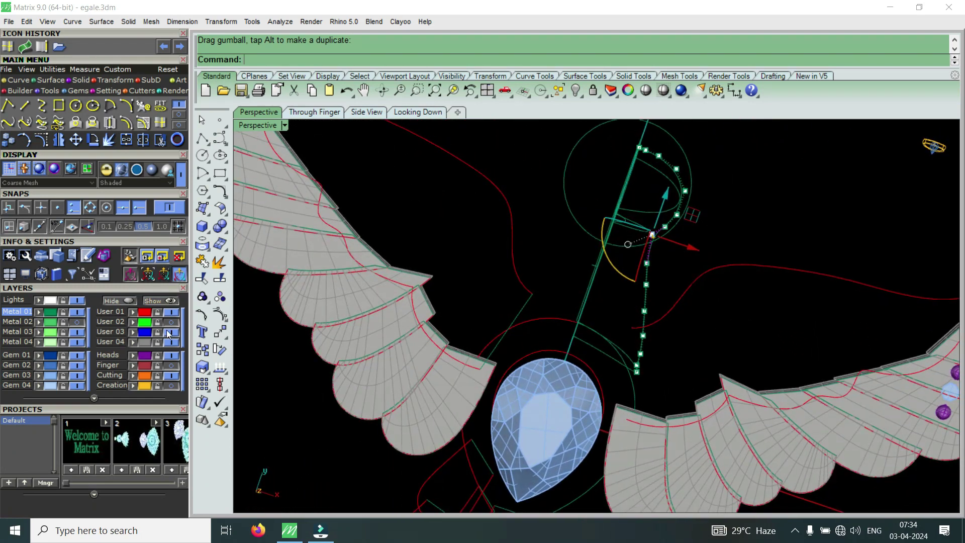
left_click(171, 323)
left_click(171, 324)
scroll(672, 244, "up", 5)
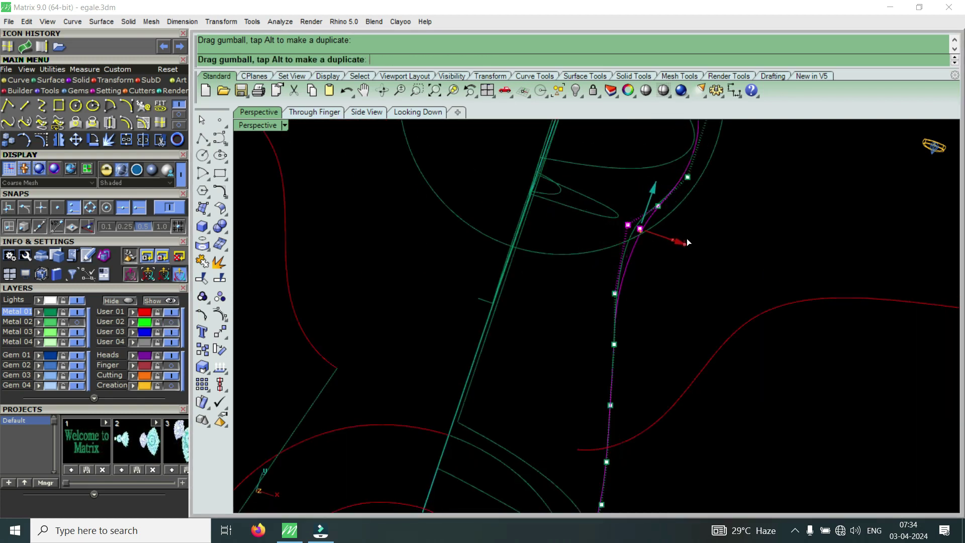
Shift a neck-curve control point to the right to refine the neck shape
mouse_move(585, 319)
left_mouse_down()
mouse_move(634, 267)
mouse_move(634, 289)
left_mouse_up()
scroll(634, 289, "down", 3)
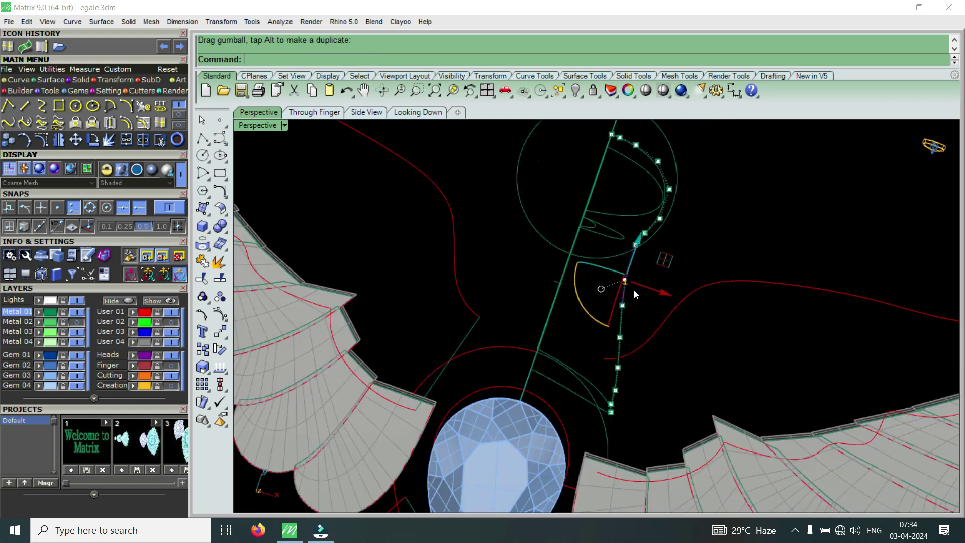
mouse_move(642, 205)
right_mouse_down()
mouse_move(631, 282)
mouse_move(529, 241)
mouse_move(532, 263)
mouse_move(741, 290)
right_mouse_up()
scroll(642, 324, "up", 2)
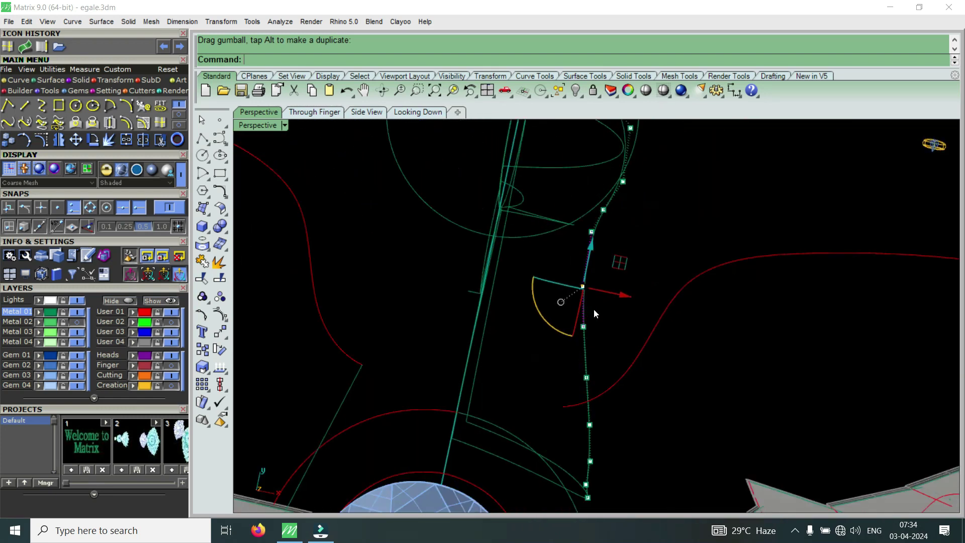
mouse_move(610, 261)
right_mouse_down()
mouse_move(624, 150)
mouse_move(577, 314)
mouse_move(582, 262)
right_mouse_up()
left_click_drag(555, 236, 661, 300)
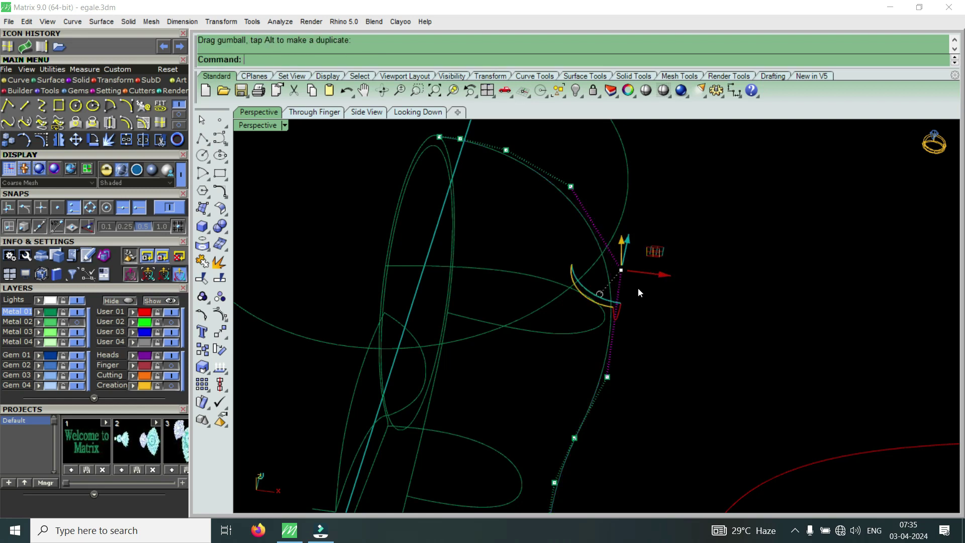
right_click_drag(637, 288, 562, 246)
left_click(593, 222)
left_click_drag(636, 226, 640, 222)
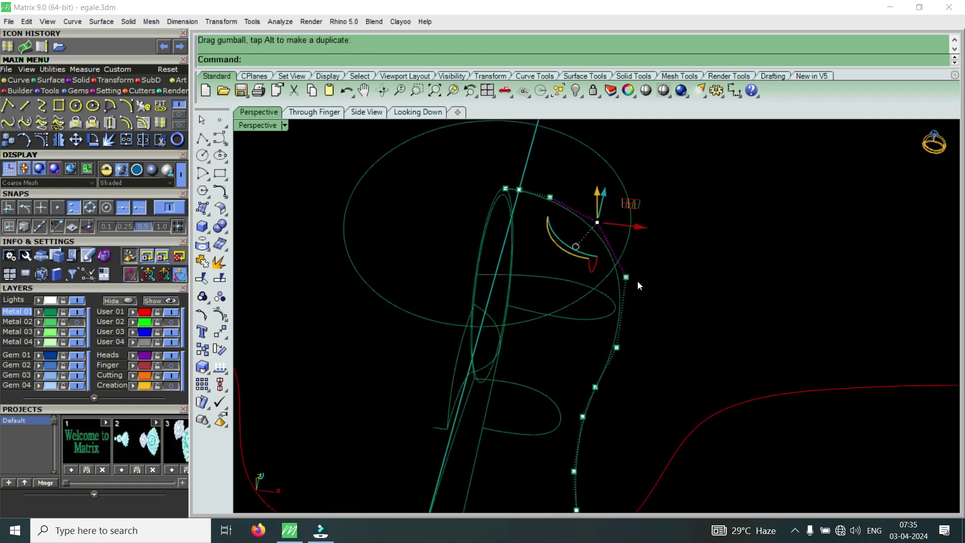
key("Escape")
mouse_move(636, 281)
right_mouse_down()
mouse_move(637, 336)
mouse_move(623, 317)
mouse_move(616, 328)
right_mouse_up()
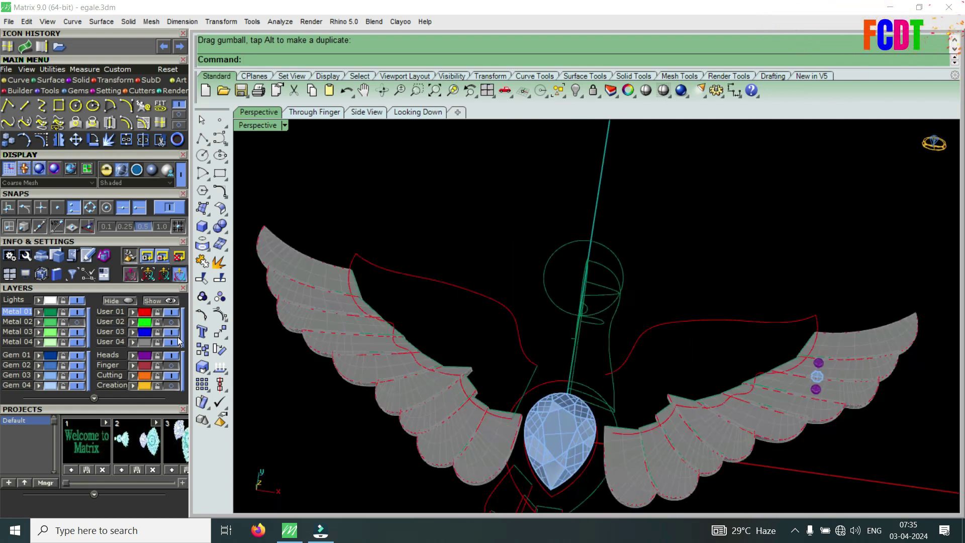
Turn on the head ellipse's control points and stretch three of them sideways
scroll(604, 310, "up", 5)
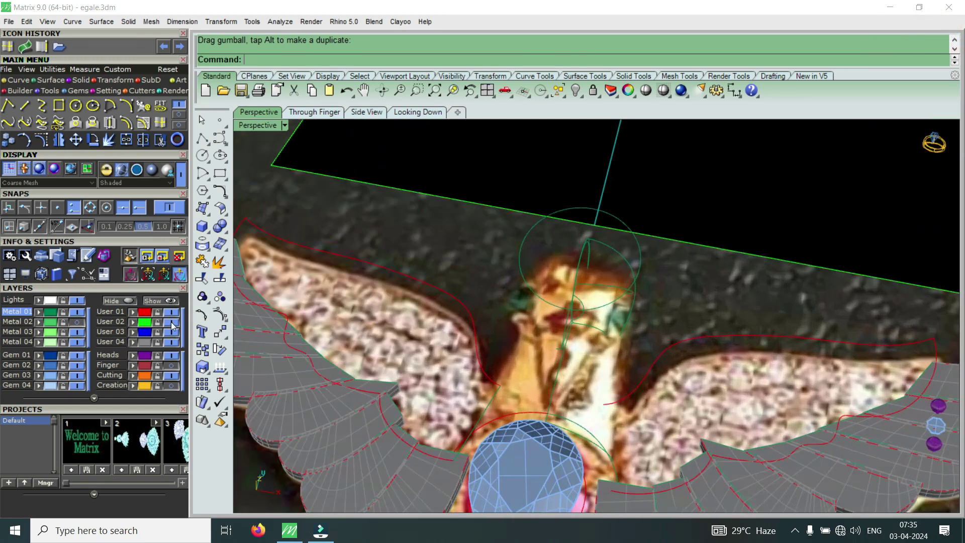
scroll(613, 314, "up", 3)
scroll(608, 299, "up", 1)
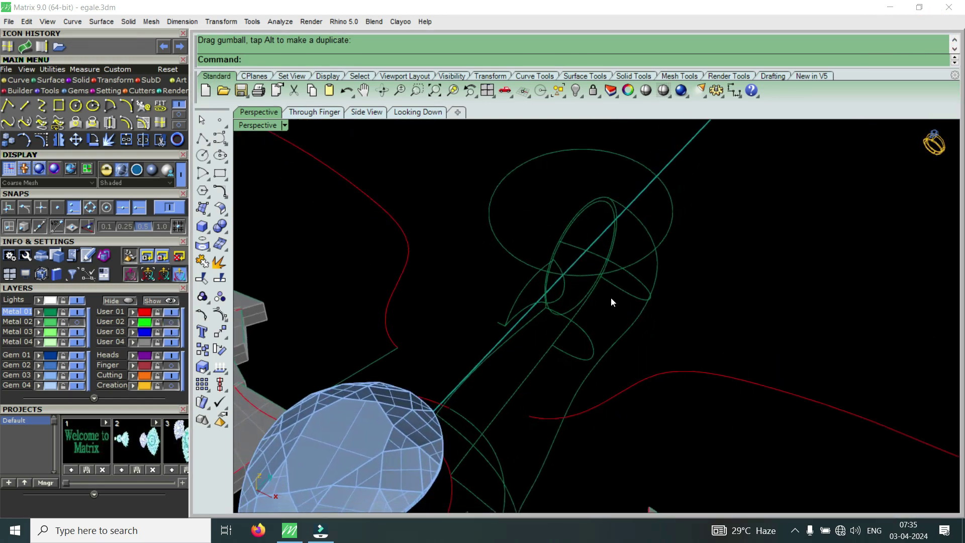
scroll(678, 297, "up", 2)
scroll(720, 309, "up", 1)
scroll(663, 257, "up", 1)
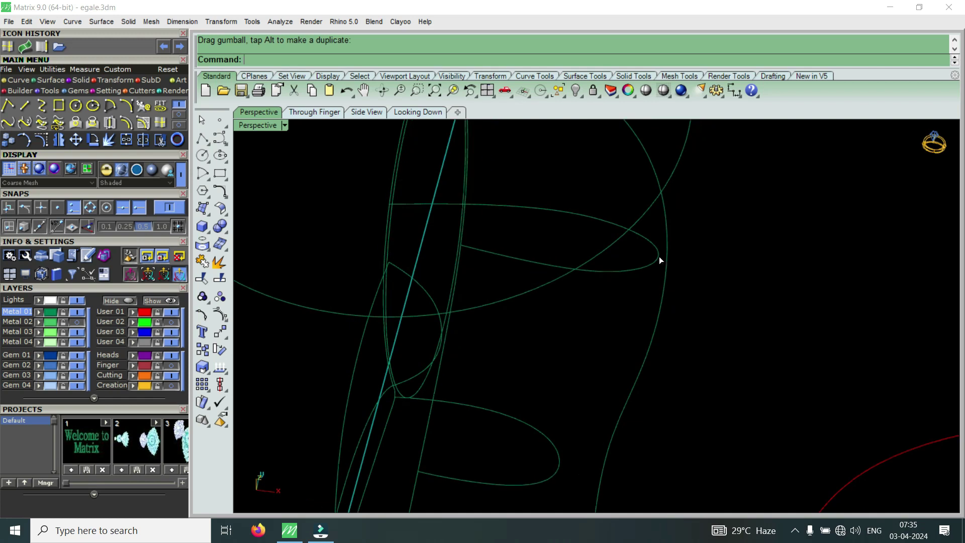
left_click(659, 259)
left_click(43, 142)
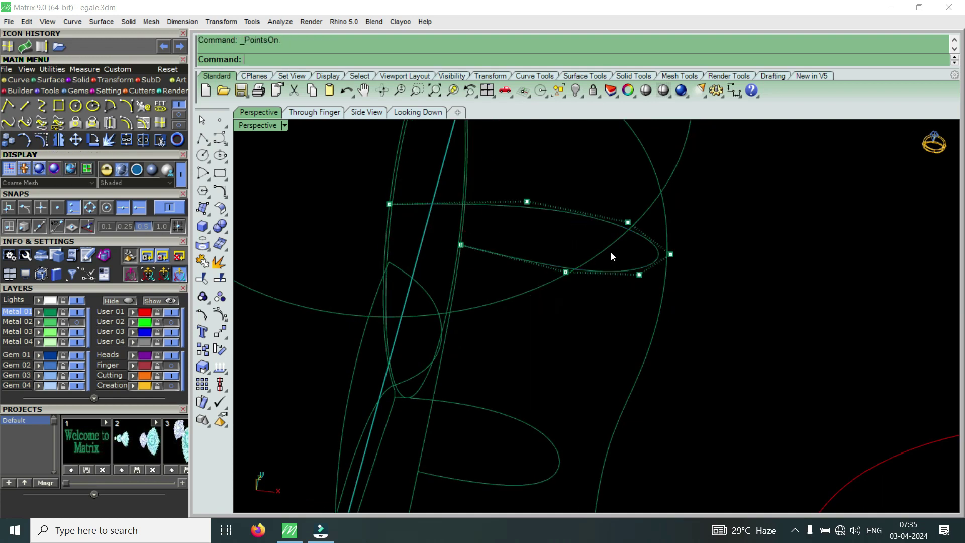
left_click_drag(610, 314, 686, 224)
left_click_drag(690, 258, 703, 259)
Move the selected ellipse points a little further along X
scroll(667, 257, "up", 2)
scroll(672, 260, "up", 2)
scroll(676, 265, "up", 2)
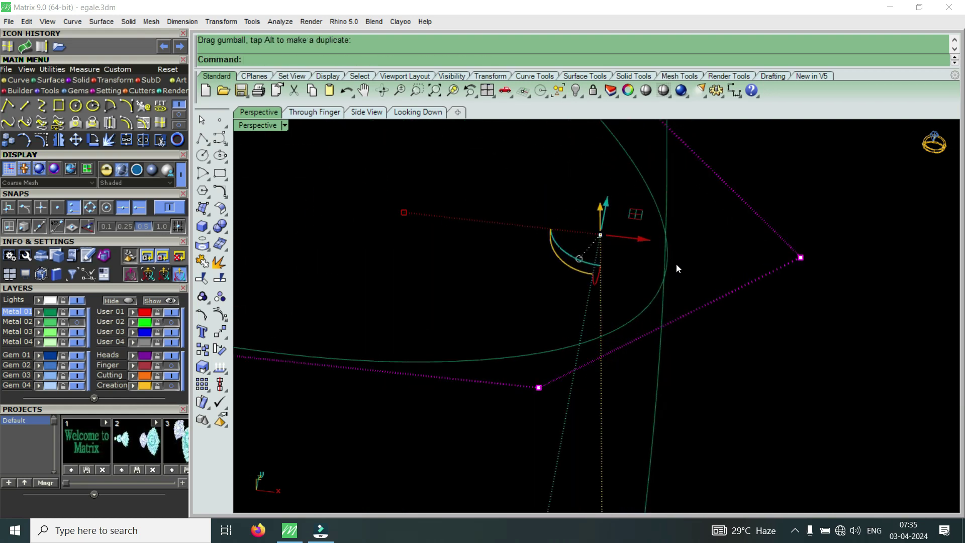
scroll(673, 271, "down", 2)
left_click_drag(685, 261, 687, 259)
scroll(658, 254, "down", 2)
scroll(654, 249, "down", 2)
right_click_drag(654, 249, 578, 301)
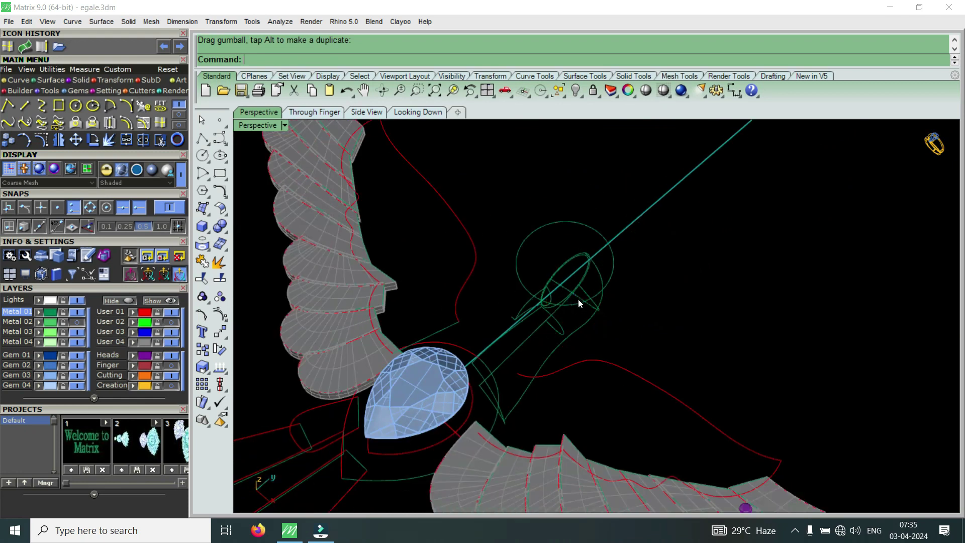
right_click_drag(579, 300, 479, 337)
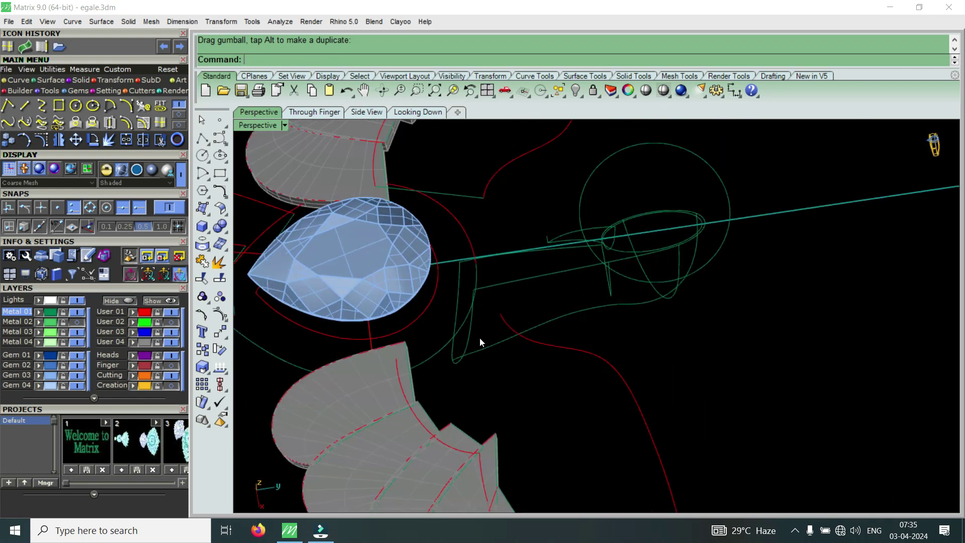
Start NetworkSrf (Ne) and pick the upper and lower head/neck profile curves
type("N")
type("etworkSrf")
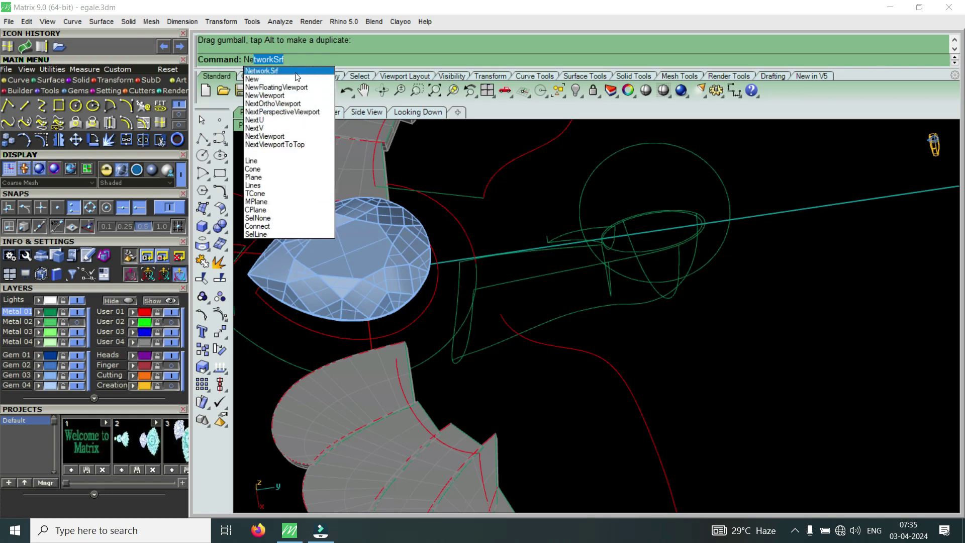
key("Return")
mouse_move(503, 328)
right_mouse_down()
mouse_move(485, 296)
mouse_move(511, 317)
mouse_move(475, 249)
mouse_move(469, 338)
mouse_move(457, 312)
mouse_move(473, 287)
right_mouse_up()
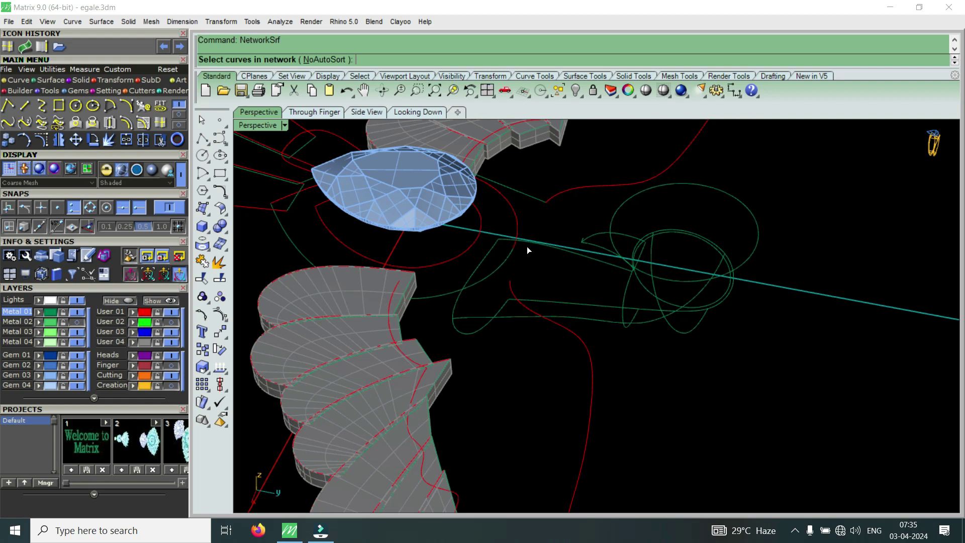
scroll(578, 254, "up", 2)
scroll(519, 218, "up", 2)
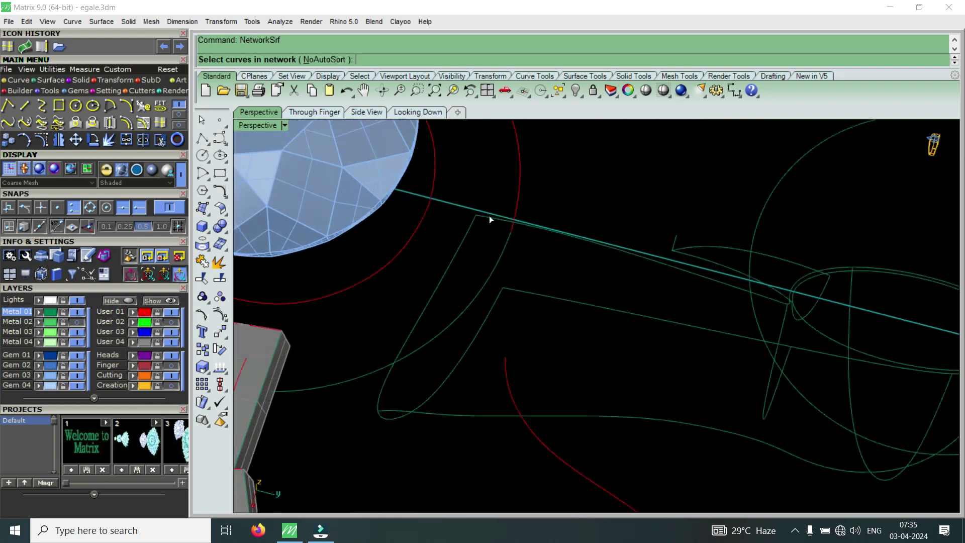
scroll(489, 216, "up", 2)
left_click(489, 219)
scroll(487, 219, "down", 3)
left_click(575, 280)
Add the loop curve and finish to build the head/neck network surface
mouse_move(590, 350)
right_mouse_down()
mouse_move(581, 301)
mouse_move(542, 334)
right_mouse_up()
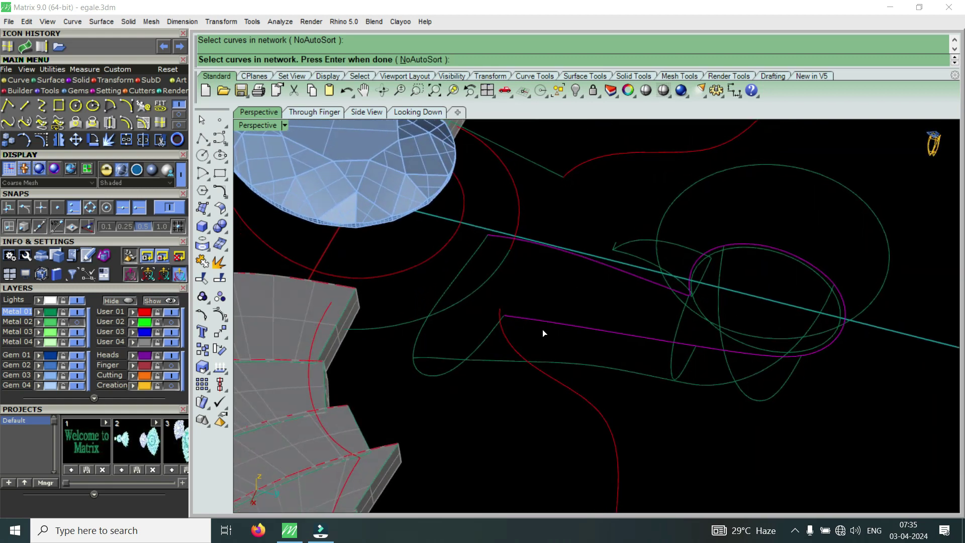
left_click(418, 374)
mouse_move(576, 399)
right_mouse_down()
mouse_move(558, 325)
mouse_move(586, 358)
right_mouse_up()
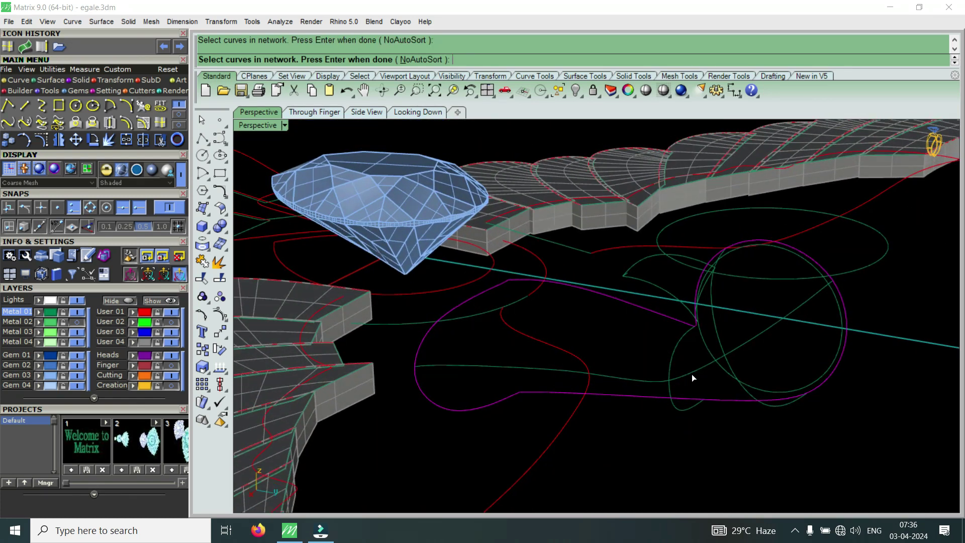
right_click_drag(723, 372, 717, 414)
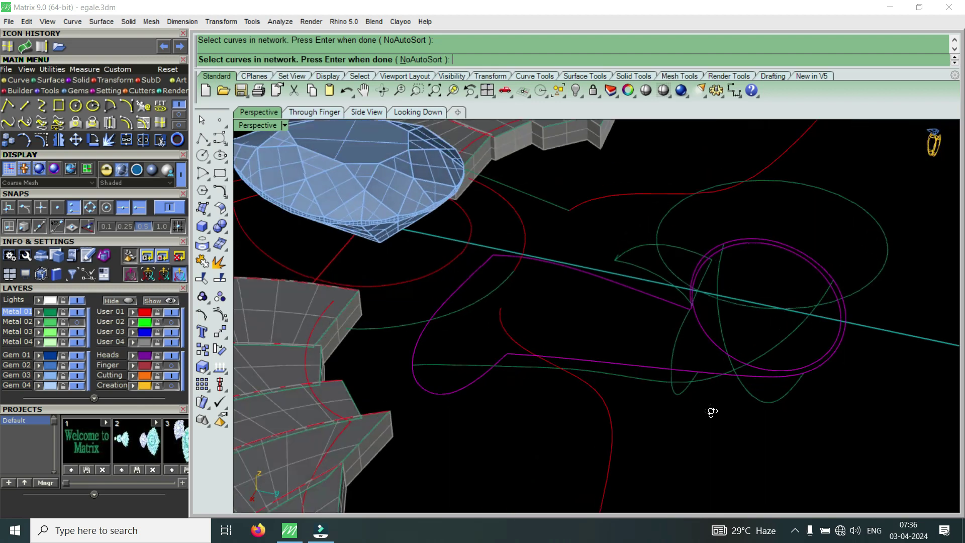
right_click_drag(732, 381, 730, 417)
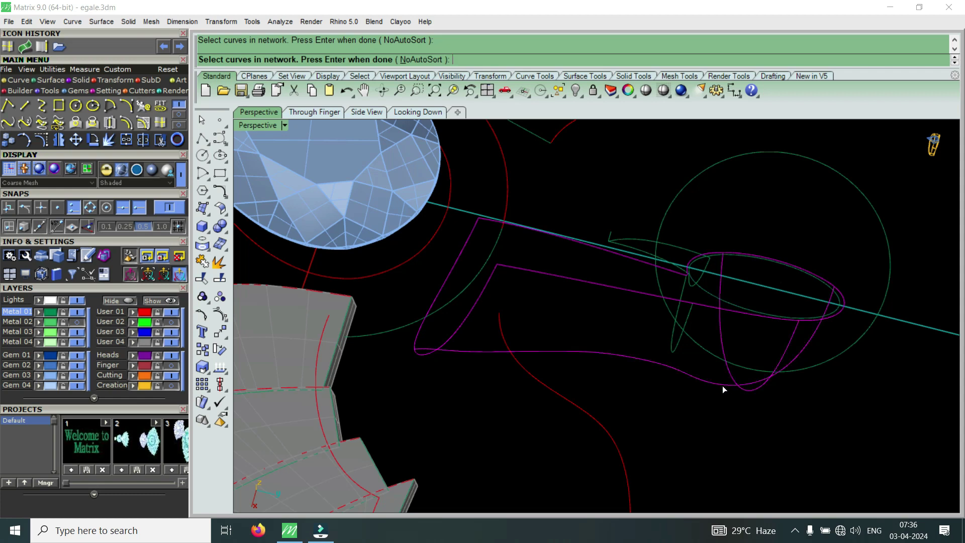
key("Return")
key("Return")
mouse_move(673, 379)
right_mouse_down()
mouse_move(717, 413)
mouse_move(681, 366)
mouse_move(690, 317)
mouse_move(687, 370)
mouse_move(663, 310)
mouse_move(664, 318)
mouse_move(555, 282)
mouse_move(503, 250)
mouse_move(625, 280)
mouse_move(722, 437)
mouse_move(641, 305)
right_mouse_up()
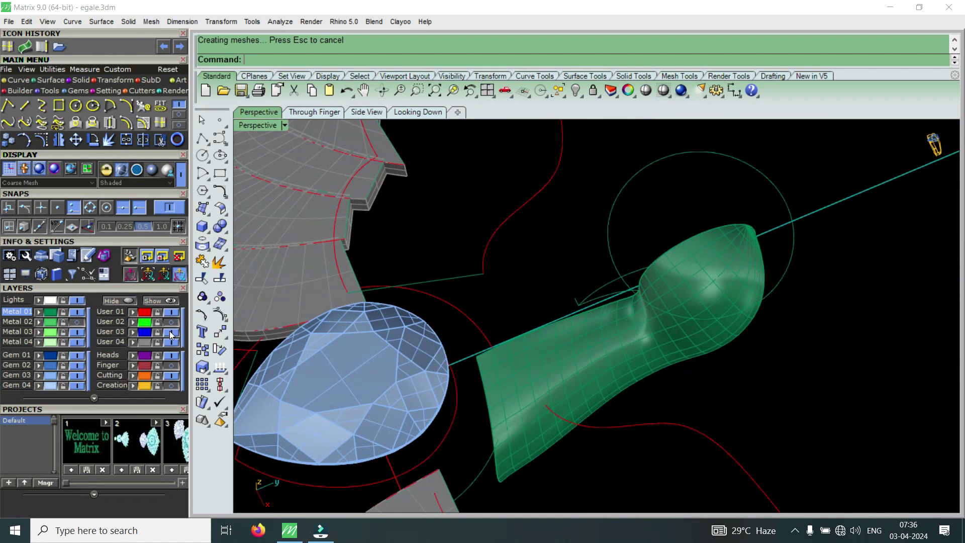
Orbit the eagle upright and page the Tools panel to the next icon set
mouse_move(616, 307)
right_mouse_down()
mouse_move(694, 326)
mouse_move(685, 333)
right_mouse_up()
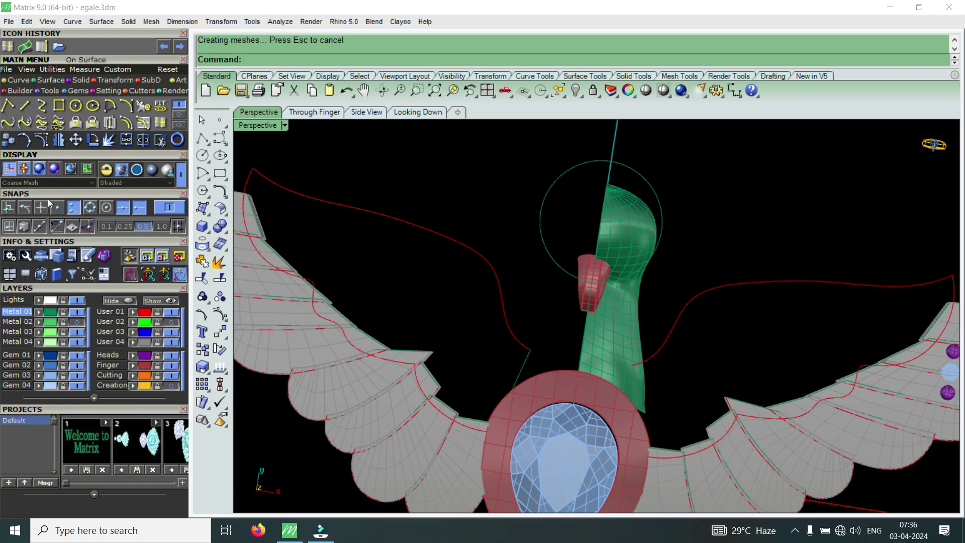
left_click(48, 91)
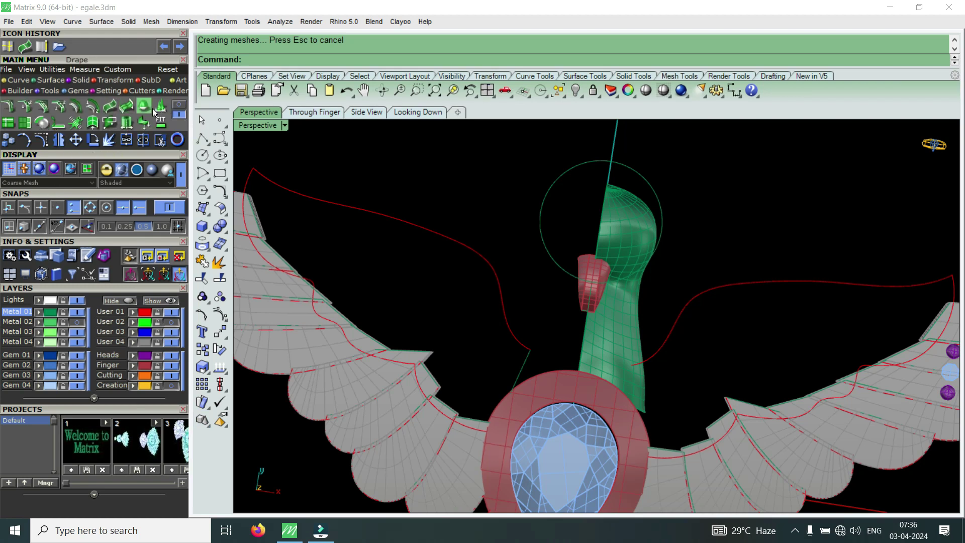
left_click(180, 107)
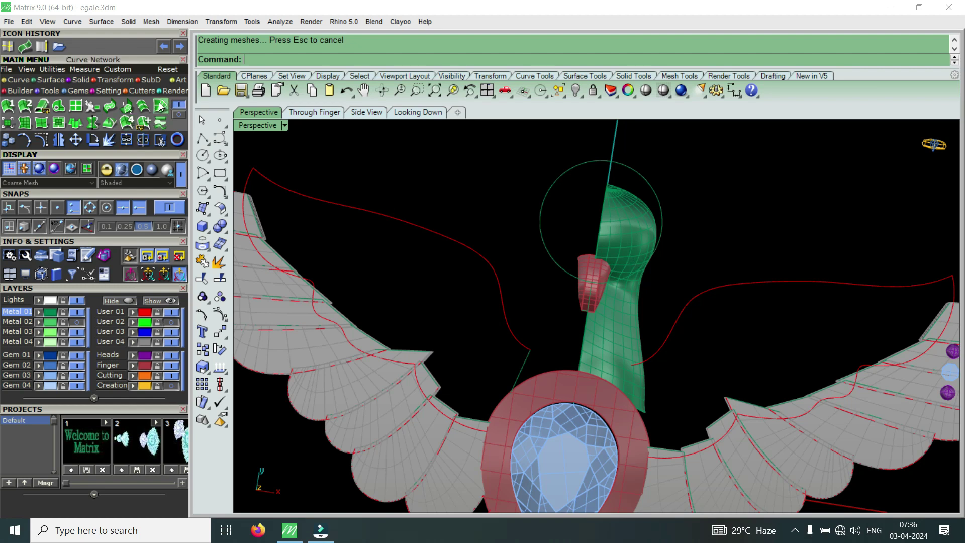
Cancel the typed Ne command and turn on the Metal 02 and Creation layers
type("Ne")
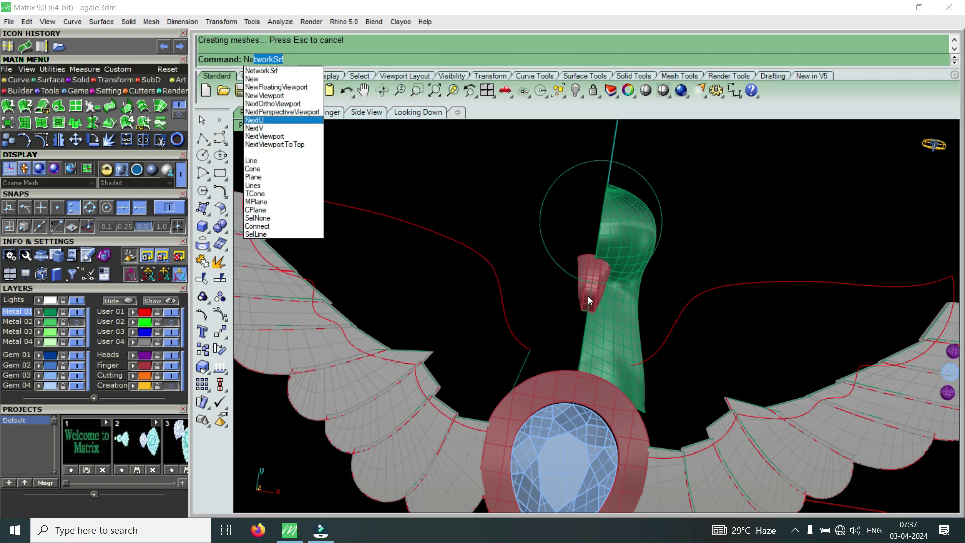
key("Escape")
right_click_drag(630, 290, 615, 326)
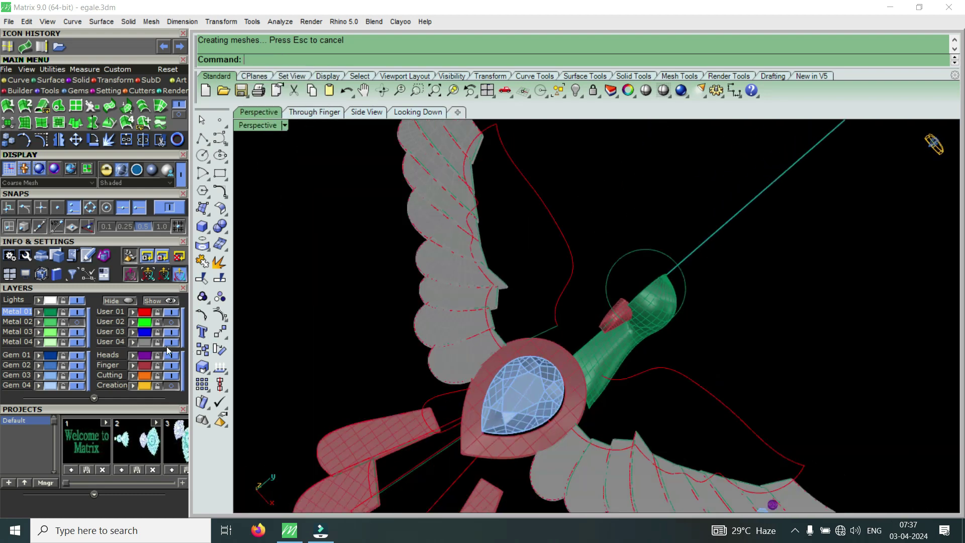
left_click(76, 322)
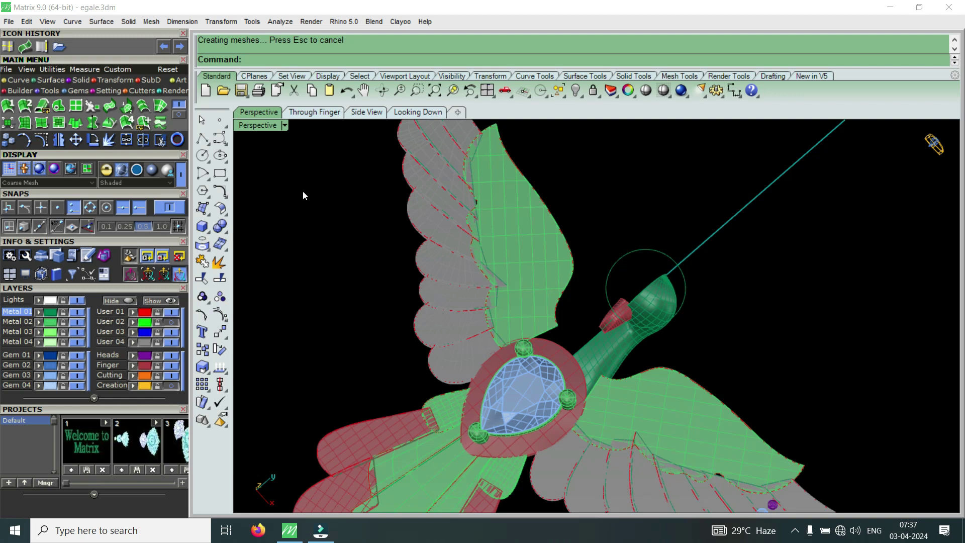
left_click(171, 385)
right_click_drag(603, 302, 646, 291)
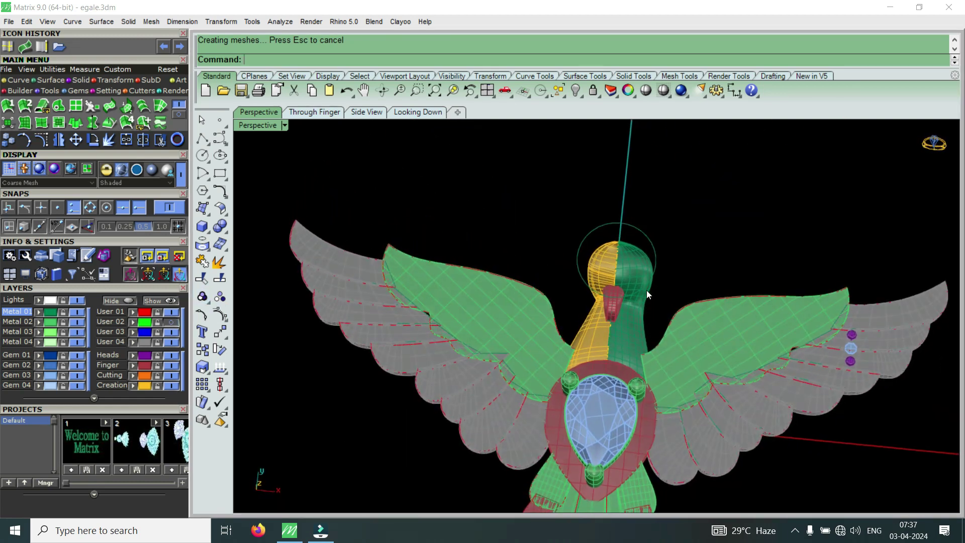
Switch the Perspective viewport to the Machine display mode
scroll(646, 291, "up", 3)
scroll(553, 314, "up", 2)
scroll(551, 293, "down", 1)
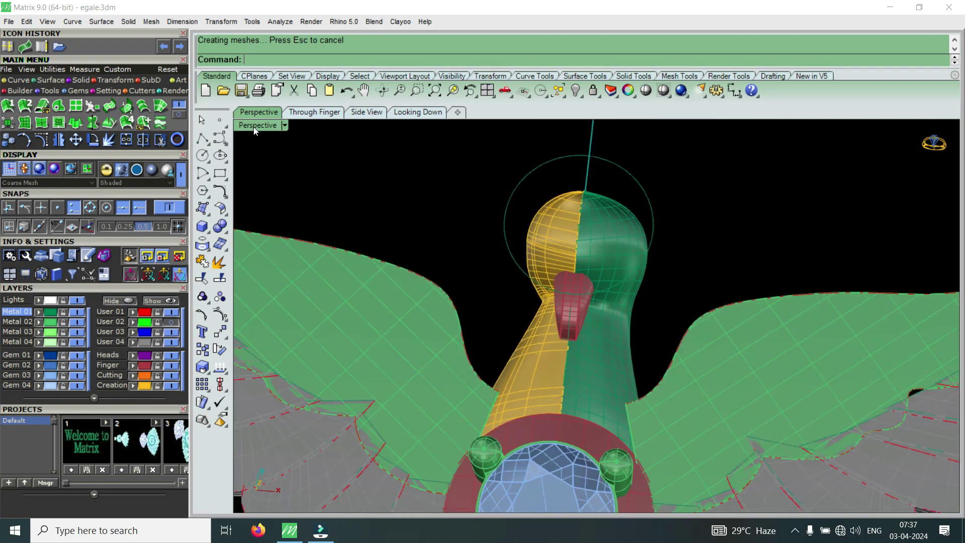
left_click(255, 126)
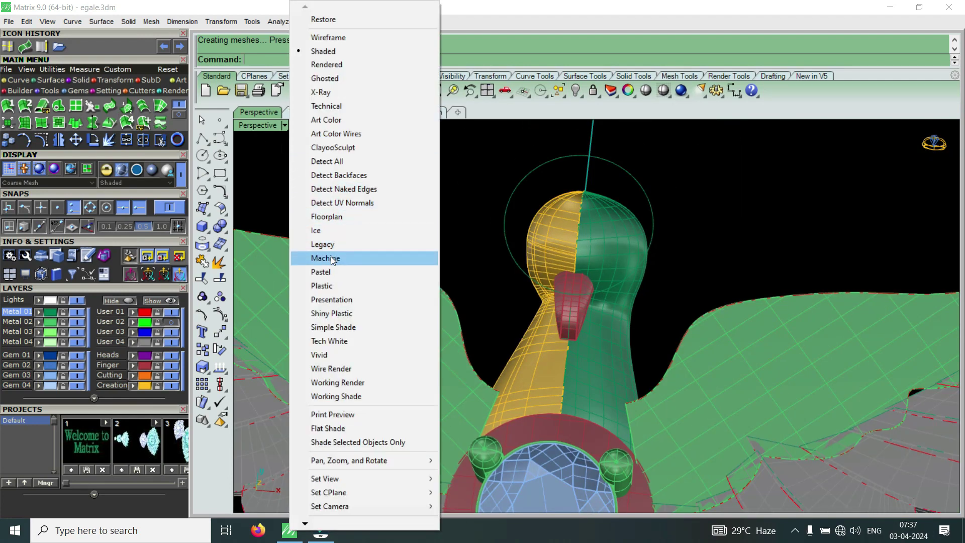
left_click(331, 261)
scroll(626, 321, "down", 3)
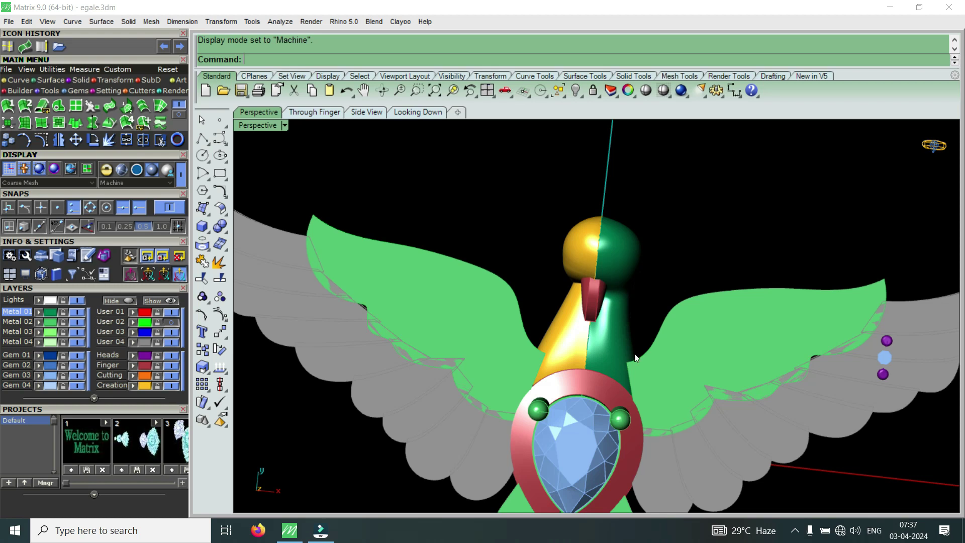
scroll(614, 344, "up", 3)
right_click_drag(622, 305, 600, 325)
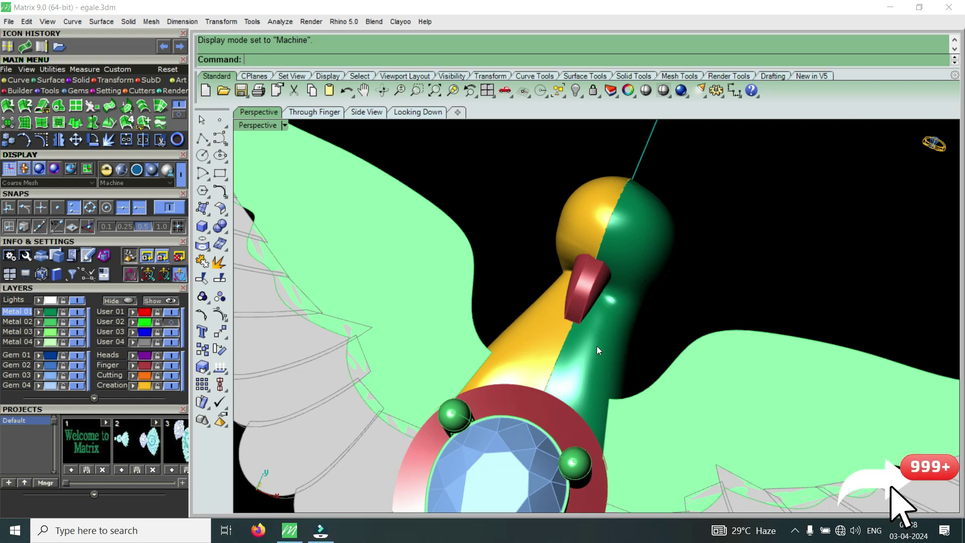
mouse_move(597, 350)
right_mouse_down()
mouse_move(575, 246)
mouse_move(535, 238)
mouse_move(661, 345)
mouse_move(619, 325)
mouse_move(629, 343)
right_mouse_up()
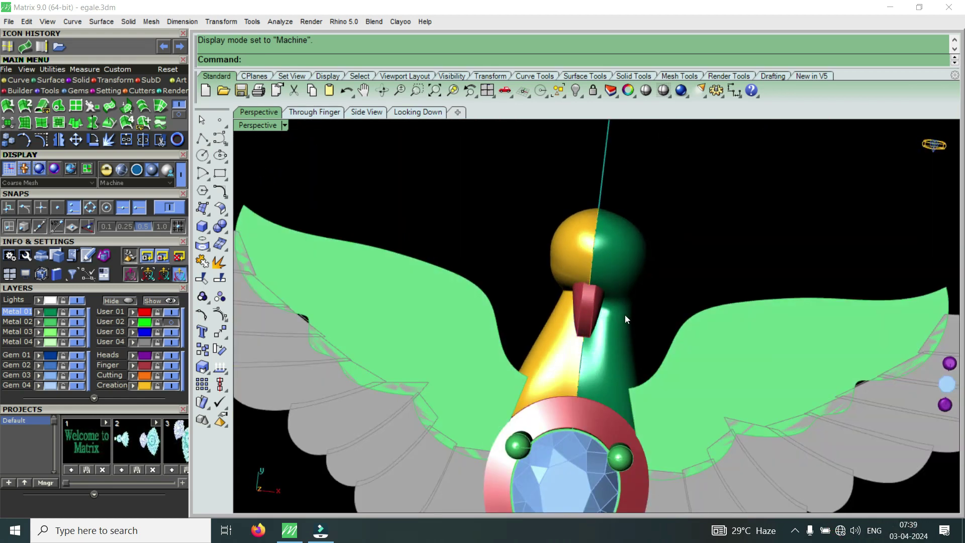
Delete the yellow head half and select the green half
left_click(632, 282)
left_click(564, 368)
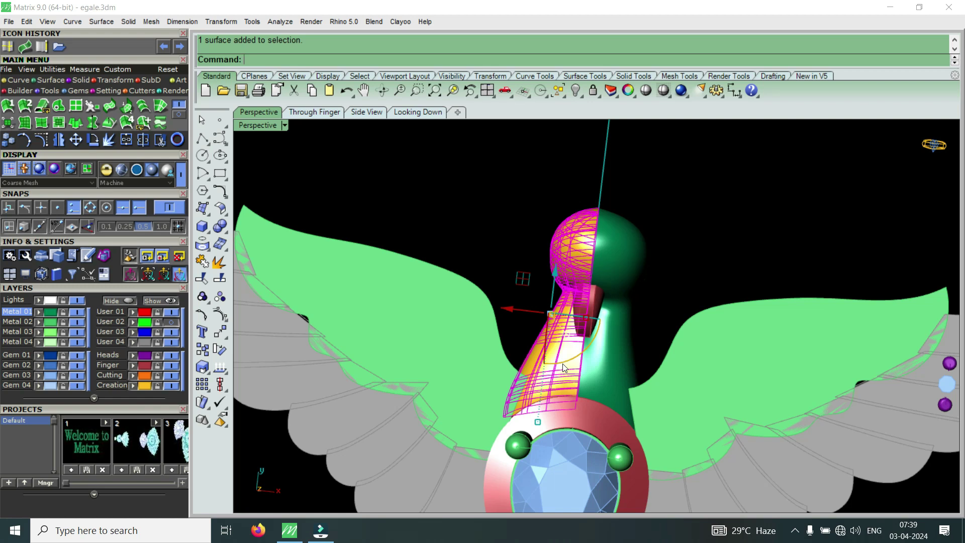
key("Delete")
left_click(603, 383)
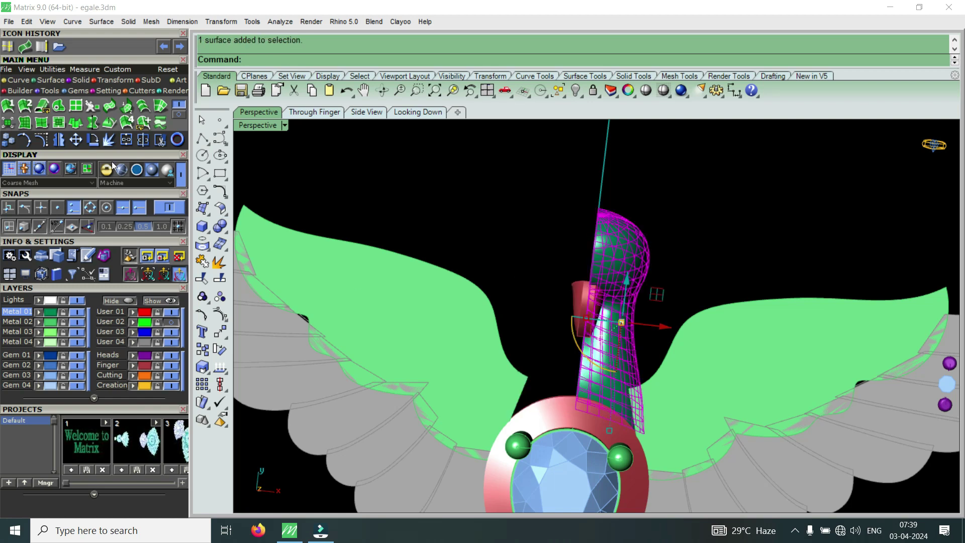
Mirror the green half across the centre line from 0, then restore the four-view layout
left_click(59, 140)
type("0")
key("Return")
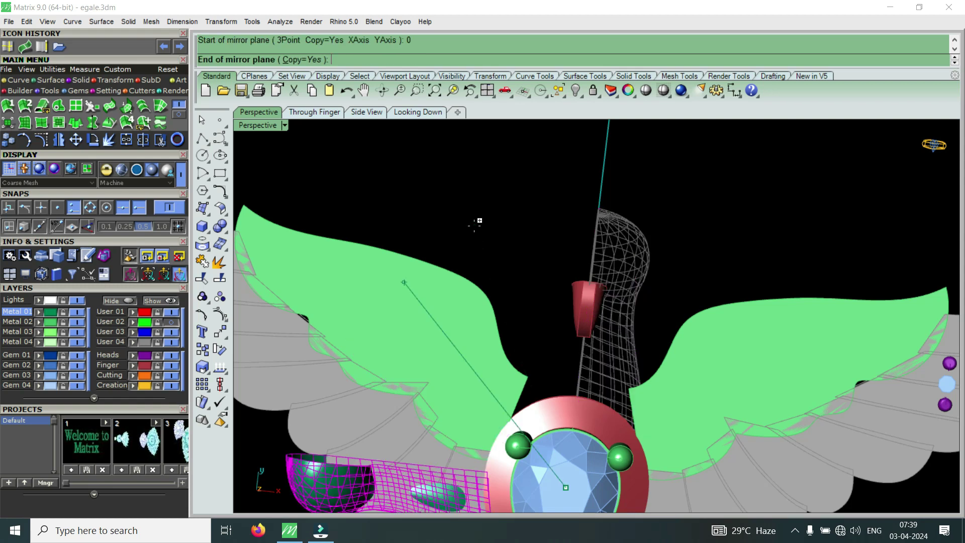
left_click(553, 211)
scroll(558, 231, "down", 1)
scroll(561, 245, "down", 2)
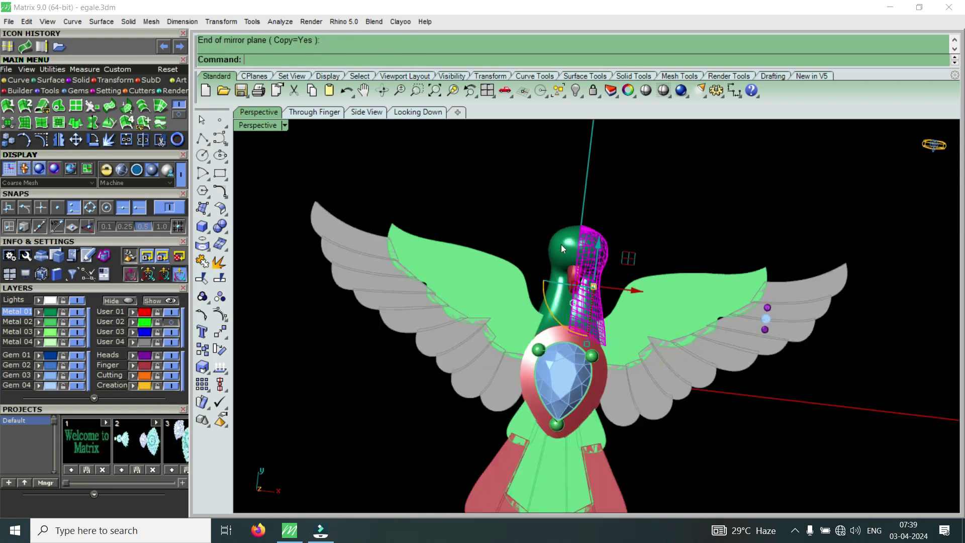
double_click(256, 126)
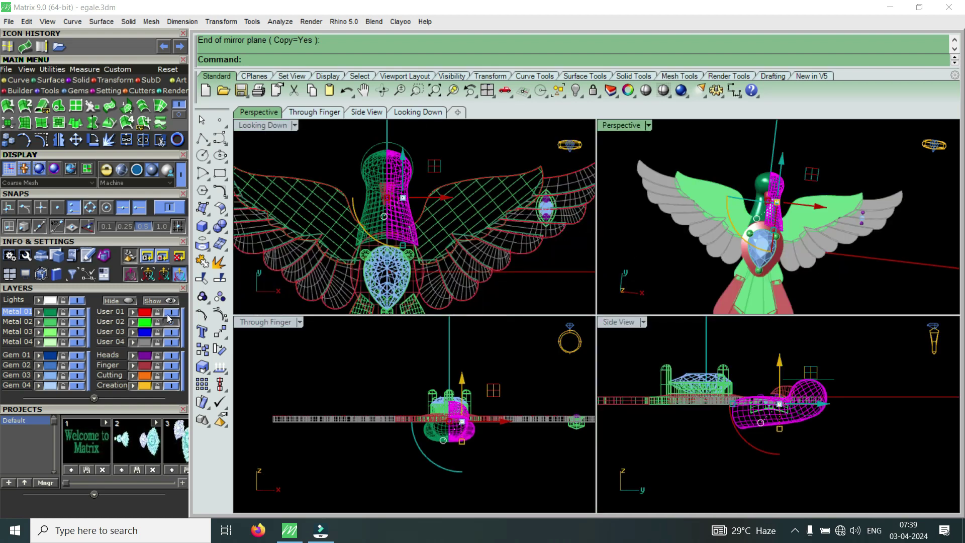
Select the beak piece on the eagle's head in an enlarged Perspective view
scroll(398, 180, "up", 4)
scroll(397, 181, "up", 1)
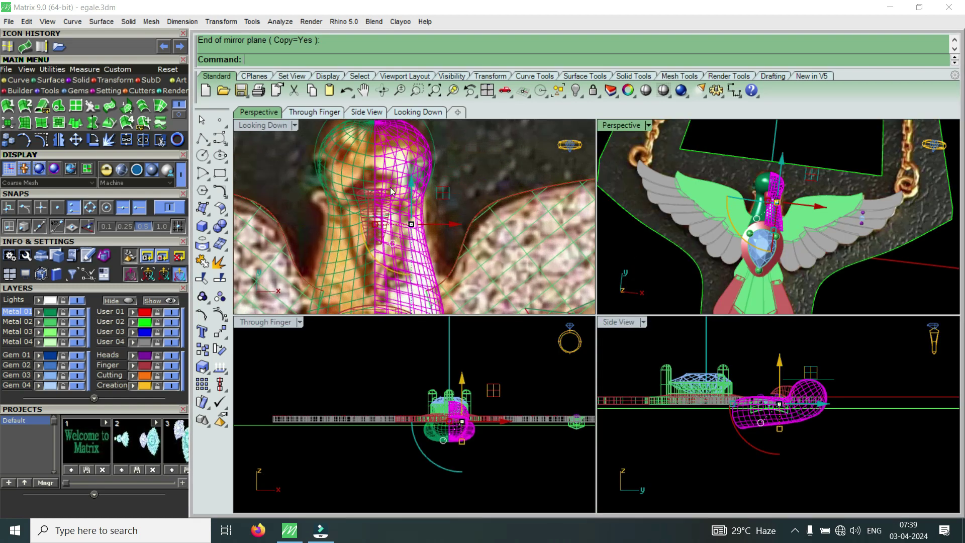
double_click(630, 128)
mouse_move(703, 316)
right_mouse_down()
mouse_move(609, 273)
mouse_move(584, 212)
right_mouse_up()
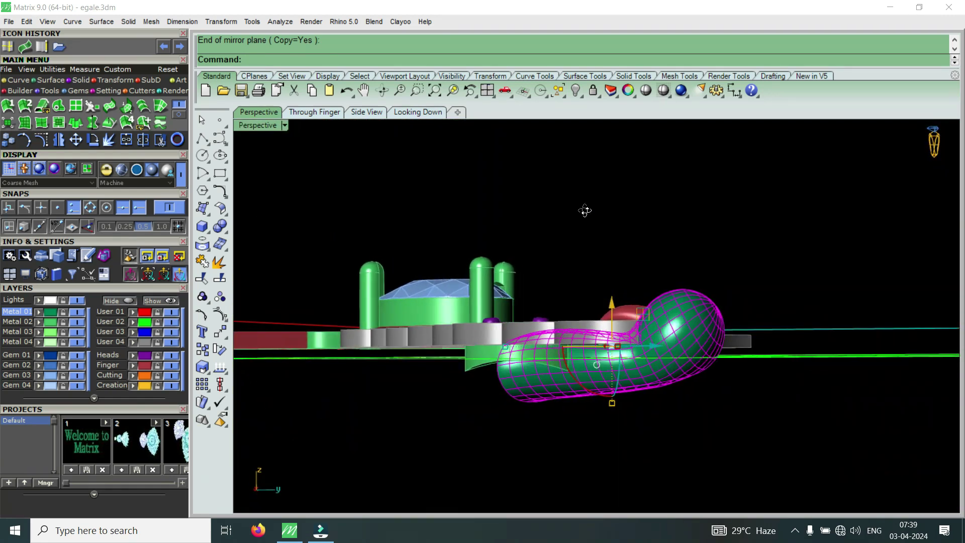
scroll(635, 328, "up", 3)
left_click(633, 368)
scroll(635, 352, "down", 5)
scroll(492, 306, "up", 3)
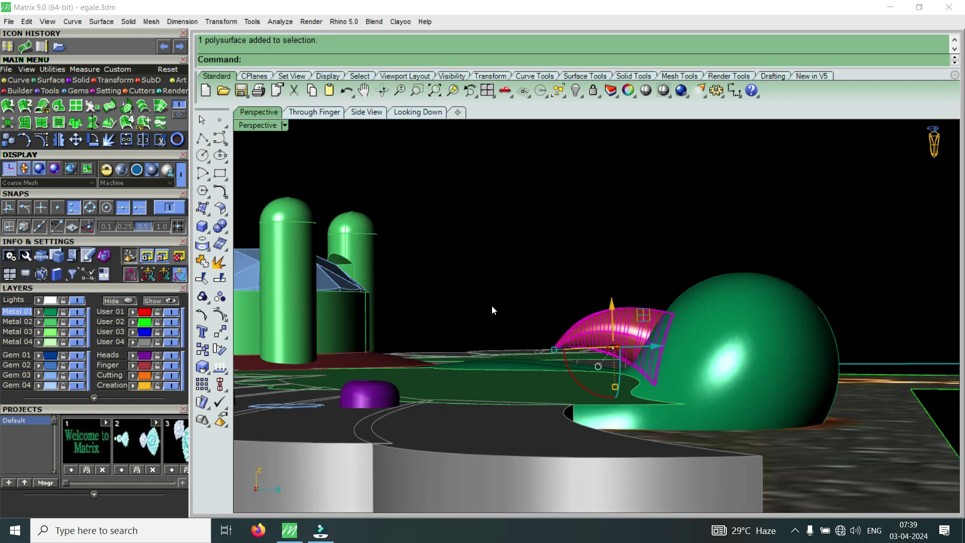
double_click(261, 123)
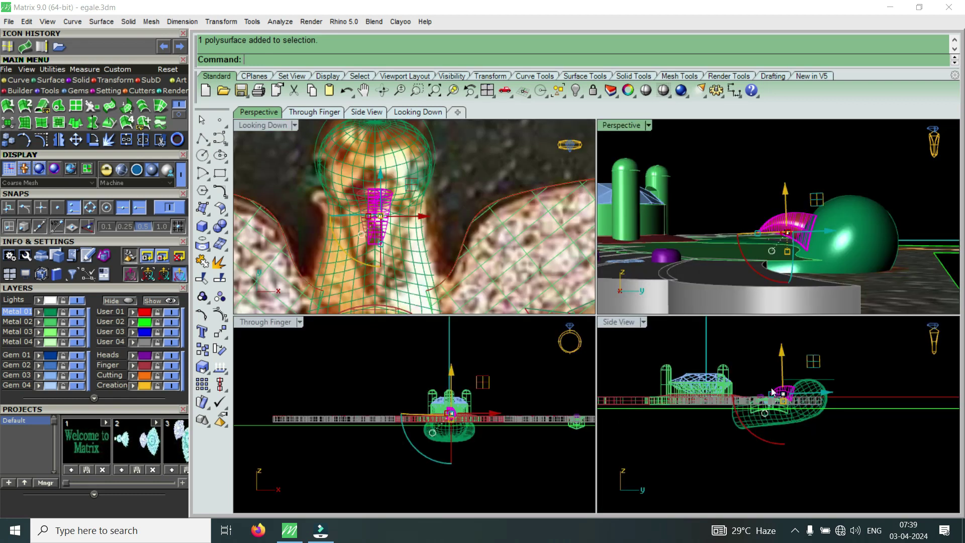
scroll(787, 414, "up", 3)
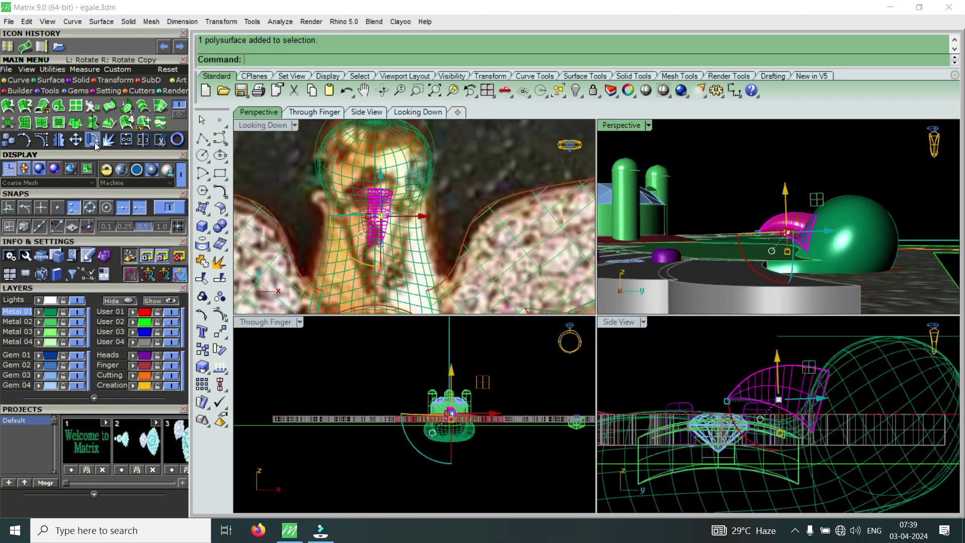
Rotate the beak piece upward in the Side view and nudge it into place
key("ctrl+r")
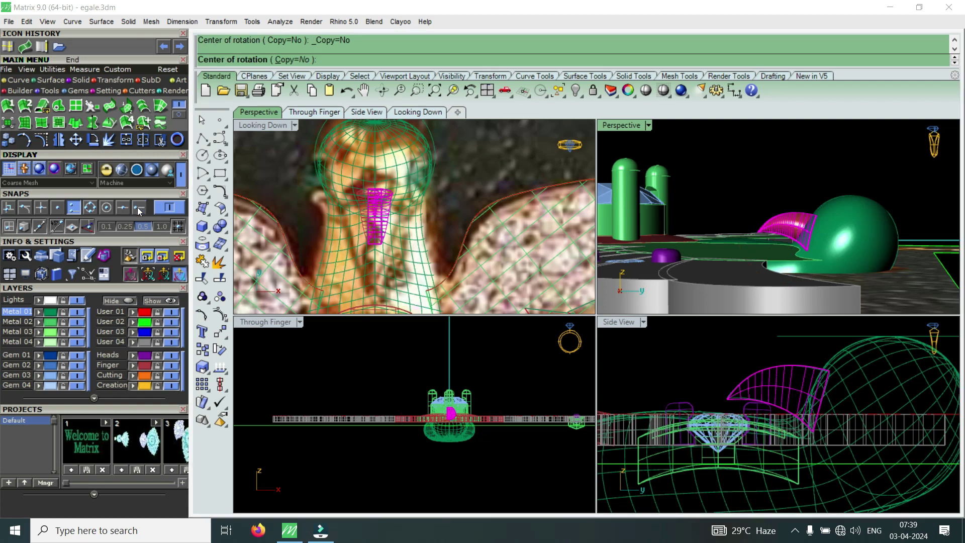
left_click(814, 429)
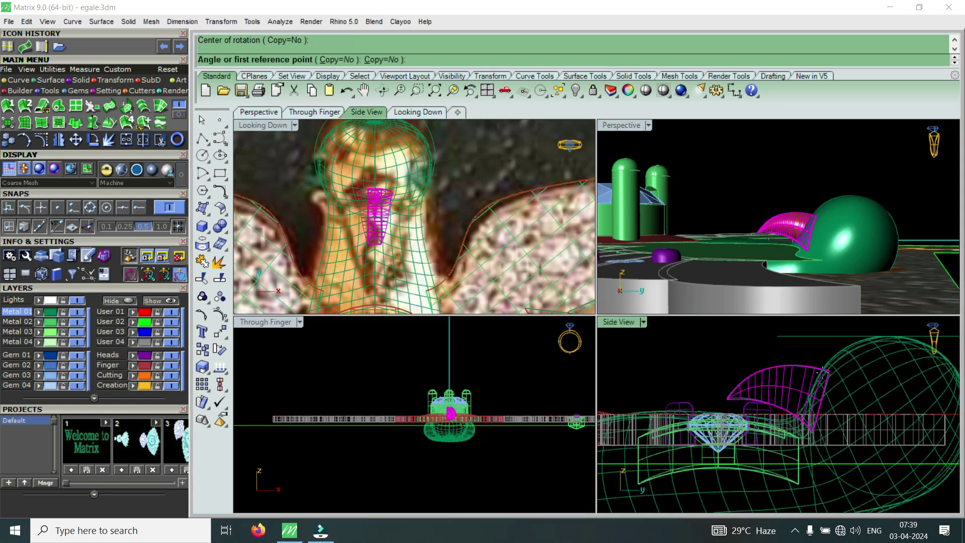
left_click(816, 428)
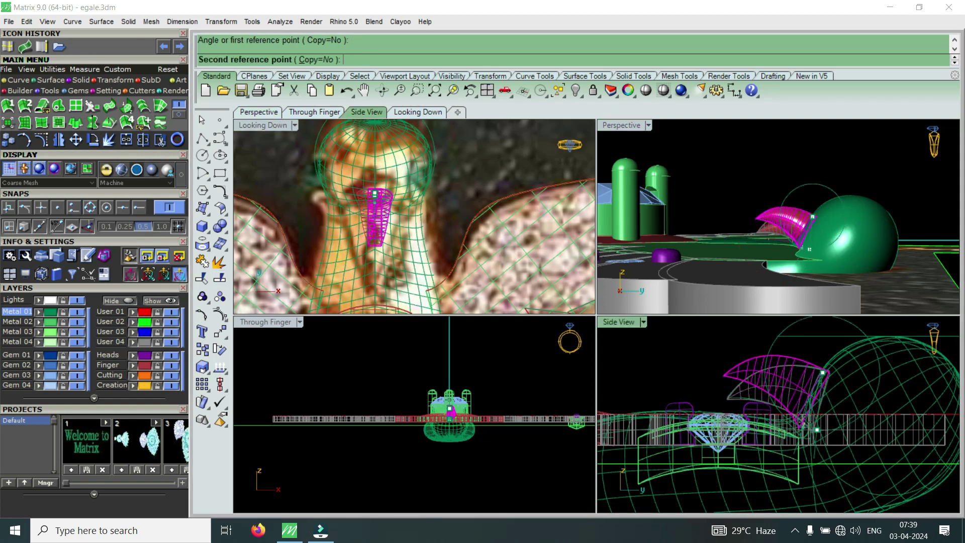
left_click(811, 372)
mouse_move(765, 360)
left_mouse_down()
mouse_move(815, 407)
mouse_move(798, 401)
left_mouse_up()
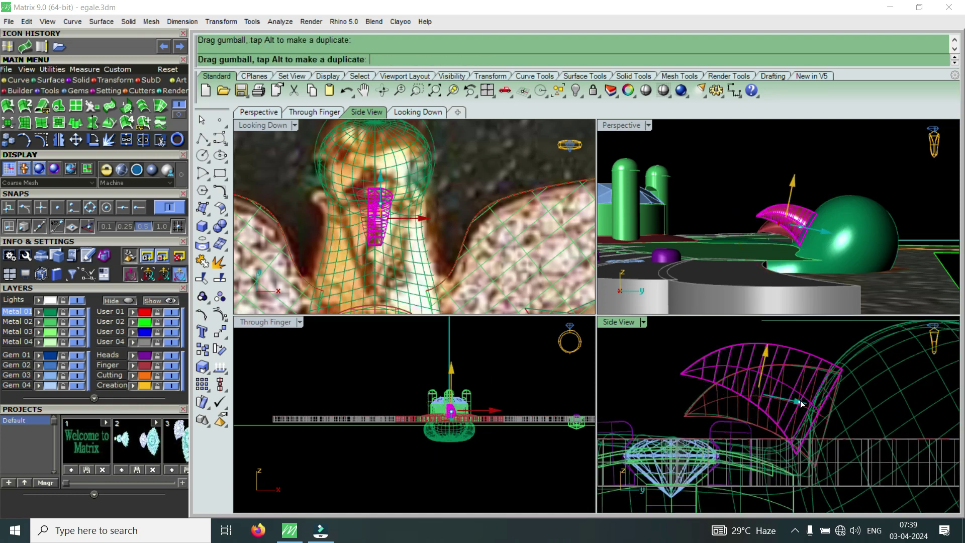
Hide the background reference photo on layer User 02
scroll(811, 227, "up", 2)
scroll(809, 231, "up", 1)
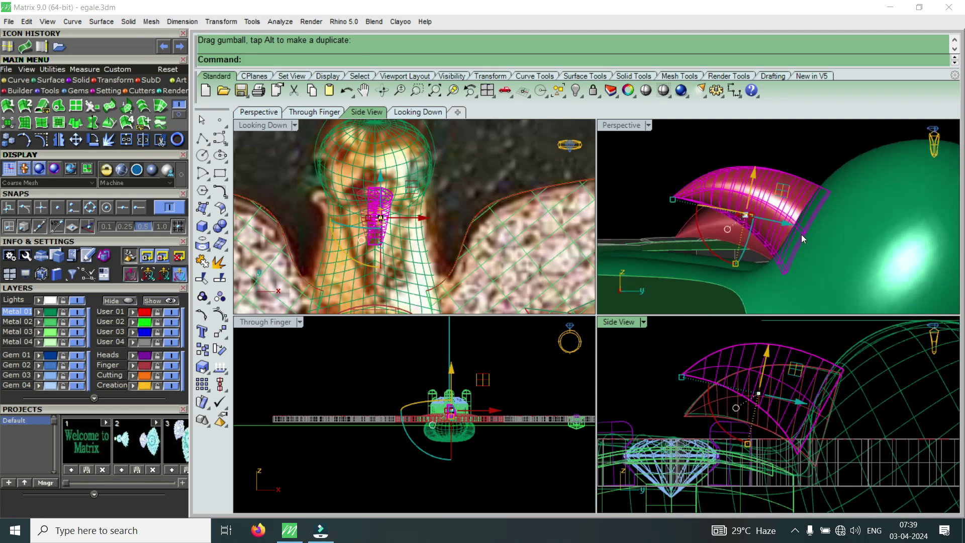
scroll(801, 235, "down", 3)
scroll(769, 211, "down", 2)
right_click_drag(771, 207, 724, 189)
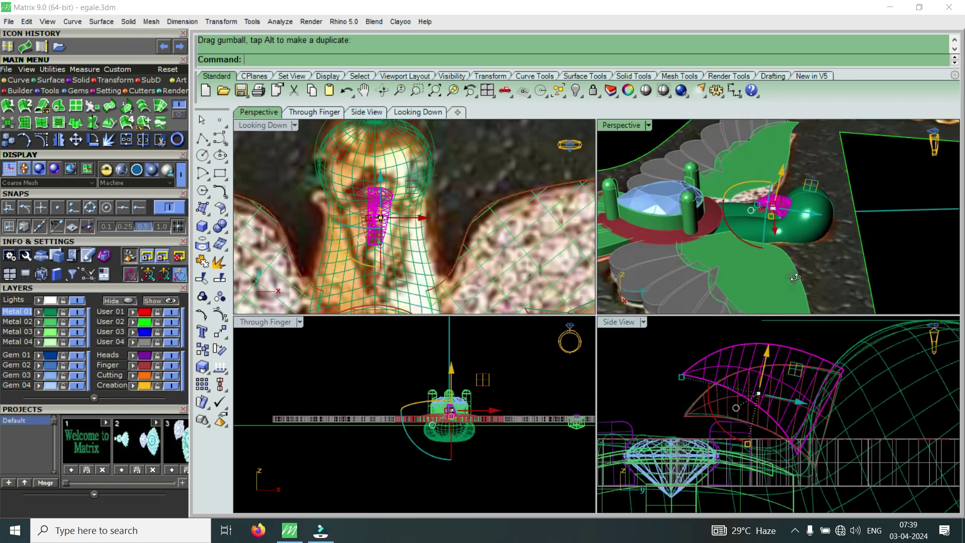
scroll(720, 186, "up", 2)
double_click(627, 130)
mouse_move(628, 201)
right_mouse_down()
mouse_move(641, 274)
mouse_move(583, 270)
mouse_move(579, 337)
mouse_move(648, 316)
right_mouse_up()
scroll(579, 272, "up", 2)
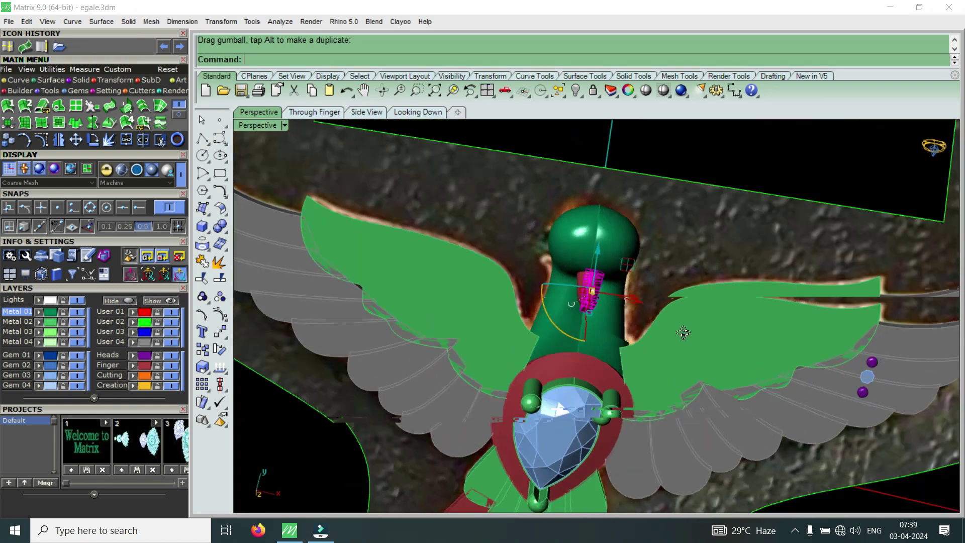
scroll(648, 316, "up", 2)
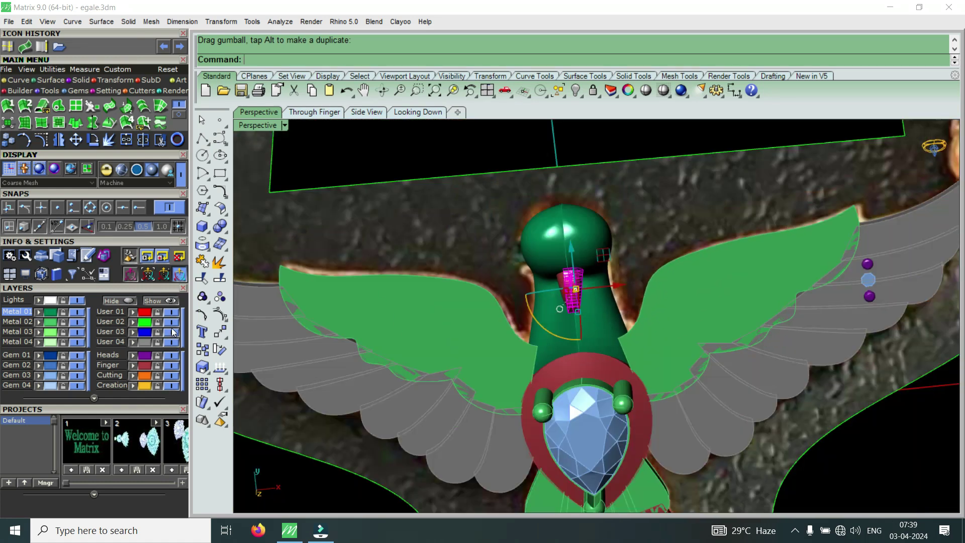
left_click(172, 322)
Select the red bezel ring together with the dome and head parts
right_click_drag(545, 353, 584, 306)
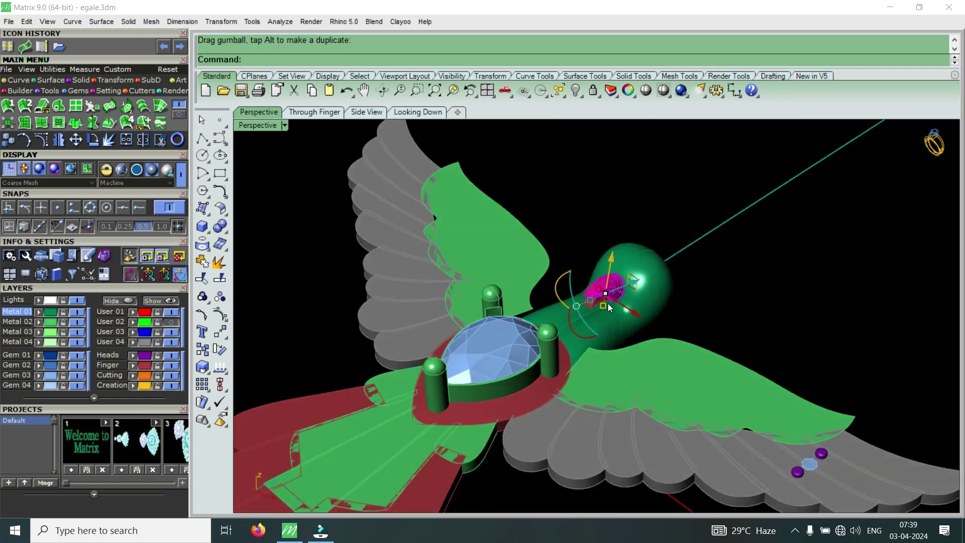
mouse_move(585, 305)
right_mouse_down()
mouse_move(616, 335)
mouse_move(577, 409)
right_mouse_up()
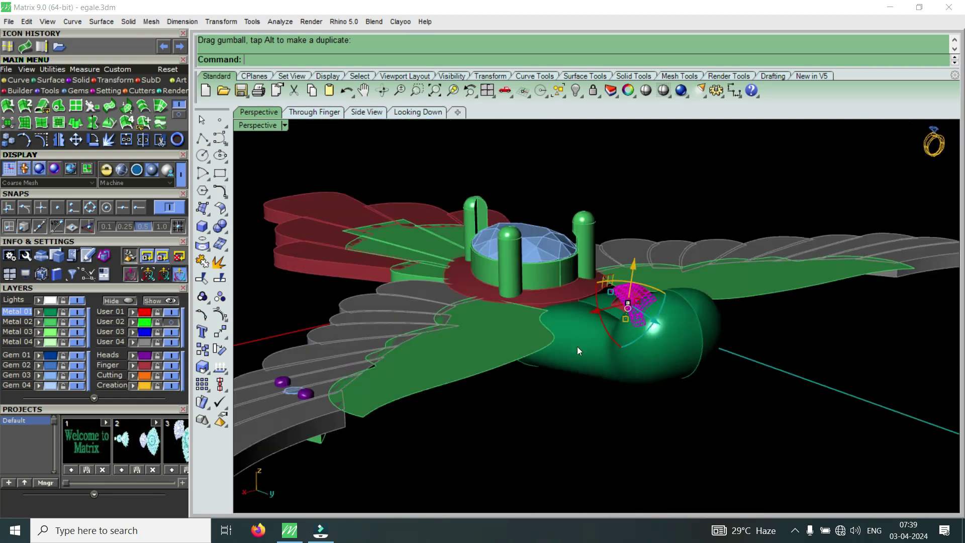
scroll(586, 280, "up", 3)
scroll(580, 242, "up", 2)
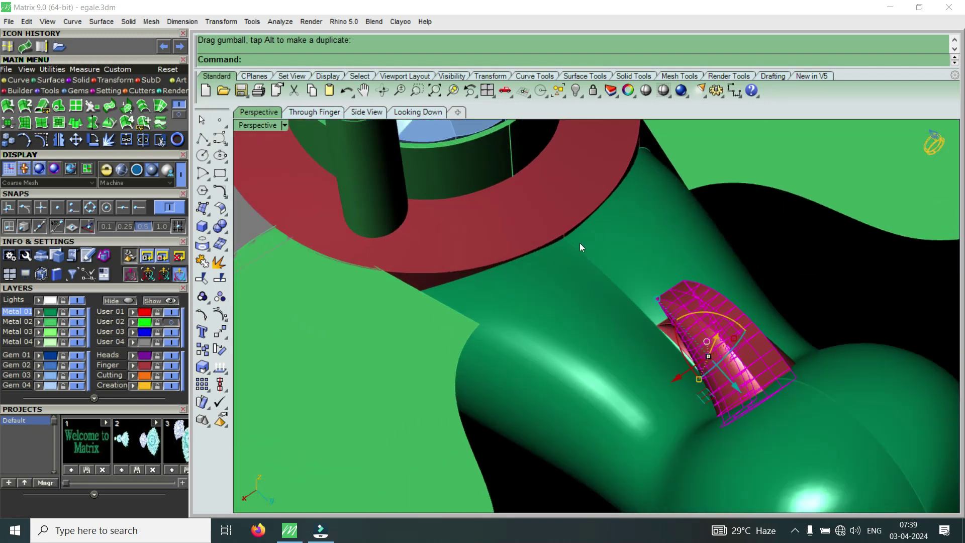
scroll(614, 270, "down", 1)
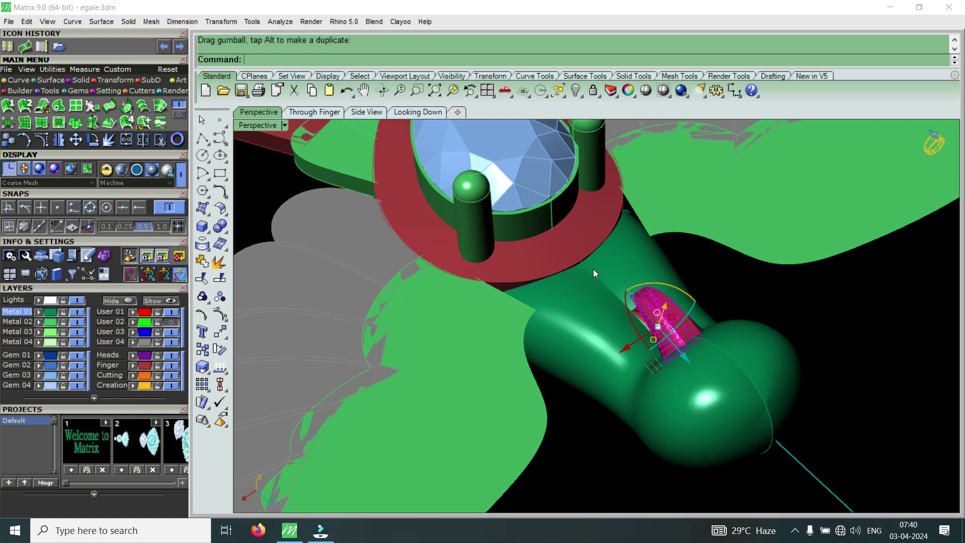
left_click(574, 240)
mouse_move(570, 242)
right_mouse_down()
mouse_move(604, 304)
mouse_move(640, 334)
mouse_move(616, 375)
mouse_move(613, 418)
mouse_move(566, 412)
mouse_move(536, 341)
mouse_move(527, 382)
right_mouse_up()
scroll(528, 382, "up", 3)
scroll(523, 417, "up", 2)
mouse_move(522, 417)
right_mouse_down()
mouse_move(515, 377)
mouse_move(520, 231)
mouse_move(537, 269)
mouse_move(526, 323)
mouse_move(489, 245)
right_mouse_up()
left_click(525, 319, "shift")
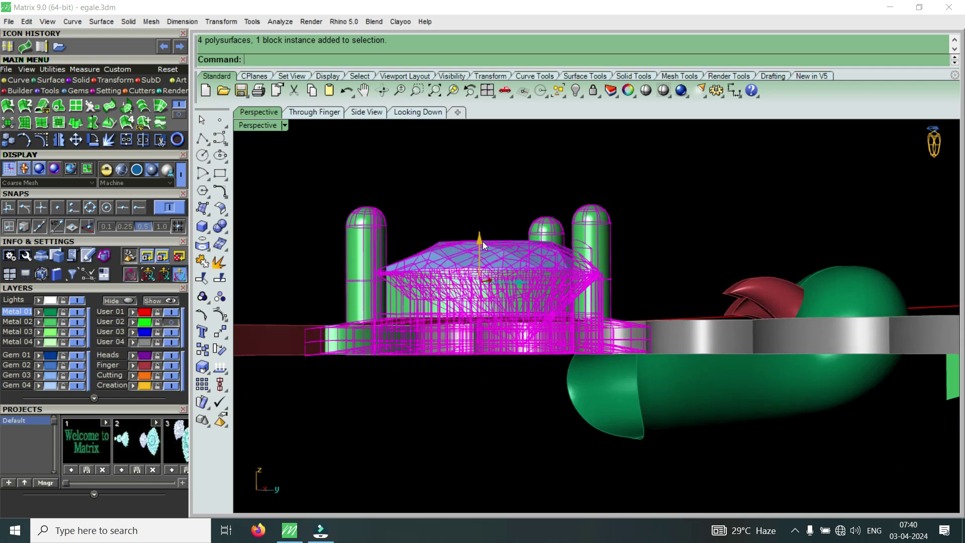
Raise the selected gem setting parts with the gumball Z arrow
left_click_drag(482, 242, 488, 225)
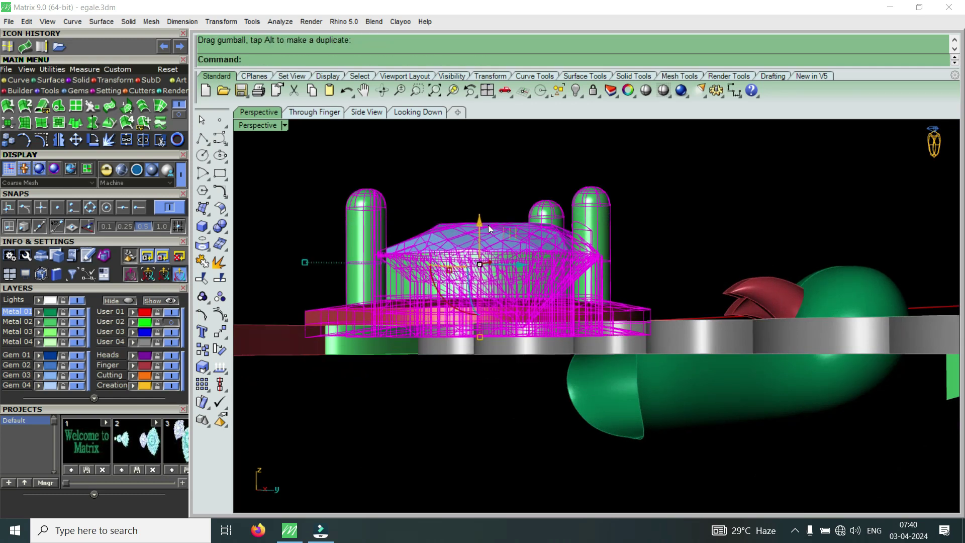
key("Escape")
mouse_move(488, 233)
right_mouse_down()
mouse_move(627, 368)
mouse_move(518, 330)
right_mouse_up()
Extrude the green wing surface straight by -1.2 into a solid and delete the original surface
left_click(636, 366)
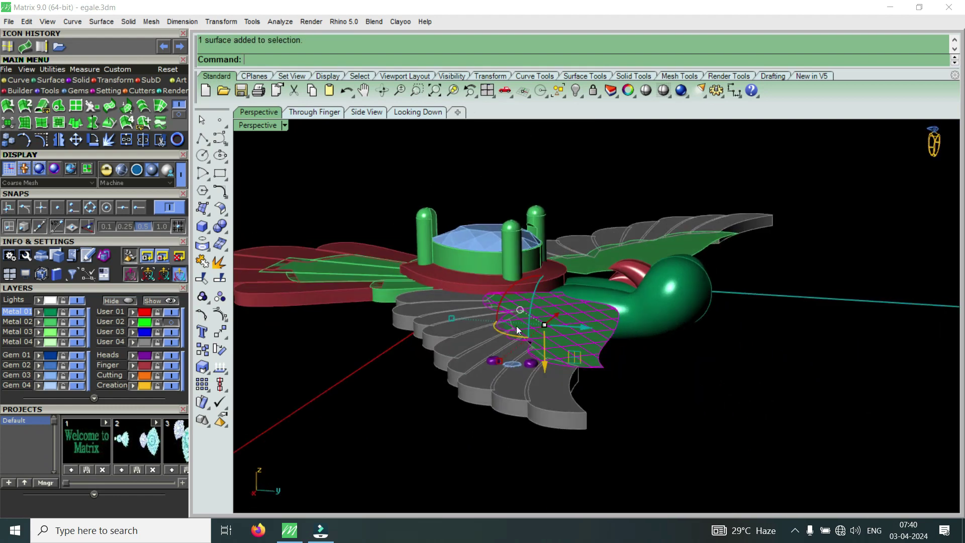
left_click(129, 22)
mouse_move(169, 327)
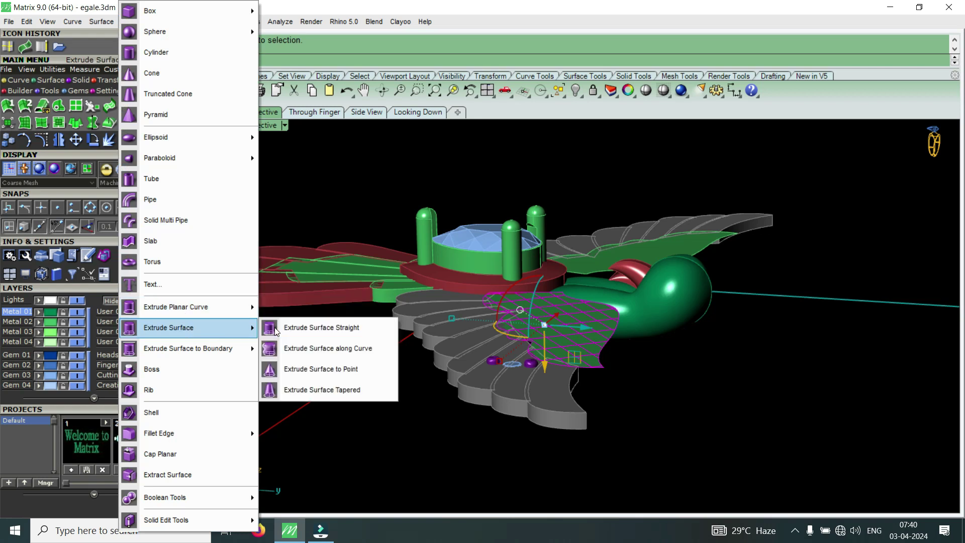
left_click(326, 329)
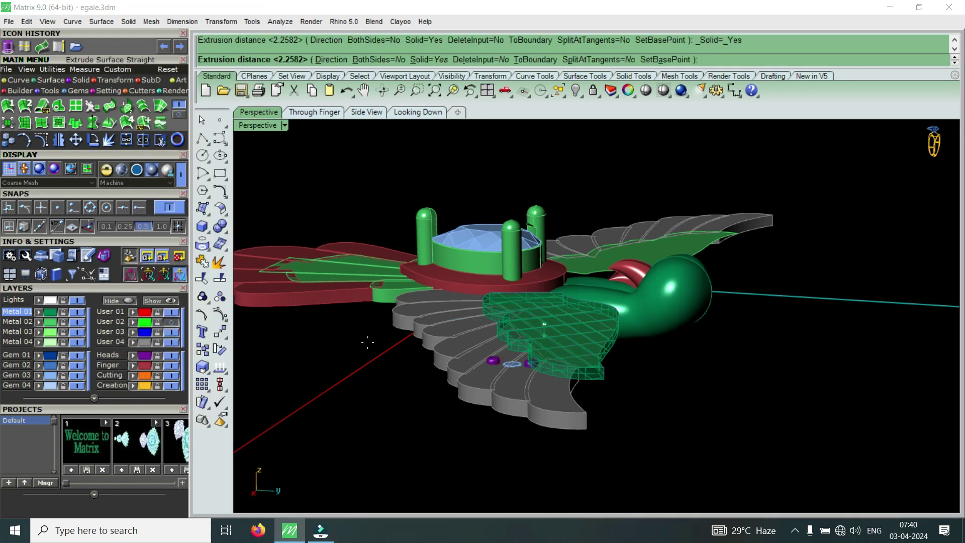
type("-1.2")
key("Return")
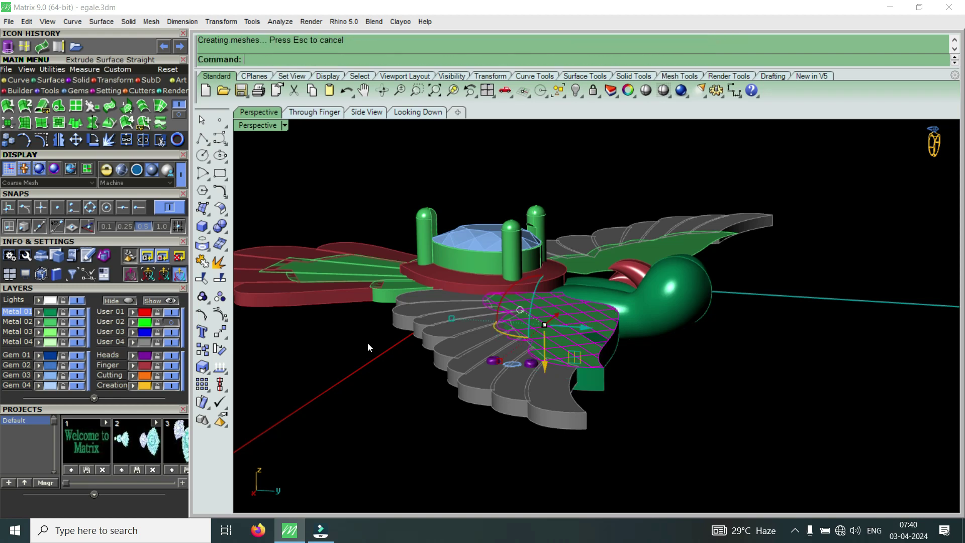
key("Delete")
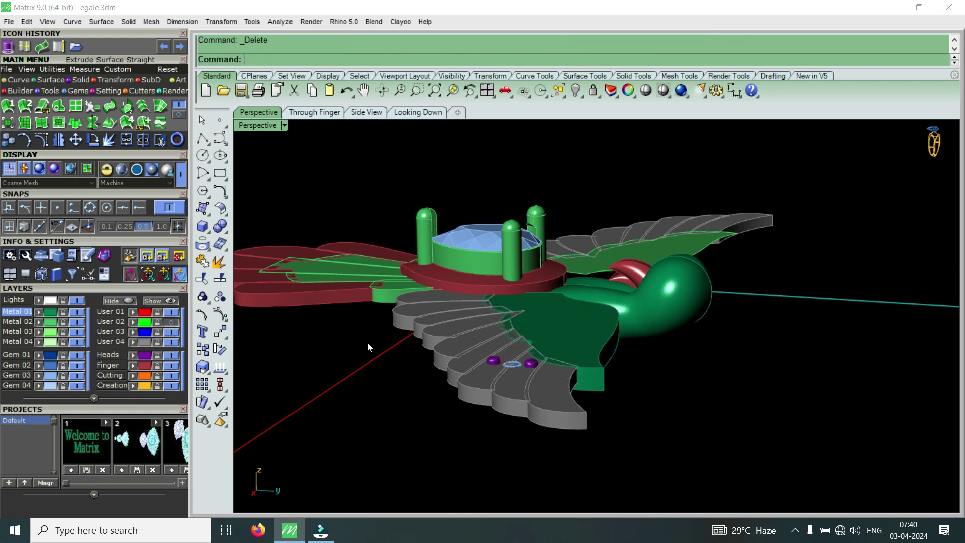
left_click(556, 311)
Raise the selected wing piece upward with the gumball
right_click_drag(574, 360, 524, 270)
left_click_drag(529, 265, 532, 246)
mouse_move(534, 249)
right_mouse_down()
mouse_move(602, 324)
mouse_move(663, 280)
mouse_move(634, 313)
mouse_move(639, 414)
mouse_move(571, 380)
mouse_move(561, 428)
mouse_move(516, 331)
mouse_move(619, 388)
mouse_move(558, 301)
mouse_move(566, 381)
mouse_move(563, 353)
mouse_move(582, 280)
right_mouse_up()
scroll(590, 318, "down", 3)
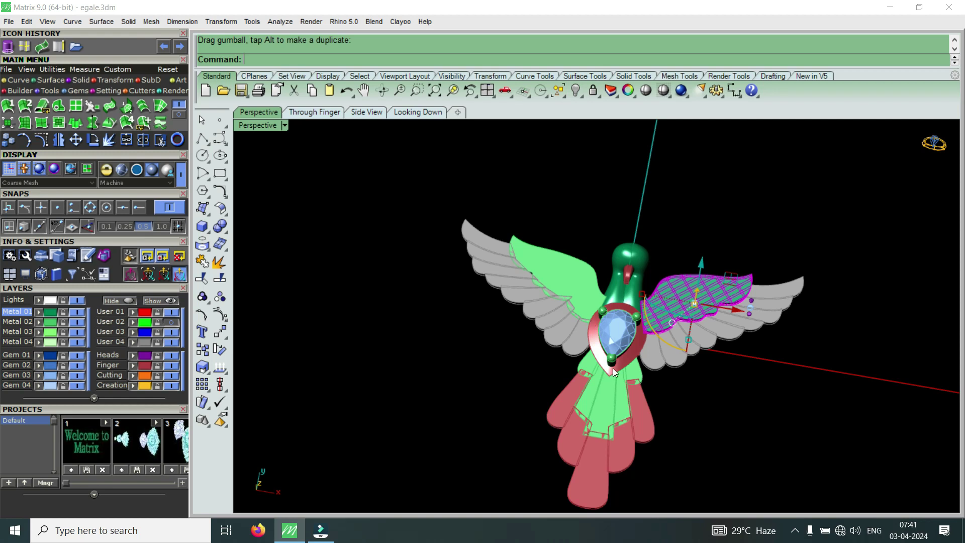
Select the five pink tail feathers and lower them beneath the green body
mouse_move(564, 399)
right_mouse_down()
mouse_move(706, 272)
mouse_move(711, 352)
mouse_move(736, 427)
mouse_move(744, 417)
right_mouse_up()
mouse_move(825, 226)
left_mouse_down()
mouse_move(822, 331)
mouse_move(771, 390)
left_mouse_up()
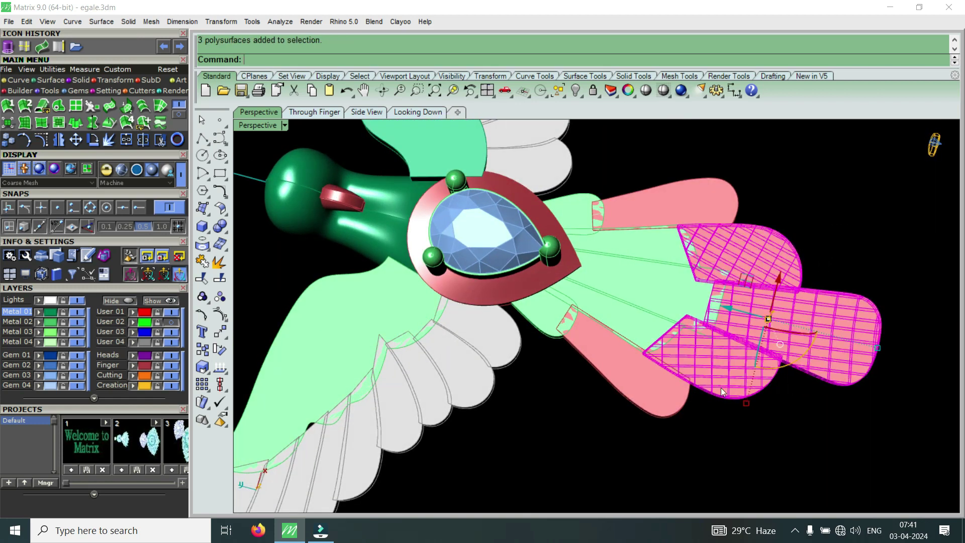
left_click(667, 336, "shift")
left_click(658, 207, "shift")
right_click_drag(657, 208, 708, 298)
scroll(708, 297, "up", 3)
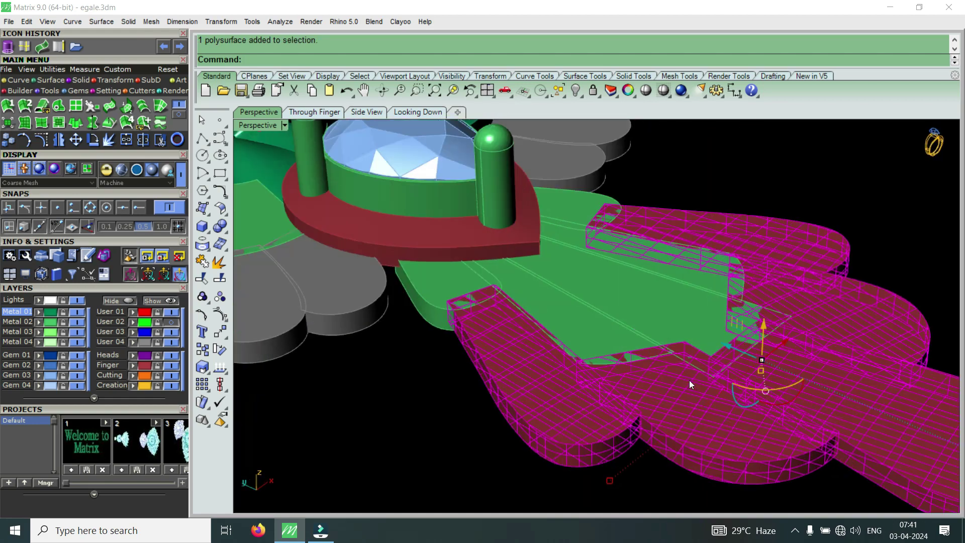
scroll(689, 380, "up", 3)
left_click_drag(788, 304, 789, 327)
scroll(755, 341, "down", 5)
Select the left wing surfaces and switch the view to Shaded display
mouse_move(680, 359)
right_mouse_down()
mouse_move(625, 293)
mouse_move(598, 378)
right_mouse_up()
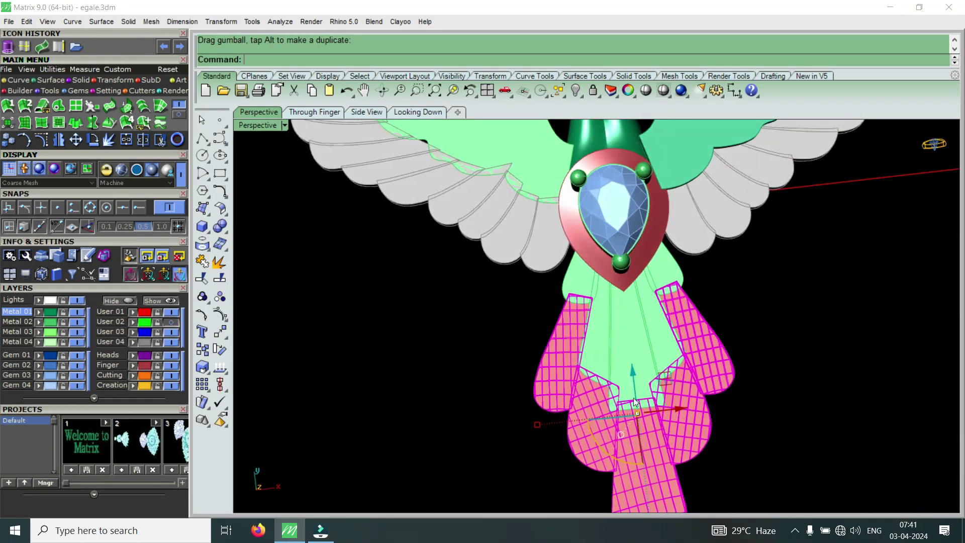
scroll(606, 292, "up", 3)
scroll(606, 292, "up", 1)
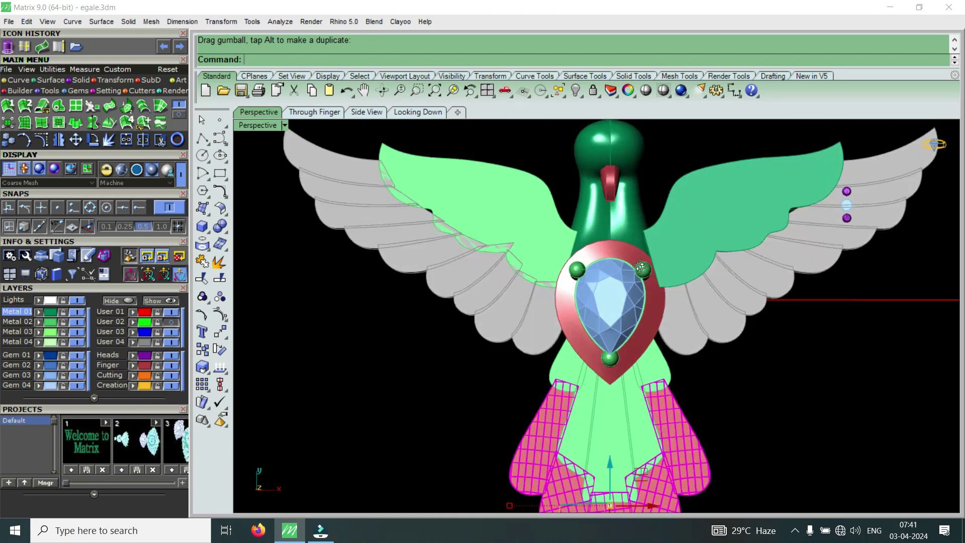
scroll(604, 293, "down", 3)
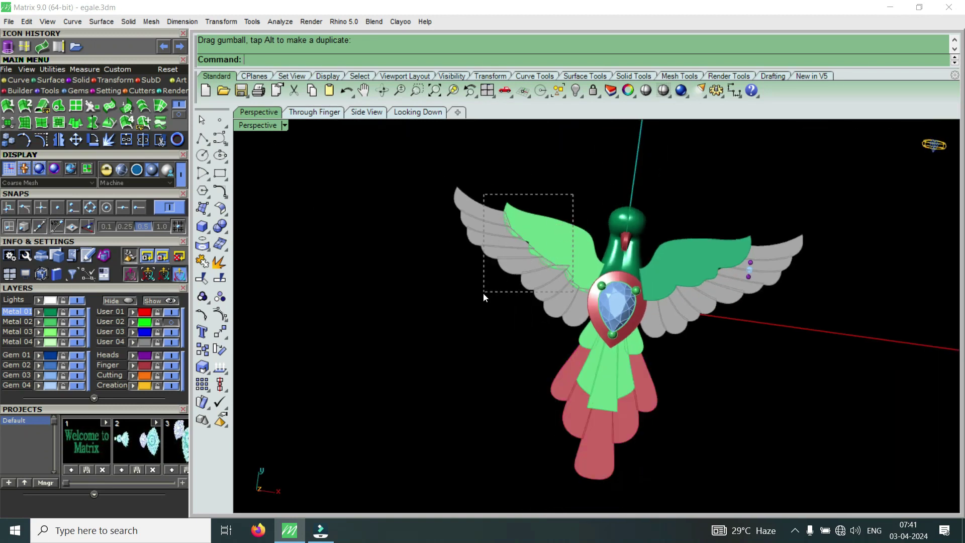
left_click_drag(484, 292, 482, 294)
left_click(250, 126)
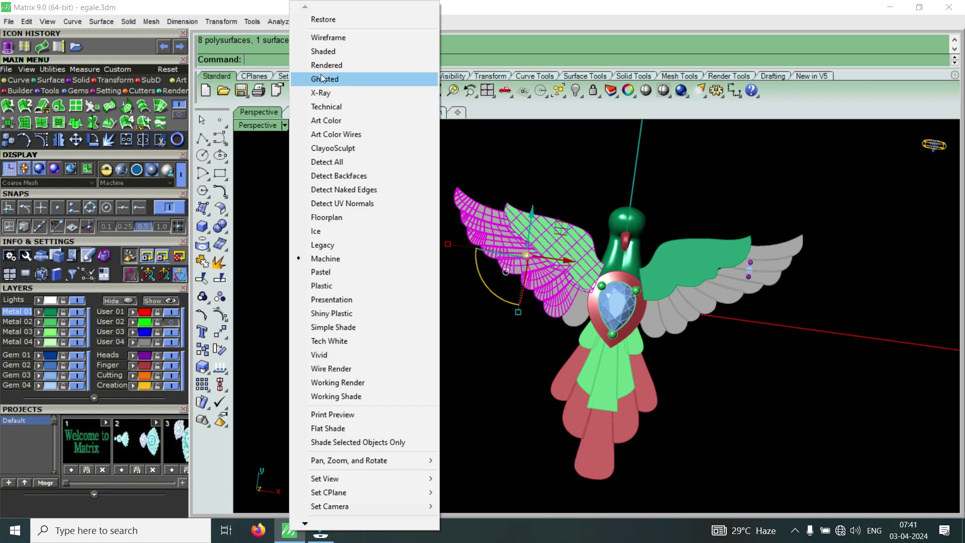
left_click(324, 48)
Delete the whole left wing and its curves in one window selection
left_click_drag(420, 146, 602, 332)
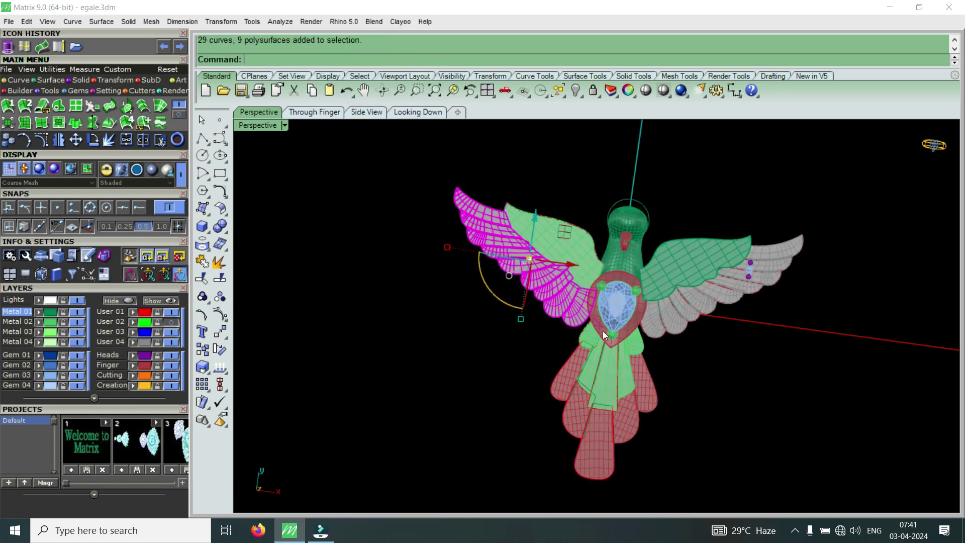
key("Delete")
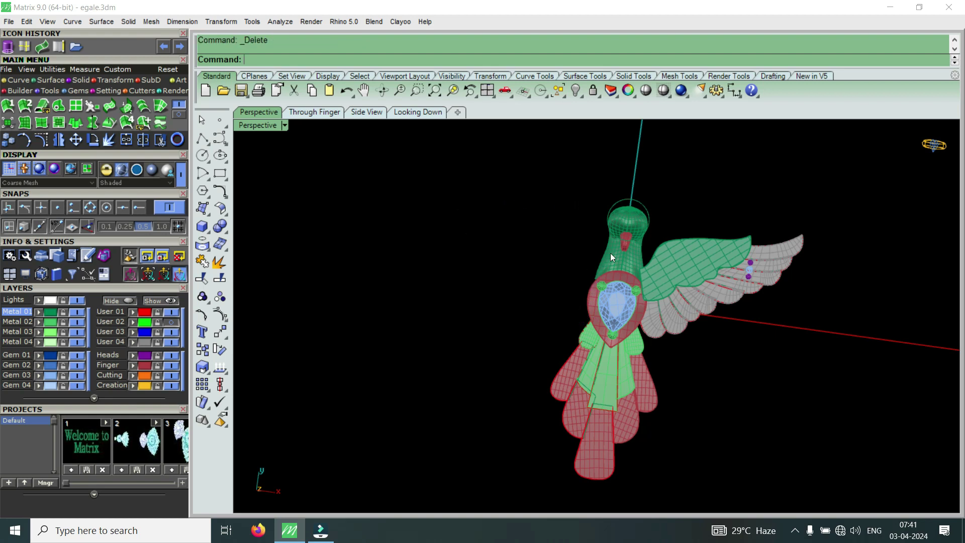
scroll(624, 264, "up", 3)
Select the neck surface and inspect it from a level side view
left_click(638, 270)
scroll(639, 269, "down", 3)
mouse_move(638, 269)
right_mouse_down()
mouse_move(702, 339)
mouse_move(710, 269)
right_mouse_up()
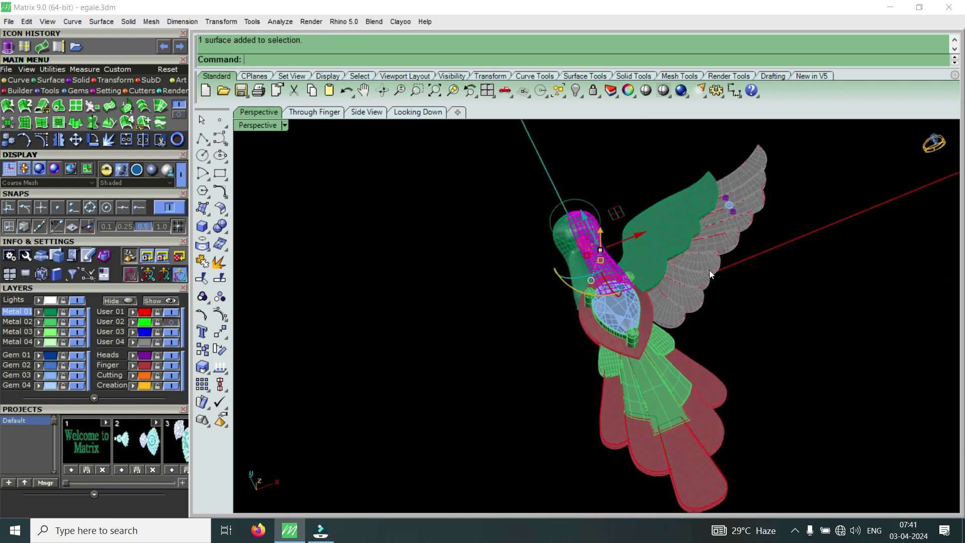
mouse_move(545, 376)
right_mouse_down()
mouse_move(576, 356)
mouse_move(598, 255)
right_mouse_up()
scroll(556, 359, "up", 3)
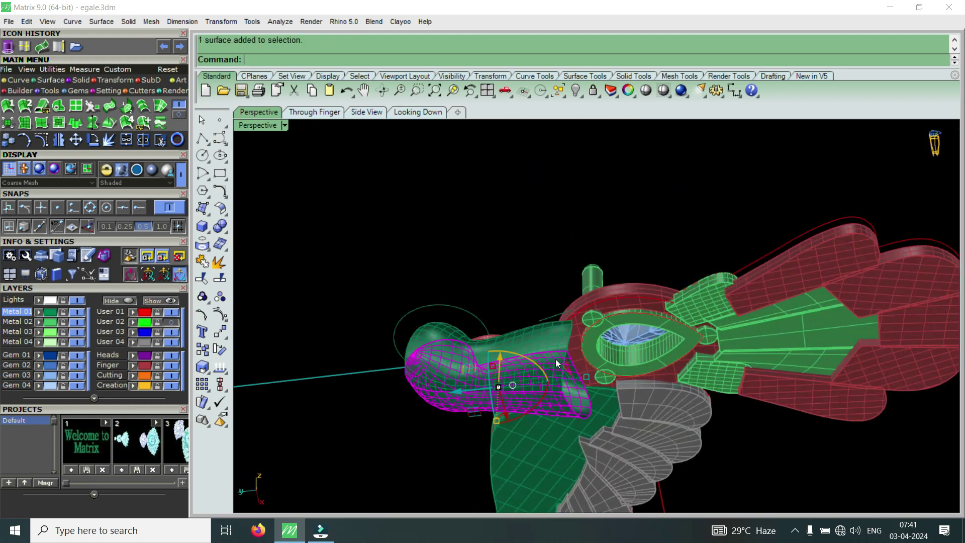
right_click_drag(556, 359, 494, 295)
scroll(537, 308, "up", 3)
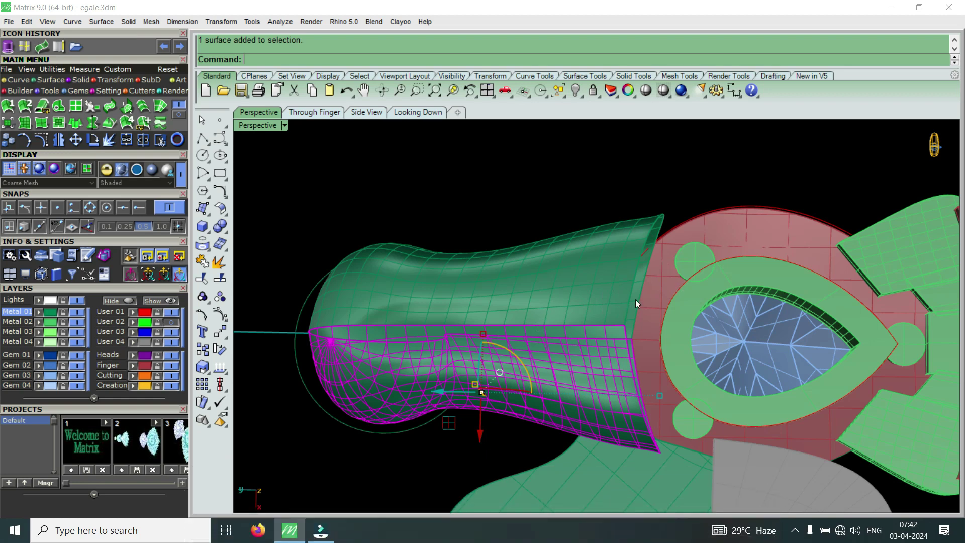
right_click_drag(635, 299, 726, 232)
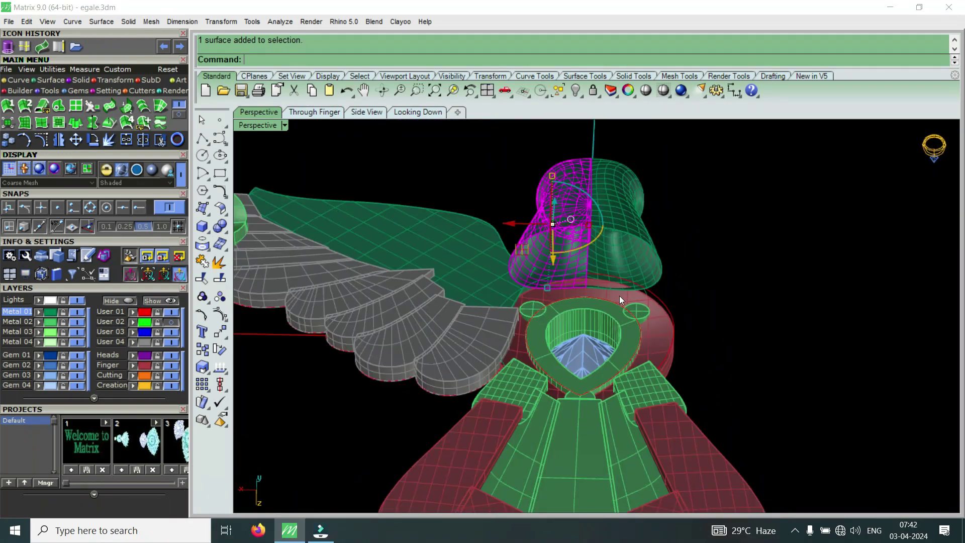
mouse_move(726, 232)
right_mouse_down()
mouse_move(582, 301)
mouse_move(587, 238)
mouse_move(563, 266)
right_mouse_up()
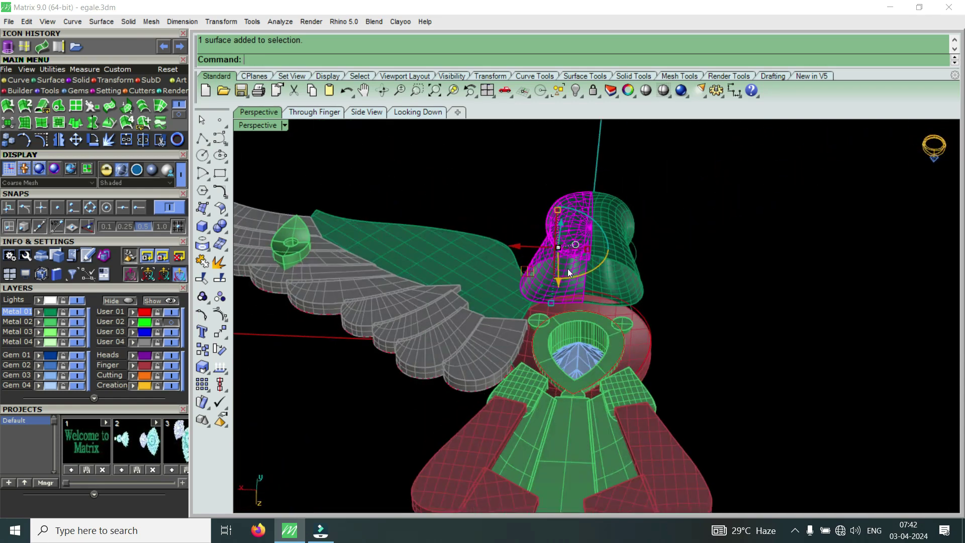
mouse_move(587, 269)
right_mouse_down()
mouse_move(532, 361)
mouse_move(512, 362)
mouse_move(441, 313)
mouse_move(598, 280)
mouse_move(651, 241)
mouse_move(579, 236)
right_mouse_up()
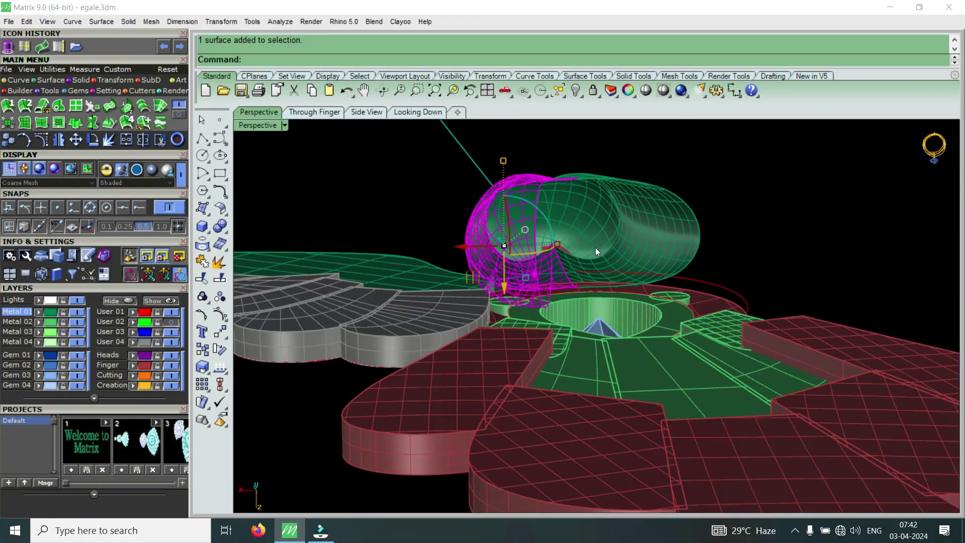
mouse_move(580, 255)
right_mouse_down()
mouse_move(603, 272)
mouse_move(526, 396)
mouse_move(565, 406)
mouse_move(554, 445)
mouse_move(616, 373)
right_mouse_up()
right_click_drag(690, 392, 724, 363)
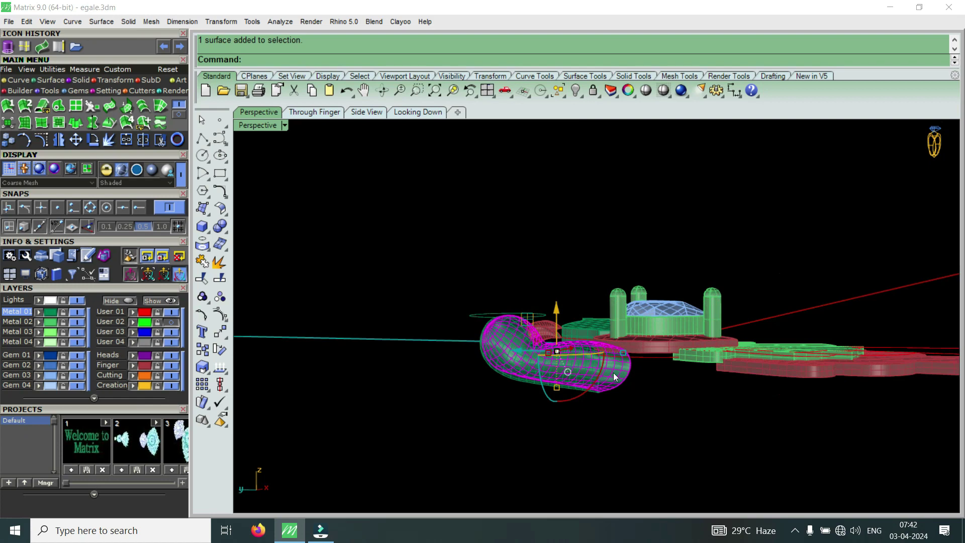
scroll(581, 395, "up", 2)
scroll(601, 397, "up", 1)
mouse_move(601, 398)
right_mouse_down()
mouse_move(655, 355)
mouse_move(522, 310)
mouse_move(581, 265)
mouse_move(582, 295)
mouse_move(595, 256)
right_mouse_up()
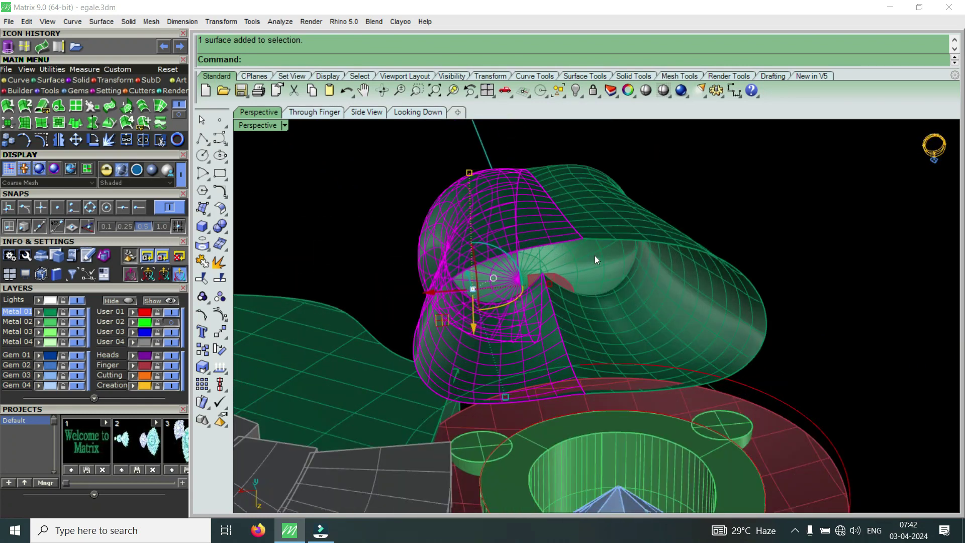
mouse_move(595, 256)
right_mouse_down()
mouse_move(613, 258)
mouse_move(483, 266)
mouse_move(404, 418)
mouse_move(500, 347)
mouse_move(469, 347)
right_mouse_up()
right_click_drag(712, 352, 537, 283)
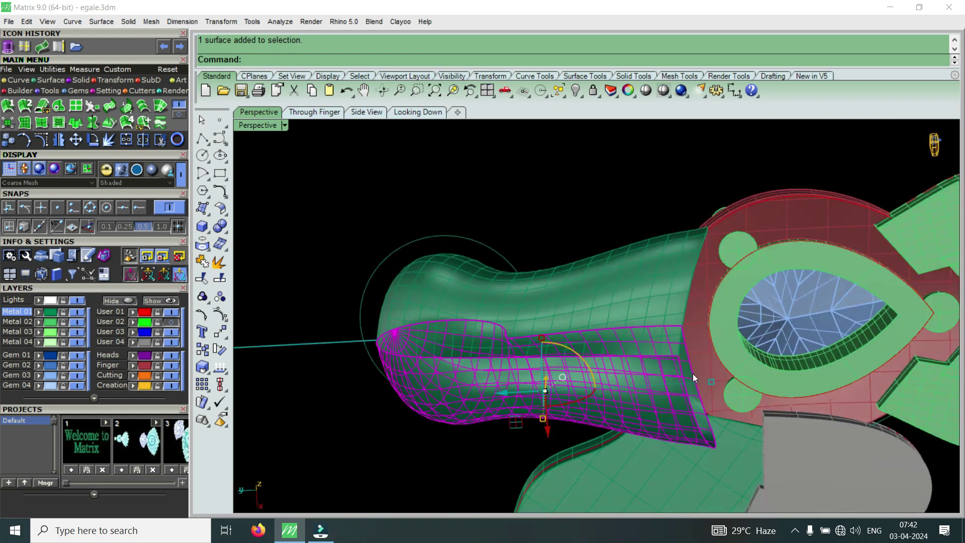
mouse_move(604, 398)
right_mouse_down()
mouse_move(646, 324)
mouse_move(608, 293)
mouse_move(567, 209)
mouse_move(543, 218)
mouse_move(582, 253)
mouse_move(541, 239)
mouse_move(517, 370)
mouse_move(696, 304)
right_mouse_up()
right_click_drag(691, 348, 603, 298)
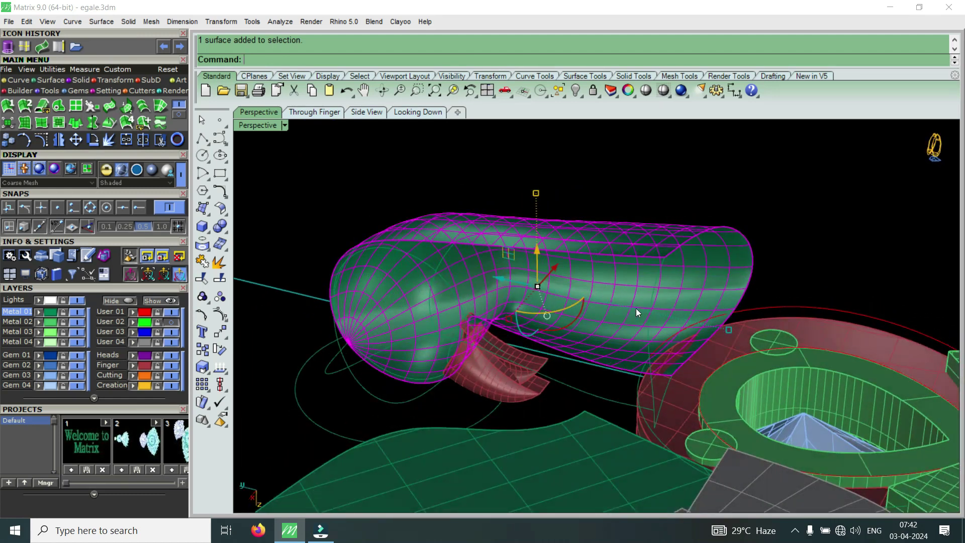
Thicken the eagle's head surface with OffsetSrf
type("o")
type("f")
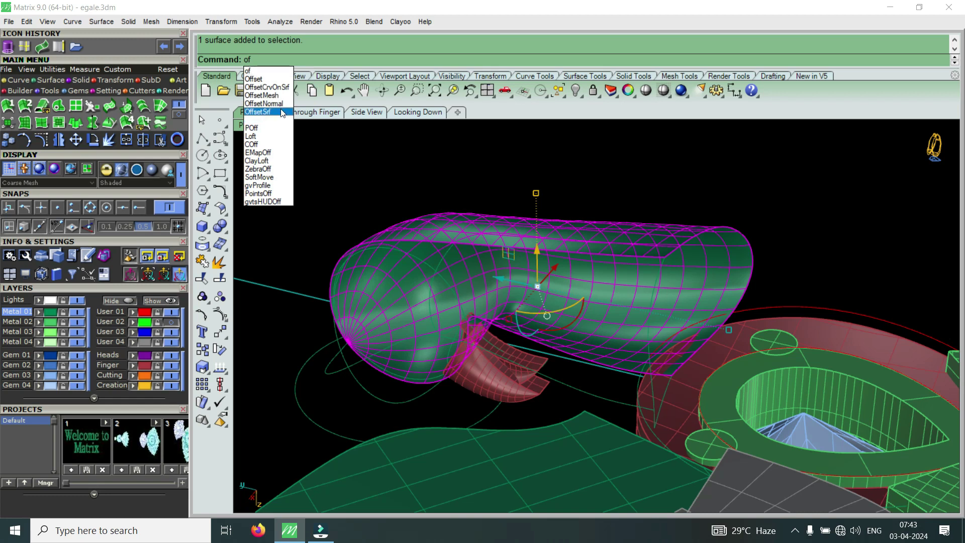
left_click(277, 112)
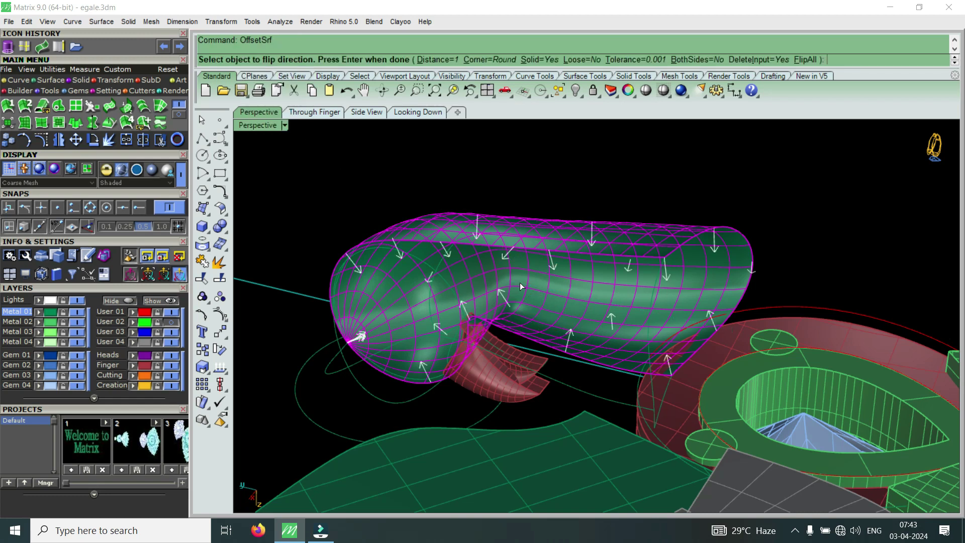
type(".6")
key("Return")
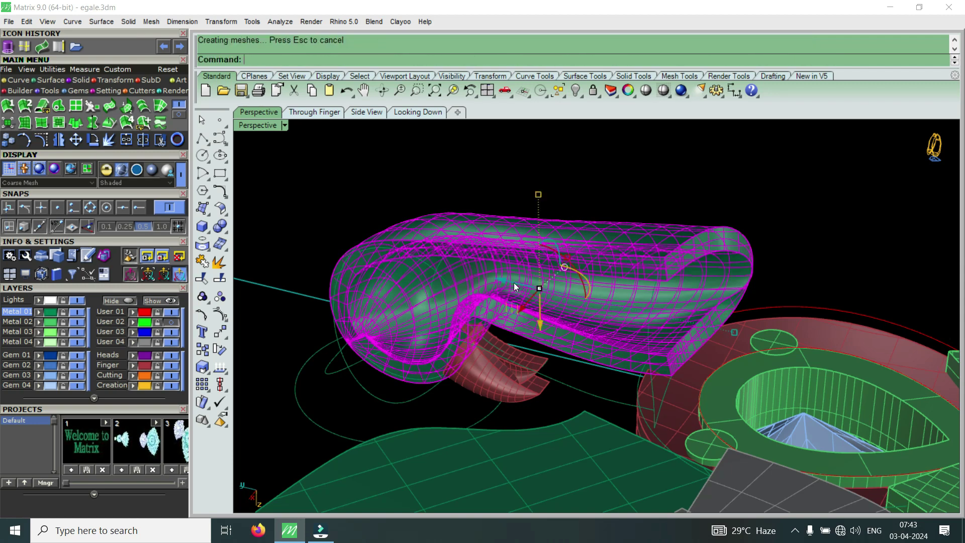
scroll(364, 347, "up", 3)
scroll(363, 312, "up", 3)
scroll(371, 332, "down", 3)
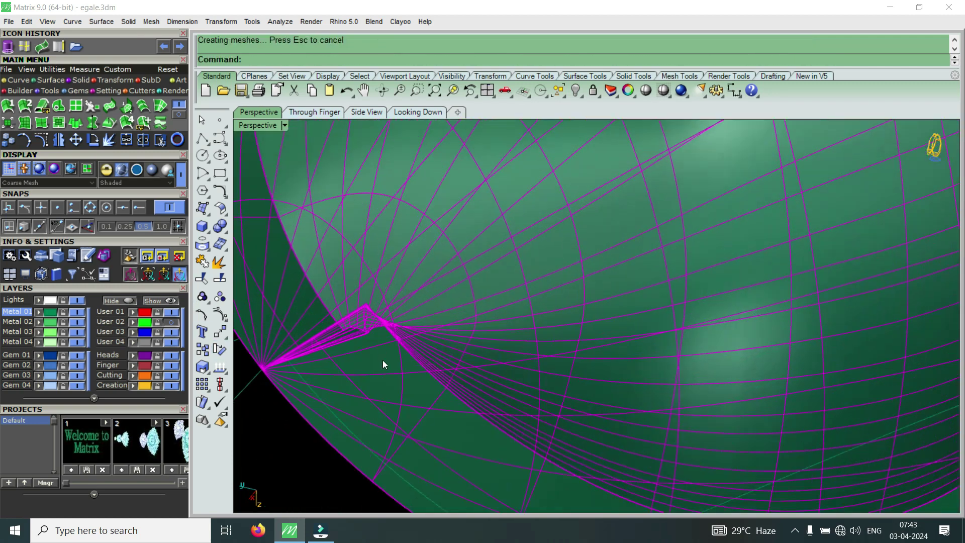
scroll(397, 311, "down", 3)
scroll(407, 277, "down", 3)
mouse_move(413, 302)
right_mouse_down()
mouse_move(441, 237)
mouse_move(537, 254)
mouse_move(368, 333)
mouse_move(435, 316)
mouse_move(451, 176)
mouse_move(489, 311)
right_mouse_up()
scroll(457, 164, "up", 5)
mouse_move(476, 275)
right_mouse_down()
mouse_move(450, 170)
mouse_move(459, 287)
mouse_move(446, 343)
right_mouse_up()
Move the thickened head polysurface to the Creation layer
left_click(437, 350)
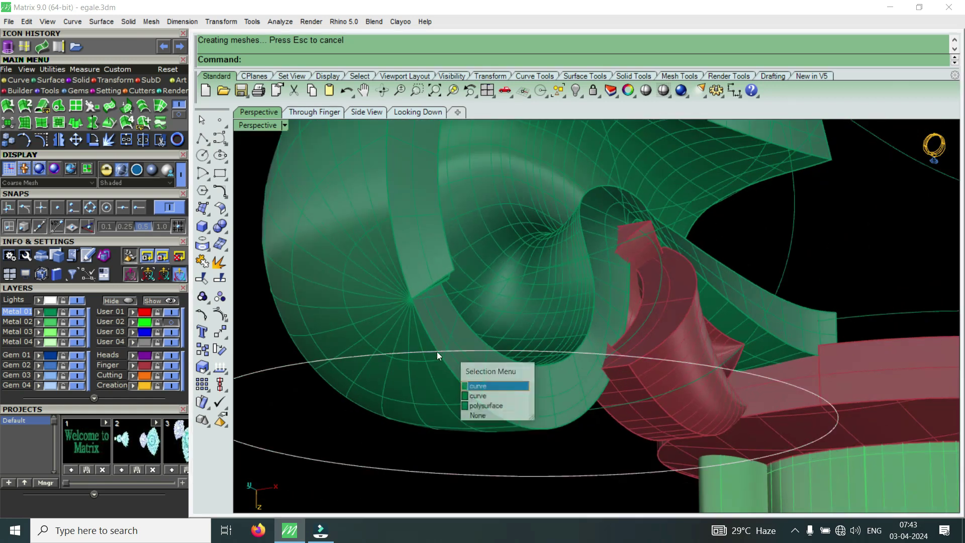
left_click(456, 383)
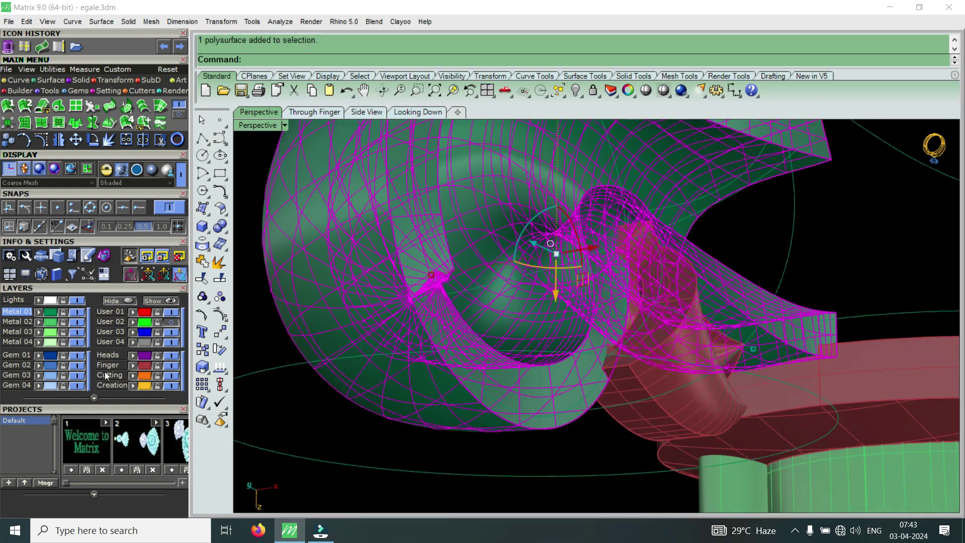
left_click(134, 385)
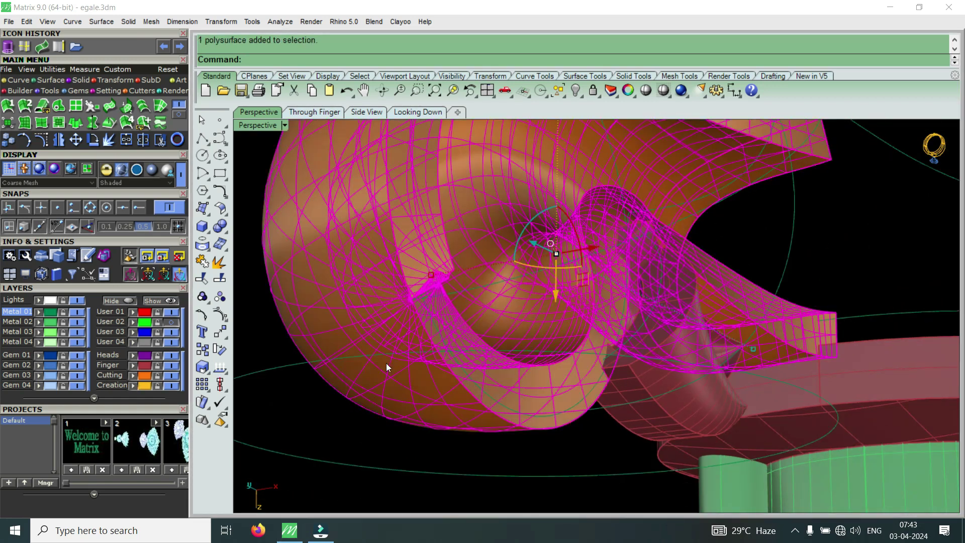
key("Escape")
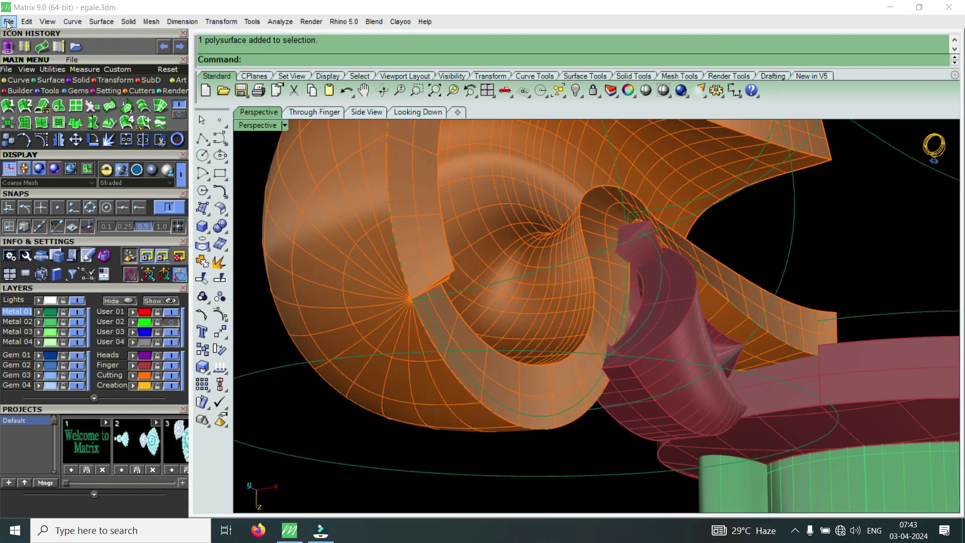
Save egale.3dm with Save Small and view the pendant from the front
left_click(9, 23)
left_click(78, 118)
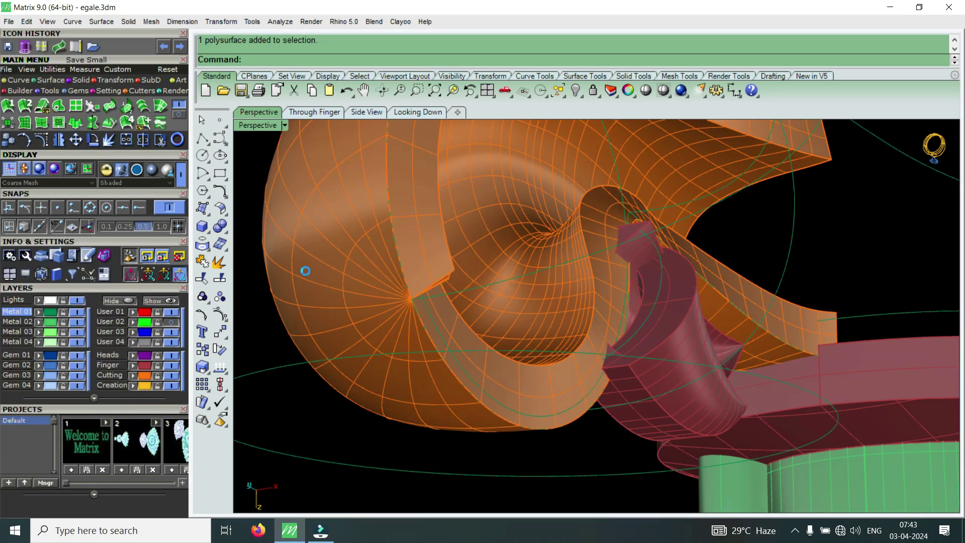
scroll(563, 259, "down", 5)
right_click_drag(563, 258, 605, 313)
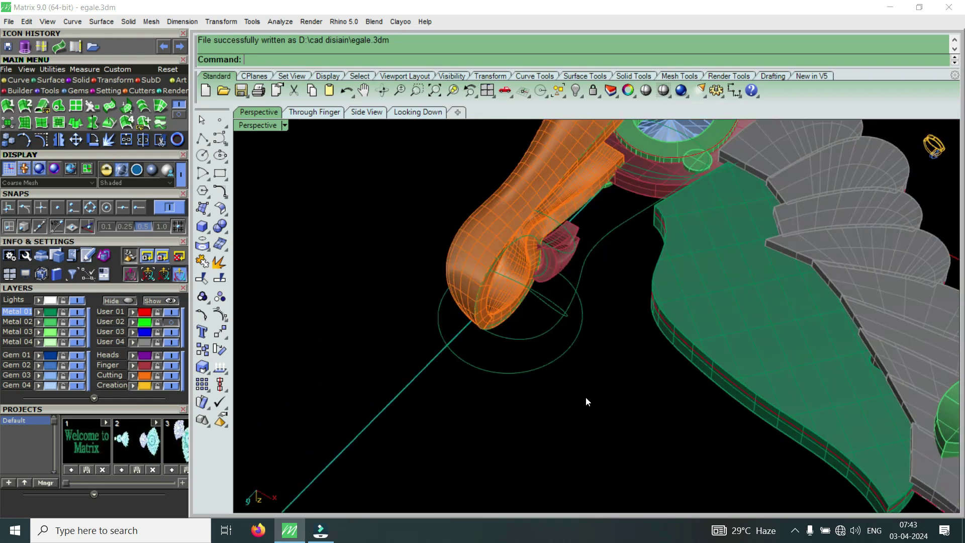
right_click_drag(654, 260, 635, 377)
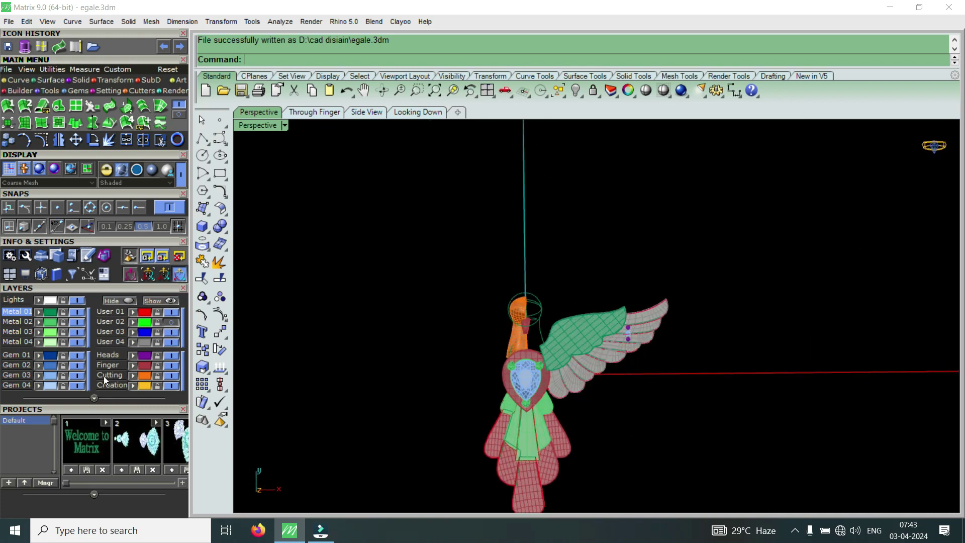
Show the necklace reference image and select the neck and head piece
left_click(172, 322)
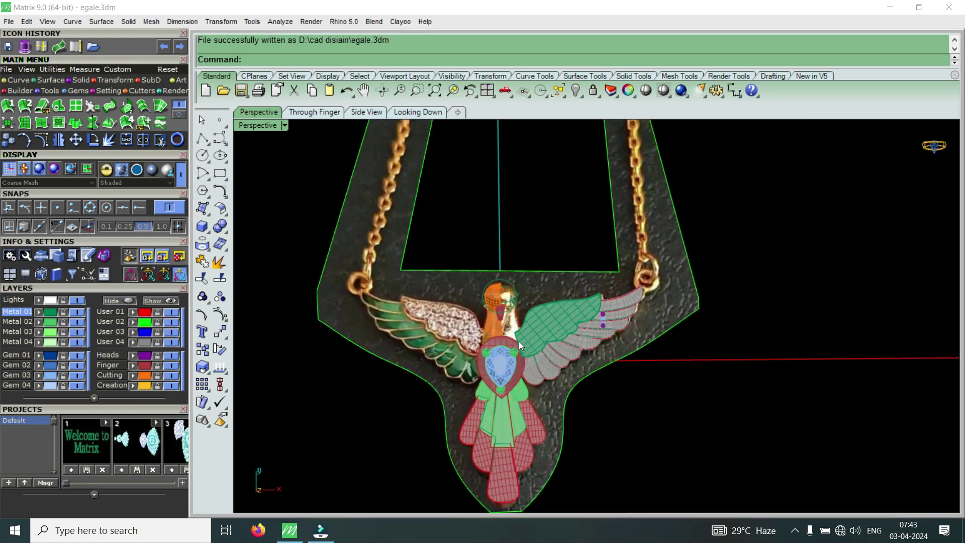
scroll(519, 341, "down", 1)
scroll(511, 313, "up", 4)
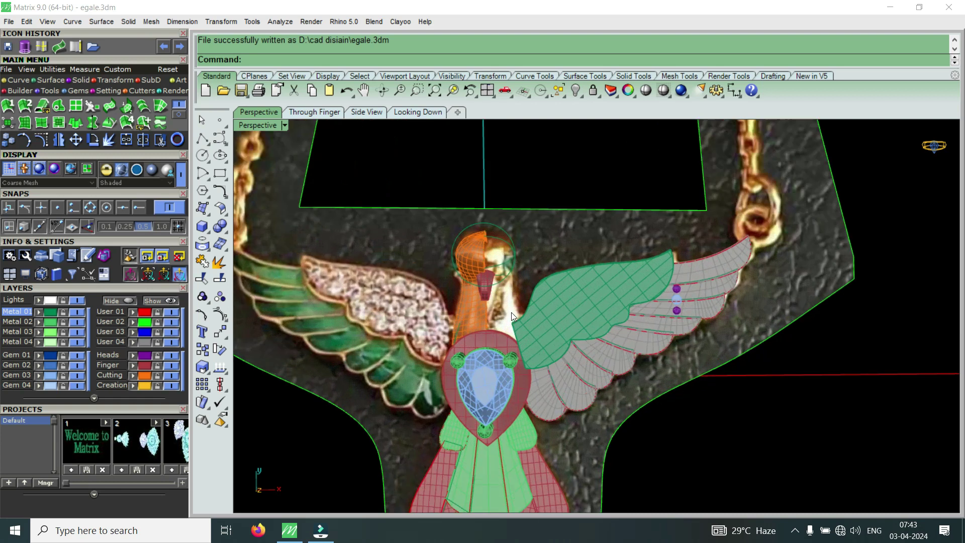
scroll(512, 312, "up", 2)
left_click(457, 308)
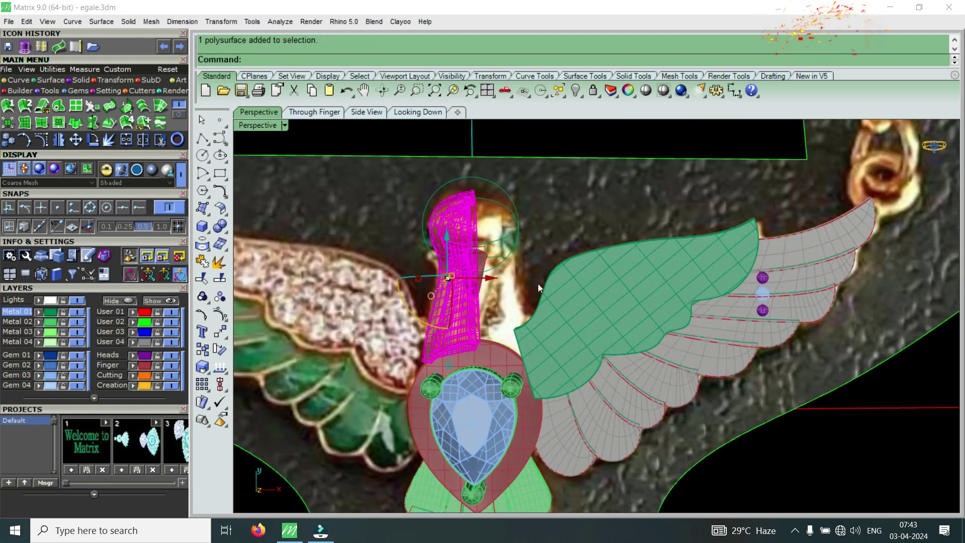
scroll(537, 284, "down", 3)
scroll(503, 290, "up", 2)
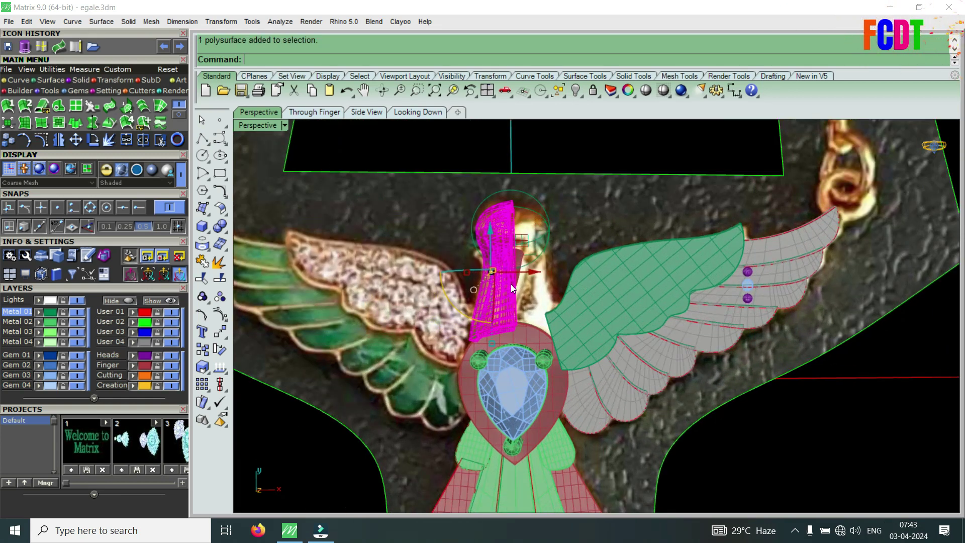
scroll(511, 284, "down", 1)
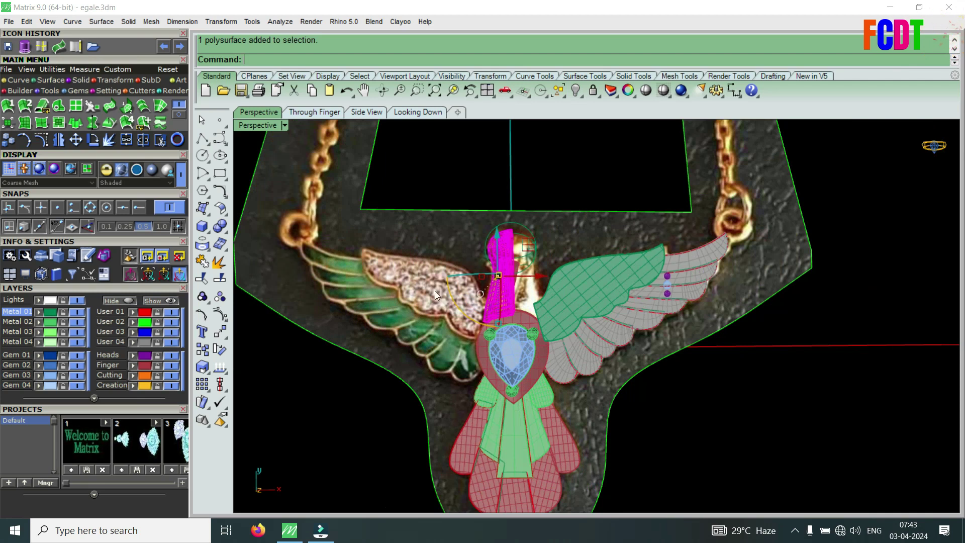
Select the right wing, the background plate and the lower-left feather piece
left_click(593, 288)
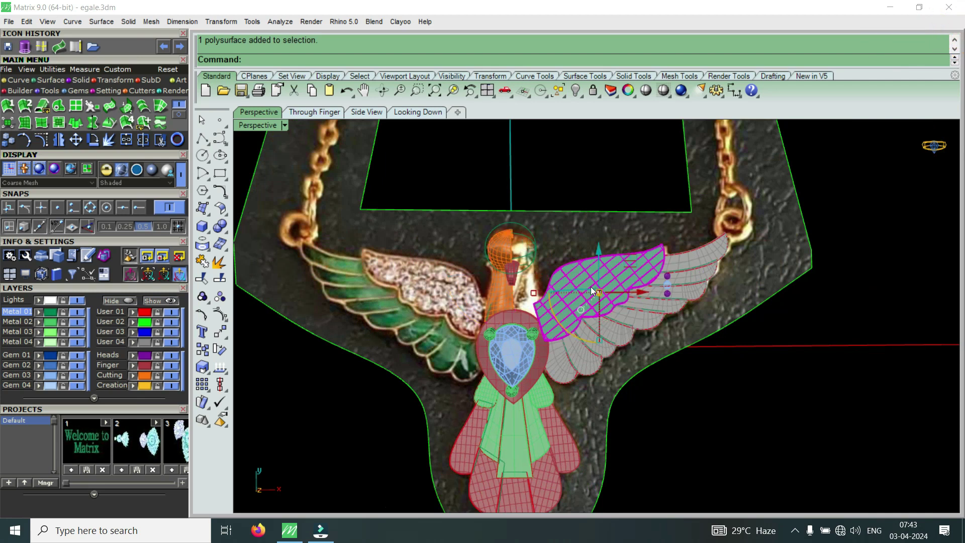
scroll(591, 287, "down", 2)
left_click(590, 370)
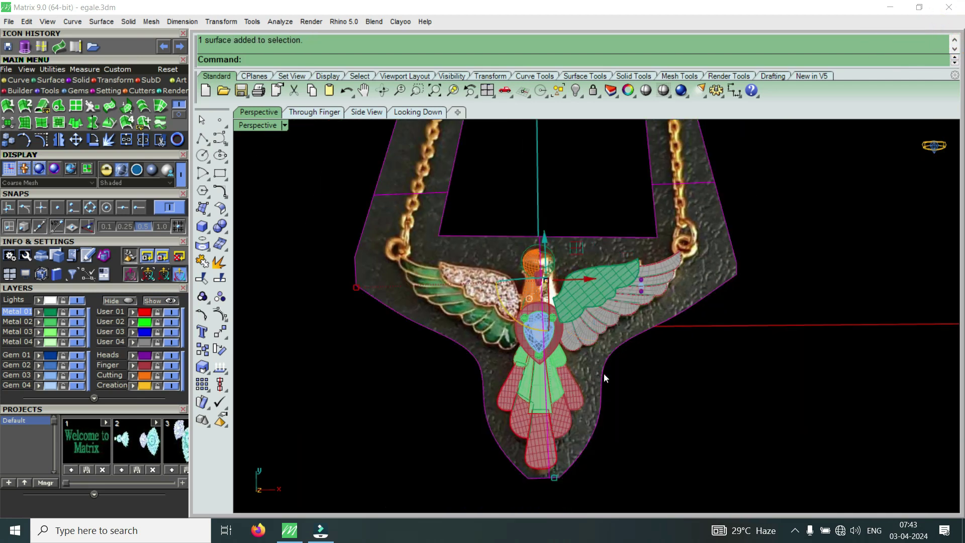
scroll(520, 421, "up", 2)
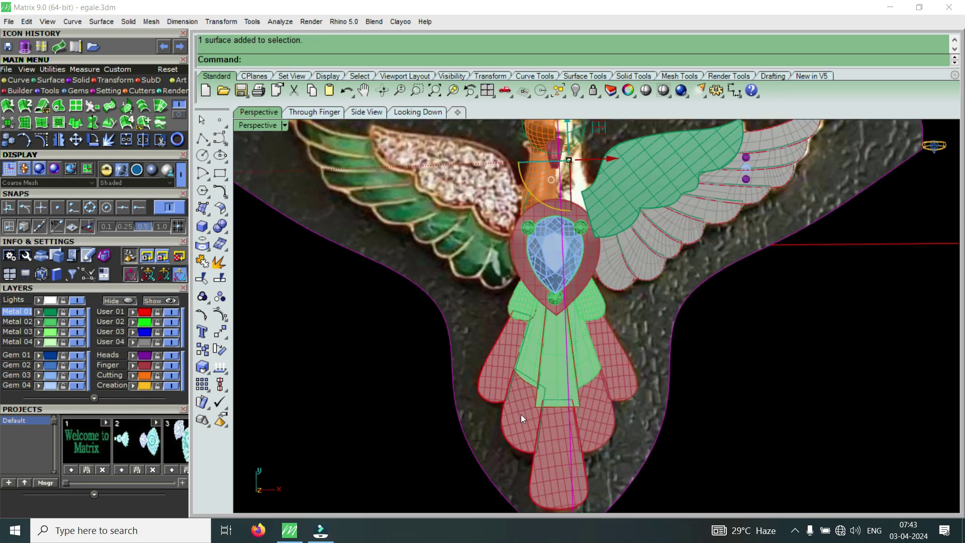
left_click(521, 413)
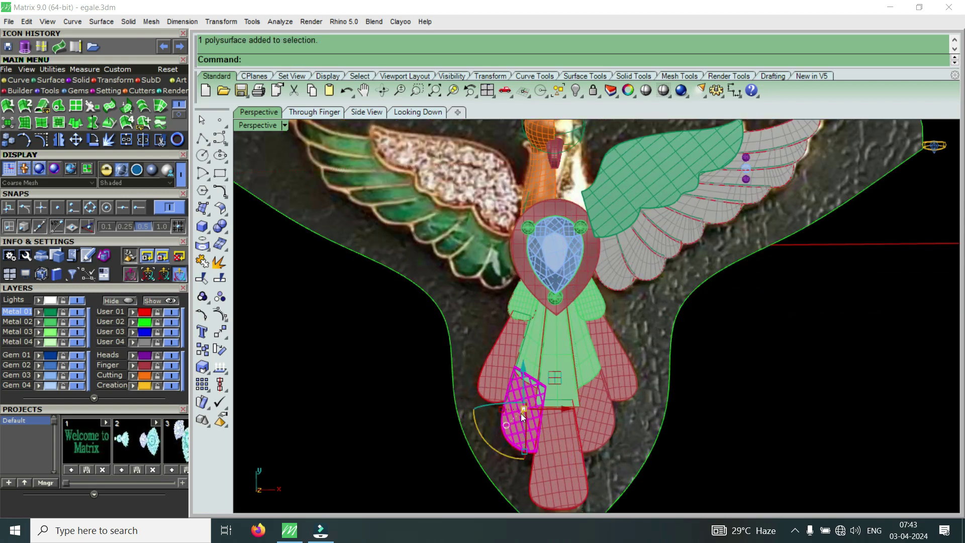
type("4")
key("BackSpace")
key("BackSpace")
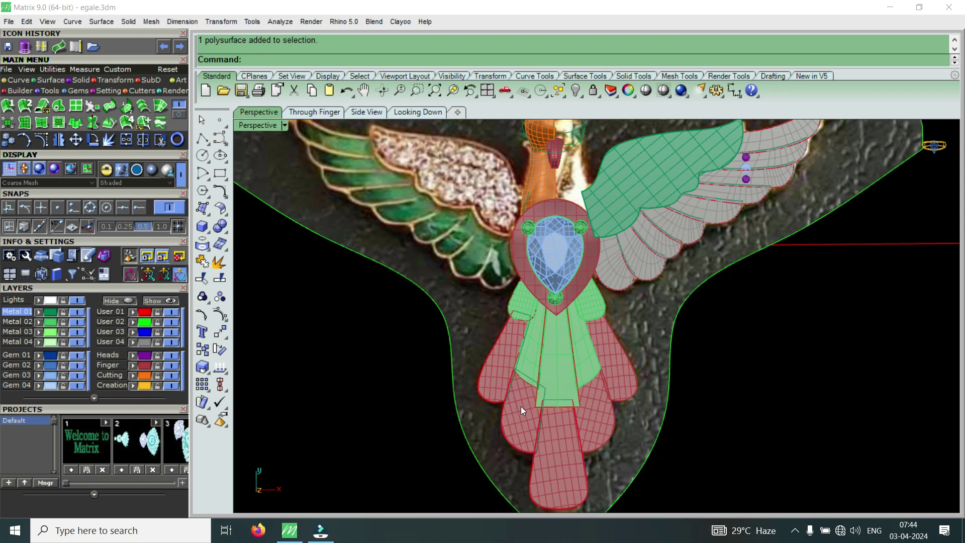
Delete the lower-left feather, the piece beneath it, the left red petal and small upper piece
key("Delete")
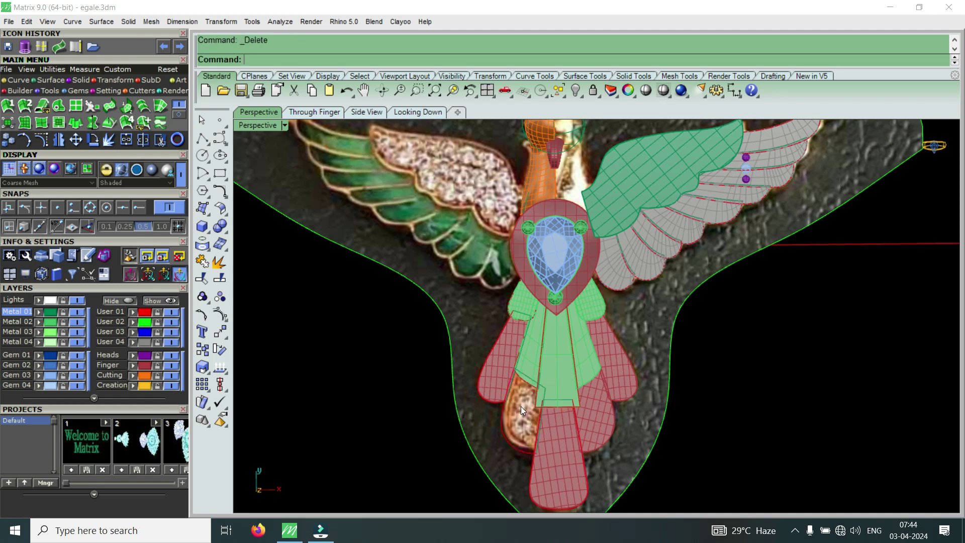
left_click(527, 364)
key("Delete")
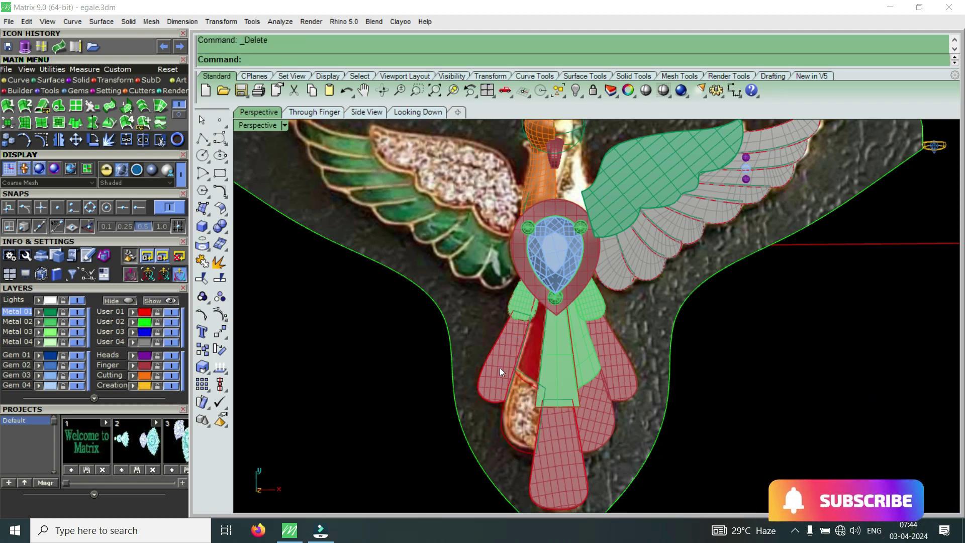
left_click(500, 368)
key("Delete")
left_click(514, 303)
key("Delete")
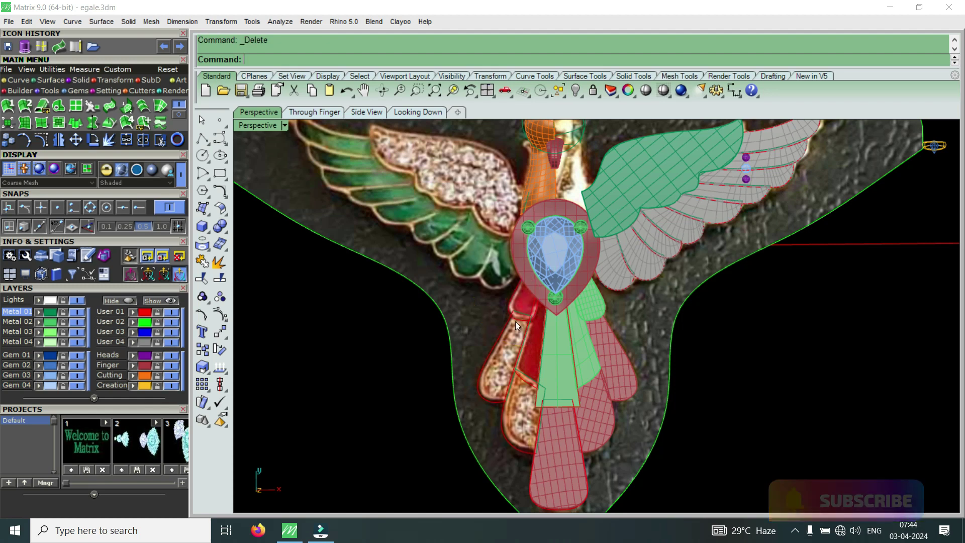
Delete the bottom tail feather, undo it, and select the left head half
left_click(563, 459)
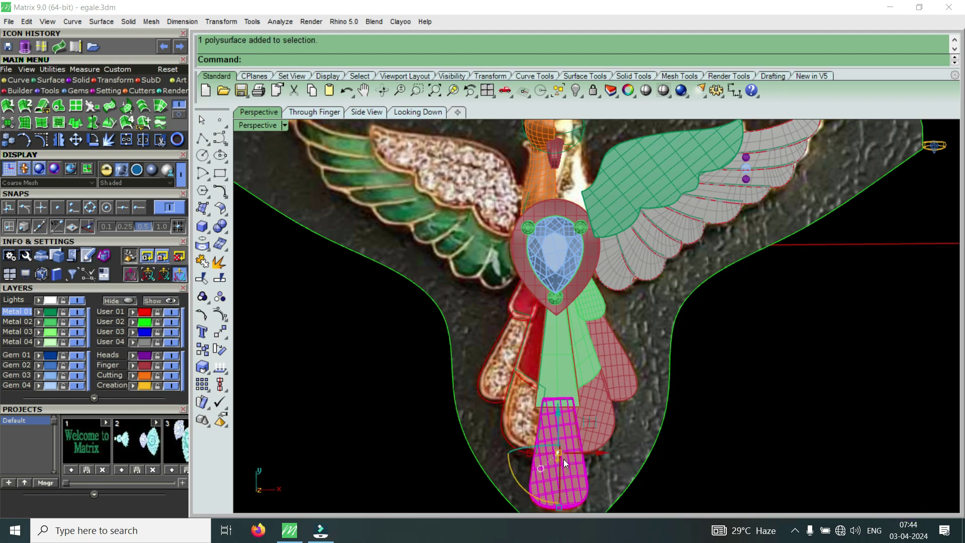
key("Delete")
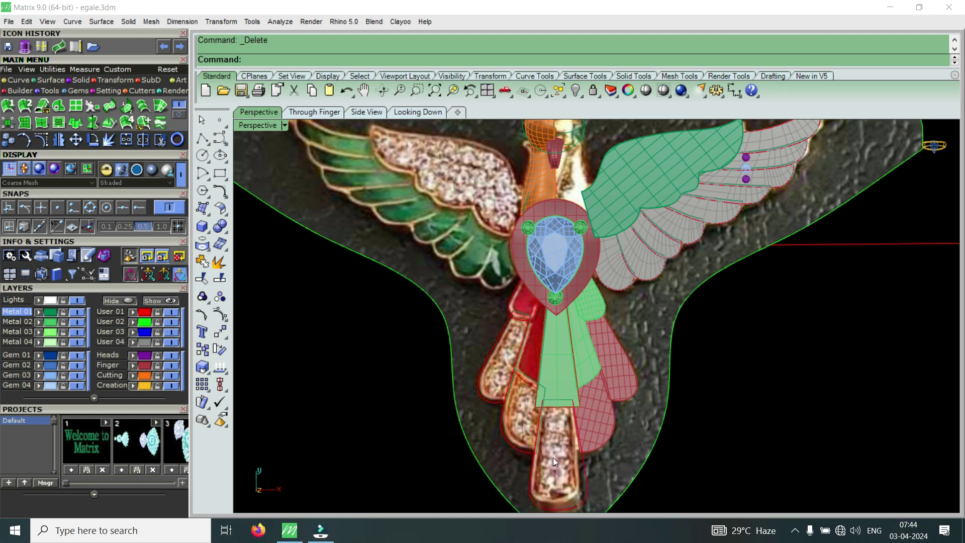
scroll(580, 386, "down", 2)
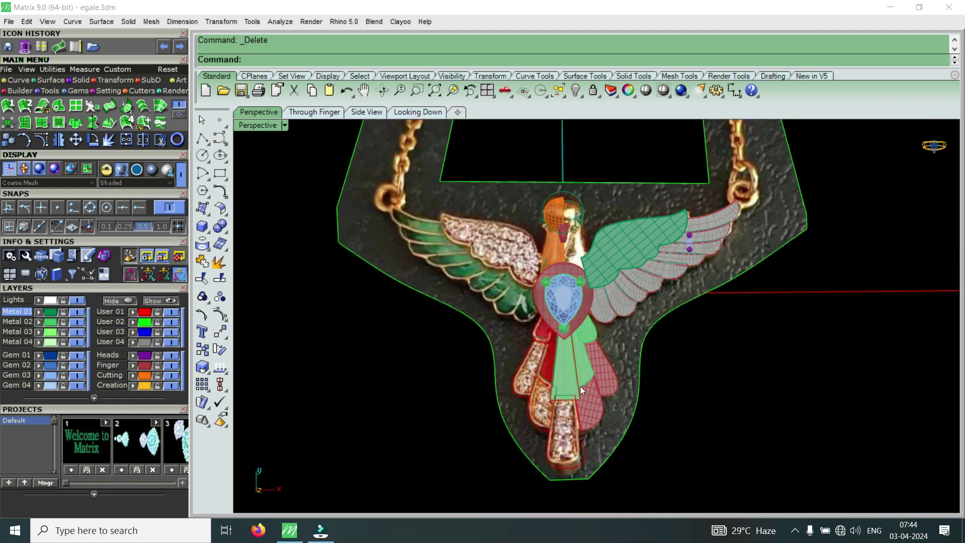
scroll(578, 414, "up", 2)
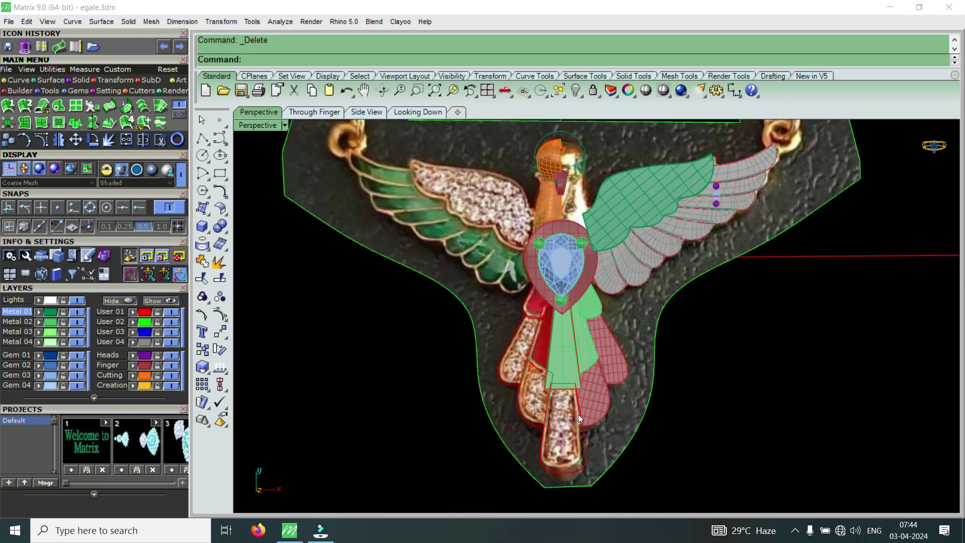
key("ctrl+z")
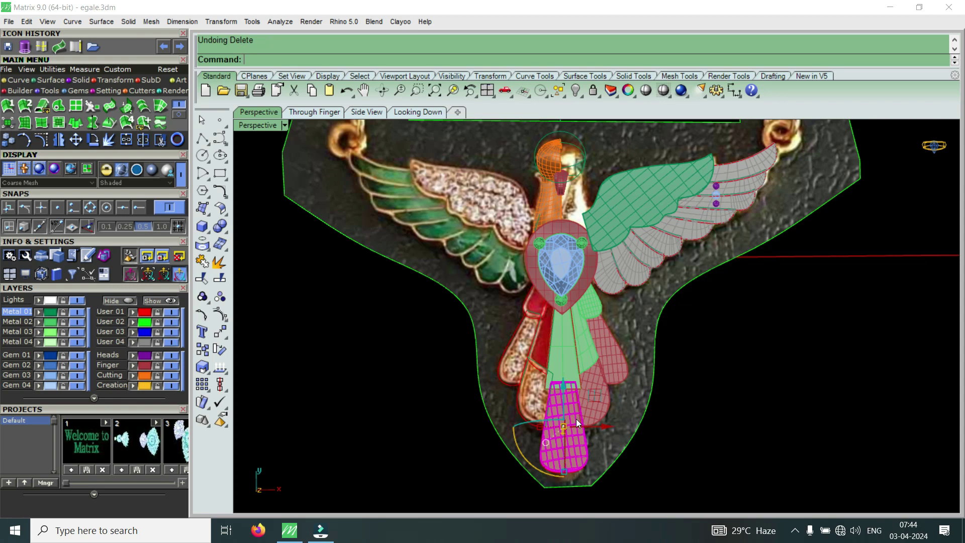
scroll(579, 424, "down", 2)
scroll(579, 257, "up", 1)
scroll(542, 286, "up", 1)
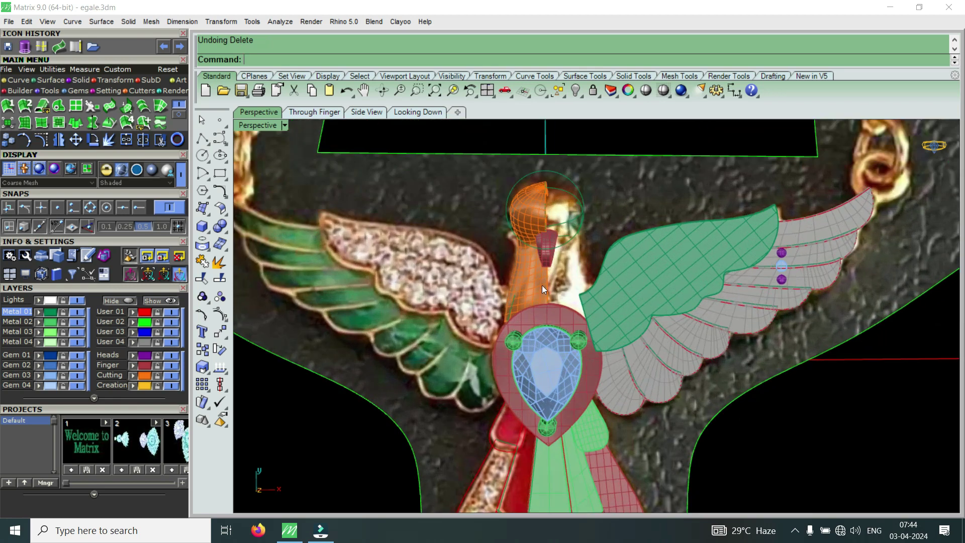
left_click(537, 290, "shift")
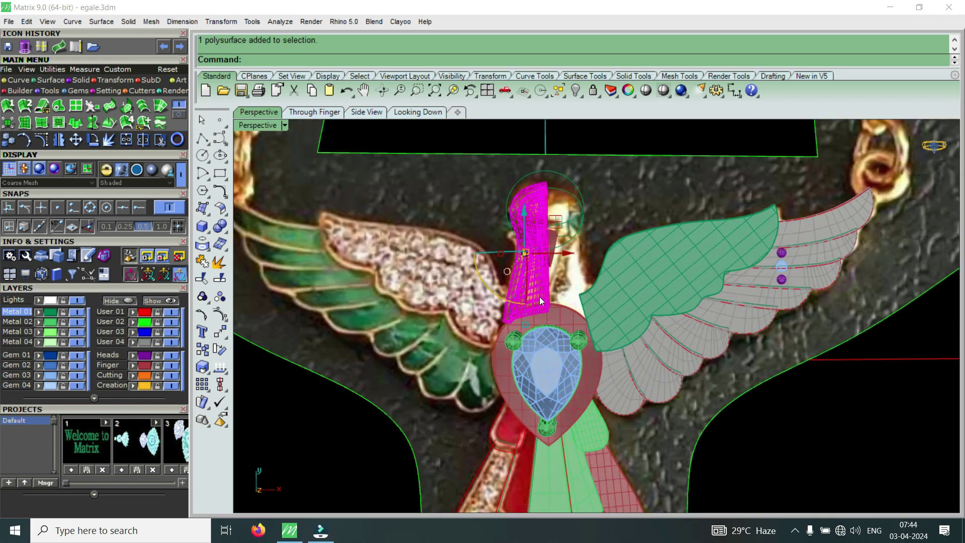
Mirror the left head half across a plane starting at 0, then delete the original
left_click(63, 140)
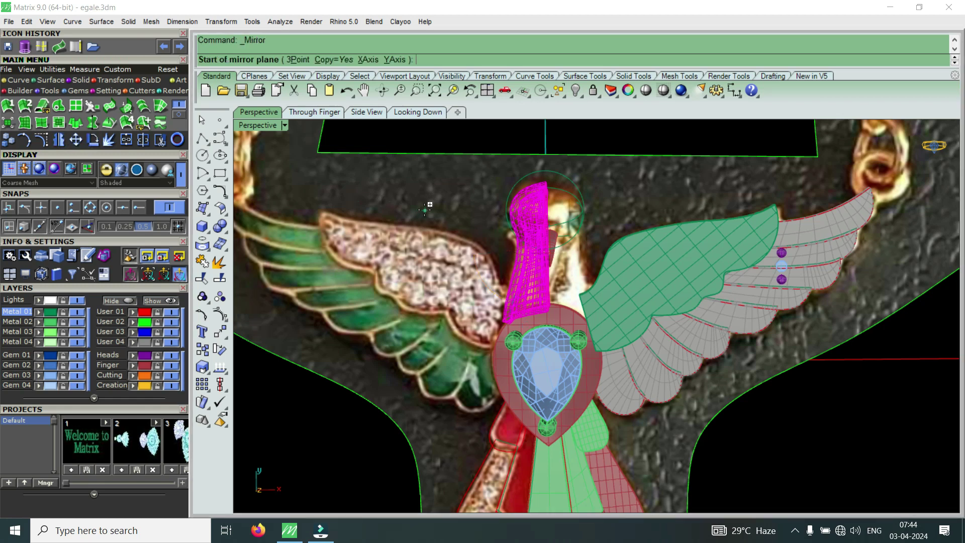
type("0")
key("Return")
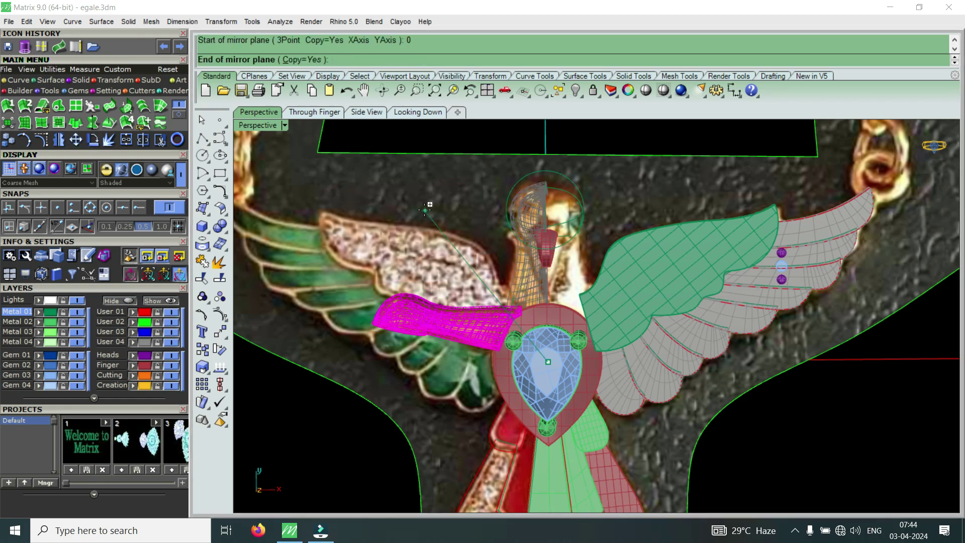
left_click(535, 259)
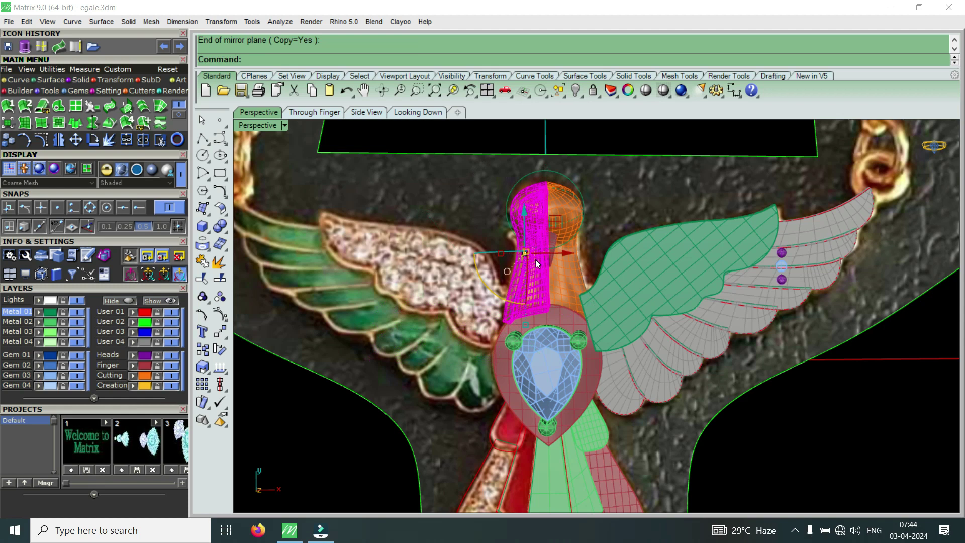
left_click(535, 269)
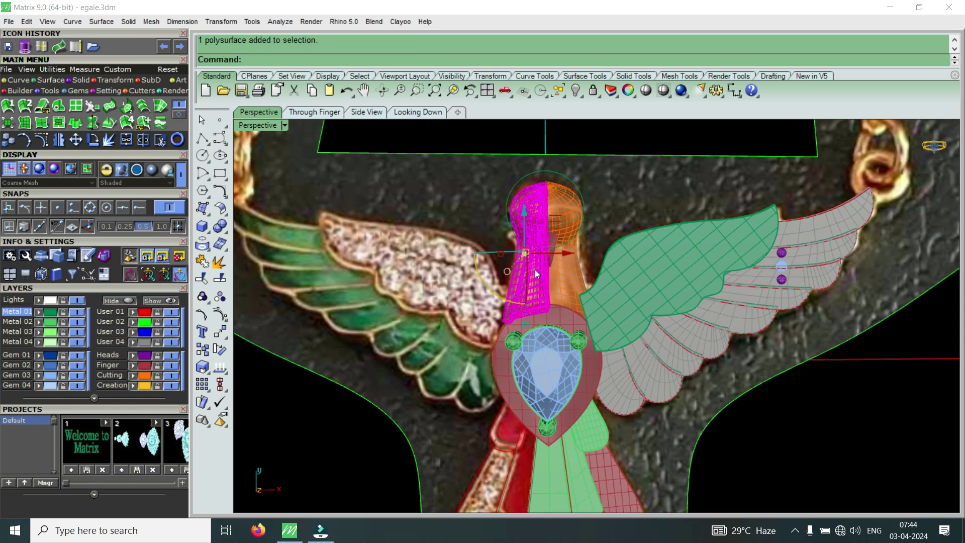
key("Delete")
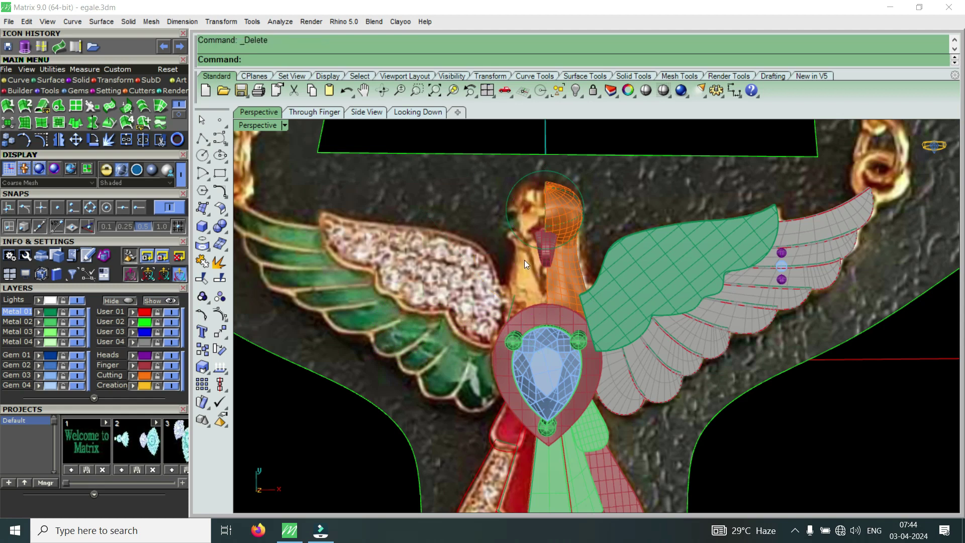
Select the upper right green wing
scroll(547, 237, "up", 3)
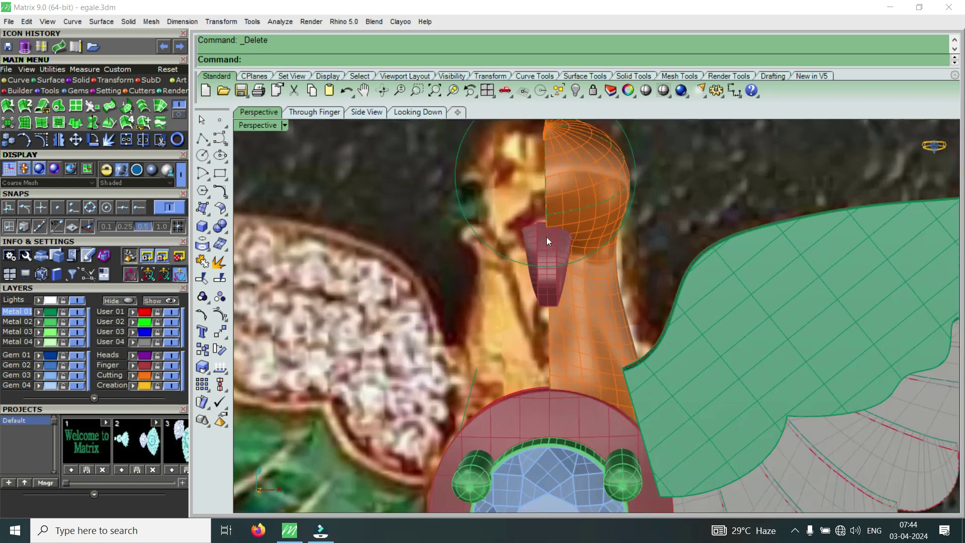
scroll(580, 212, "down", 3)
scroll(587, 220, "down", 2)
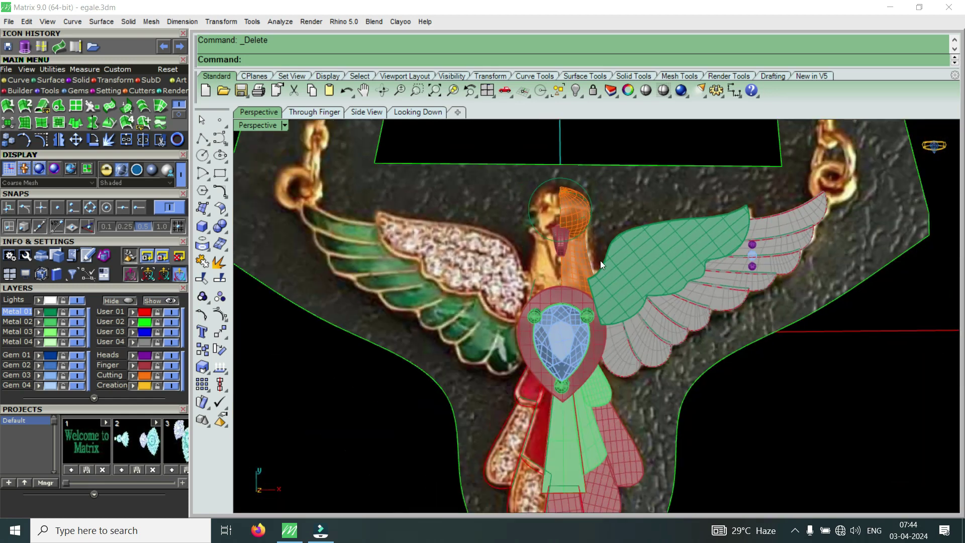
left_click(601, 260)
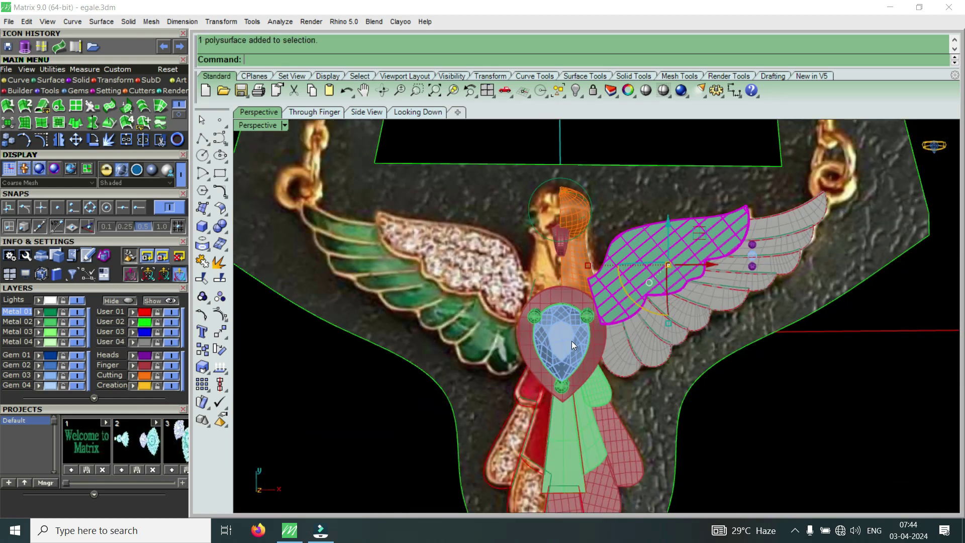
Move the selected upper right wing onto the Metal 02 layer and clear the selection
left_click(134, 365)
left_click(39, 322)
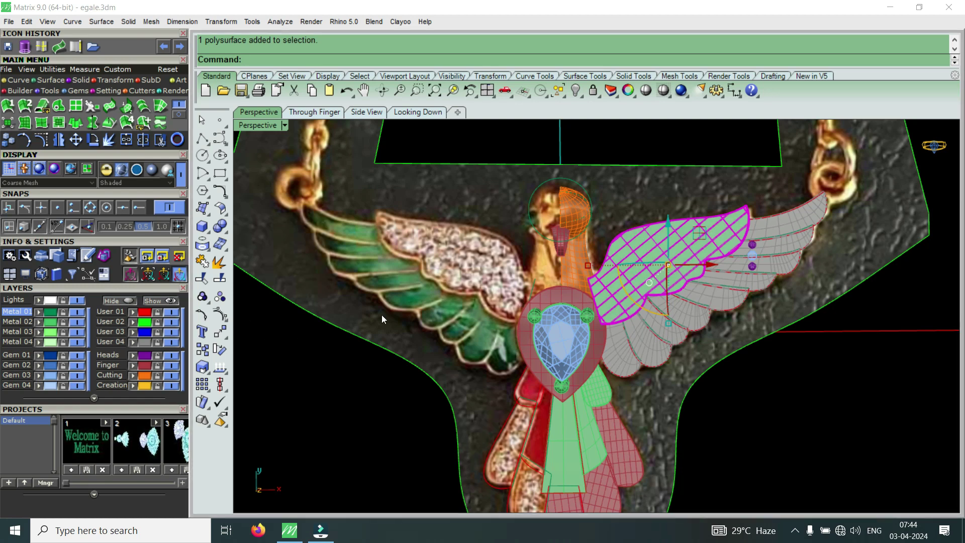
key("Escape")
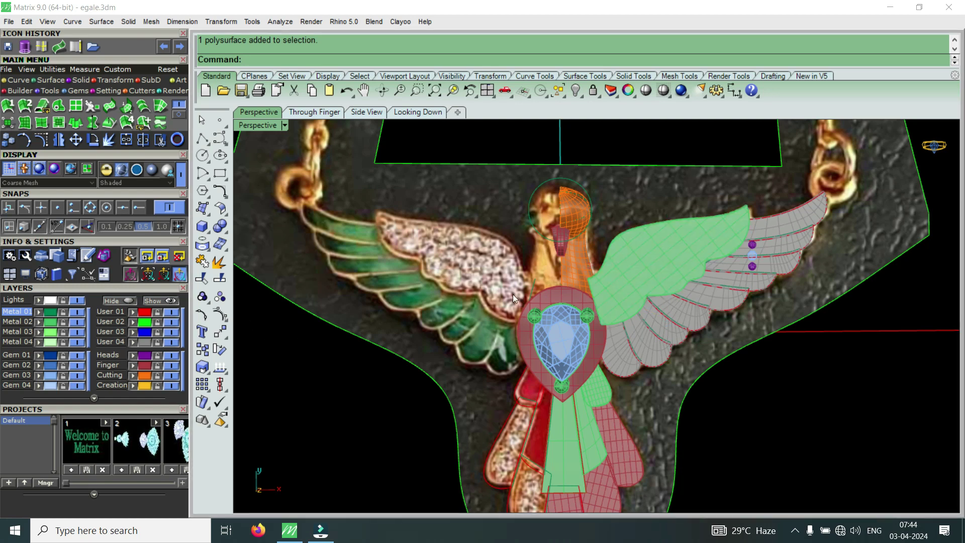
Zoom the view in and out, then bring up the Perspective viewport's display mode list
scroll(544, 292, "down", 3)
scroll(525, 409, "up", 3)
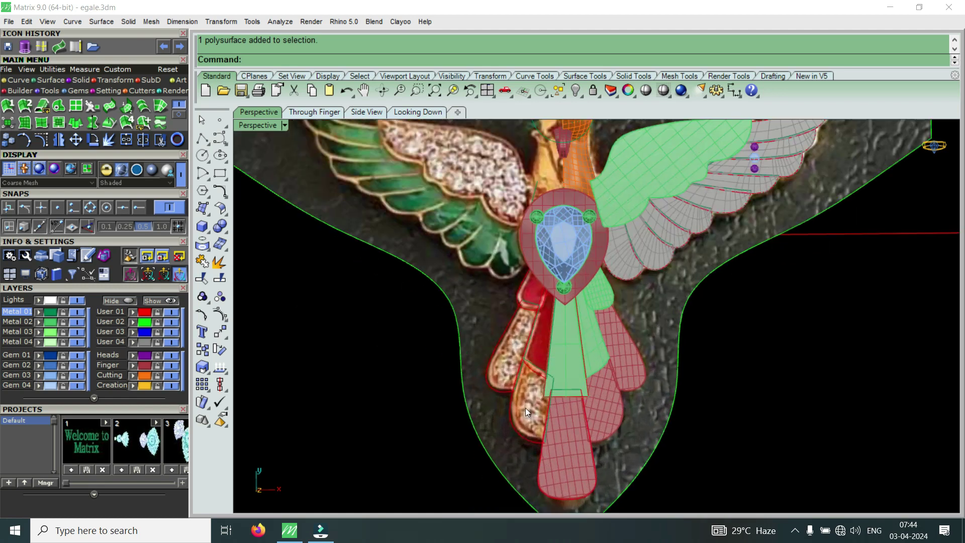
scroll(502, 358, "down", 3)
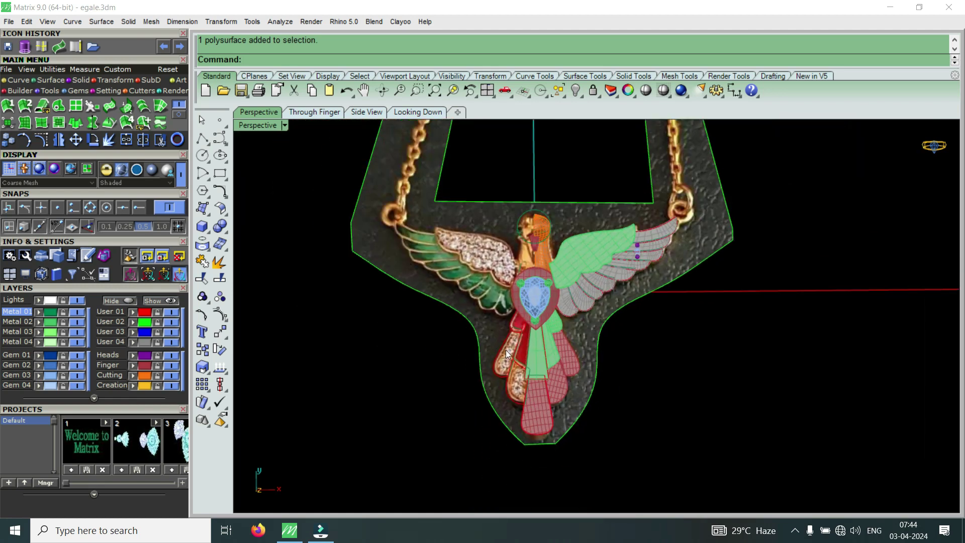
scroll(485, 254, "up", 2)
scroll(486, 251, "down", 2)
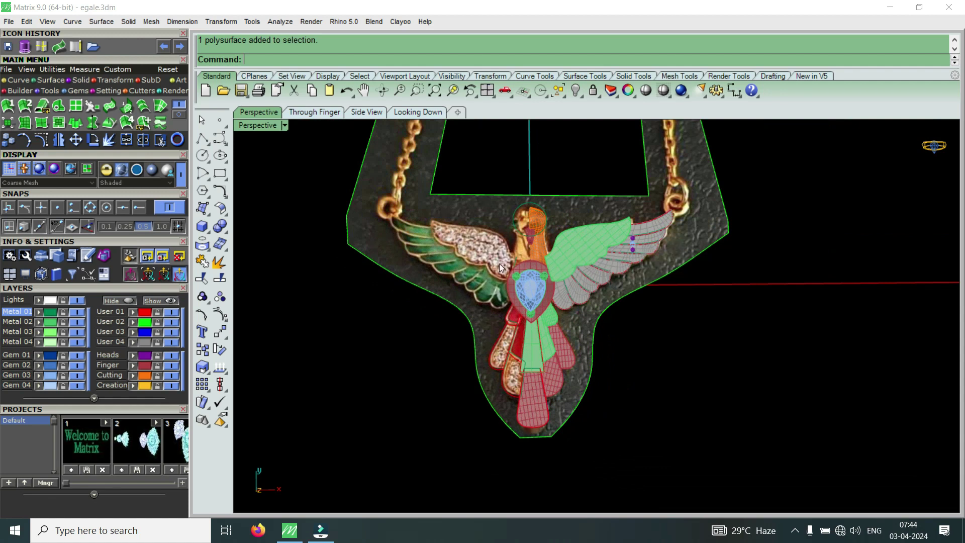
scroll(500, 264, "up", 2)
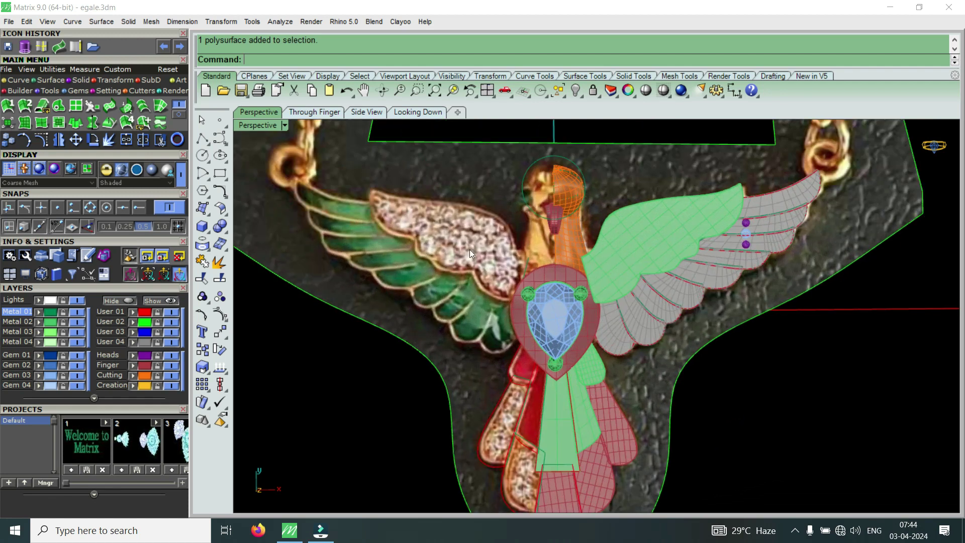
left_click(267, 124)
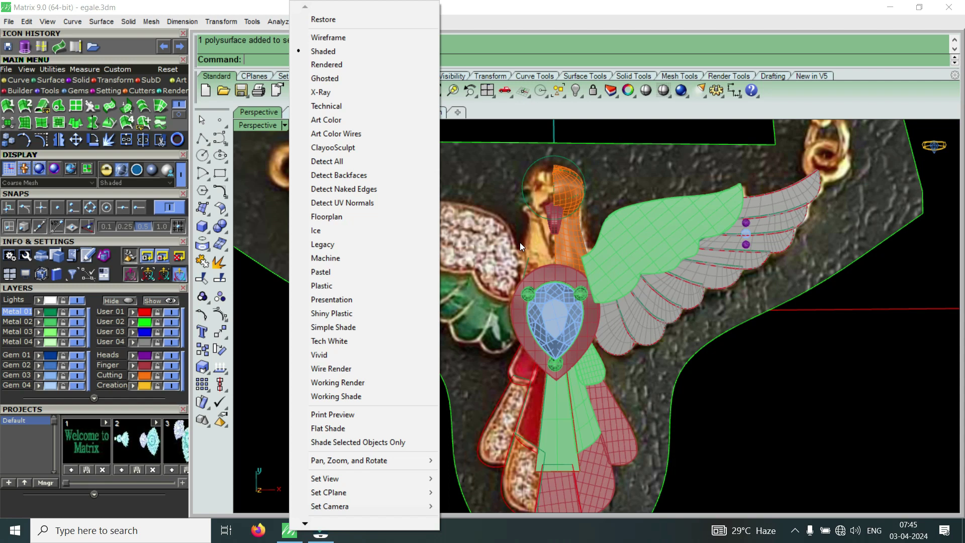
Render the eagle pendant's wings, gem and tail in Machine display mode in the Perspective viewport
left_click(375, 264)
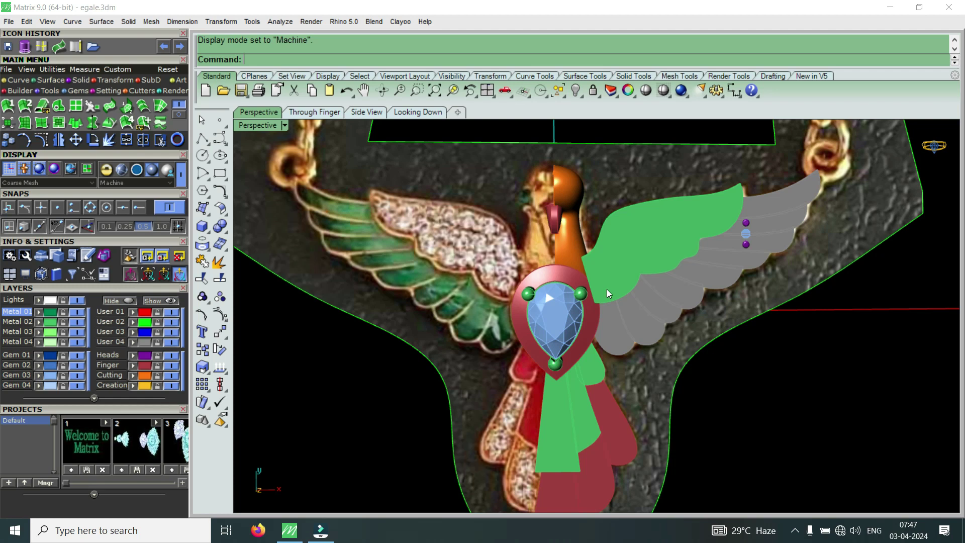
scroll(621, 304, "down", 1)
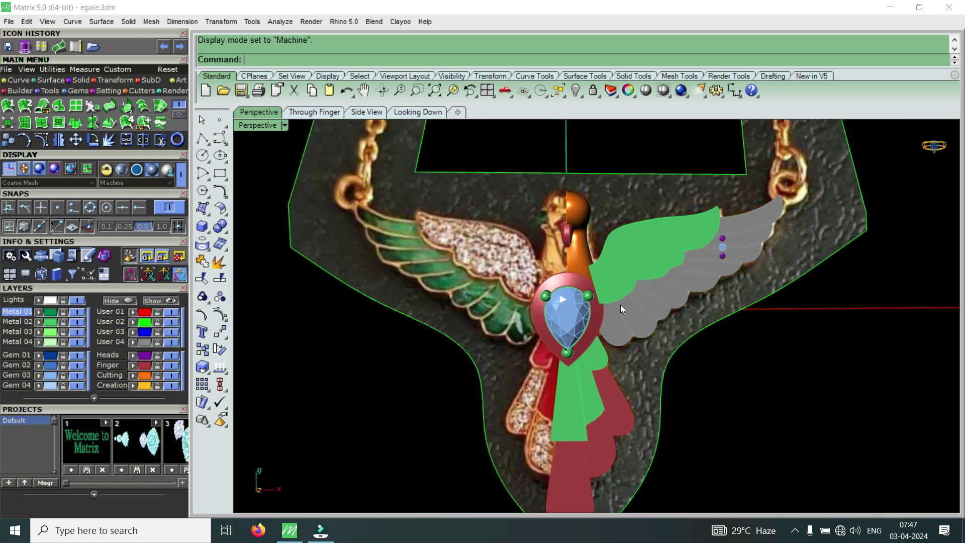
scroll(620, 305, "down", 1)
scroll(618, 310, "up", 2)
scroll(605, 272, "up", 1)
scroll(606, 272, "down", 1)
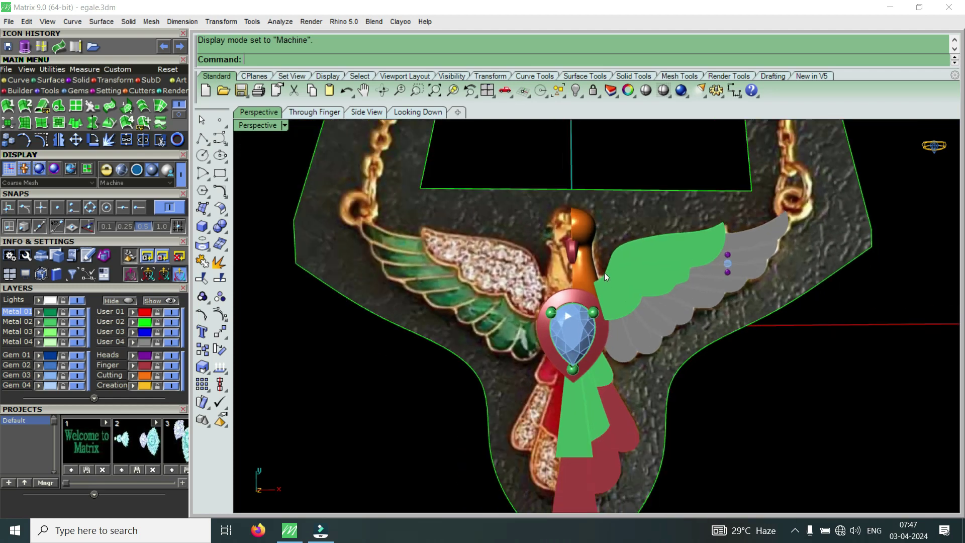
scroll(583, 296, "down", 2)
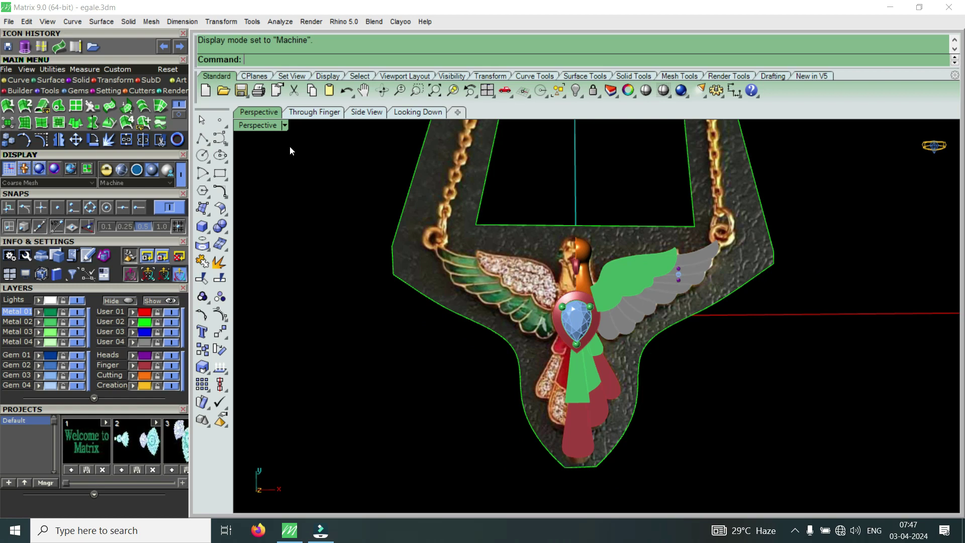
scroll(483, 292, "up", 3)
scroll(498, 295, "up", 1)
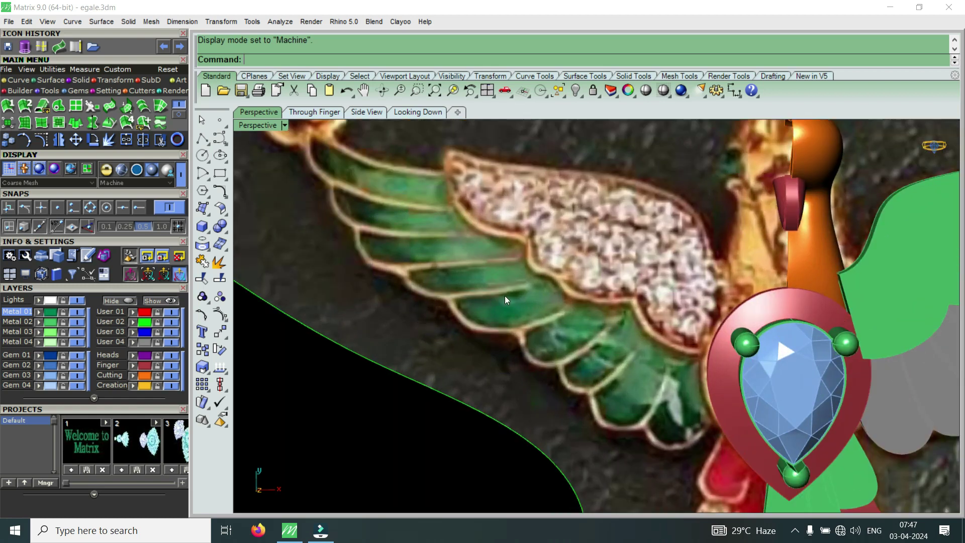
scroll(549, 305, "down", 3)
scroll(526, 309, "up", 2)
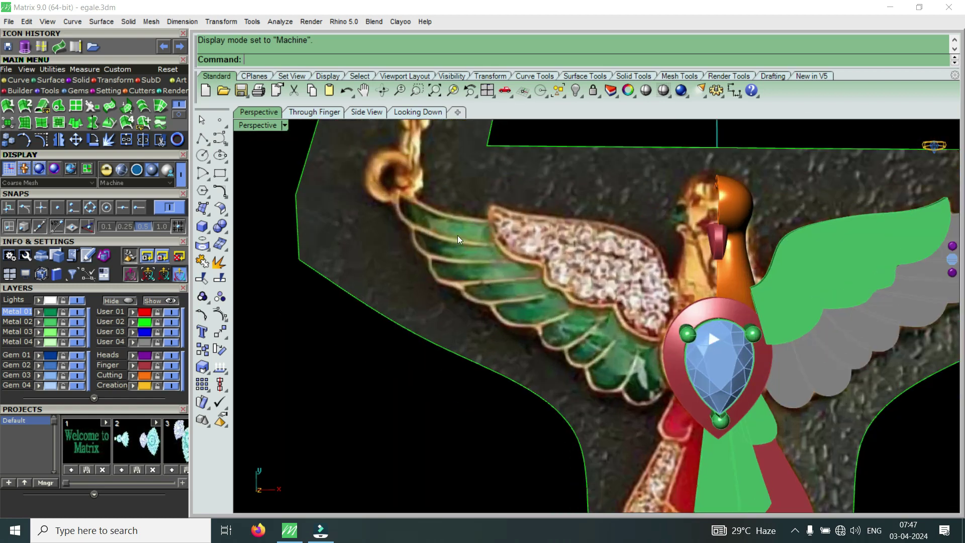
scroll(454, 242, "down", 2)
scroll(511, 290, "down", 1)
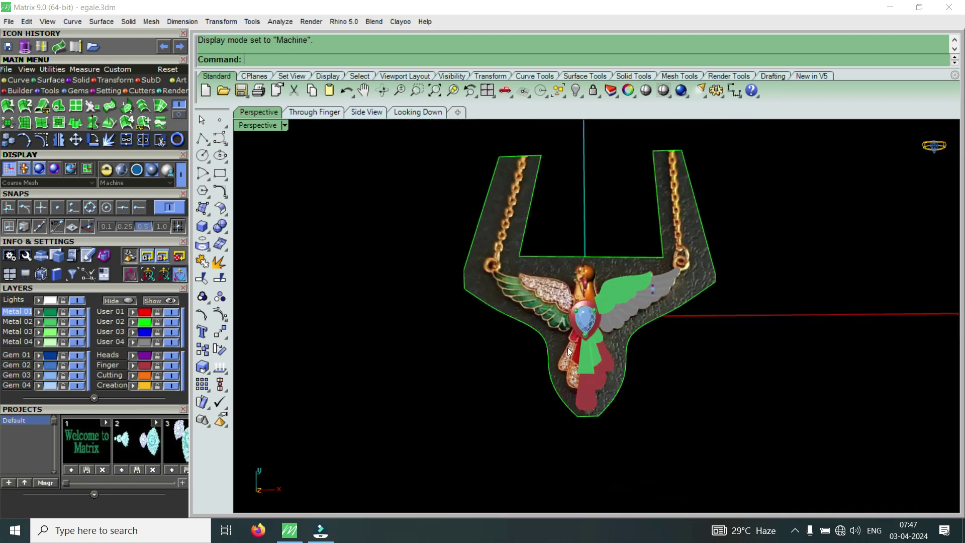
scroll(590, 344, "up", 3)
scroll(591, 363, "down", 2)
scroll(518, 261, "up", 4)
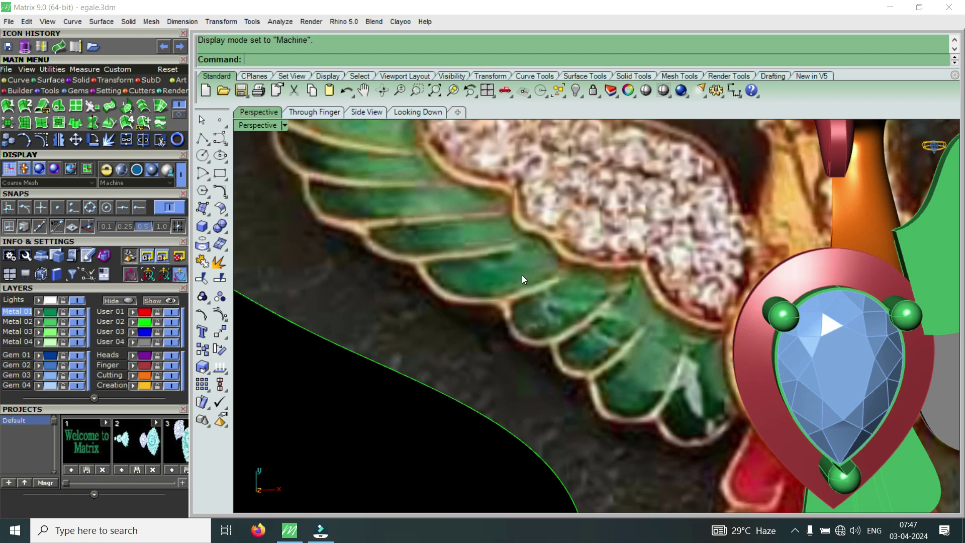
scroll(529, 260, "down", 1)
scroll(561, 316, "down", 1)
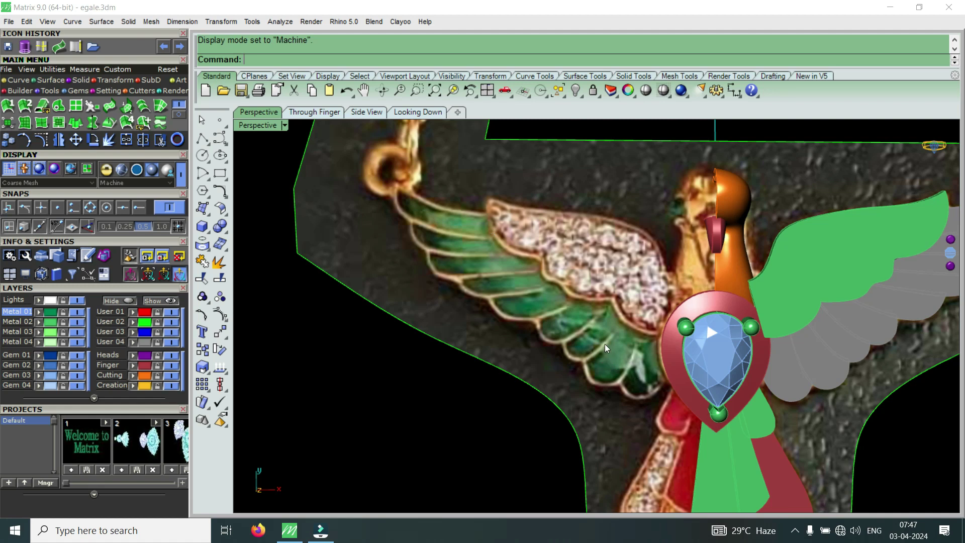
scroll(604, 343, "down", 3)
scroll(636, 408, "up", 2)
scroll(651, 390, "down", 1)
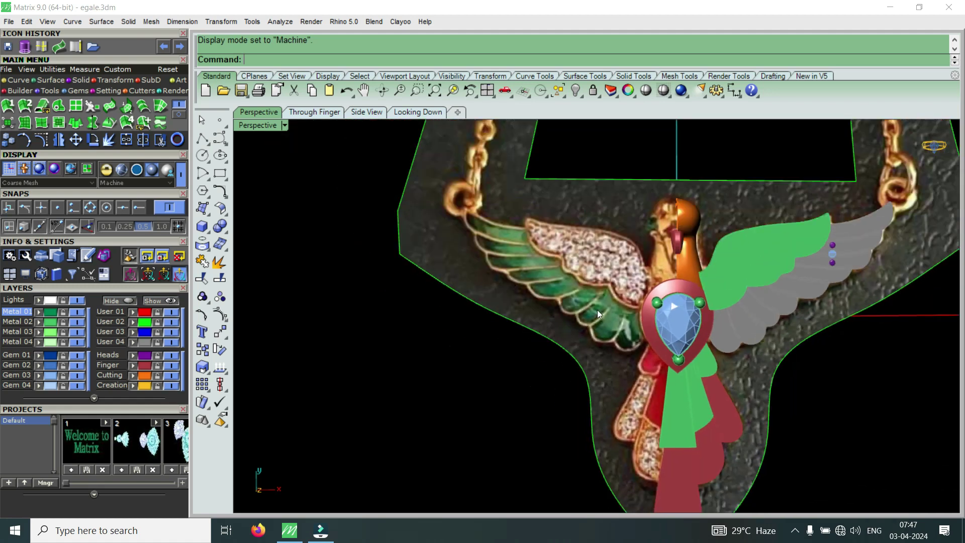
scroll(597, 310, "up", 3)
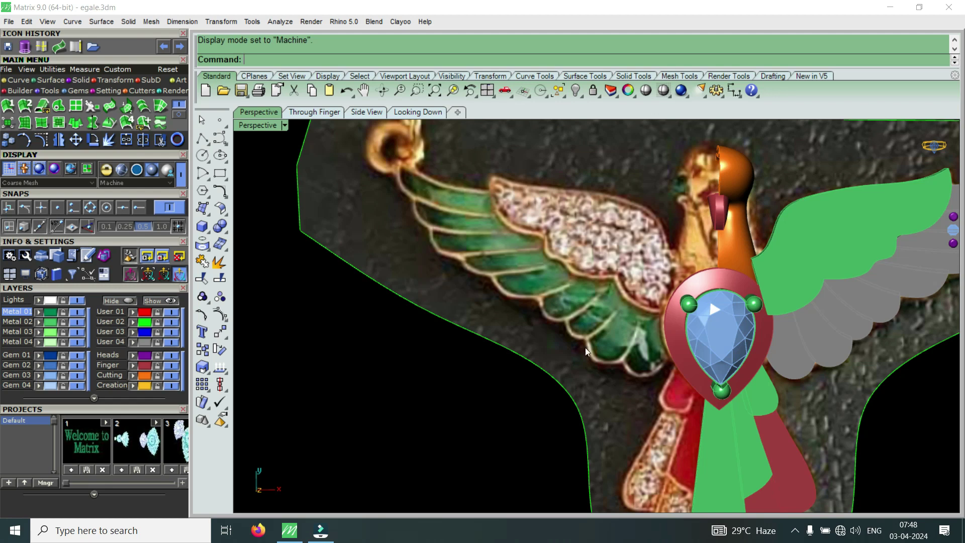
scroll(591, 338, "down", 5)
scroll(646, 394, "up", 3)
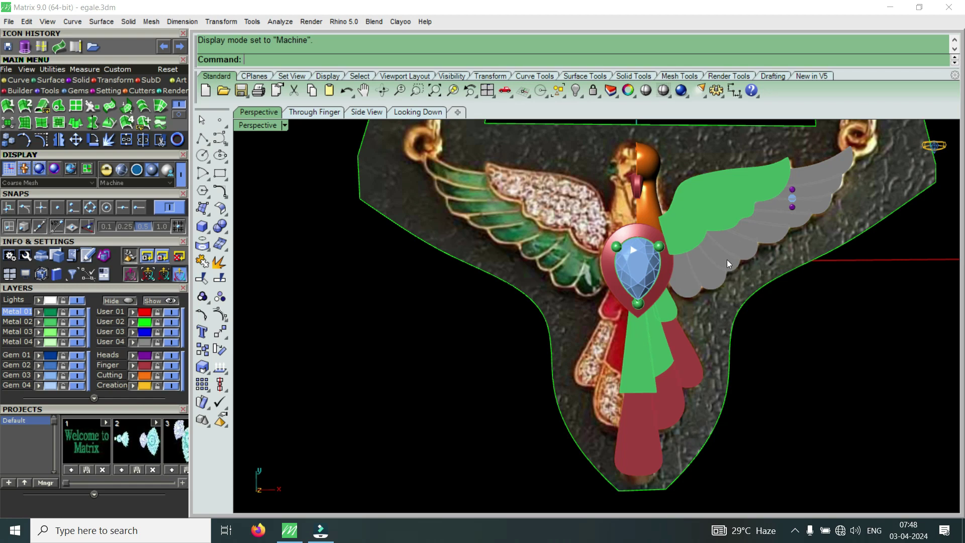
scroll(727, 259, "down", 2)
scroll(770, 218, "up", 1)
Window-select and delete the gems on the grey wing, then undo the deletion
left_click_drag(732, 359, 790, 192)
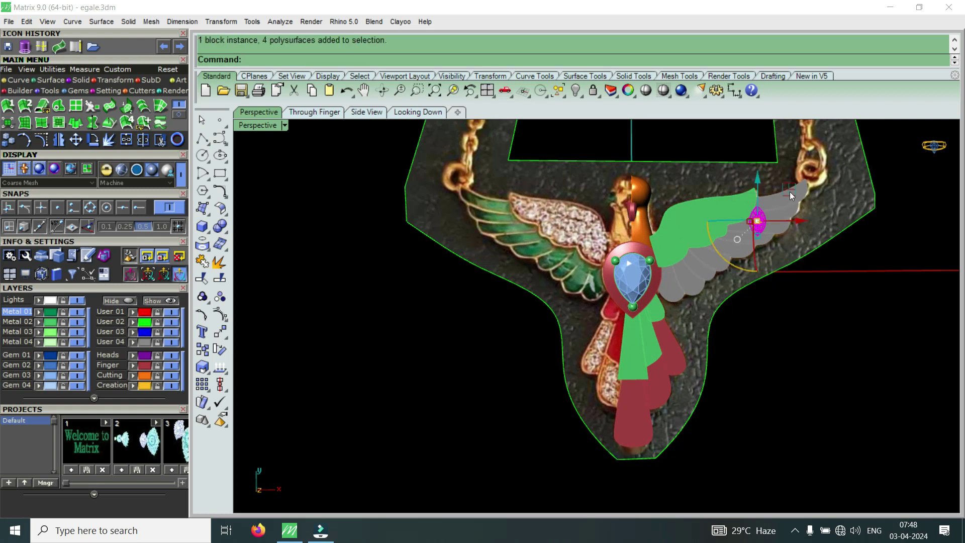
key("Delete")
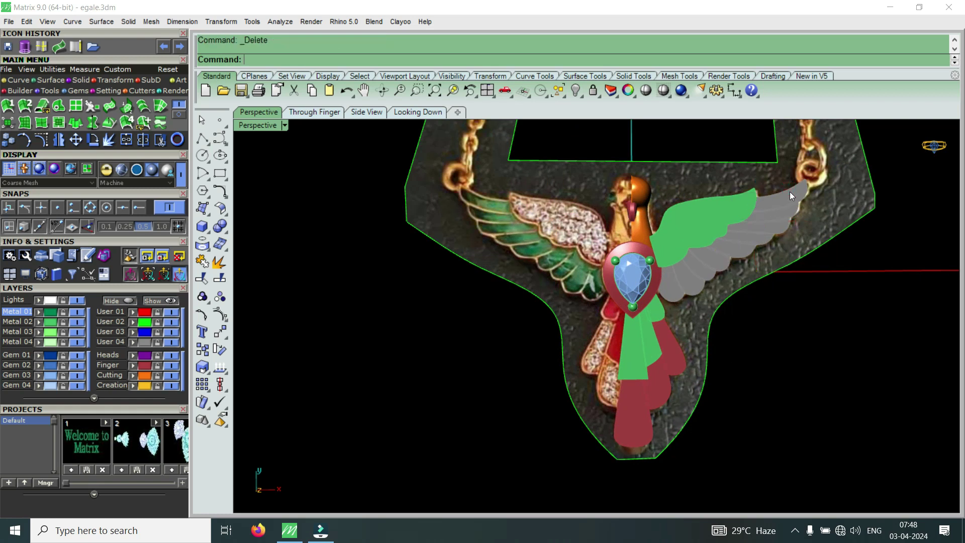
key("ctrl+z")
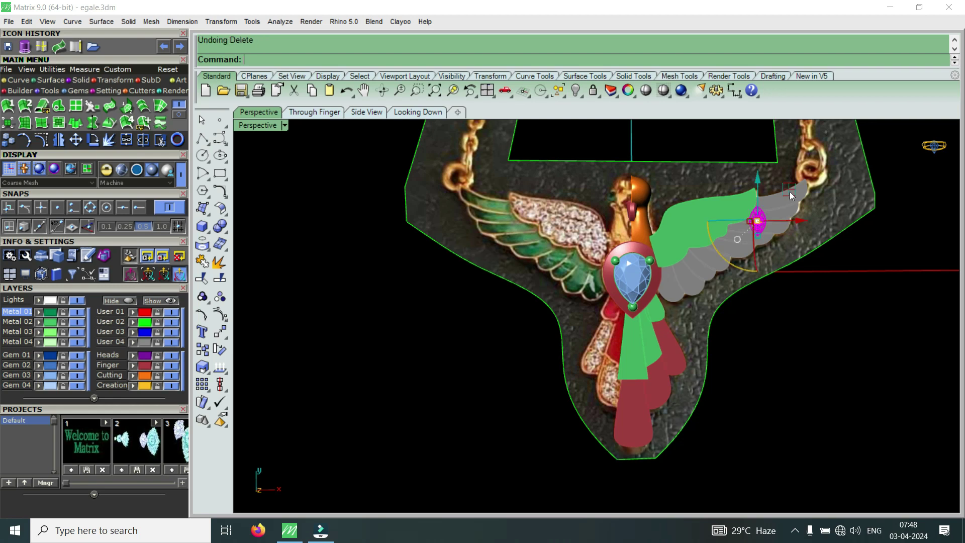
Toggle the four-view layout back to single Perspective and turn off the User 02 photo layer
scroll(609, 197, "up", 1)
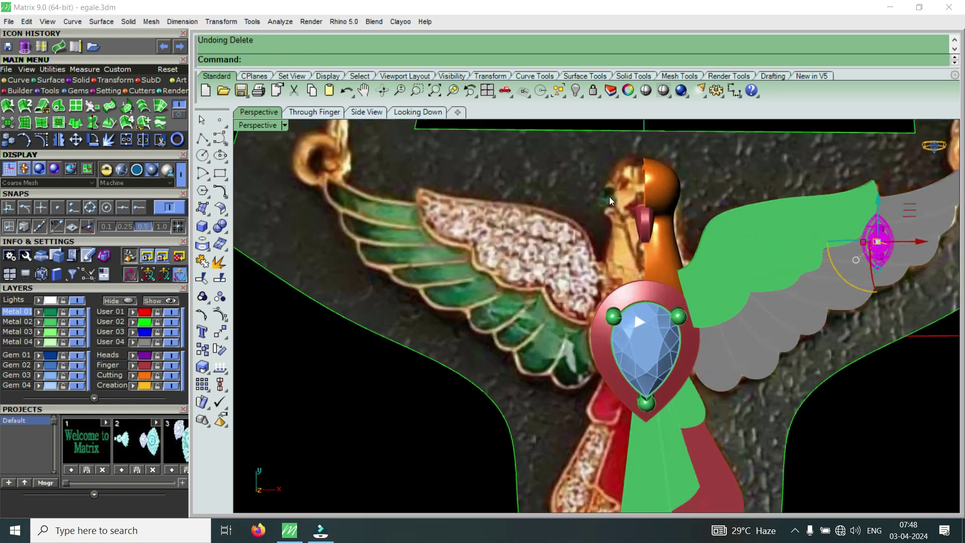
scroll(607, 198, "up", 3)
scroll(574, 209, "down", 3)
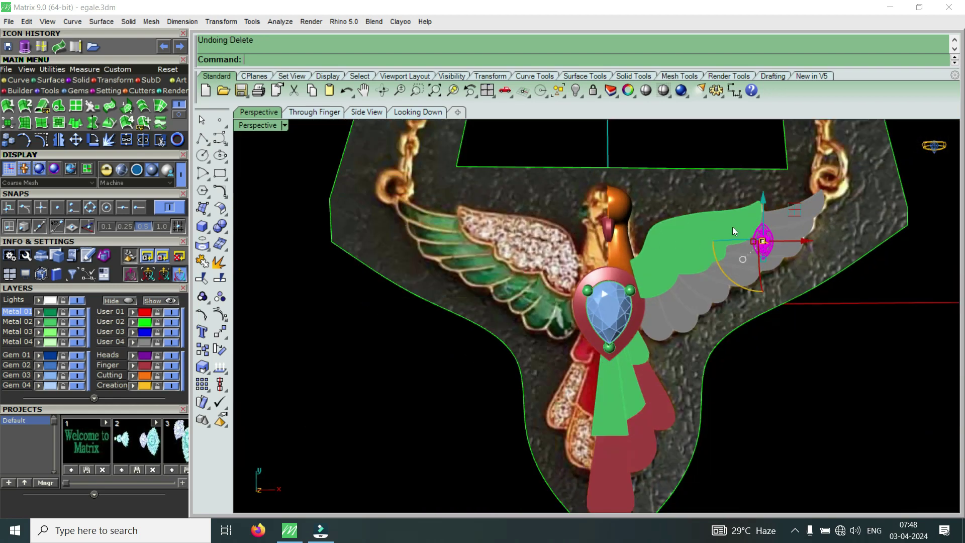
double_click(252, 126)
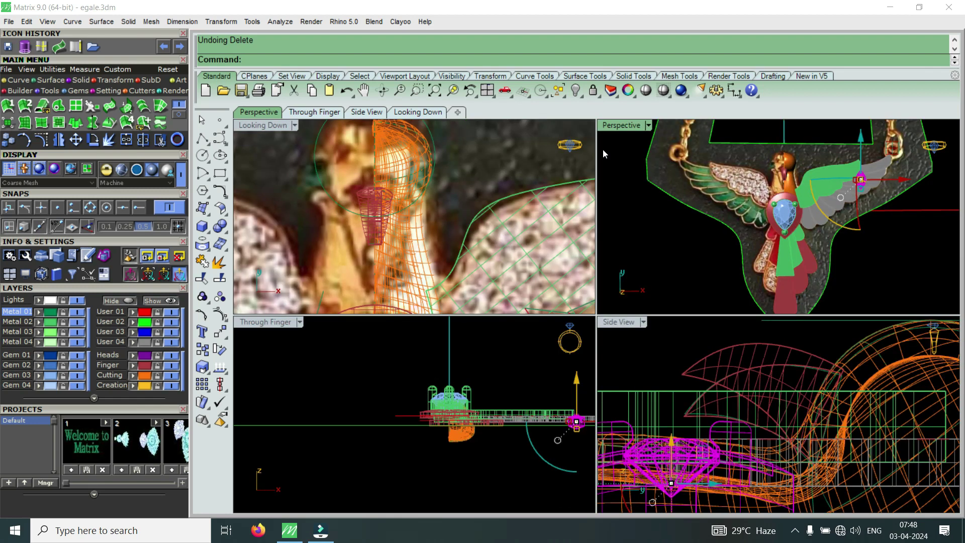
double_click(624, 125)
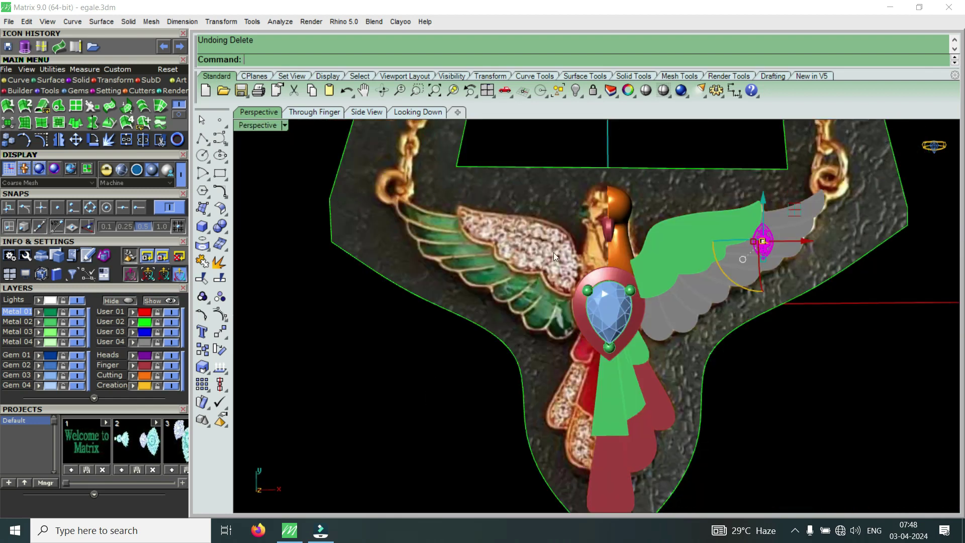
left_click(172, 322)
Orbit to the eagle's head and select the orange head half
mouse_move(502, 304)
right_mouse_down()
mouse_move(543, 398)
mouse_move(577, 293)
mouse_move(487, 230)
mouse_move(458, 312)
right_mouse_up()
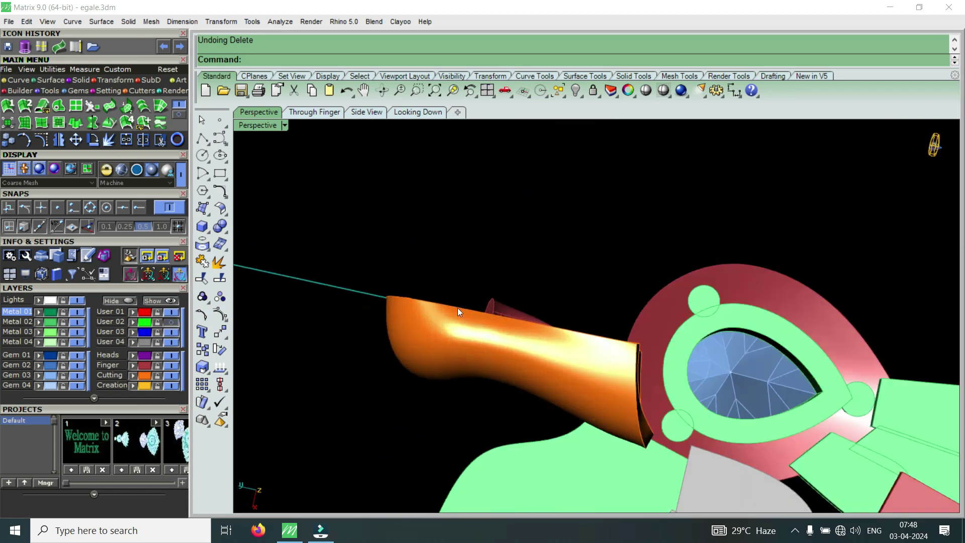
mouse_move(583, 345)
right_mouse_down()
mouse_move(570, 442)
mouse_move(581, 123)
mouse_move(625, 329)
mouse_move(619, 296)
mouse_move(691, 370)
mouse_move(537, 248)
mouse_move(526, 251)
mouse_move(543, 285)
mouse_move(541, 382)
mouse_move(558, 420)
mouse_move(597, 446)
mouse_move(533, 451)
right_mouse_up()
left_click(533, 451)
right_click_drag(445, 365, 395, 322)
scroll(396, 323, "up", 5)
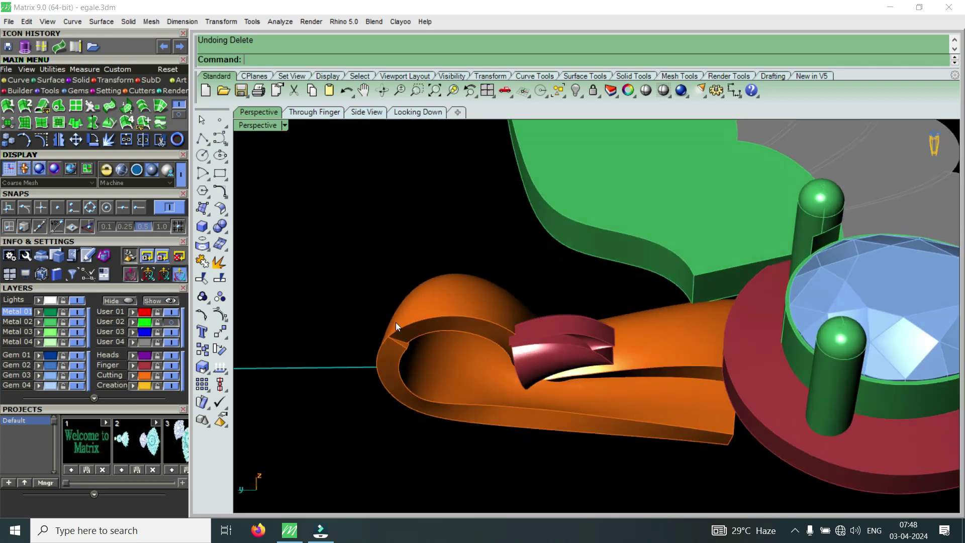
scroll(414, 360, "up", 3)
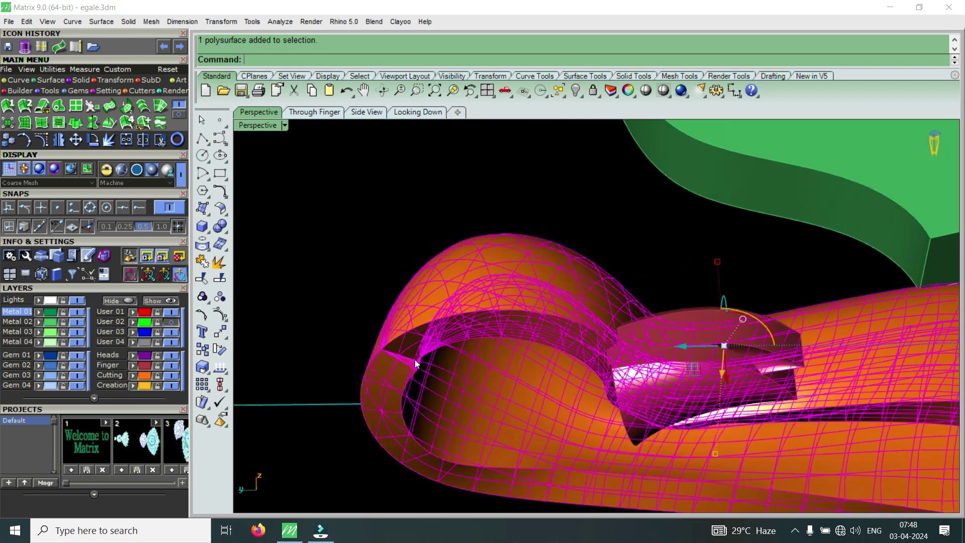
Mirror the orange head half across a plane starting at the origin, completing the head
left_click(59, 140)
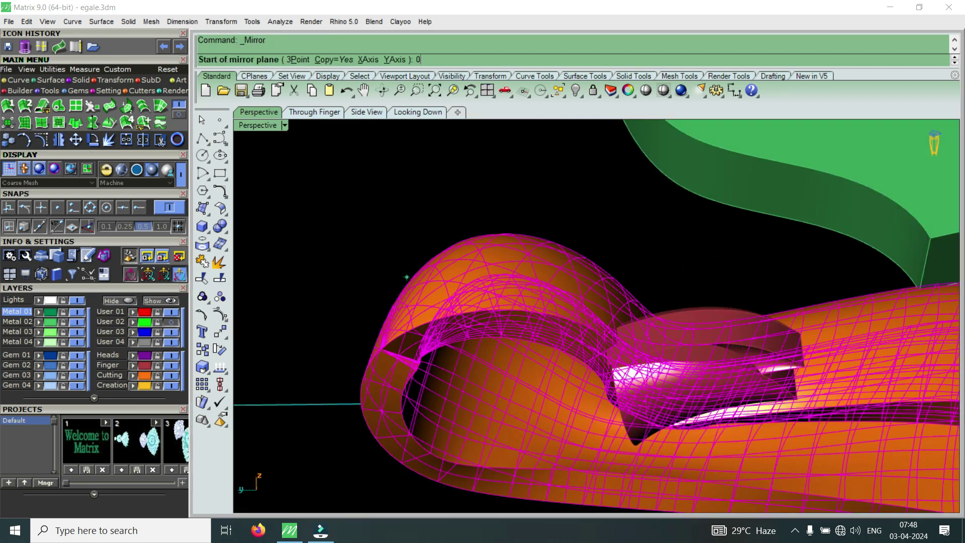
key("Return")
left_click(407, 276)
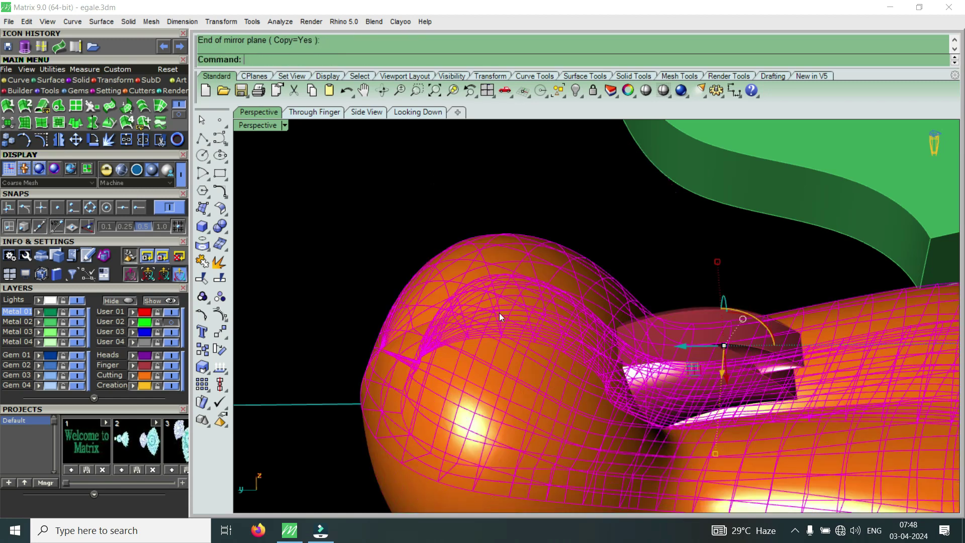
mouse_move(500, 314)
right_mouse_down()
mouse_move(492, 398)
mouse_move(451, 301)
right_mouse_up()
key("Escape")
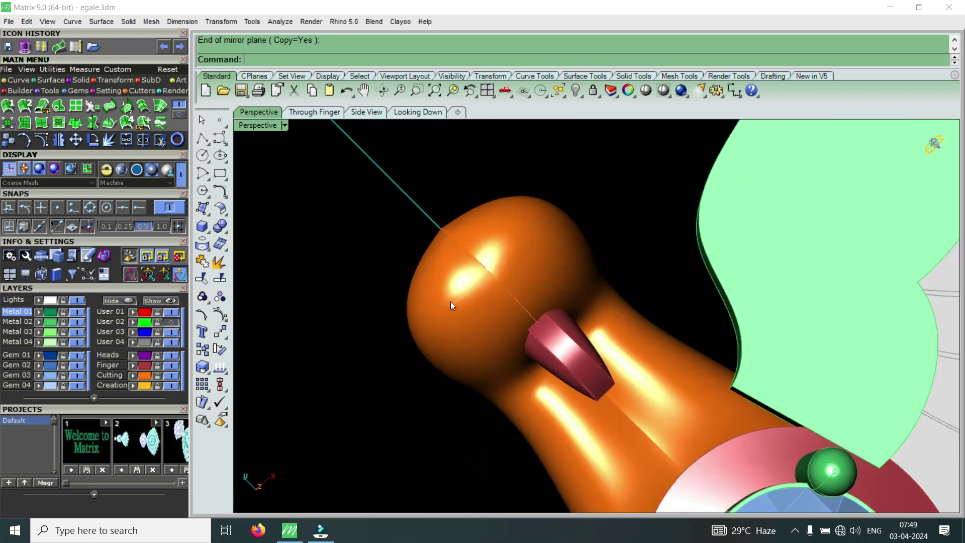
scroll(451, 301, "down", 2)
scroll(539, 389, "up", 1)
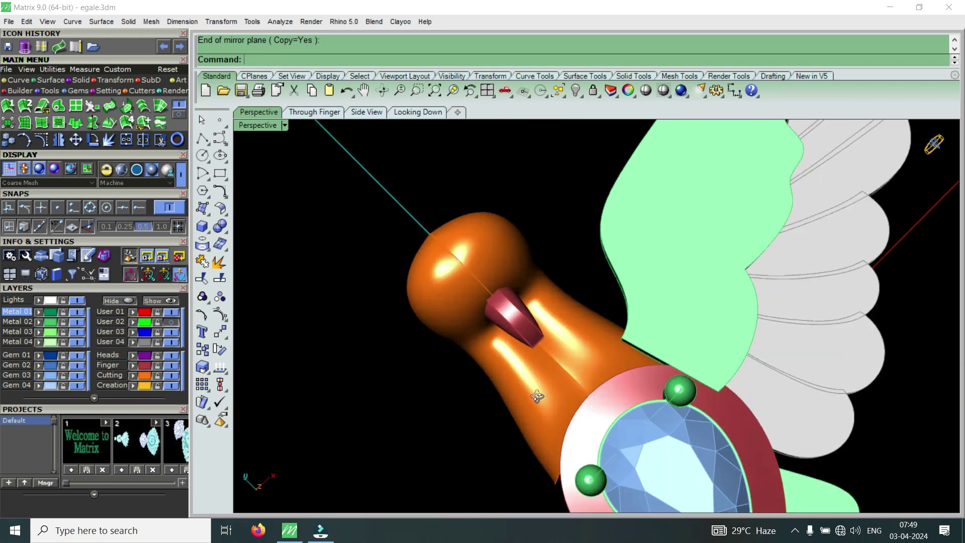
Select the mirrored head half and delete it in the four-view layout
right_click_drag(539, 394, 508, 401)
left_click(506, 408)
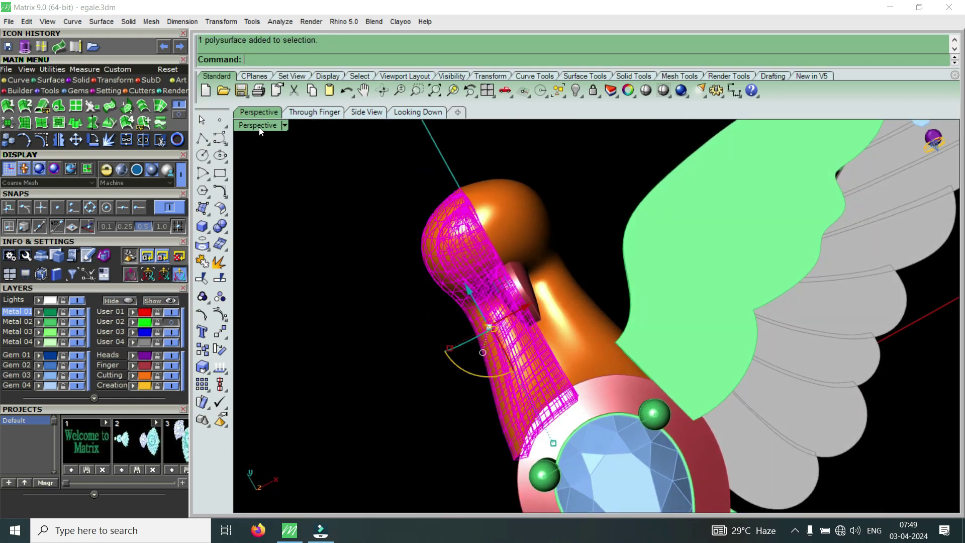
double_click(261, 127)
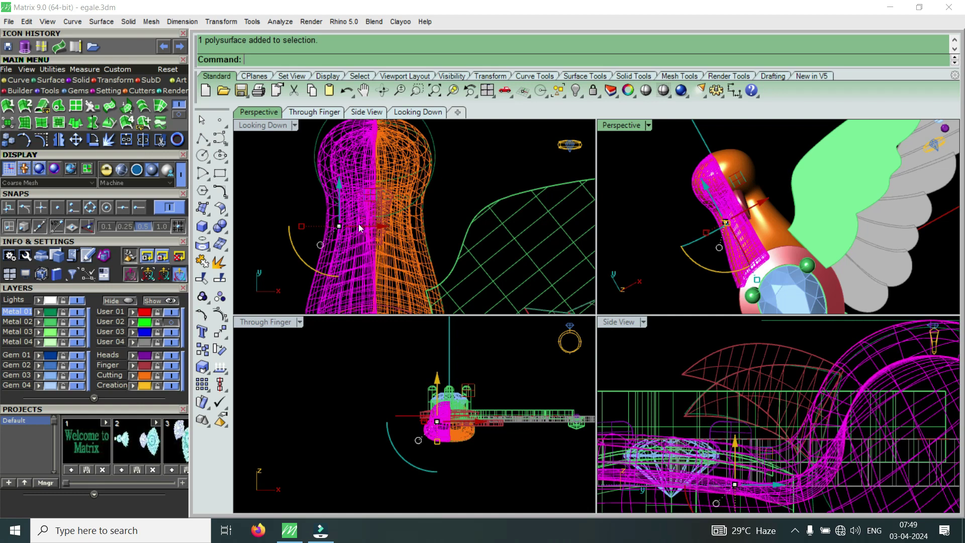
left_click(345, 240)
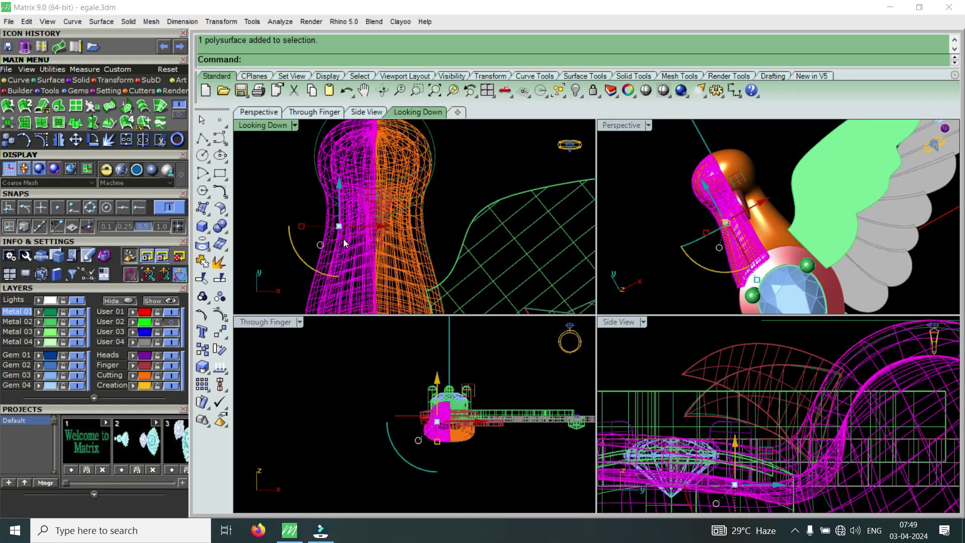
key("Delete")
scroll(359, 194, "down", 2)
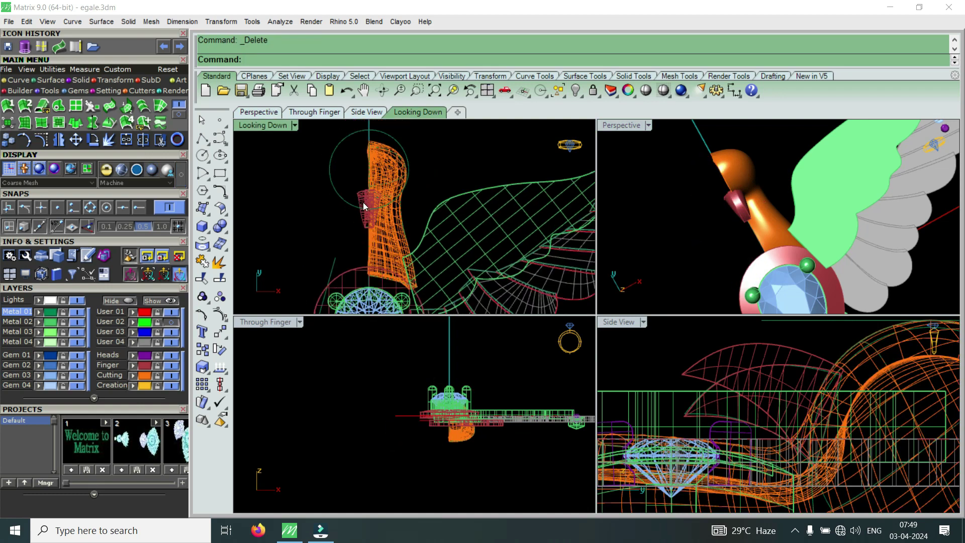
Turn User 02 back on and rotate the remaining head half to match the photo
left_click(171, 322)
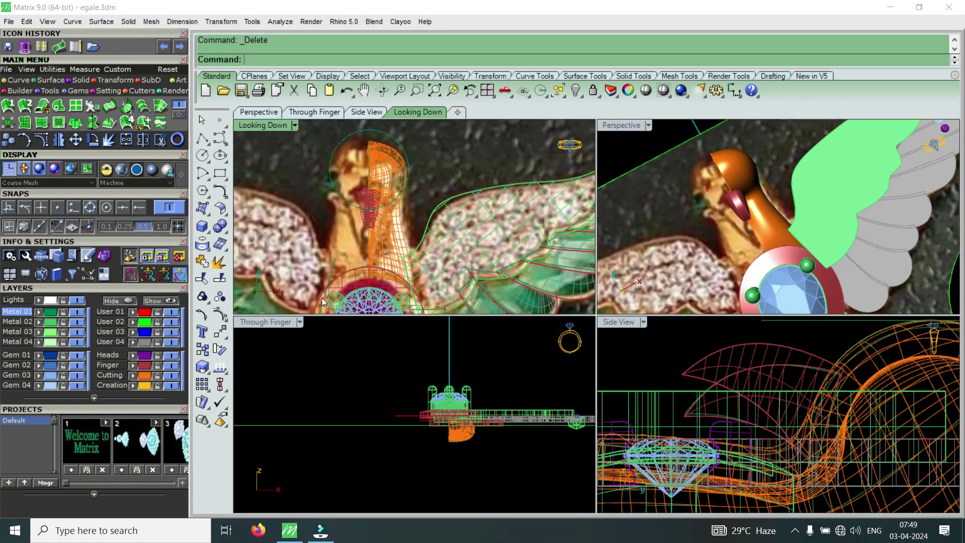
left_click(399, 260)
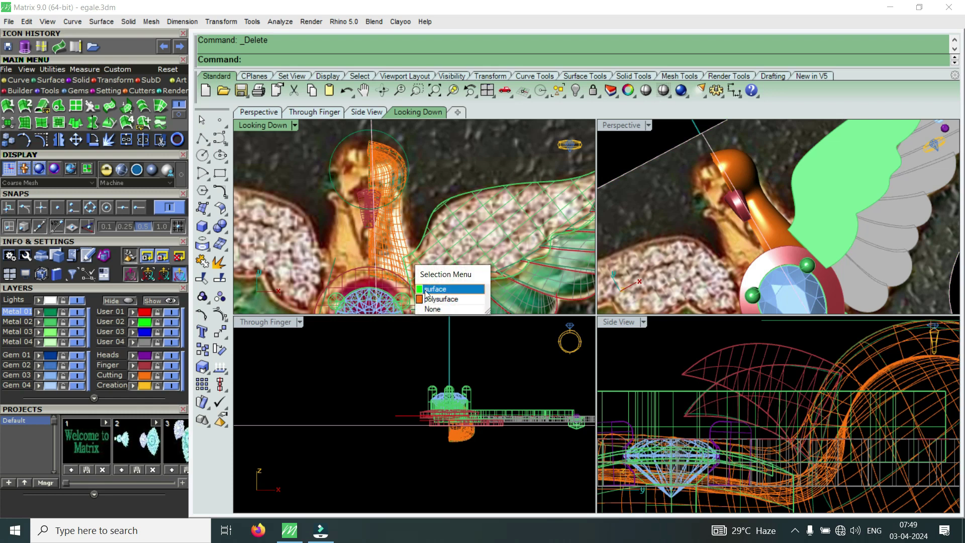
left_click(427, 297)
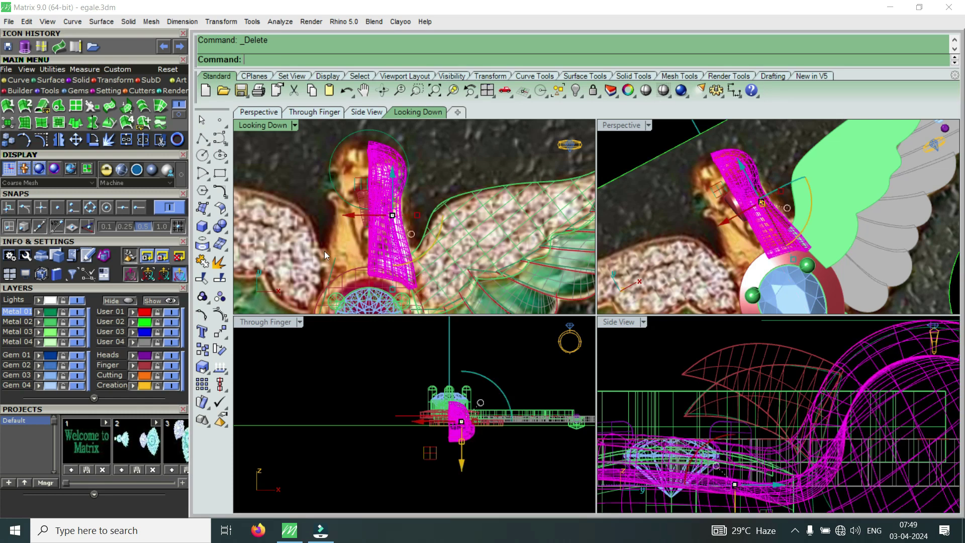
left_click(93, 140)
left_click(370, 145)
scroll(398, 166, "up", 5)
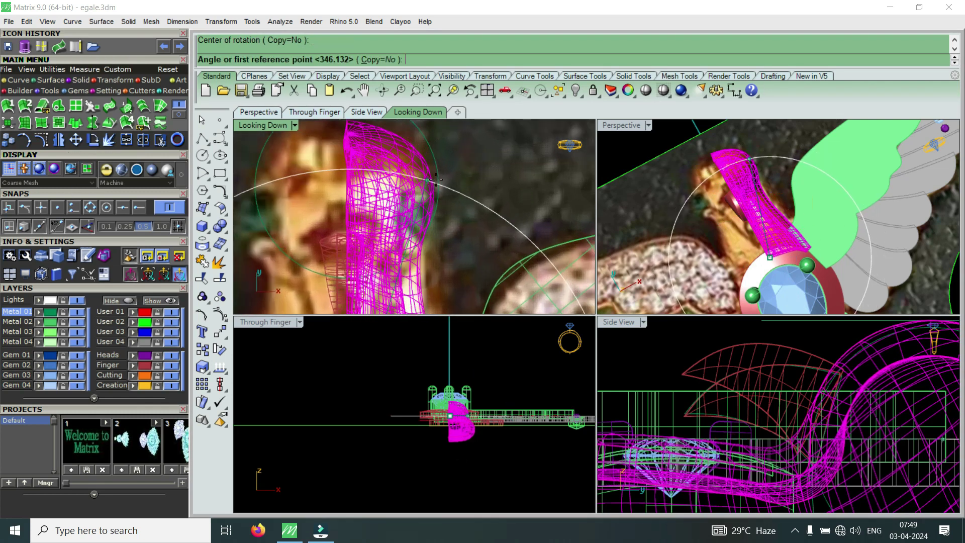
left_click(433, 178)
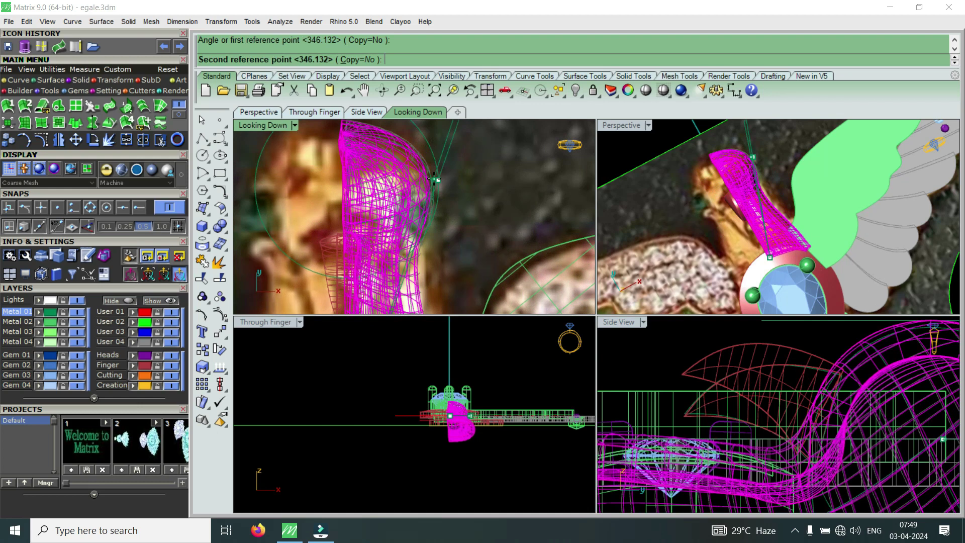
left_click(434, 179)
scroll(362, 197, "down", 5)
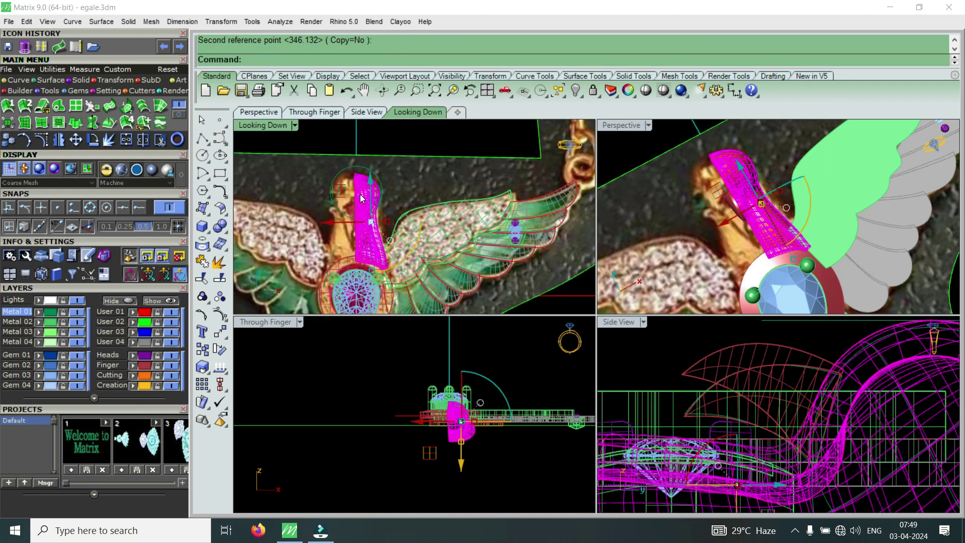
key("Escape")
scroll(363, 192, "down", 5)
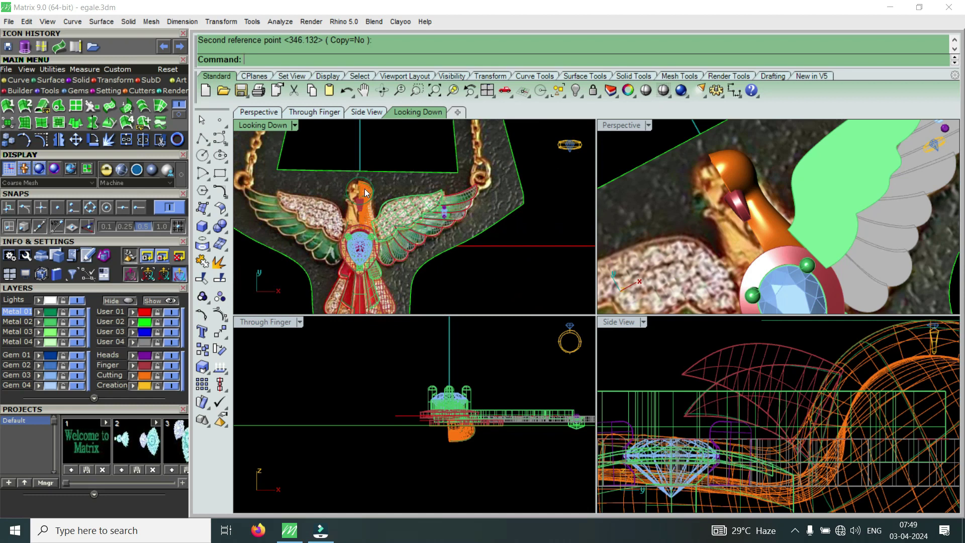
Draw a straight line starting at the origin (0) across the head and neck
left_click(21, 82)
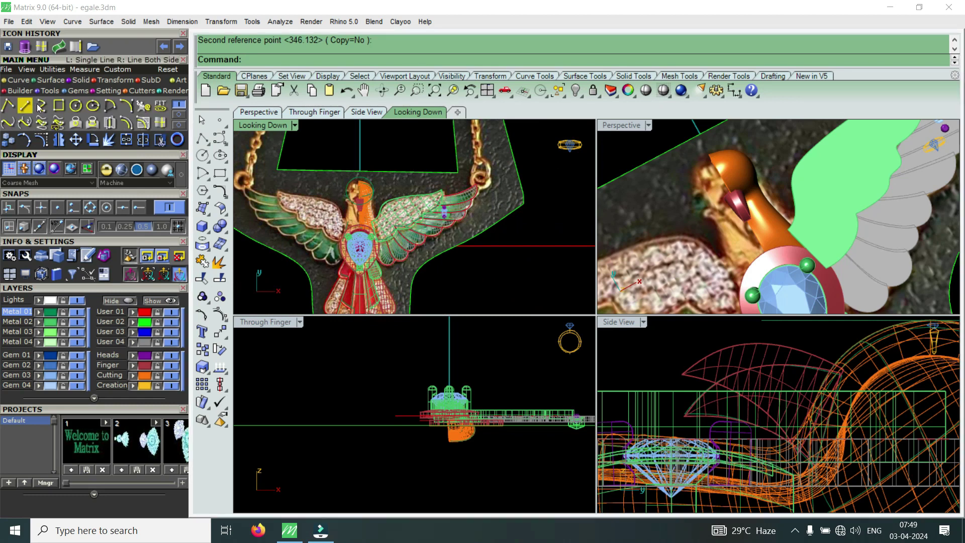
left_click(24, 105)
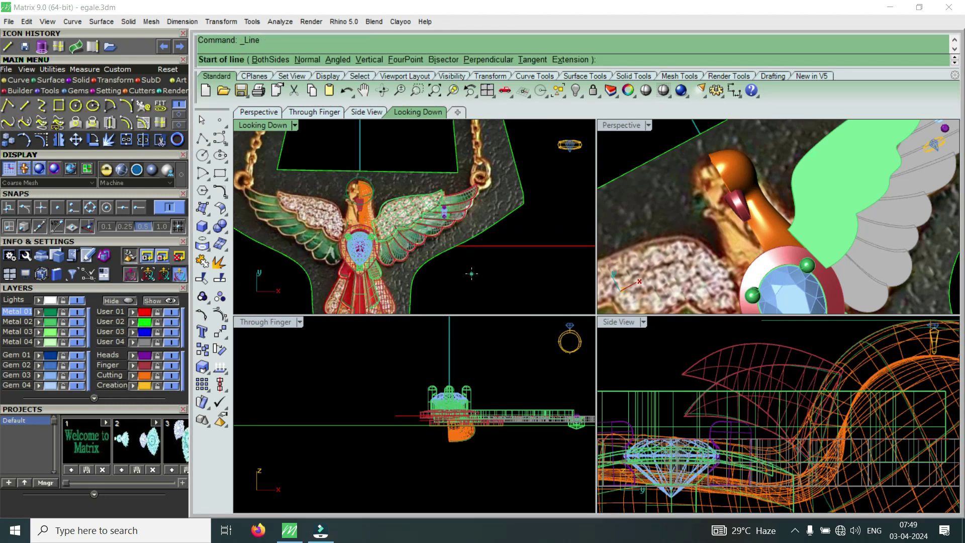
type("0")
key("Return")
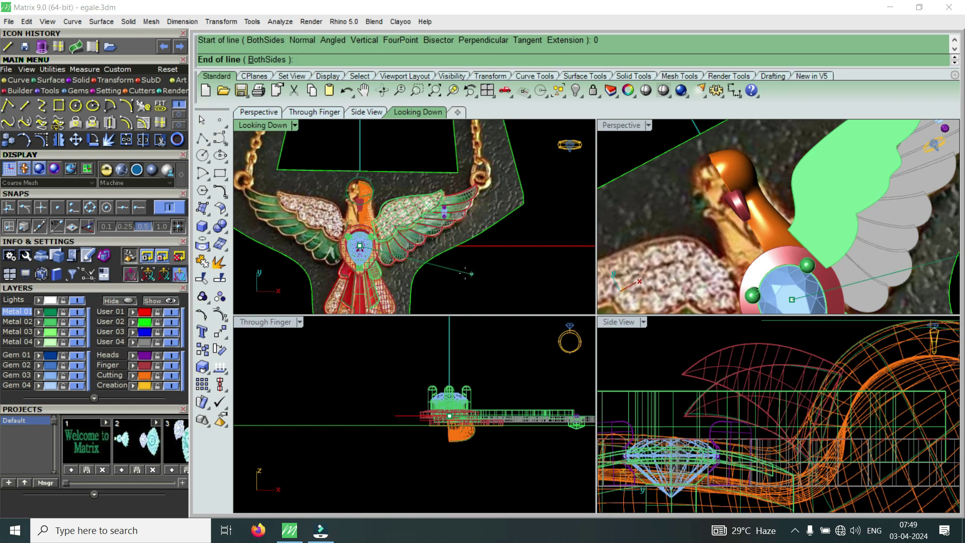
left_click(372, 139)
left_click(355, 154)
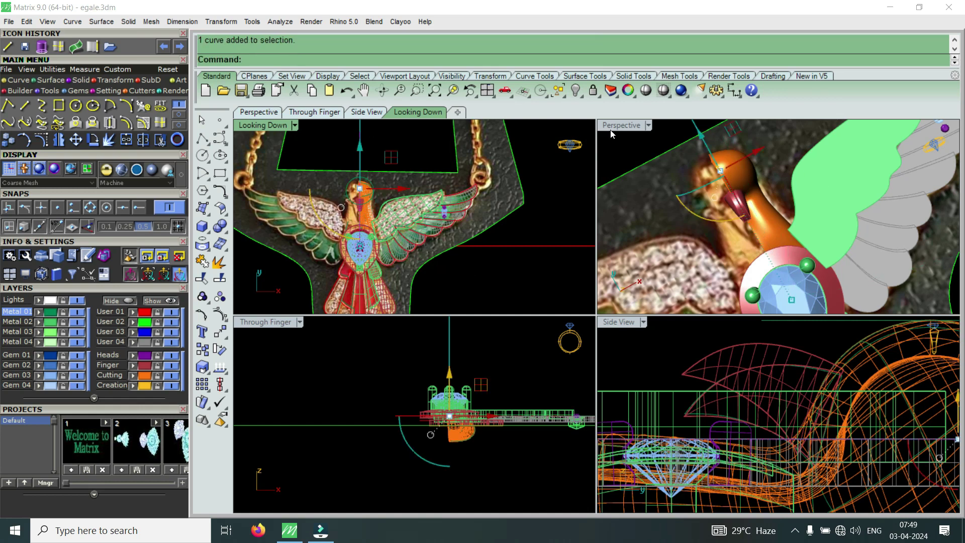
Maximize the Perspective view and set its display mode to Shaded
double_click(611, 127)
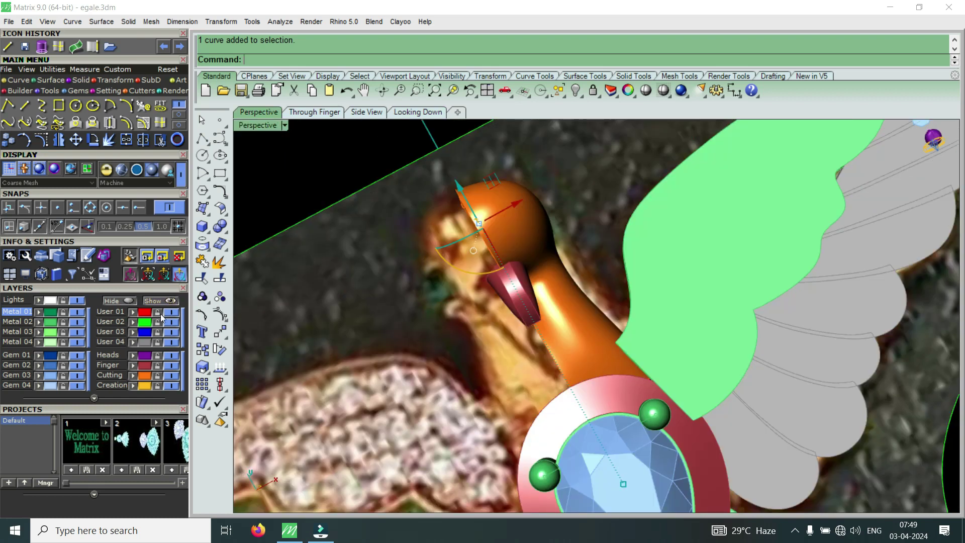
right_click_drag(291, 323, 293, 191)
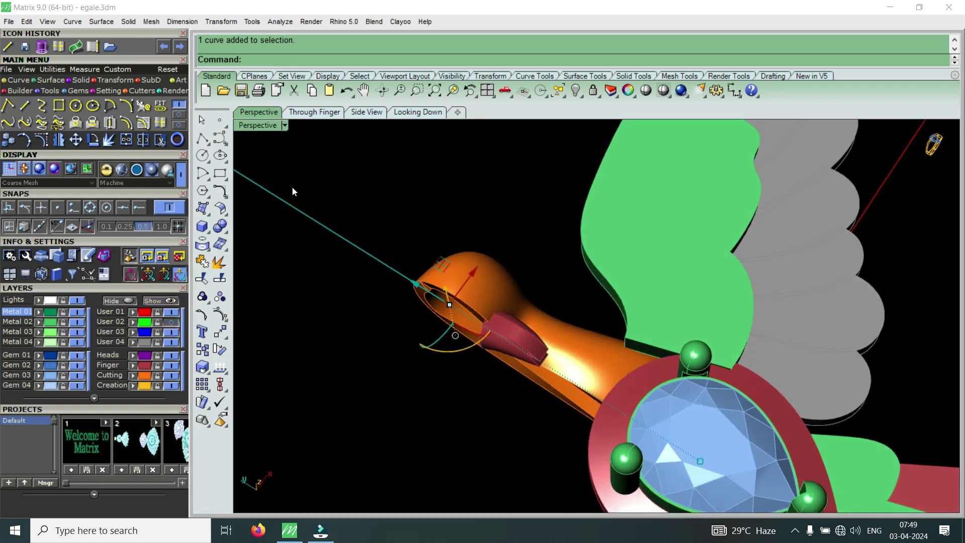
left_click(256, 125)
left_click(347, 51)
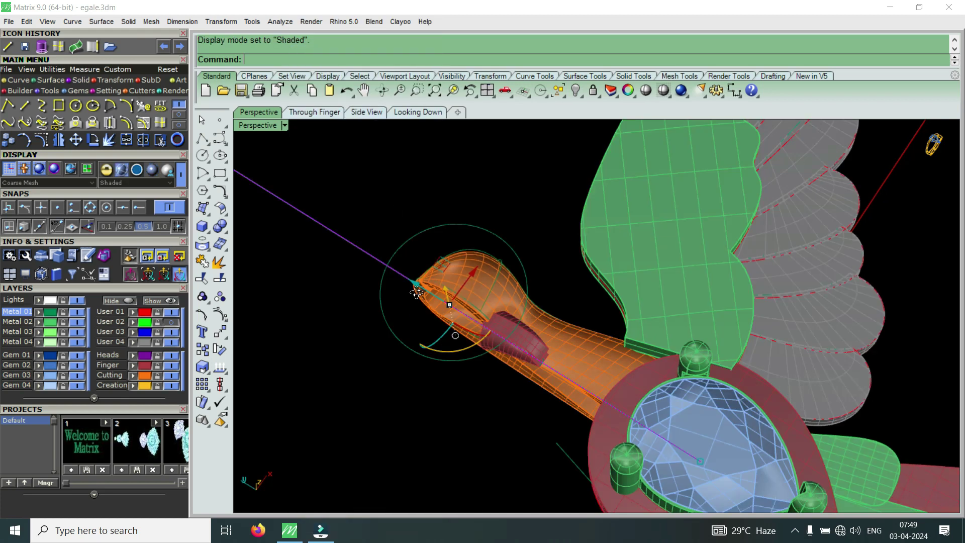
Extrude the line into a flat cutting surface through the eagle's head
left_click(81, 81)
left_click(144, 105)
right_click(404, 209)
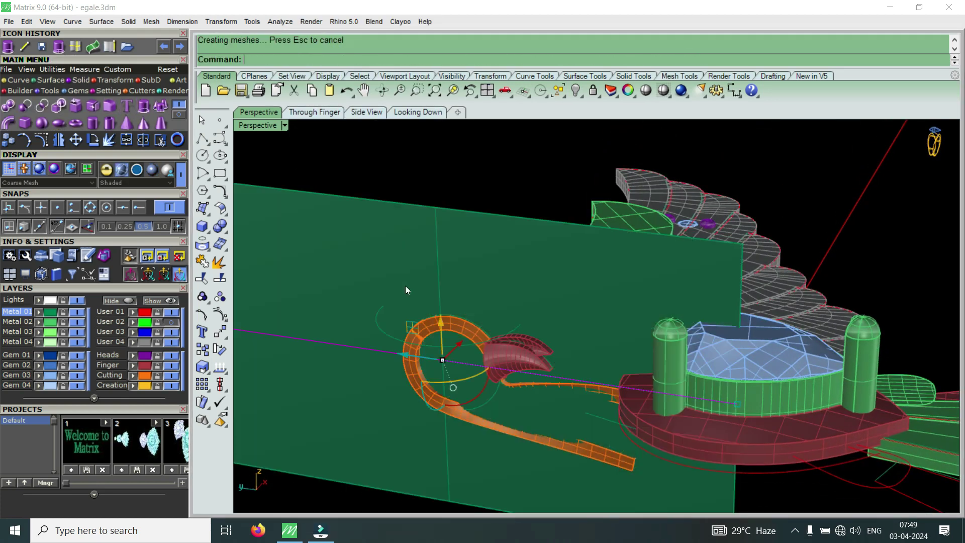
scroll(406, 286, "up", 3)
scroll(467, 344, "up", 2)
scroll(466, 312, "down", 3)
mouse_move(484, 303)
right_mouse_down()
mouse_move(576, 329)
mouse_move(560, 370)
mouse_move(555, 345)
mouse_move(578, 271)
mouse_move(580, 375)
right_mouse_up()
scroll(572, 341, "up", 2)
scroll(571, 341, "up", 1)
scroll(579, 375, "down", 1)
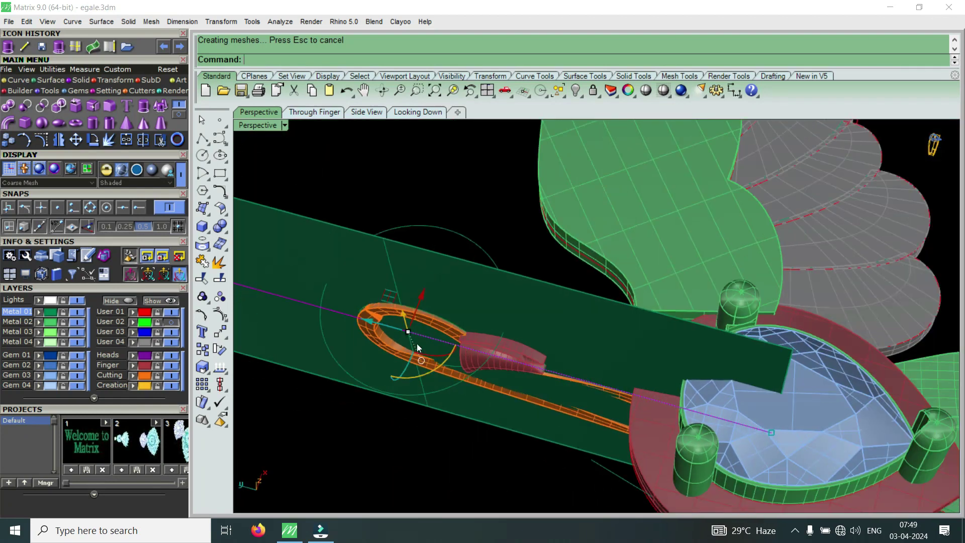
scroll(495, 332, "up", 2)
right_click_drag(490, 331, 504, 383)
Select the orange head-and-neck piece in four-view layout, briefly toggling the reference photo layer
left_click(583, 337)
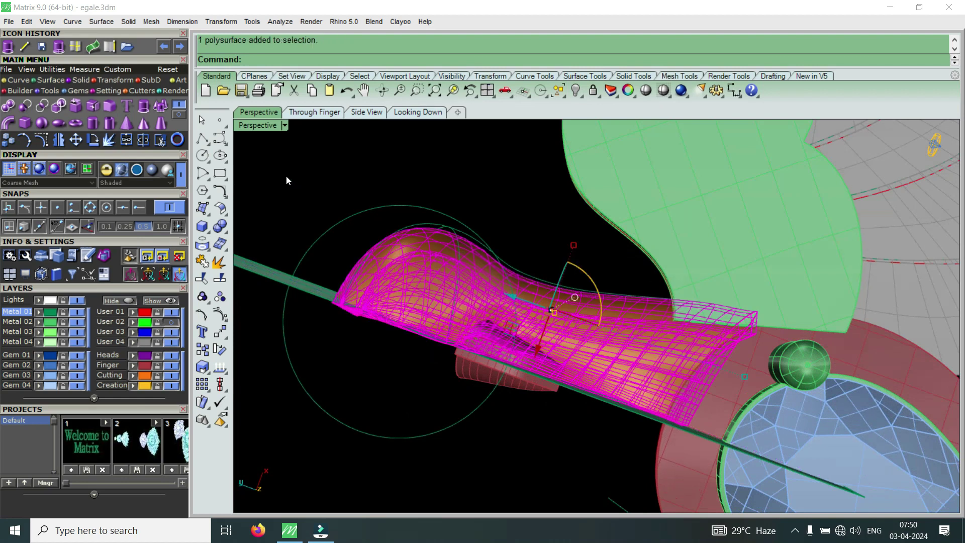
double_click(262, 130)
scroll(360, 184, "up", 2)
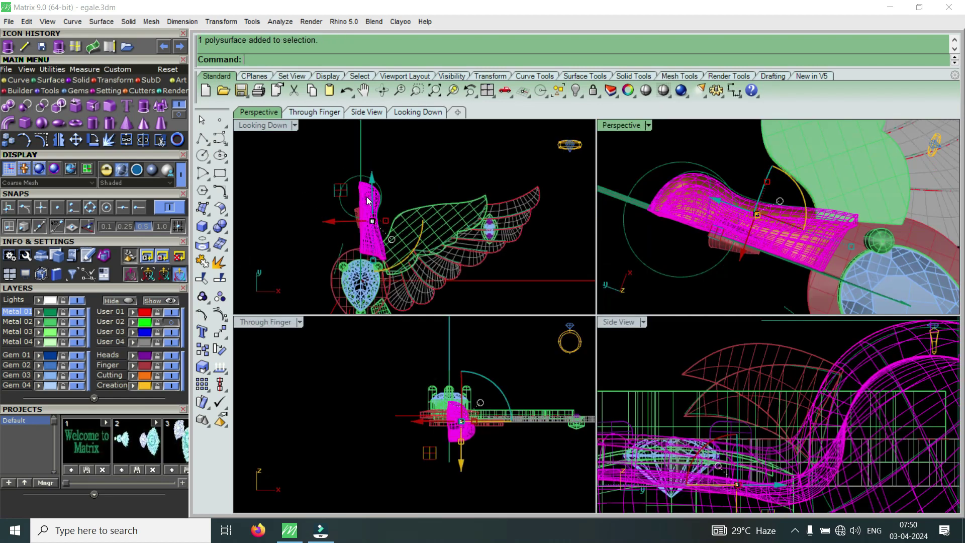
left_click(173, 326)
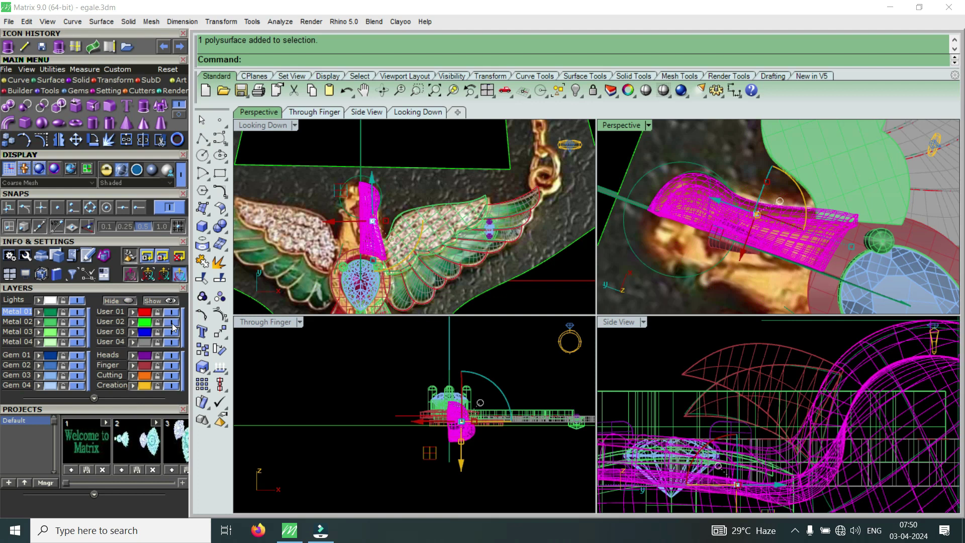
left_click(173, 325)
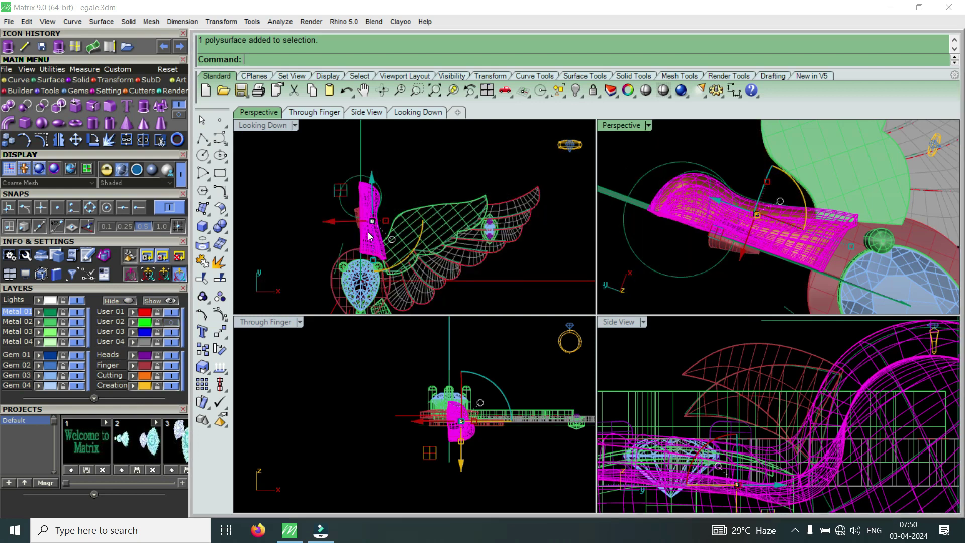
scroll(369, 236, "up", 2)
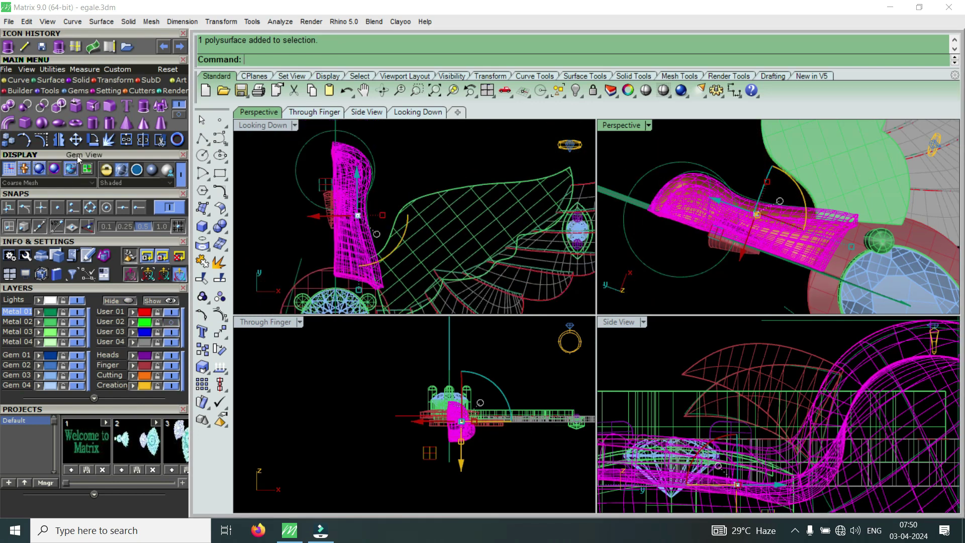
Rotate the head-and-neck piece with two reference points to align it along the neck
left_click(93, 144)
left_click(343, 272)
scroll(342, 272, "up", 3)
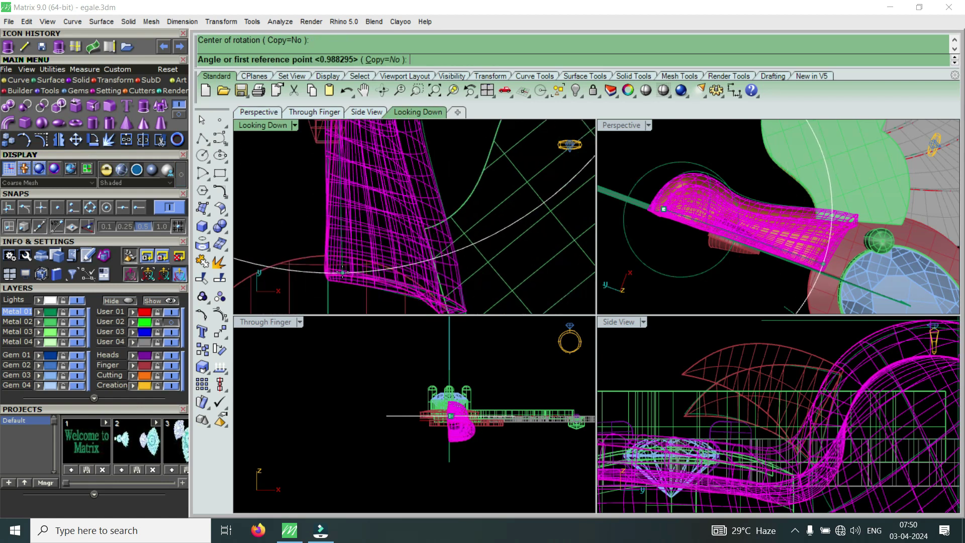
scroll(343, 272, "up", 2)
left_click(343, 272)
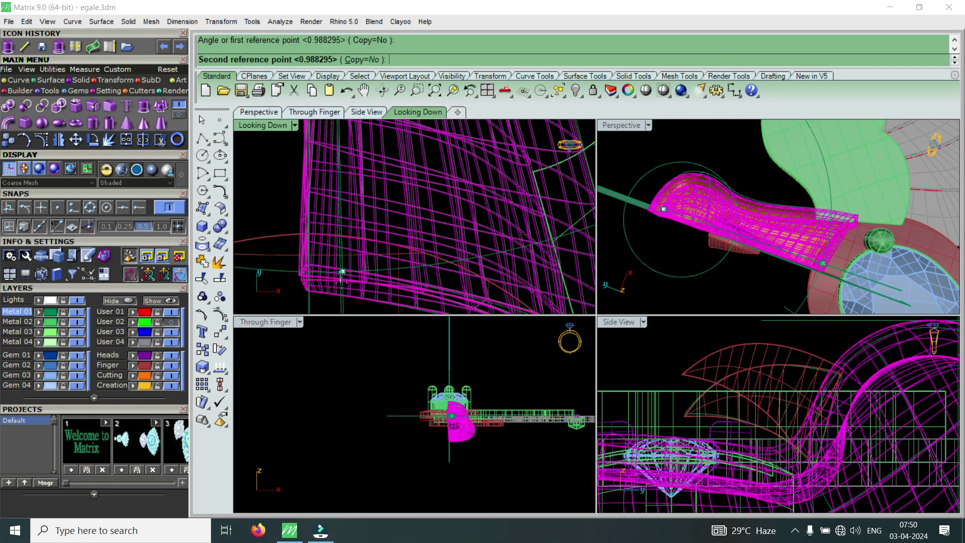
left_click(341, 283)
scroll(330, 269, "down", 2)
scroll(327, 221, "down", 2)
scroll(325, 174, "up", 2)
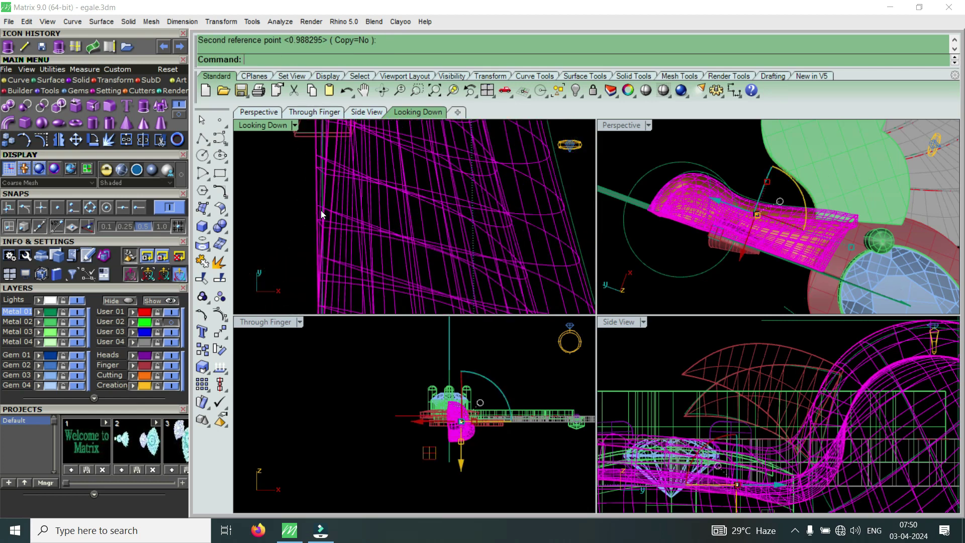
scroll(325, 235, "up", 2)
Maximize the Perspective view with Ctrl+M, orbit around the head piece and clear the selection
left_click(601, 144)
key("ctrl+m")
right_click_drag(591, 221, 577, 272)
scroll(543, 329, "up", 3)
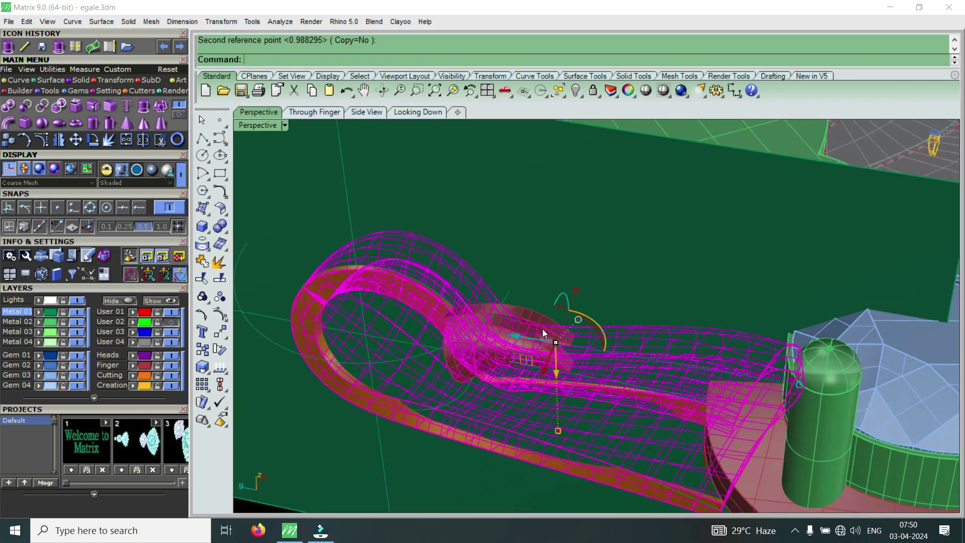
scroll(520, 372, "up", 2)
key("Escape")
Split the head piece with the cutting surface and delete the unwanted offcut
type("BooleanDifference")
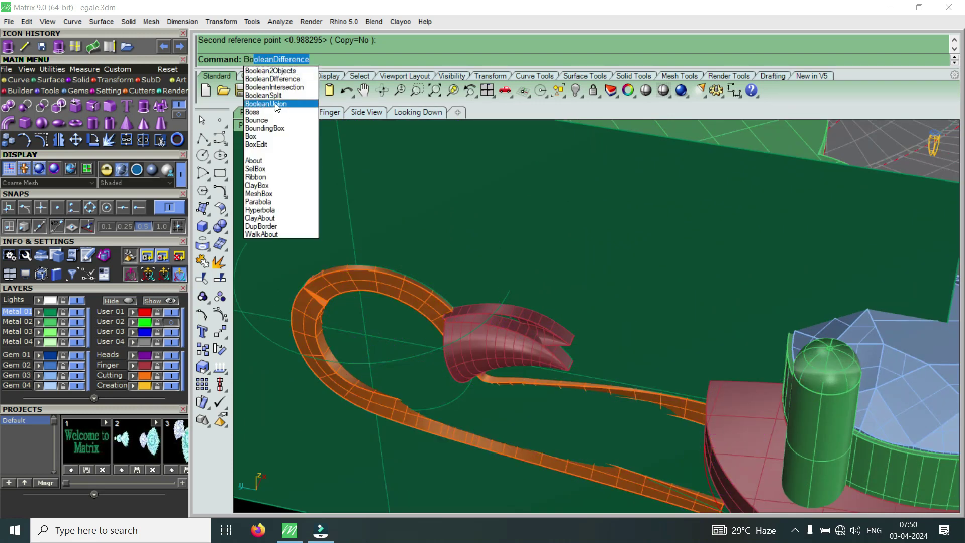
left_click(282, 95)
left_click(396, 294)
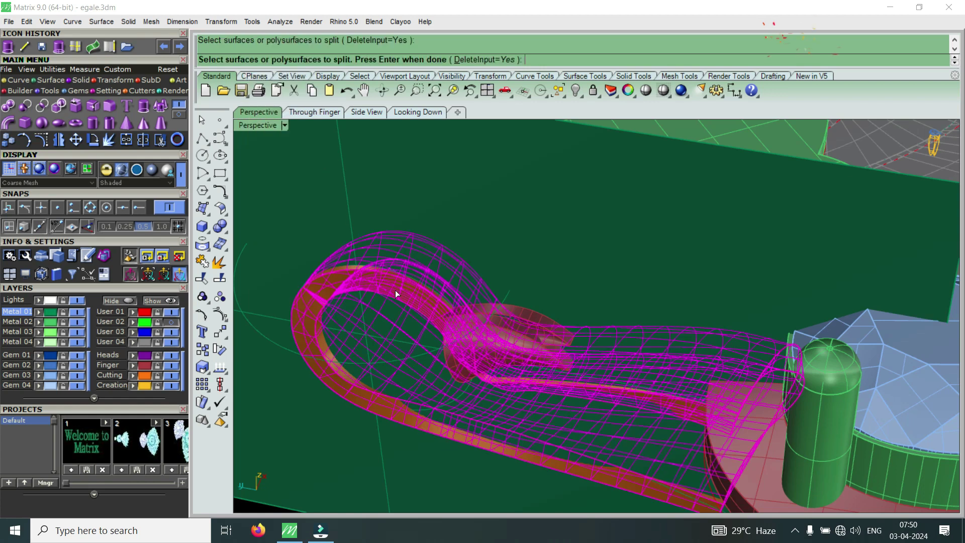
key("Return")
key("Return")
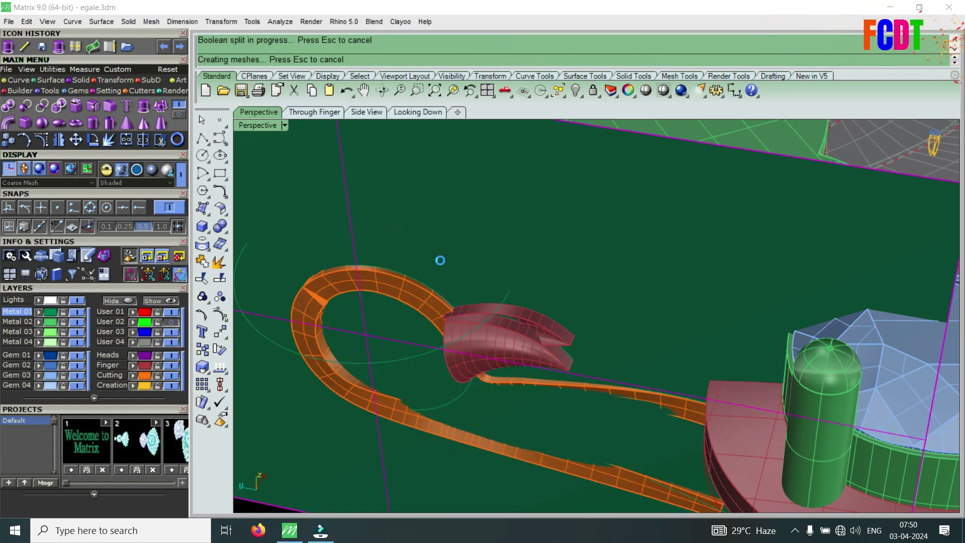
left_click(410, 294)
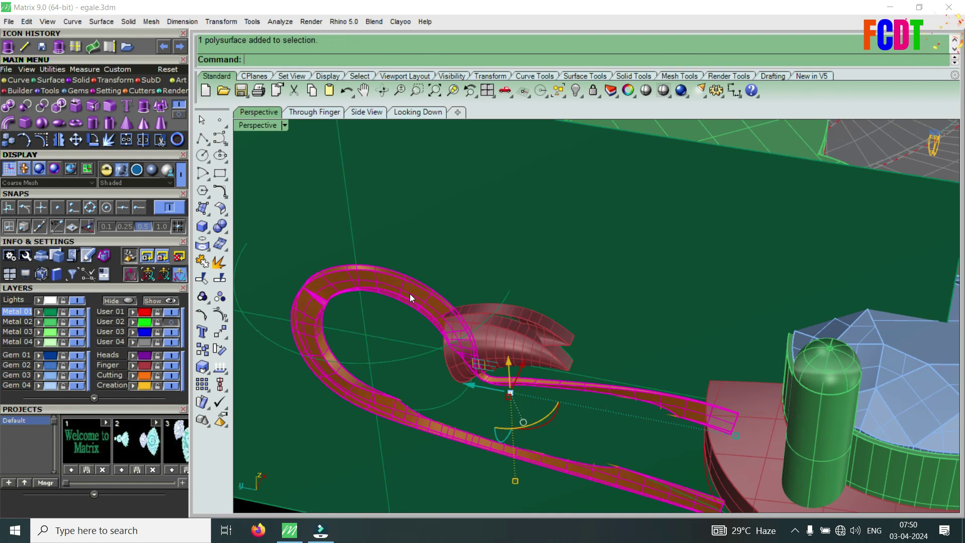
key("Delete")
Select the remaining orange head-and-neck polysurface and explode it into surfaces
left_click(461, 210)
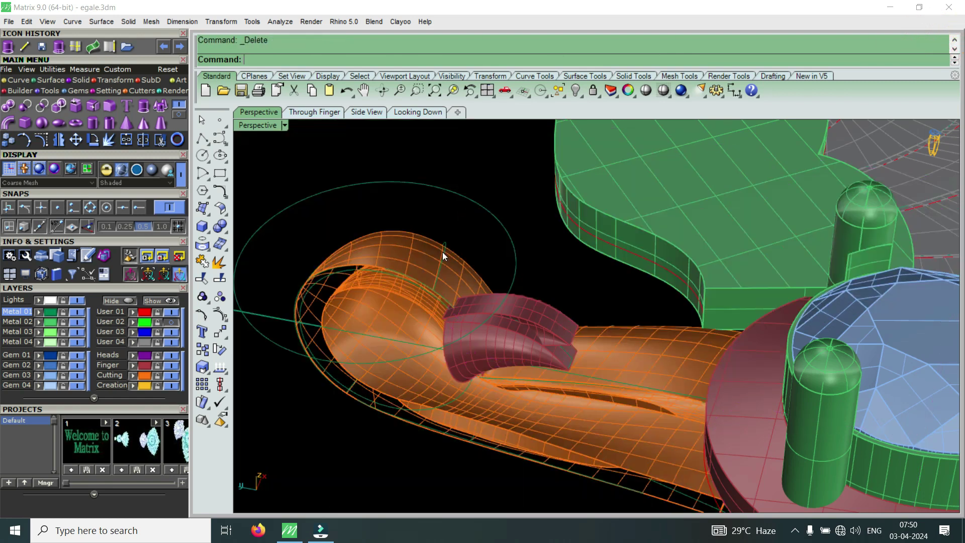
left_click(379, 290)
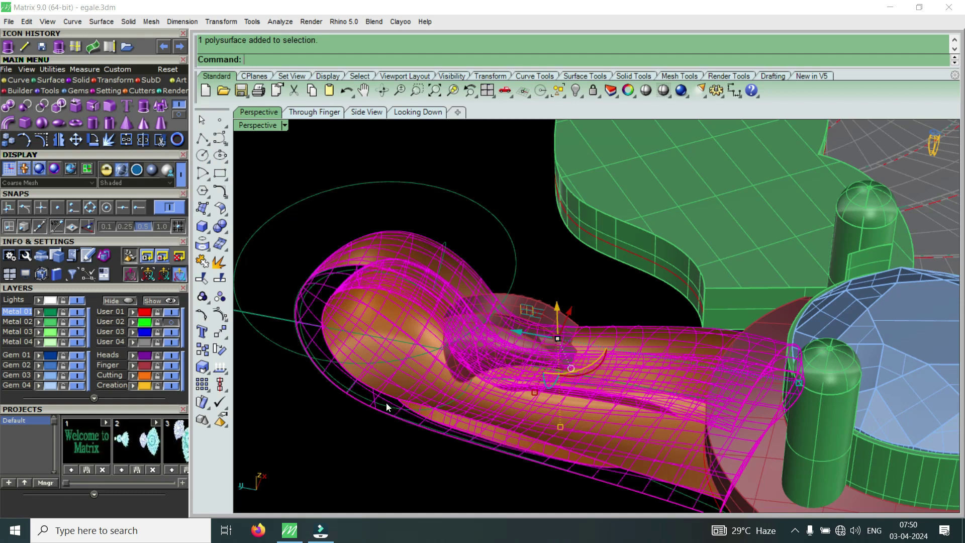
scroll(327, 289, "up", 2)
scroll(327, 289, "up", 1)
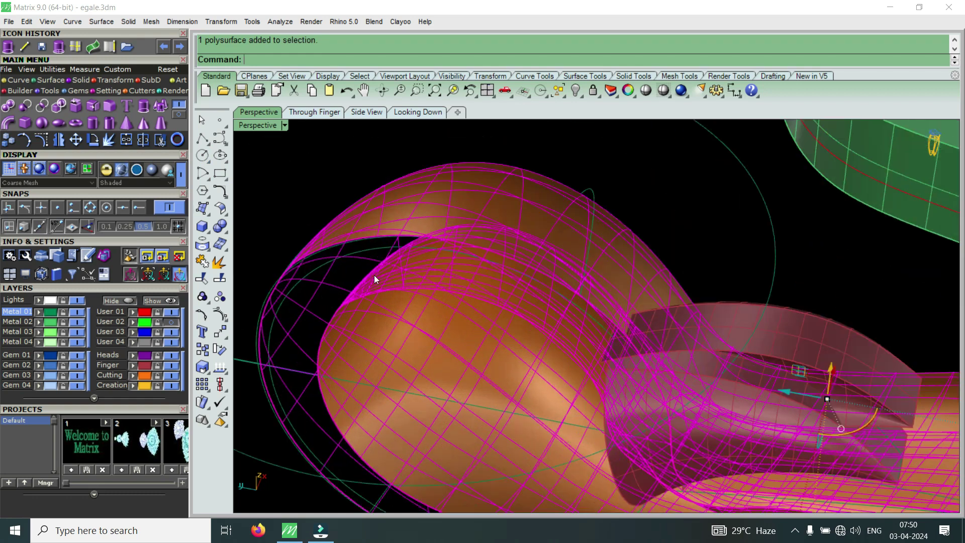
right_click_drag(375, 278, 386, 264)
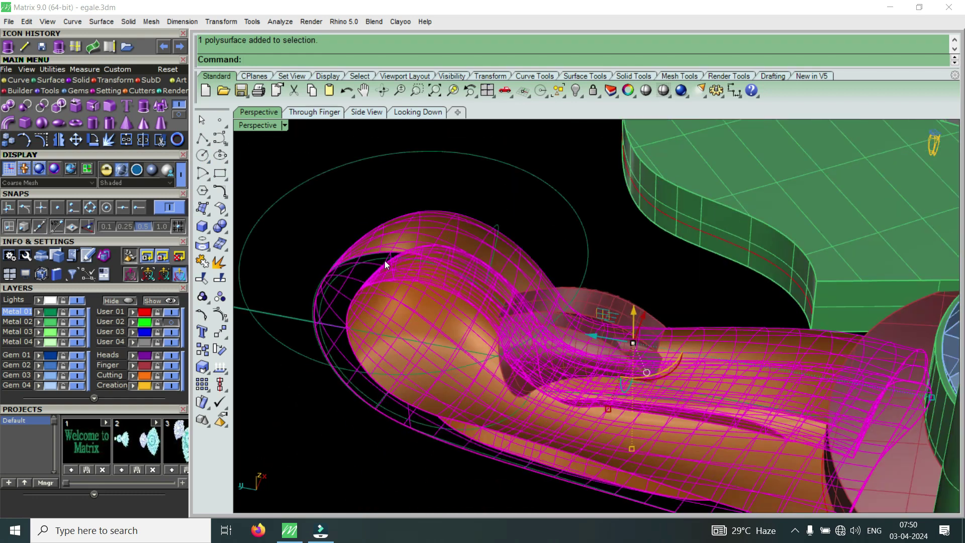
left_click(109, 143)
Inspect the curled end, then join the six surfaces into one closed solid
right_click_drag(408, 289, 449, 372)
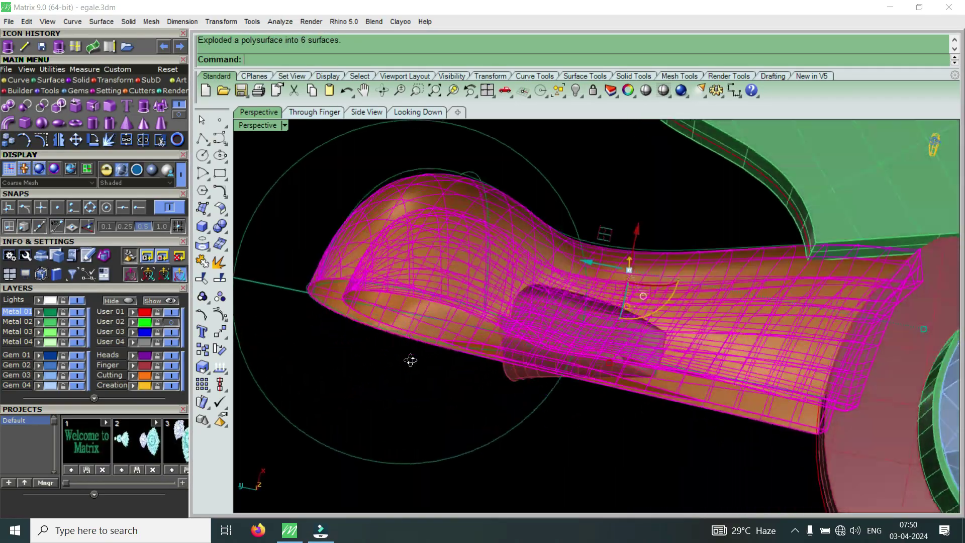
scroll(447, 369, "up", 5)
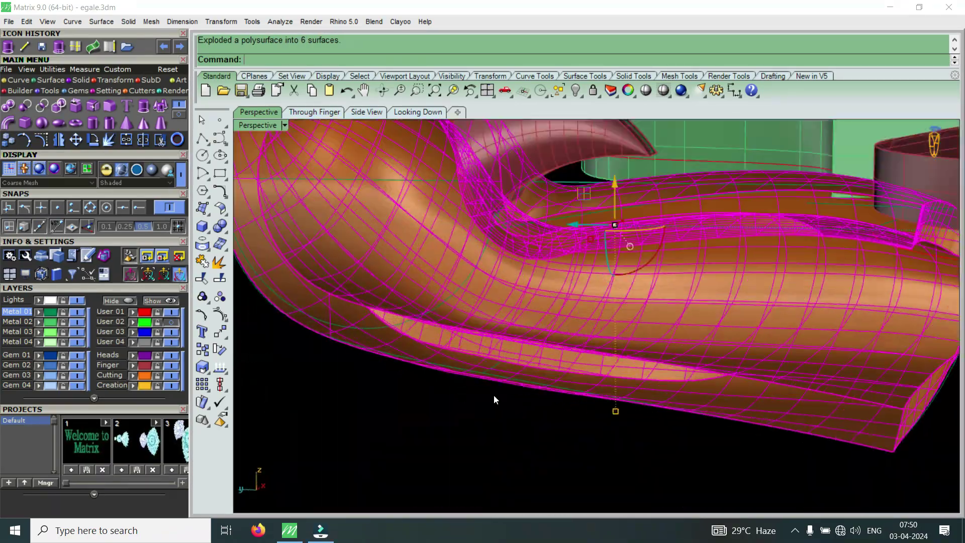
mouse_move(494, 395)
right_mouse_down()
mouse_move(444, 361)
mouse_move(478, 344)
mouse_move(445, 345)
mouse_move(374, 282)
mouse_move(405, 319)
mouse_move(458, 334)
right_mouse_up()
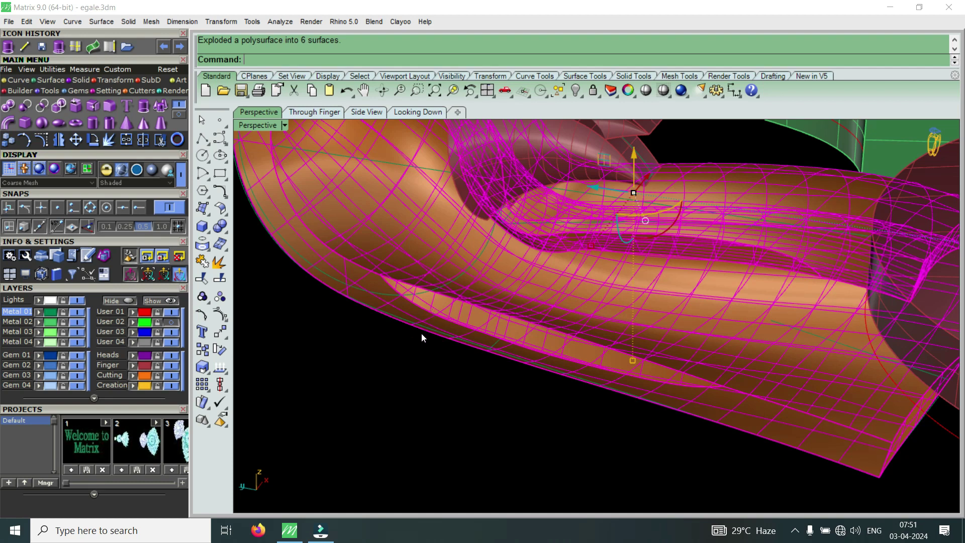
scroll(701, 377, "down", 3)
scroll(644, 305, "up", 3)
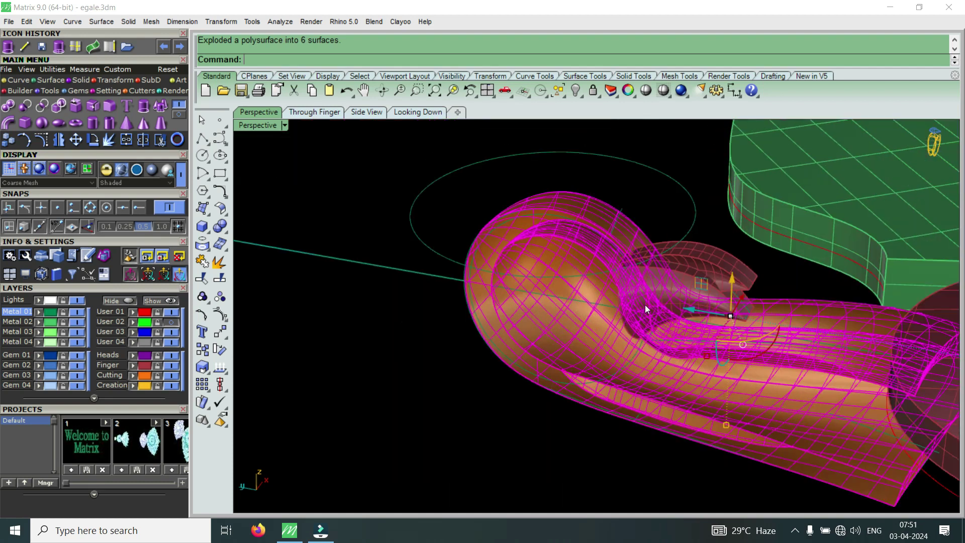
scroll(624, 327, "up", 2)
scroll(503, 280, "down", 3)
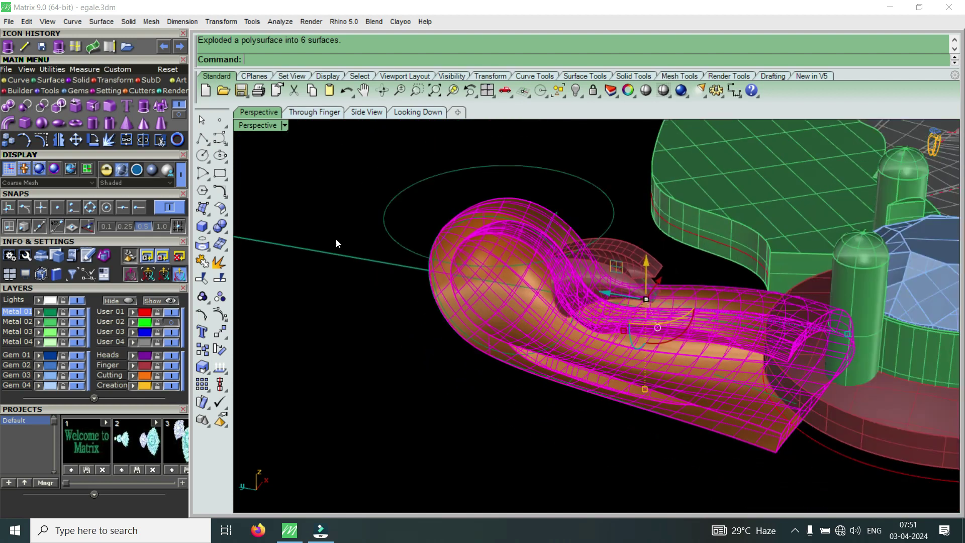
left_click(126, 141)
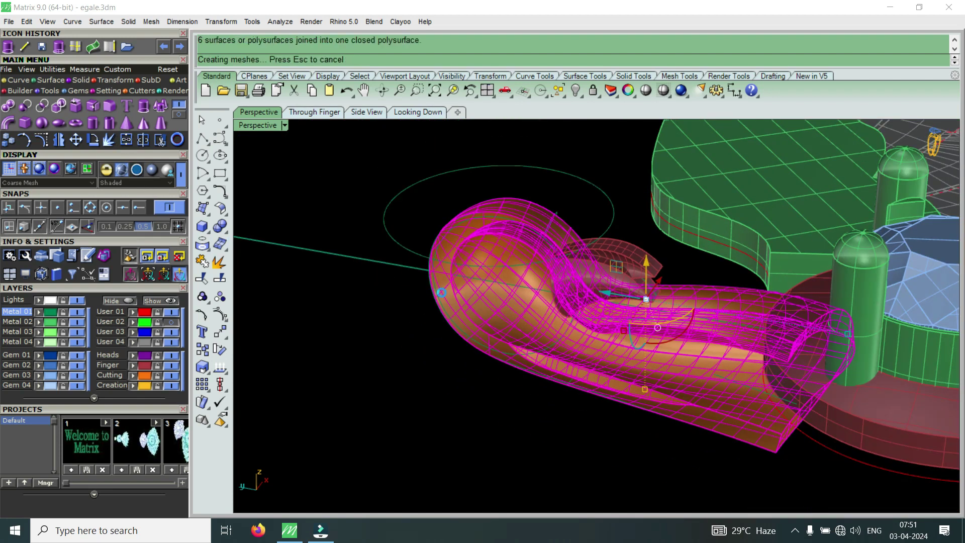
scroll(514, 330, "up", 2)
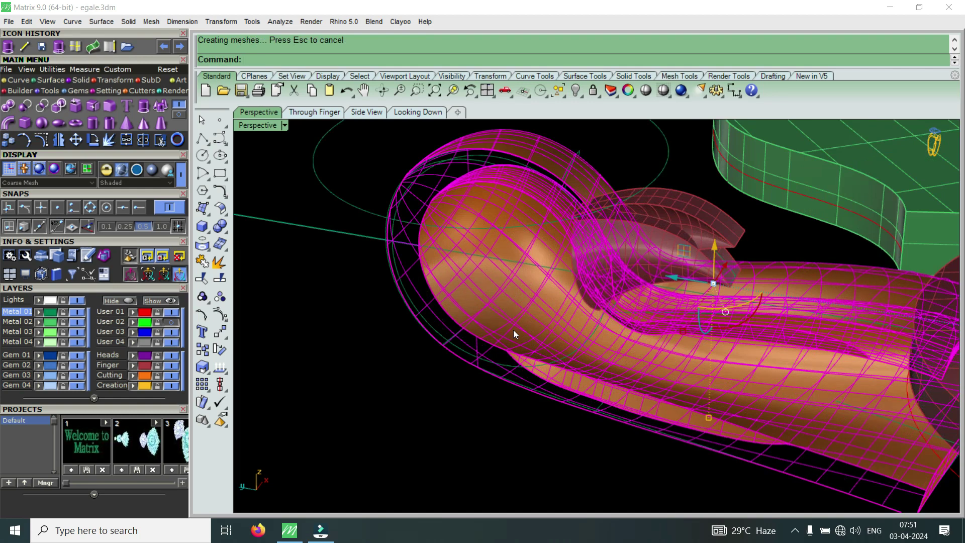
key("Escape")
Explode the head-and-neck solid into six surfaces and pick the thin lower strip
mouse_move(514, 331)
right_mouse_down()
mouse_move(569, 266)
mouse_move(589, 327)
mouse_move(545, 319)
mouse_move(528, 303)
mouse_move(556, 362)
mouse_move(447, 335)
right_mouse_up()
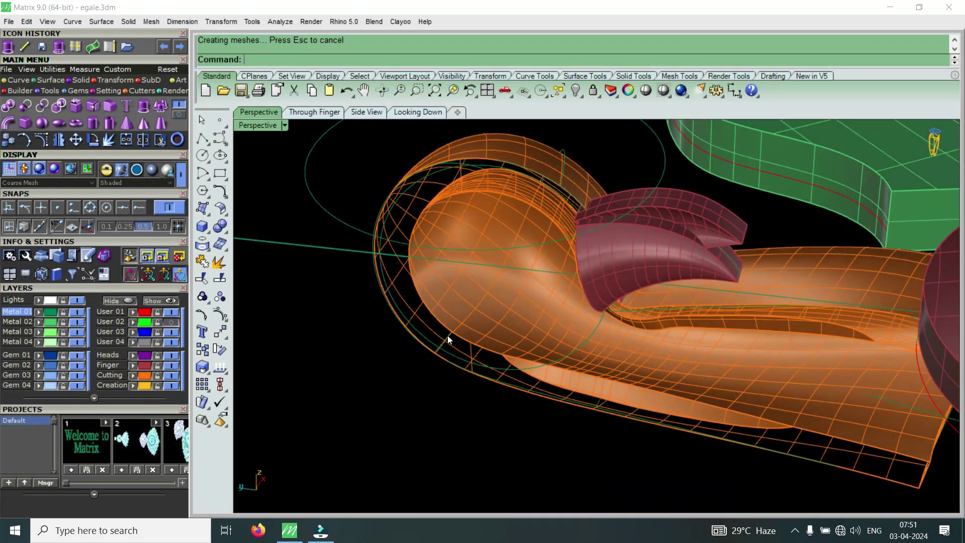
left_click(427, 315)
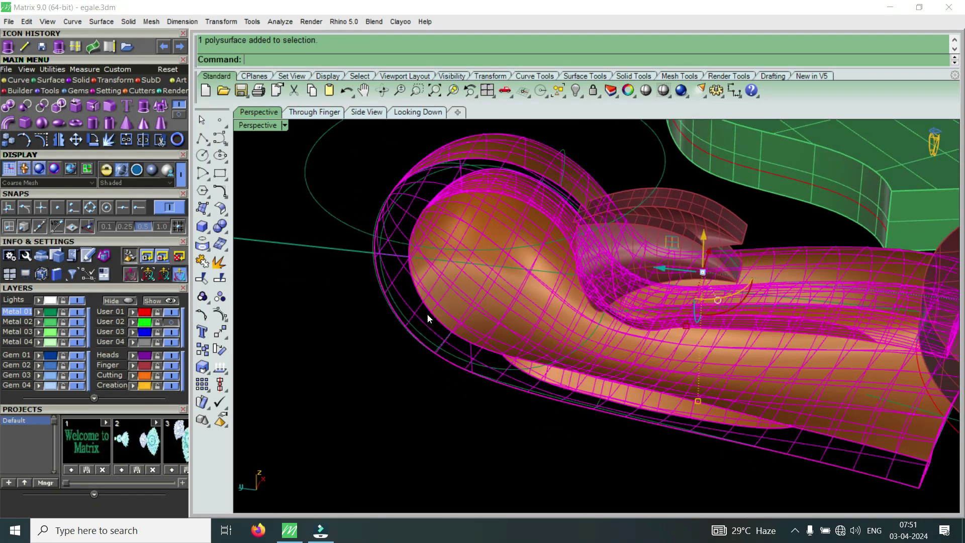
left_click(108, 140)
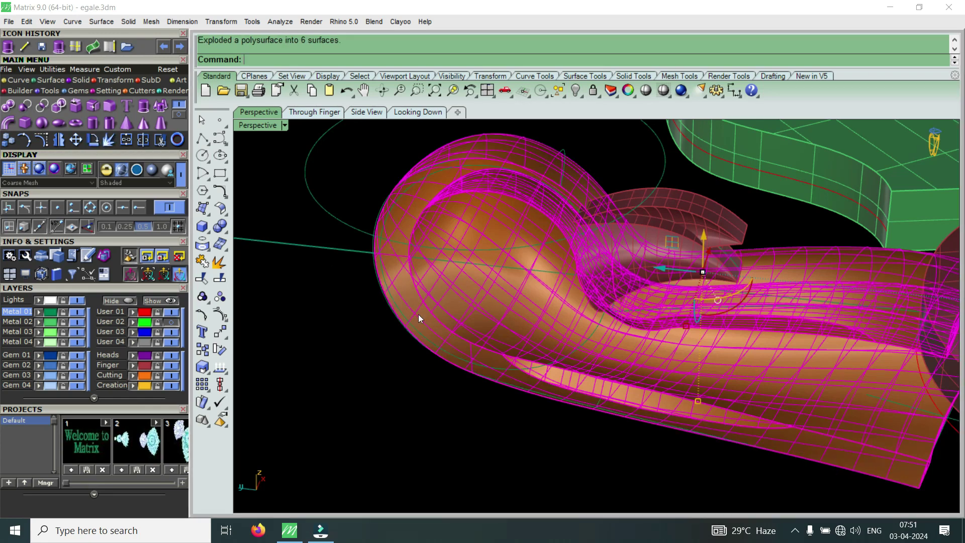
key("Escape")
mouse_move(514, 367)
right_mouse_down()
mouse_move(564, 210)
mouse_move(490, 335)
mouse_move(470, 392)
mouse_move(592, 432)
mouse_move(575, 453)
mouse_move(629, 412)
mouse_move(720, 382)
mouse_move(716, 330)
mouse_move(689, 351)
mouse_move(693, 366)
right_mouse_up()
left_click(574, 454)
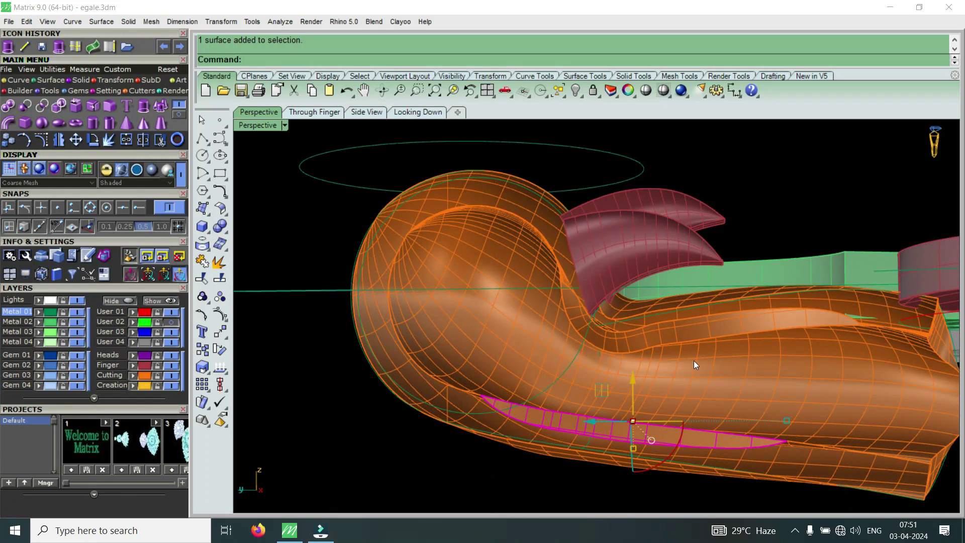
Delete the lower strip surface and one more orange surface of the head piece
key("Delete")
mouse_move(709, 324)
right_mouse_down()
mouse_move(717, 335)
mouse_move(434, 281)
mouse_move(507, 442)
right_mouse_up()
left_click(676, 330)
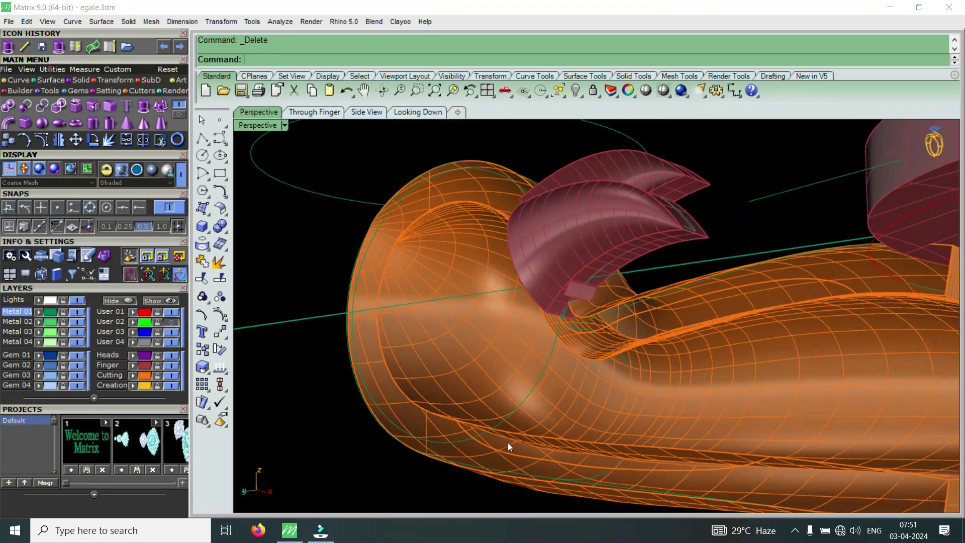
left_click(514, 454)
key("Delete")
Orbit and zoom around the pendant to inspect the shank, ring and head
mouse_move(498, 425)
right_mouse_down()
mouse_move(473, 319)
mouse_move(512, 355)
mouse_move(565, 261)
right_mouse_up()
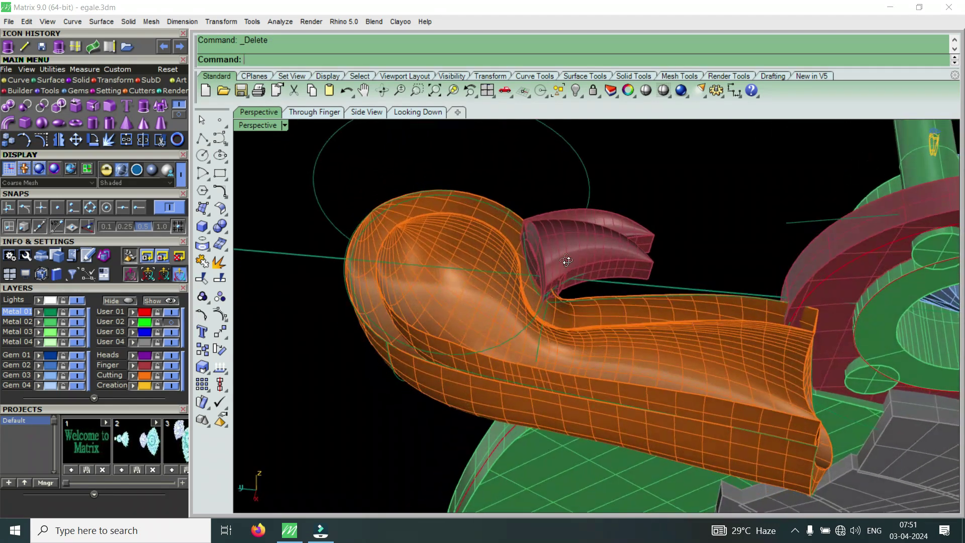
scroll(398, 245, "up", 3)
scroll(398, 244, "up", 3)
scroll(376, 230, "up", 2)
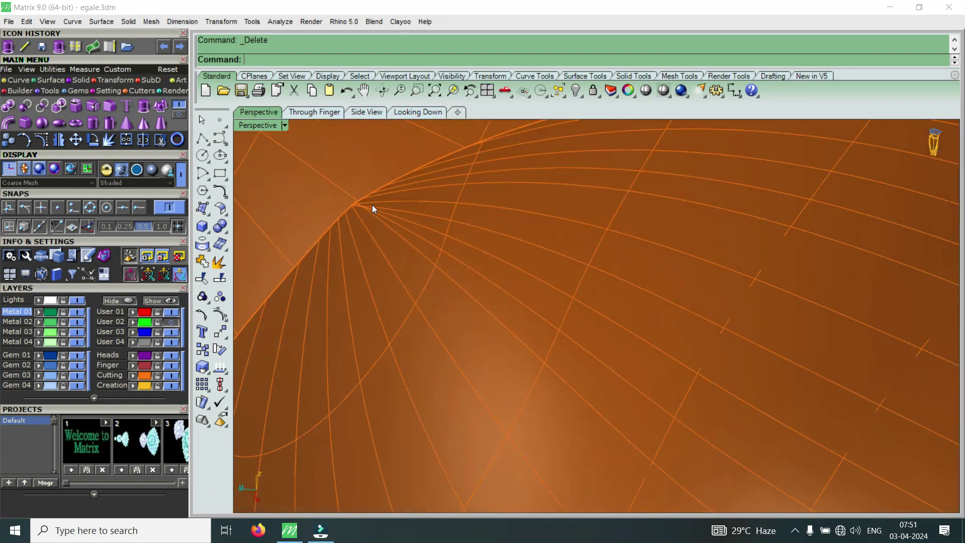
scroll(369, 211, "up", 2)
scroll(364, 203, "up", 1)
scroll(362, 211, "up", 2)
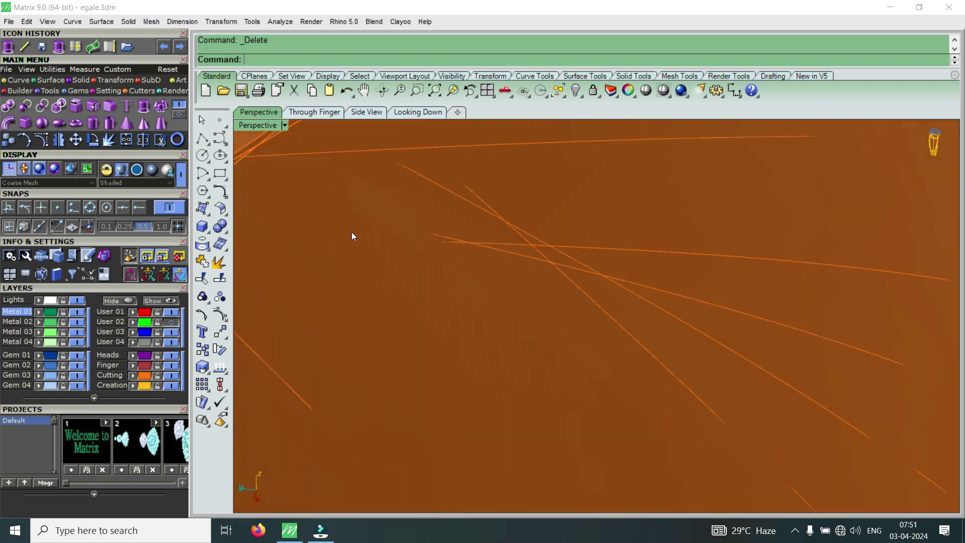
scroll(351, 231, "down", 3)
scroll(366, 239, "down", 2)
scroll(366, 240, "down", 5)
mouse_move(366, 238)
right_mouse_down()
mouse_move(591, 326)
mouse_move(526, 349)
mouse_move(478, 352)
mouse_move(540, 394)
right_mouse_up()
scroll(406, 307, "up", 1)
scroll(381, 317, "up", 2)
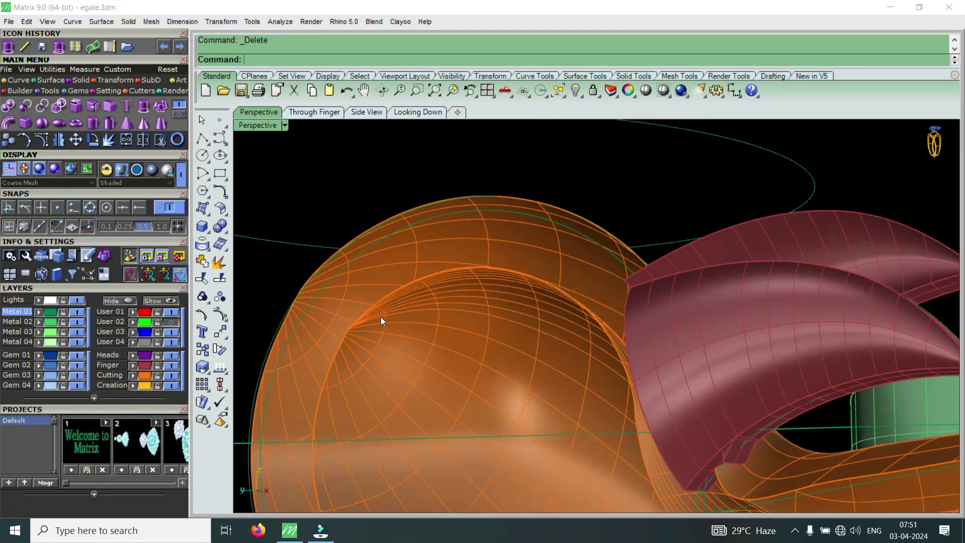
scroll(434, 266, "down", 3)
scroll(437, 264, "down", 1)
mouse_move(449, 286)
right_mouse_down()
mouse_move(545, 407)
mouse_move(528, 338)
mouse_move(484, 435)
mouse_move(463, 431)
mouse_move(476, 283)
right_mouse_up()
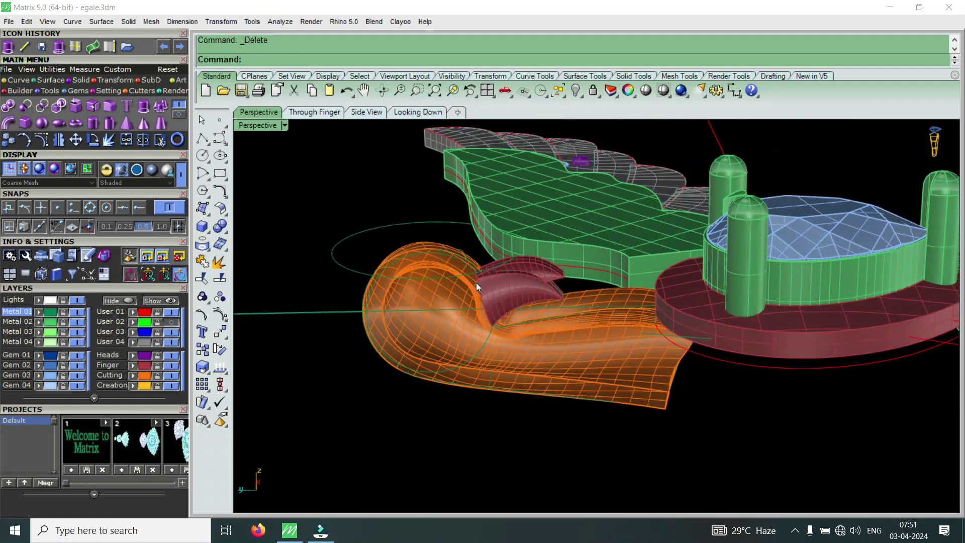
scroll(382, 259, "up", 3)
scroll(527, 346, "up", 2)
scroll(528, 346, "down", 3)
scroll(465, 321, "up", 2)
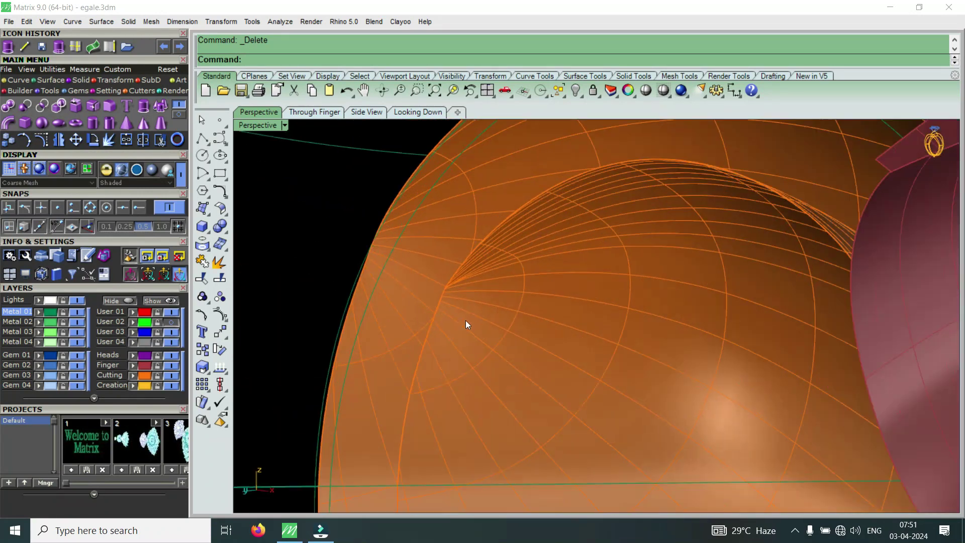
scroll(462, 280, "up", 2)
scroll(463, 245, "down", 2)
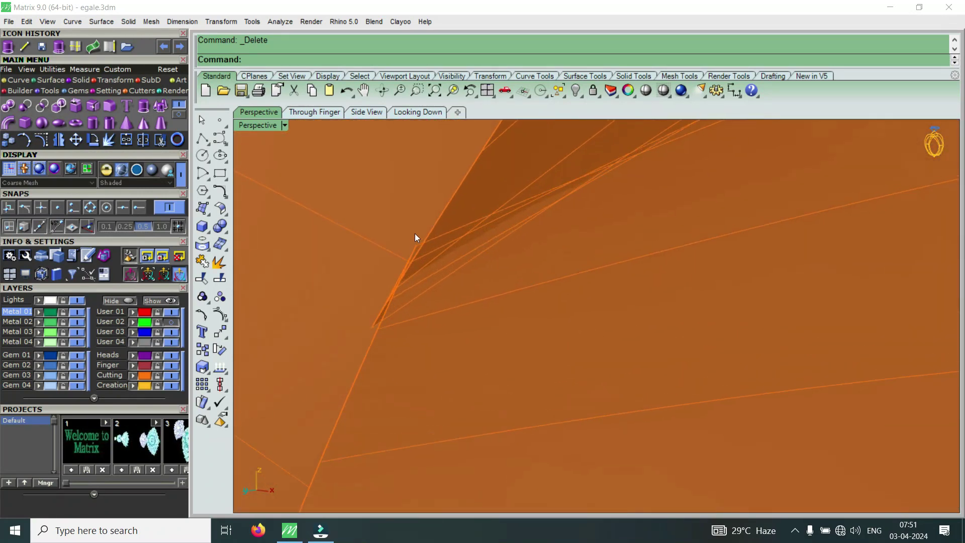
scroll(406, 278, "down", 3)
scroll(406, 278, "down", 1)
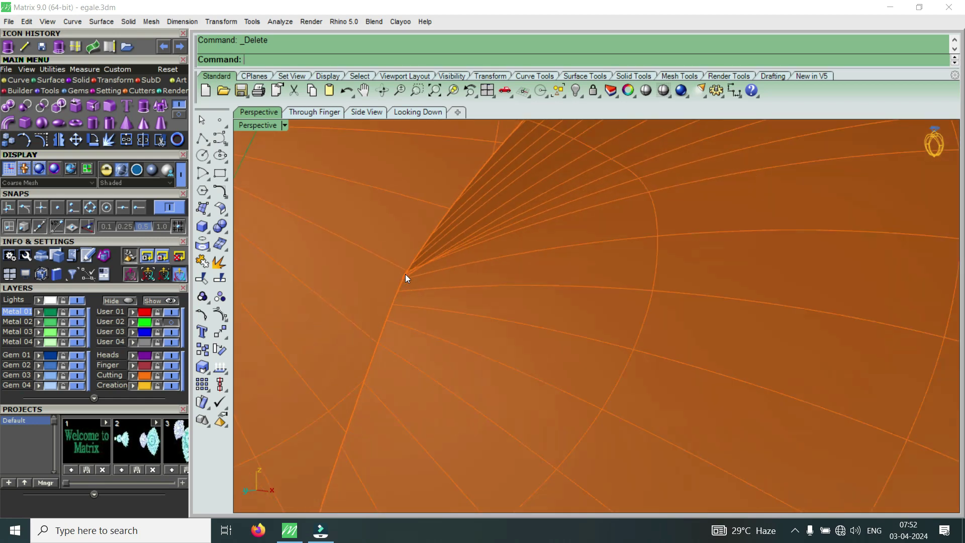
scroll(407, 277, "down", 3)
scroll(406, 277, "down", 3)
scroll(407, 278, "down", 2)
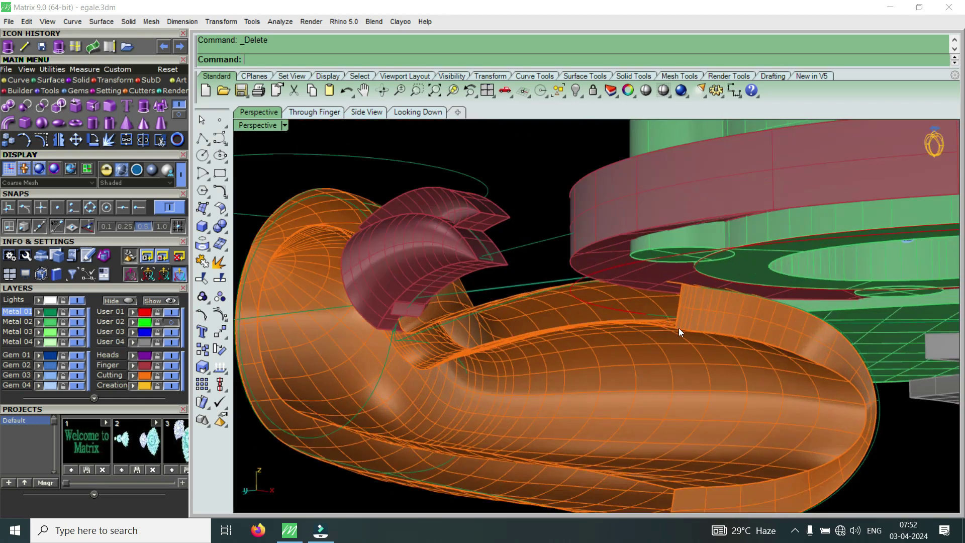
scroll(685, 317, "up", 3)
scroll(696, 300, "down", 3)
mouse_move(697, 299)
right_mouse_down()
mouse_move(650, 324)
mouse_move(707, 345)
mouse_move(488, 243)
right_mouse_up()
right_click_drag(554, 282, 590, 338)
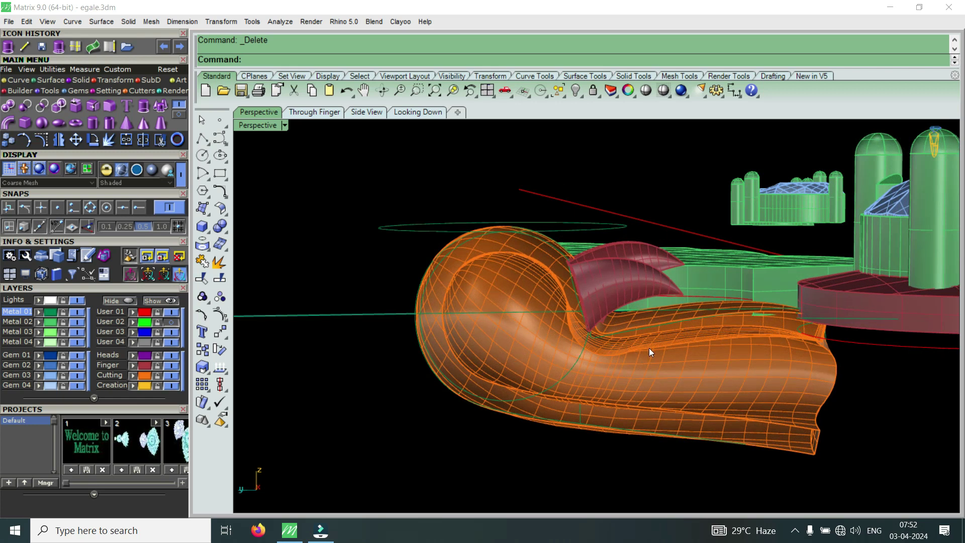
With DupEdge, pick the round edge of the head sphere and the neck edge
left_click(111, 45)
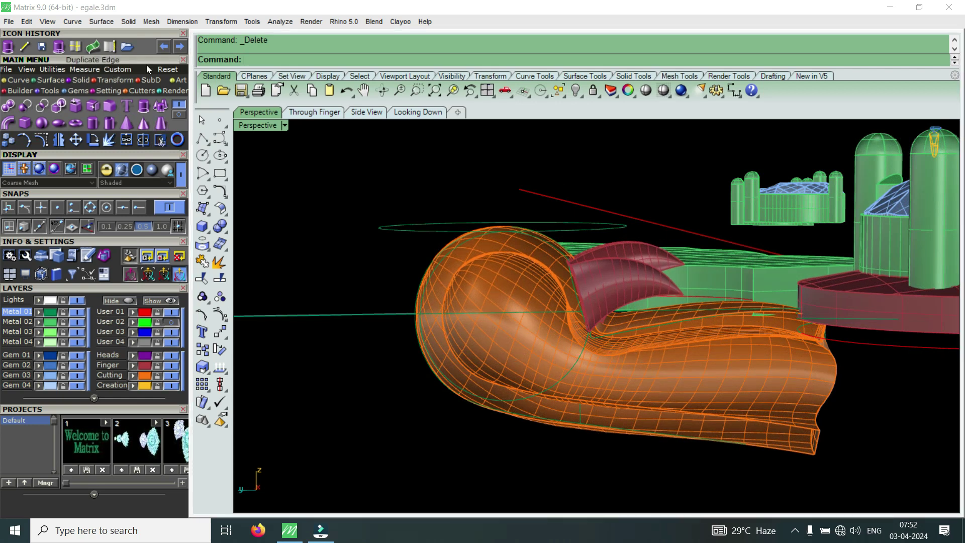
scroll(515, 250, "up", 2)
scroll(465, 259, "up", 2)
scroll(410, 233, "up", 2)
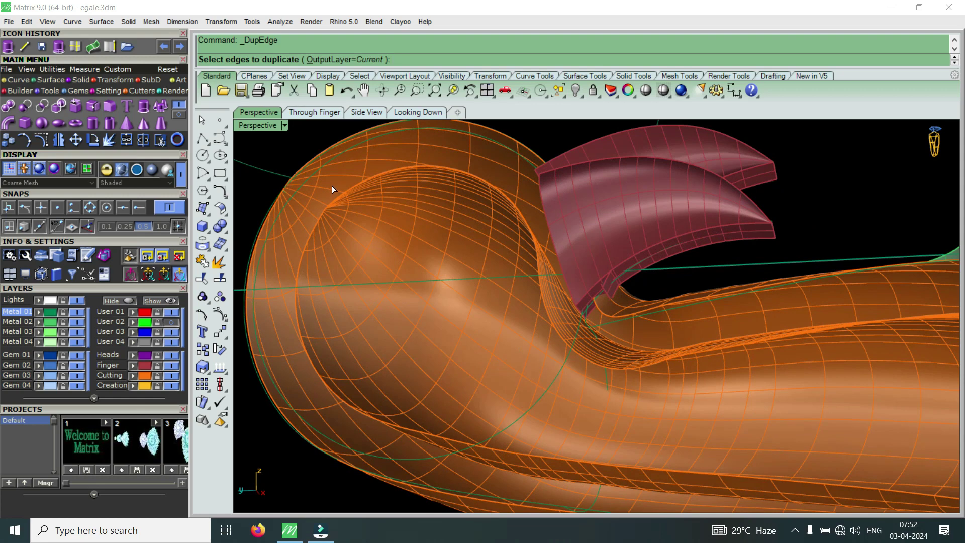
scroll(332, 186, "up", 2)
left_click(360, 200)
scroll(333, 225, "down", 5)
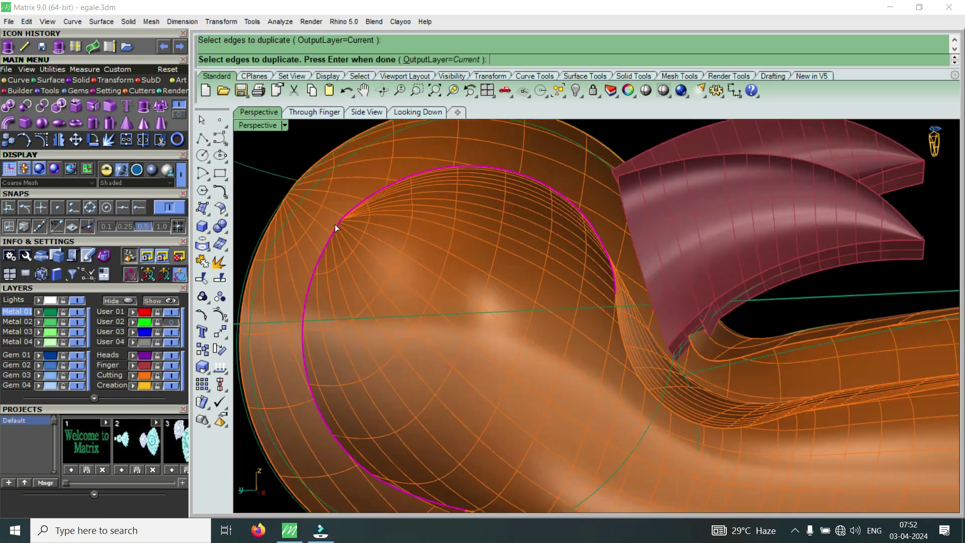
scroll(432, 259, "up", 3)
left_click(453, 281)
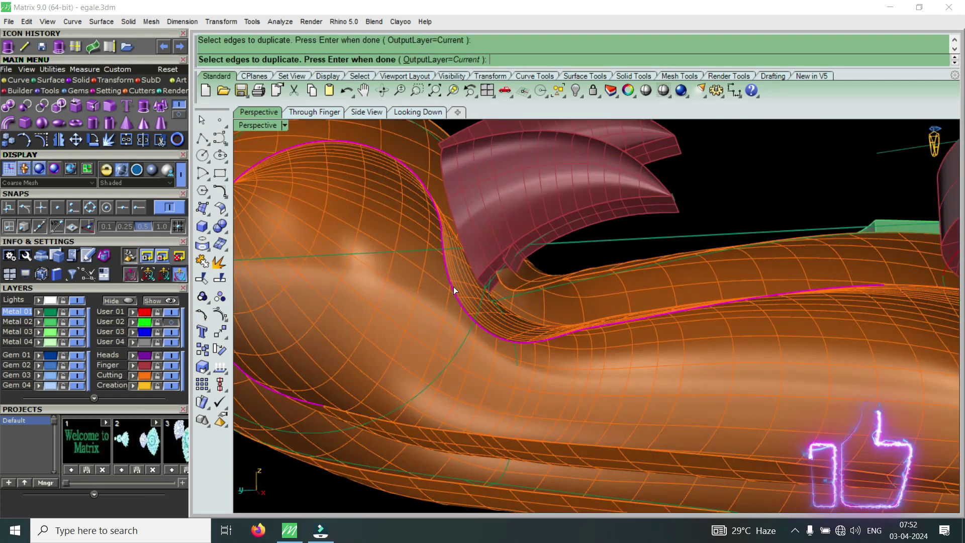
Add the shank's lower edge, end-cap edge and short top edge, then finish duplicating
scroll(595, 328, "down", 3)
scroll(594, 324, "up", 3)
left_click(504, 346)
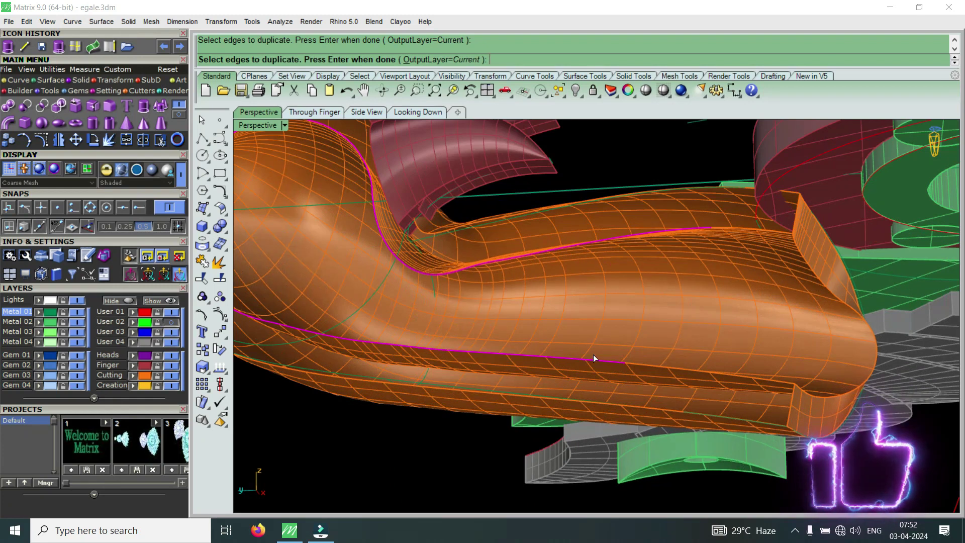
left_click(685, 373)
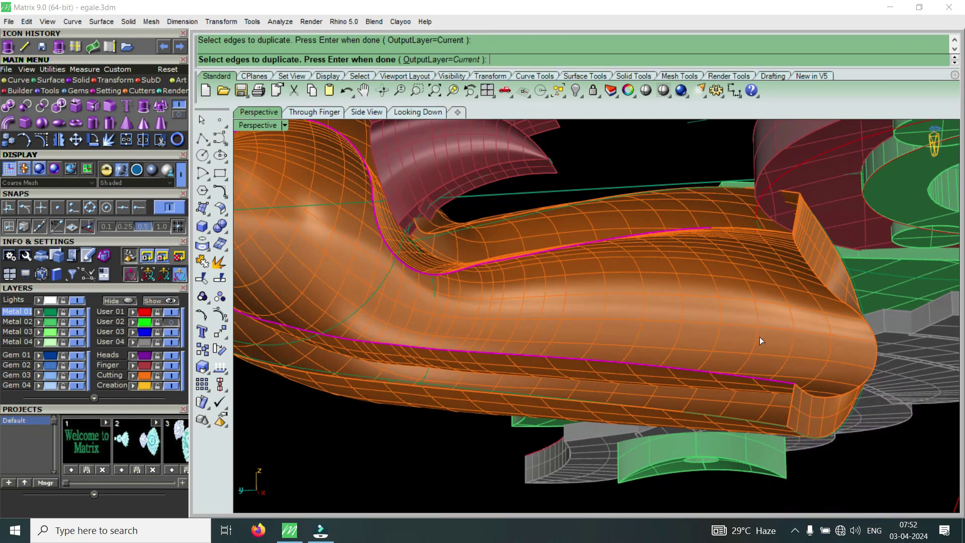
left_click(845, 305)
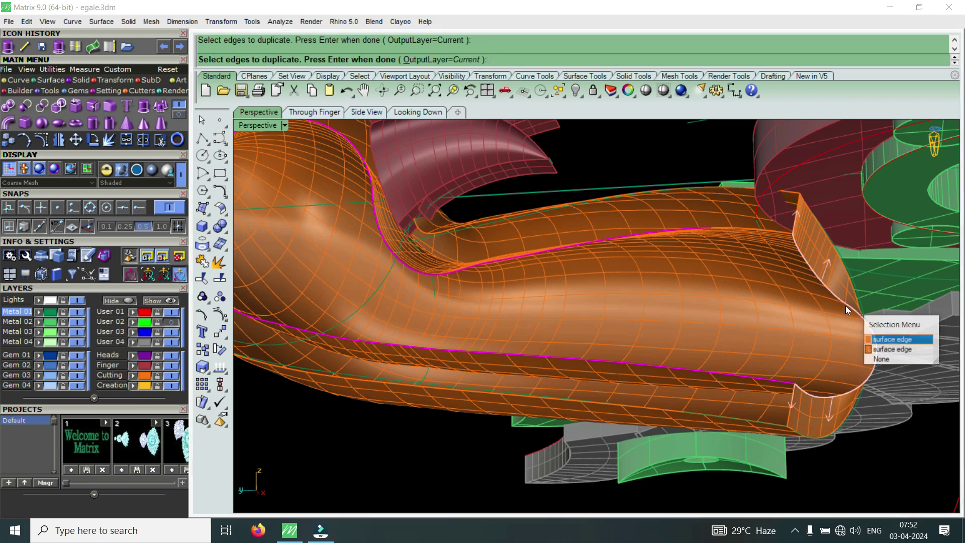
left_click(881, 351)
left_click(761, 230)
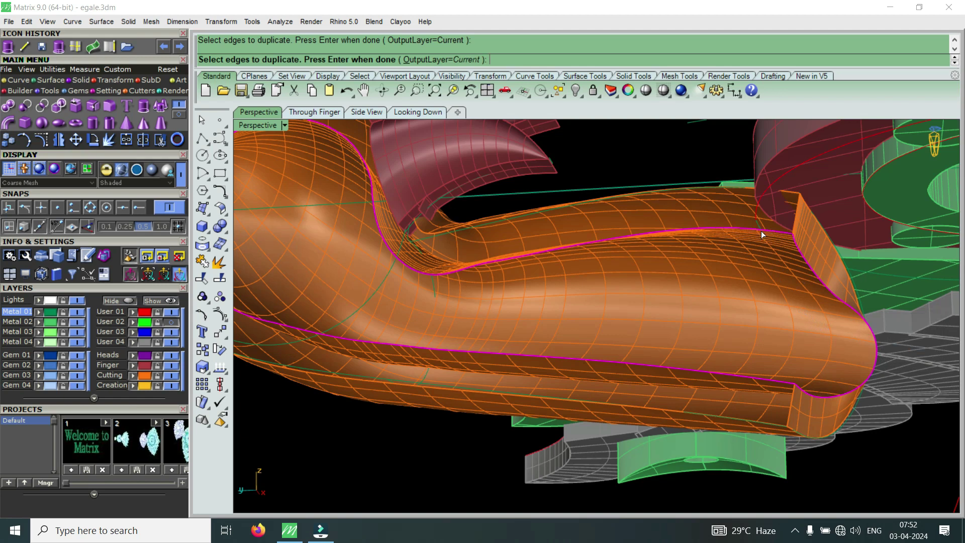
key("Return")
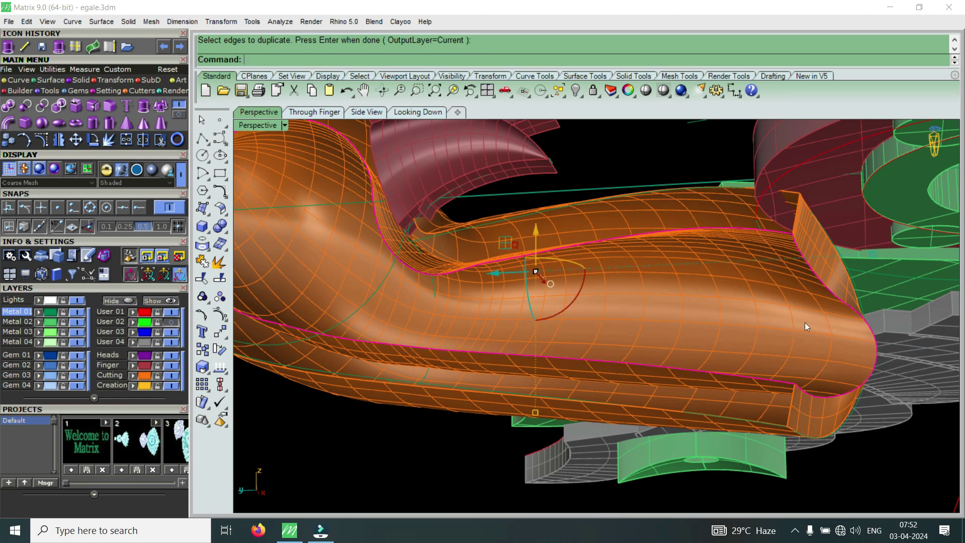
Orbit and zoom over the eagle head and claws to check the copied curves
scroll(805, 323, "down", 5)
right_click_drag(701, 299, 453, 287)
scroll(387, 280, "up", 5)
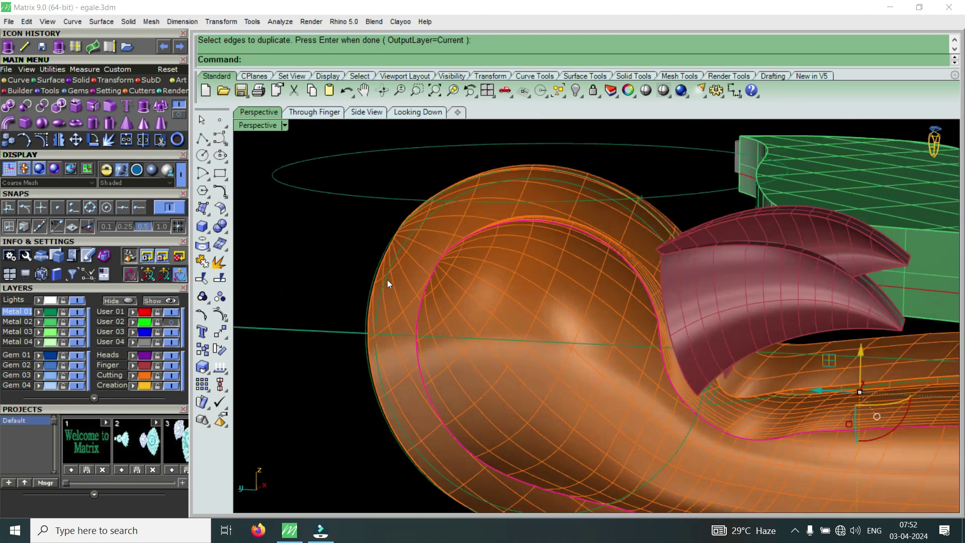
scroll(456, 259, "up", 3)
scroll(491, 246, "up", 2)
scroll(459, 267, "up", 2)
scroll(465, 269, "down", 1)
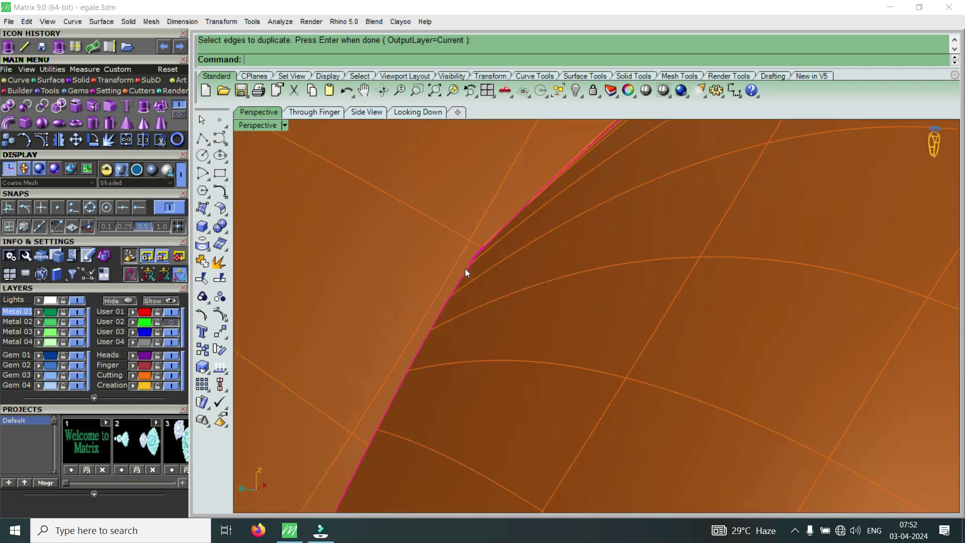
scroll(466, 269, "down", 1)
scroll(466, 269, "down", 2)
scroll(467, 266, "down", 2)
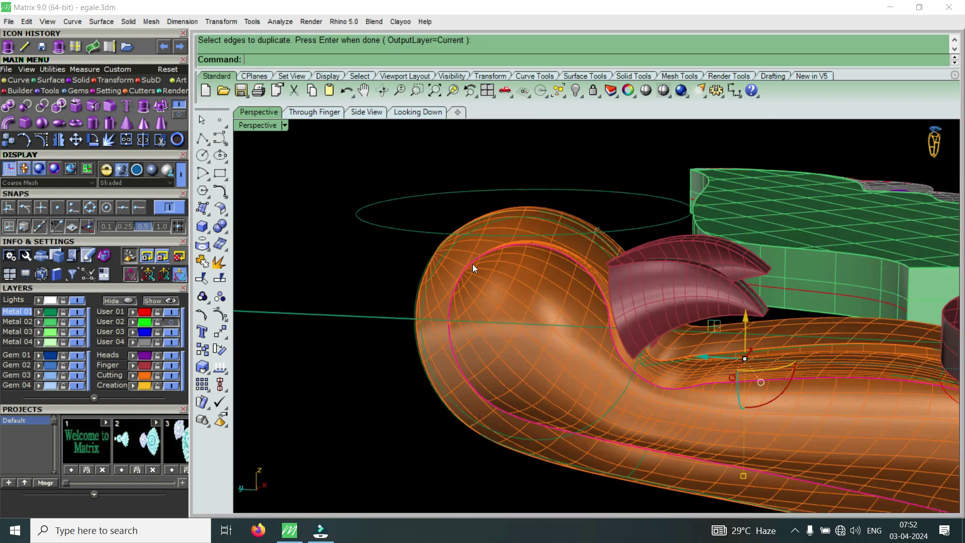
scroll(473, 268, "down", 2)
scroll(503, 322, "up", 1)
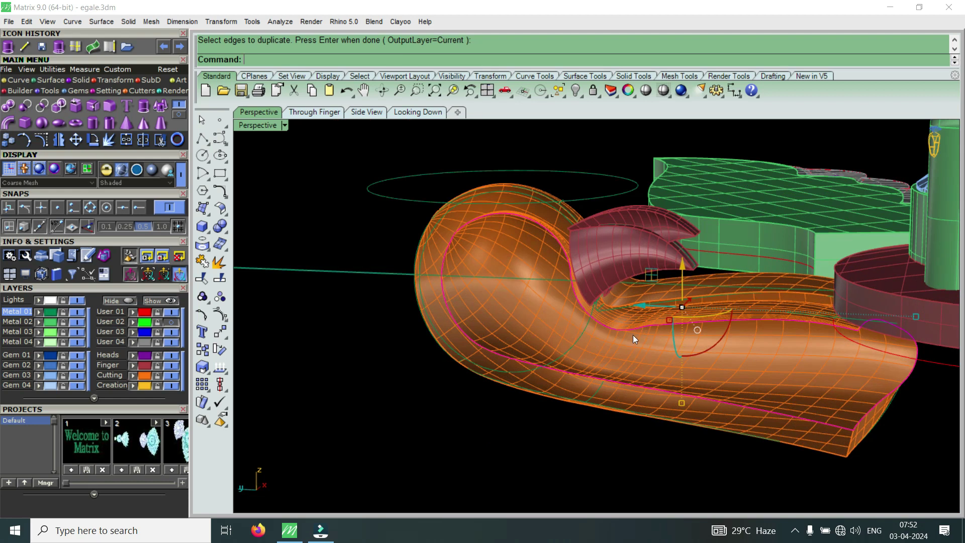
right_click_drag(612, 332, 640, 363)
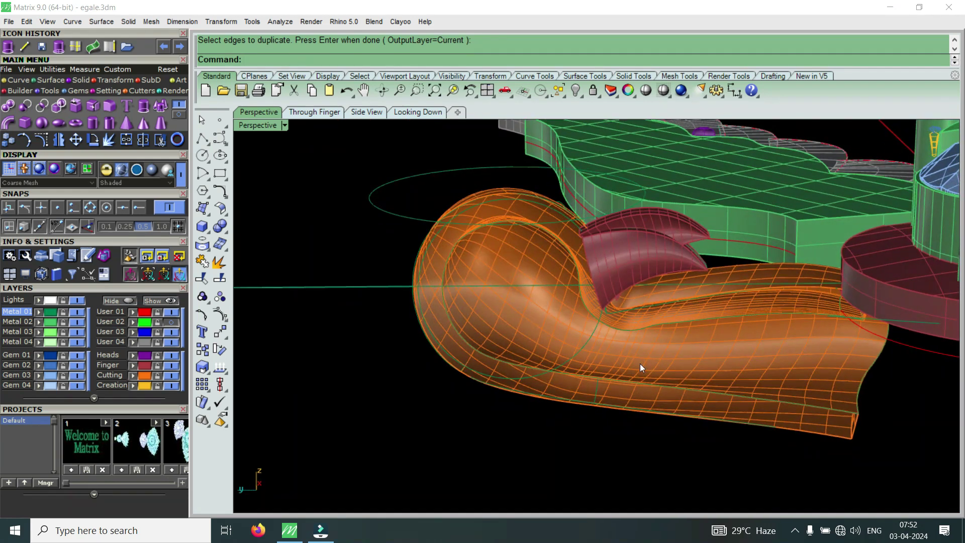
Extract a lengthwise U isocurve along the orange neck surface
left_click(75, 47)
scroll(655, 353, "up", 3)
left_click(688, 355)
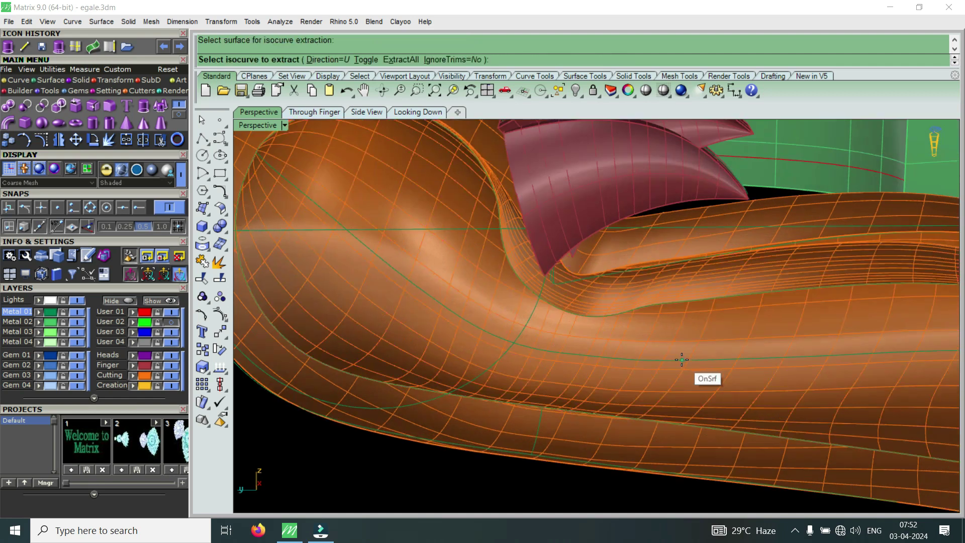
left_click(679, 358)
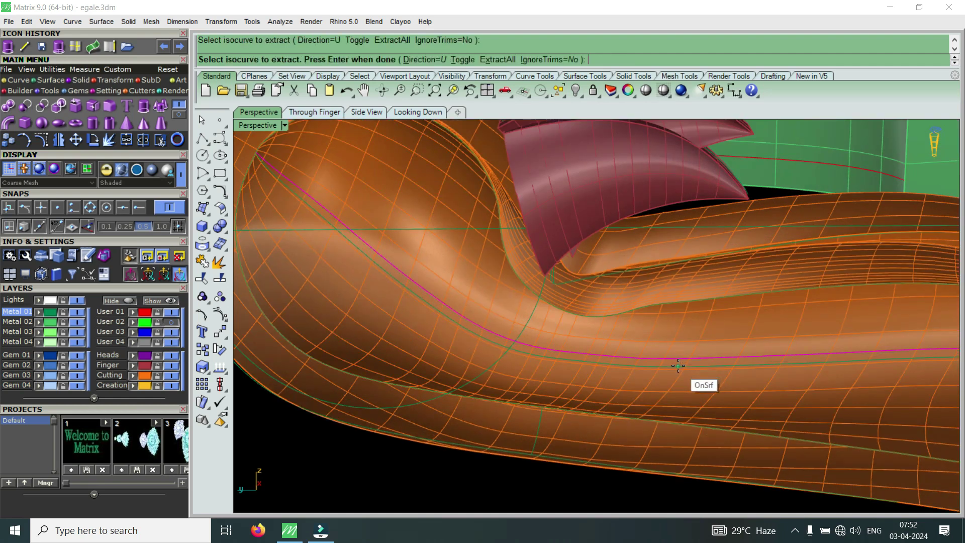
key("Return")
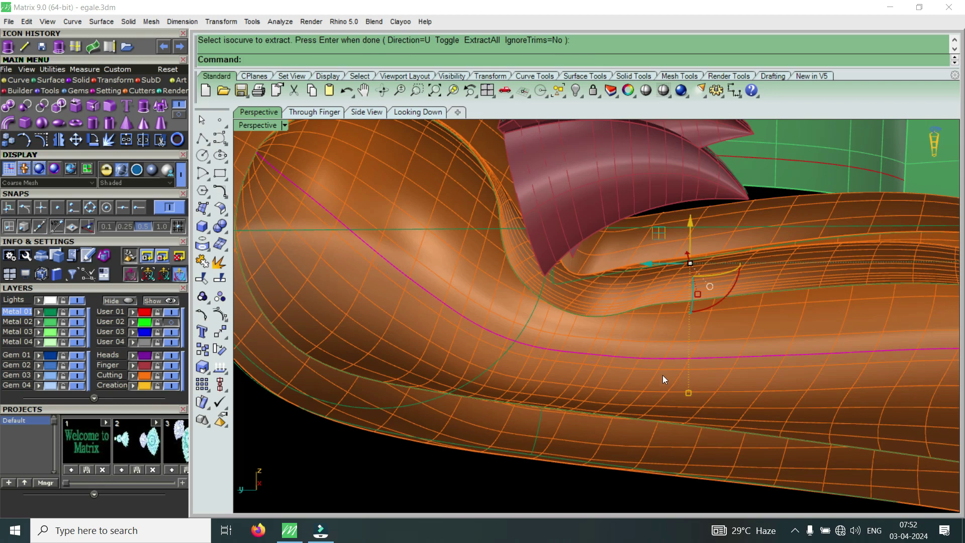
Extract two crosswise V isocurves, one near the neck end and one near the head
key("Return")
left_click(663, 375)
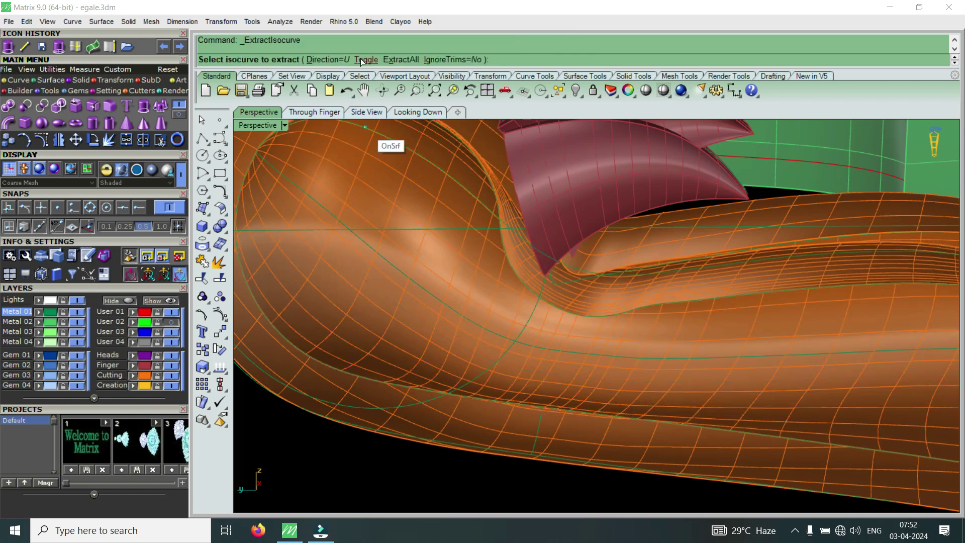
left_click(365, 60)
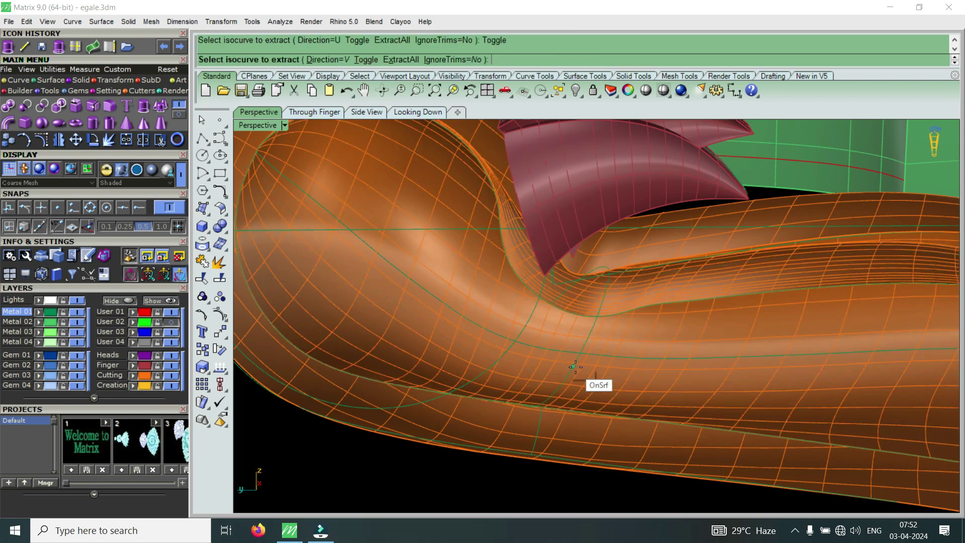
left_click(749, 388)
left_click(441, 308)
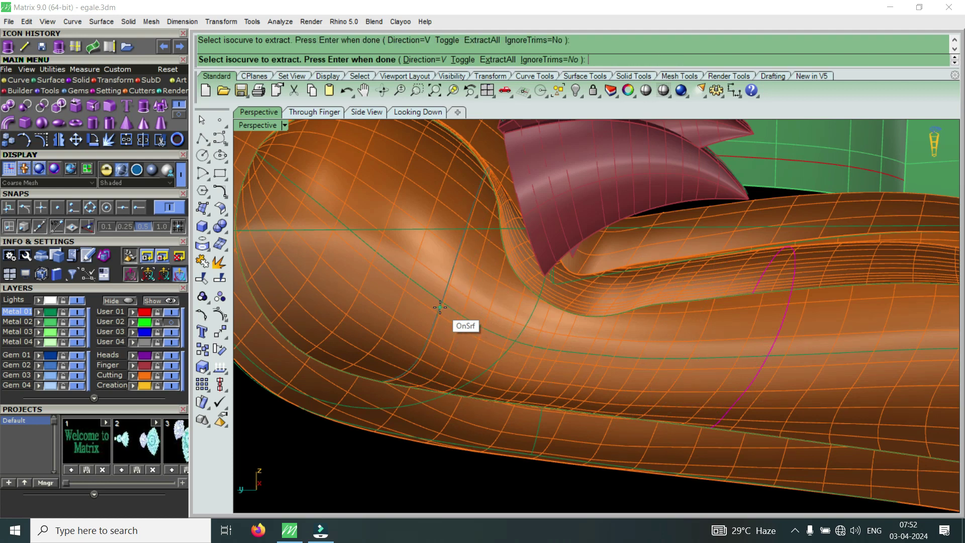
key("Return")
Delete the bulb-shaped head surface and orbit around the remaining orange body
right_click_drag(440, 307, 408, 257)
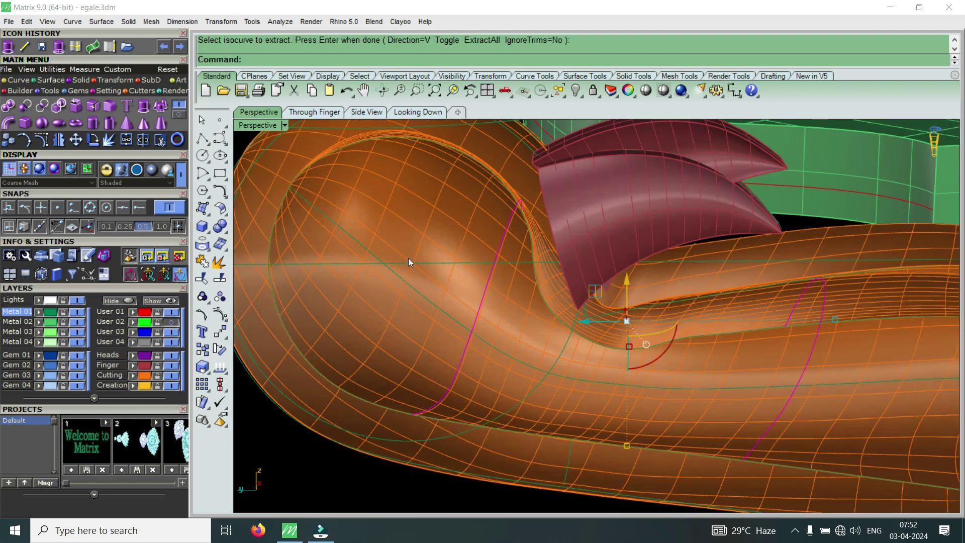
left_click(404, 220)
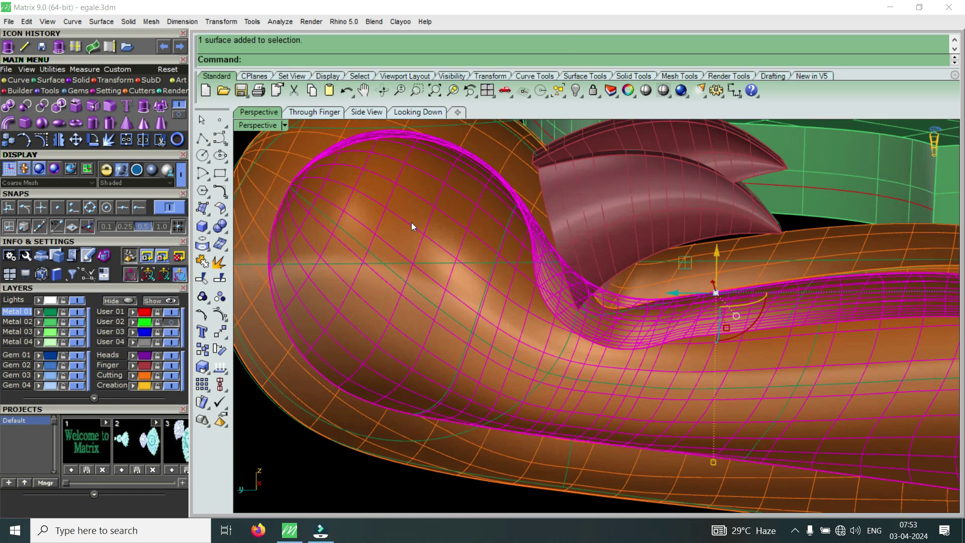
key("Delete")
mouse_move(411, 223)
right_mouse_down()
mouse_move(427, 377)
mouse_move(514, 281)
right_mouse_up()
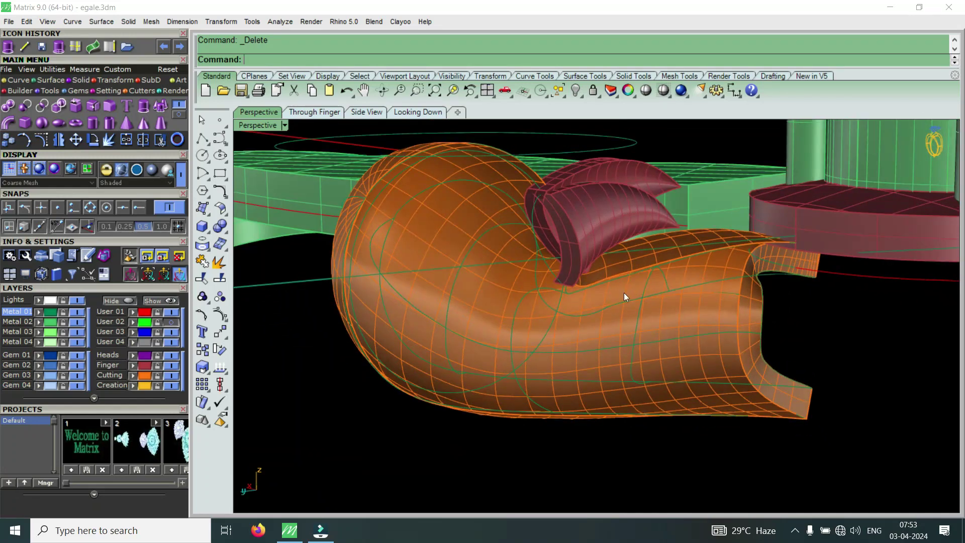
scroll(624, 292, "up", 3)
scroll(798, 271, "up", 3)
scroll(740, 278, "up", 2)
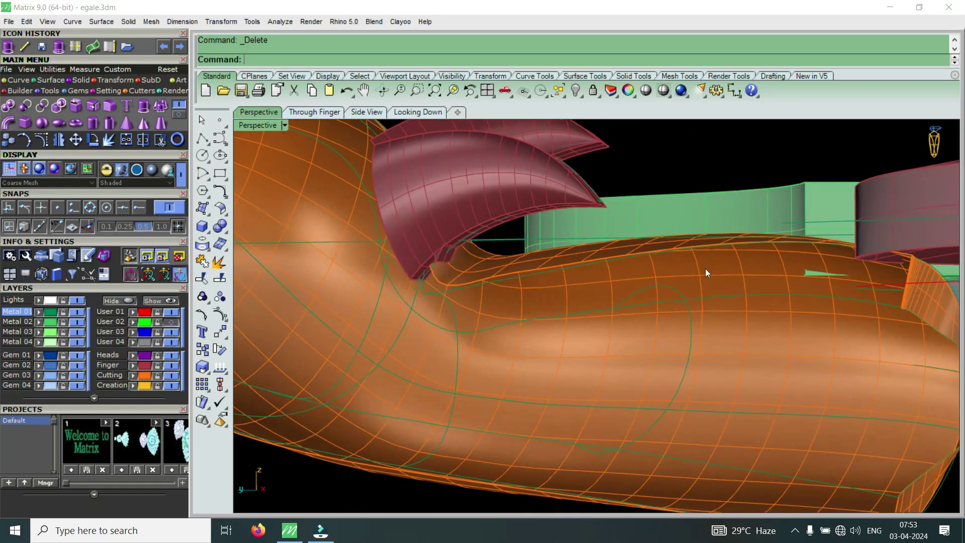
scroll(705, 269, "down", 5)
right_click_drag(720, 324, 739, 336)
scroll(887, 367, "up", 4)
mouse_move(887, 362)
right_mouse_down()
mouse_move(830, 286)
mouse_move(827, 305)
mouse_move(821, 232)
mouse_move(825, 278)
right_mouse_up()
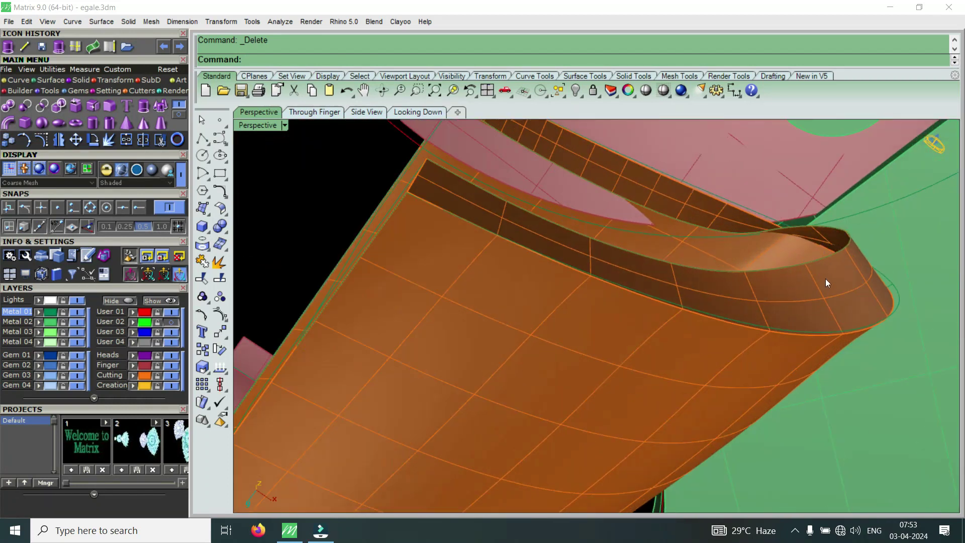
scroll(829, 272, "up", 2)
scroll(785, 312, "down", 3)
scroll(806, 313, "up", 2)
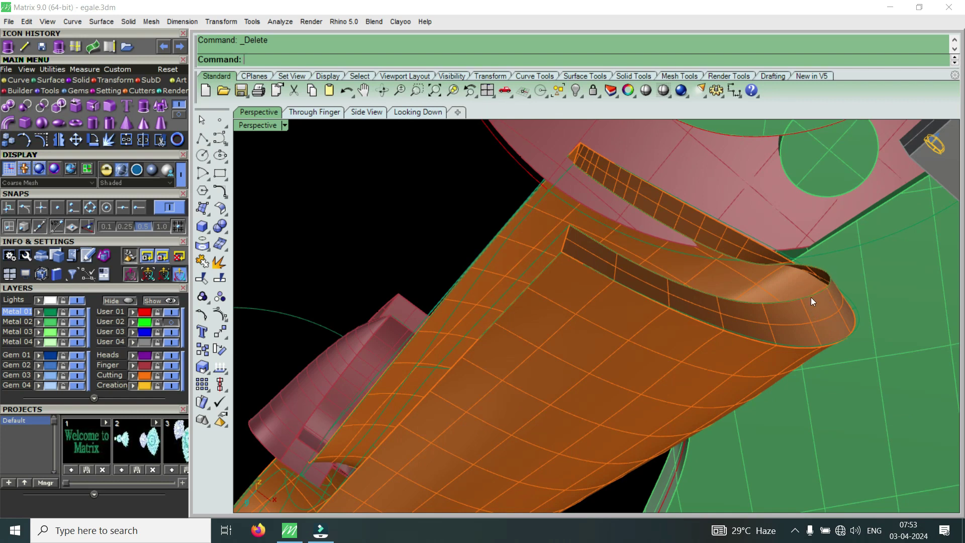
mouse_move(641, 264)
right_mouse_down()
mouse_move(756, 249)
mouse_move(777, 379)
mouse_move(680, 354)
right_mouse_up()
scroll(522, 302, "up", 3)
scroll(521, 340, "up", 3)
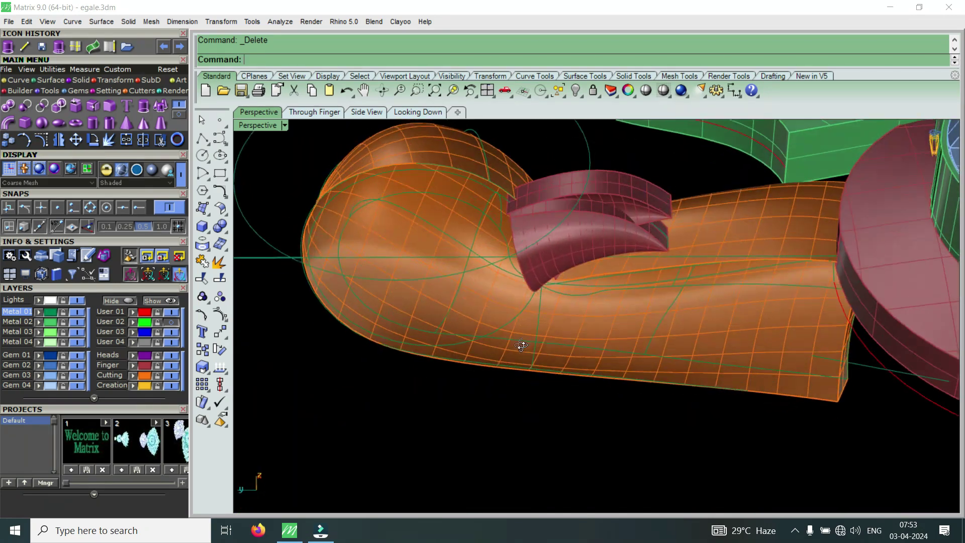
scroll(362, 203, "up", 3)
Select the magenta oval loop on the head and zoom in on its kinked corner
left_click(370, 216)
scroll(442, 293, "down", 2)
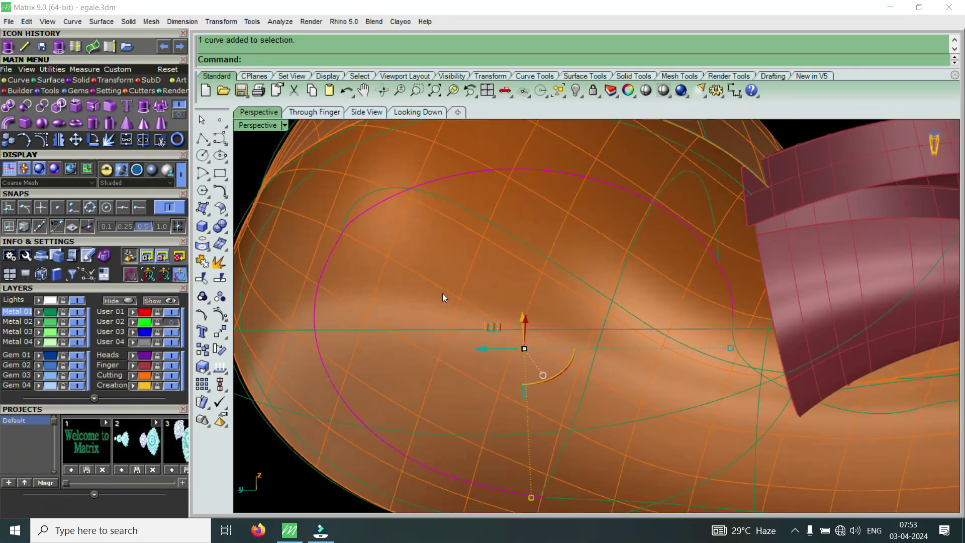
scroll(559, 309, "down", 5)
mouse_move(559, 310)
right_mouse_down()
mouse_move(503, 372)
mouse_move(471, 352)
right_mouse_up()
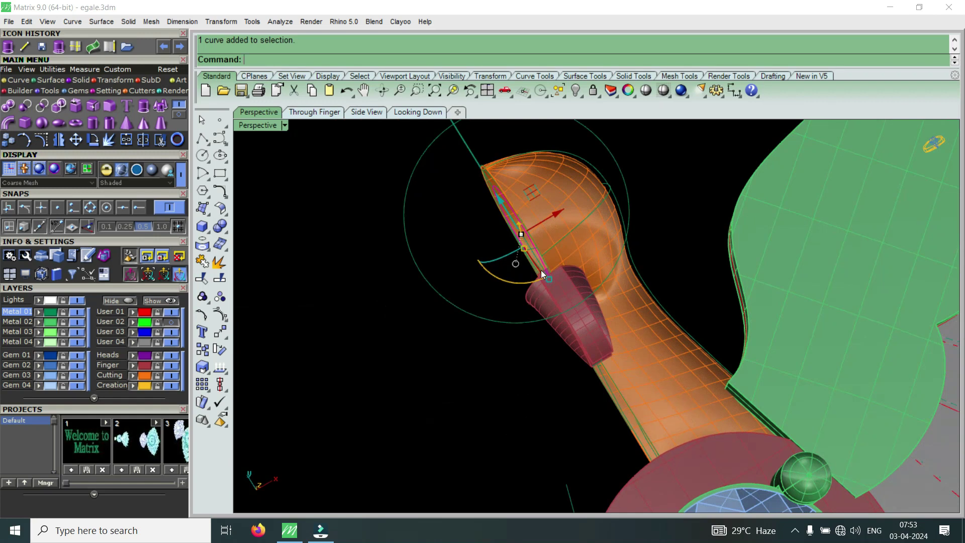
scroll(542, 269, "up", 2)
right_click_drag(533, 330, 683, 247)
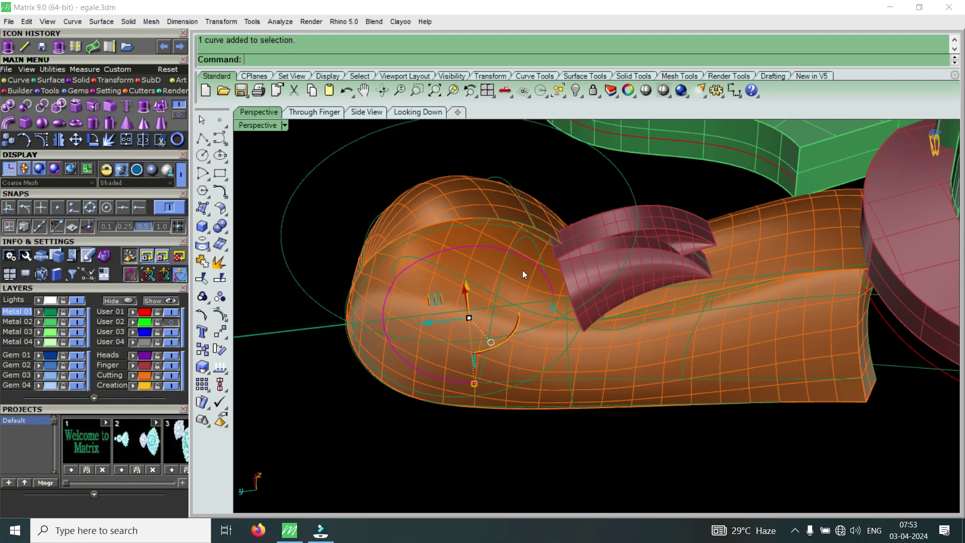
scroll(366, 282, "up", 3)
scroll(401, 292, "down", 2)
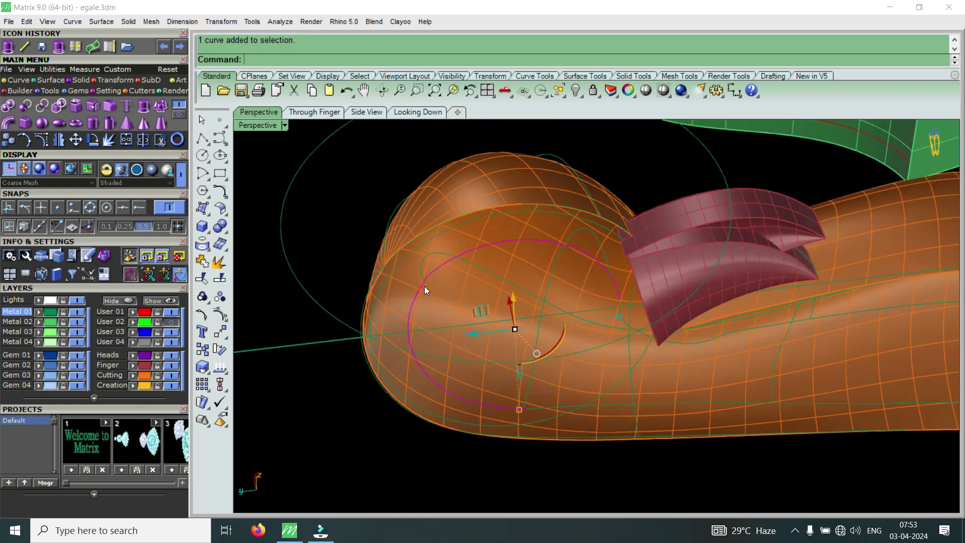
right_click_drag(424, 287, 614, 301)
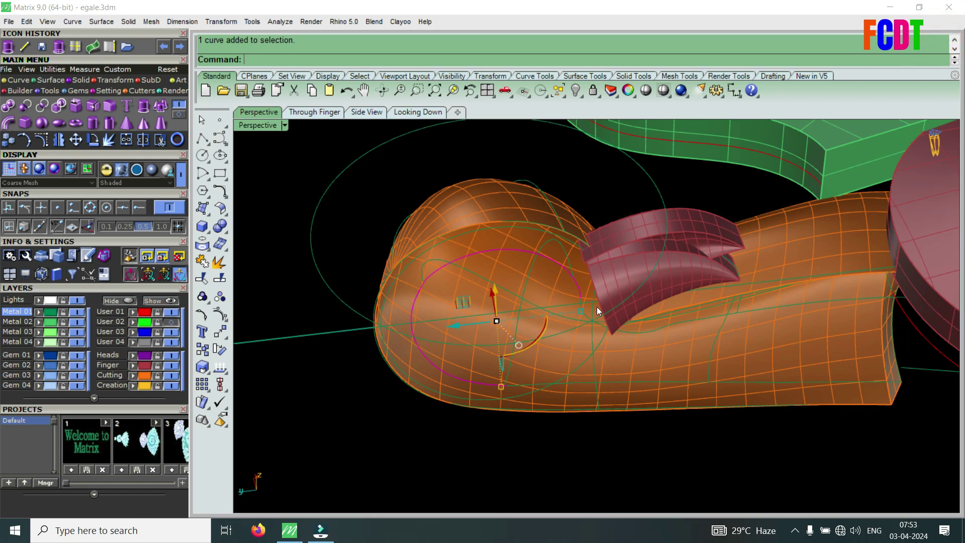
right_click_drag(709, 308, 549, 318)
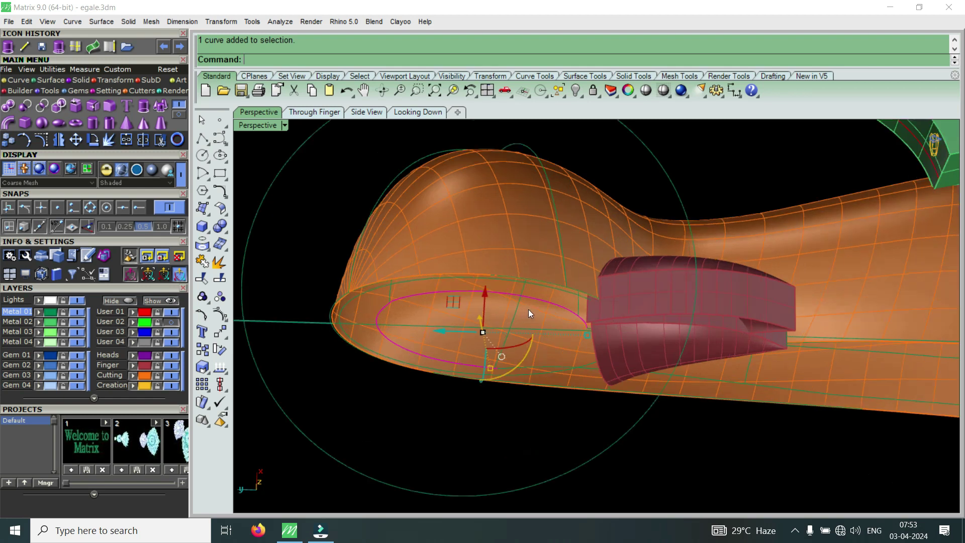
mouse_move(557, 362)
right_mouse_down()
mouse_move(552, 232)
mouse_move(392, 192)
right_mouse_up()
scroll(392, 191, "up", 2)
scroll(403, 194, "up", 5)
Rebuild the head loop curve to 12 points at degree 4, deleting the input curve
scroll(424, 203, "up", 2)
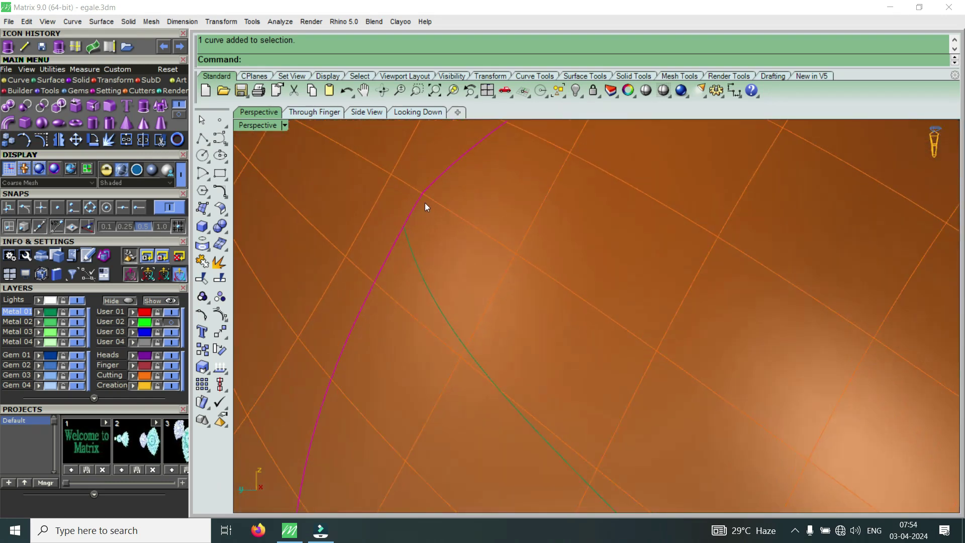
type("rebuild")
key("Return")
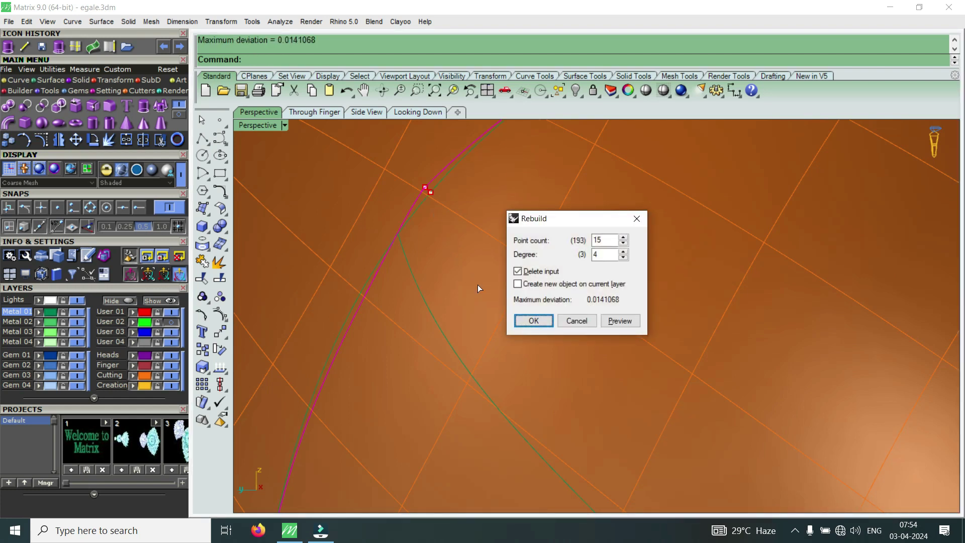
left_click(607, 241)
key("BackSpace")
type("2")
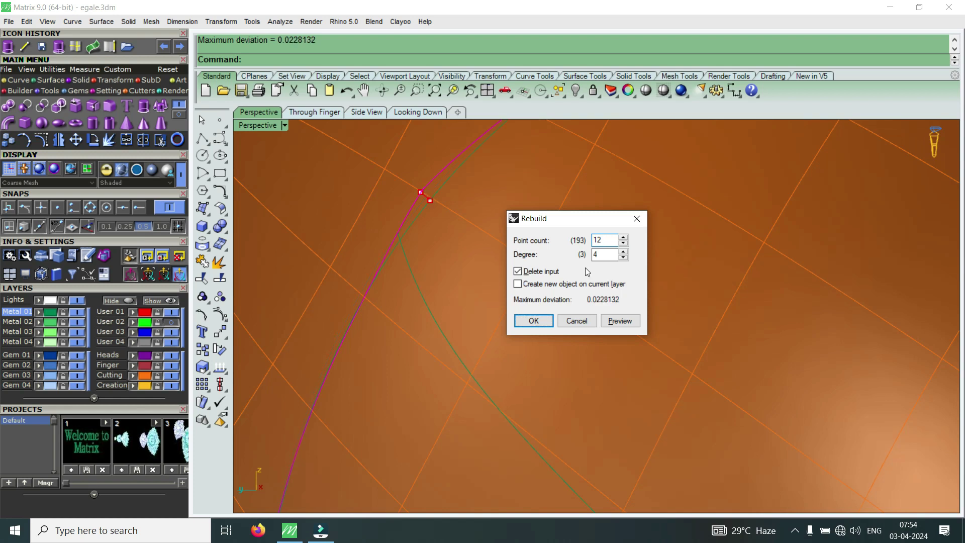
left_click(545, 319)
scroll(450, 280, "down", 5)
scroll(395, 265, "down", 3)
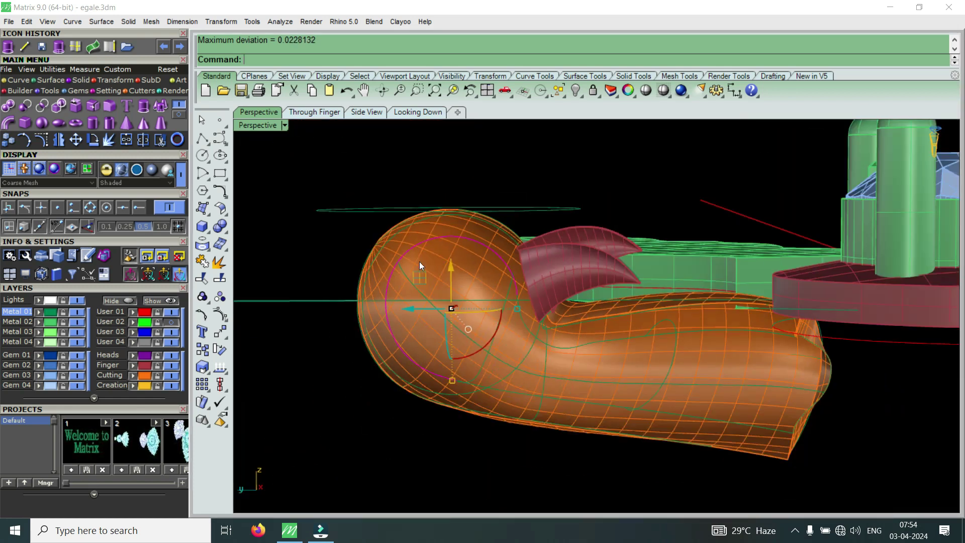
Select the magenta circle around the head from among the overlapping curves
left_click(568, 347)
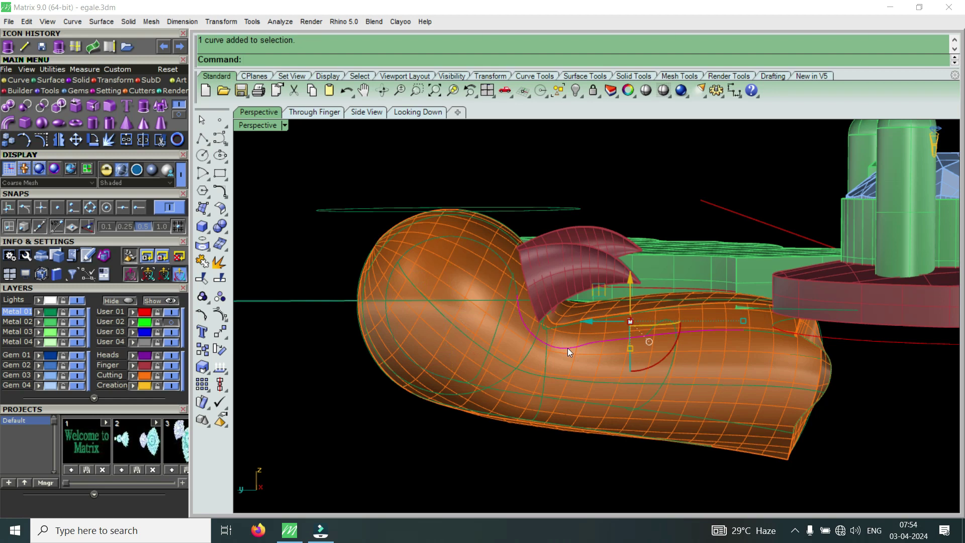
left_click(729, 327)
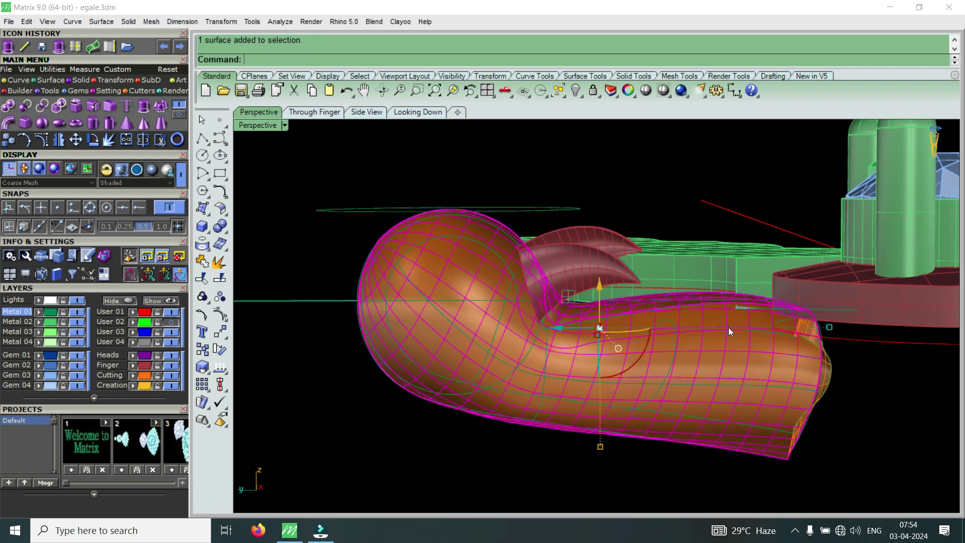
left_click(756, 331)
left_click(788, 367)
scroll(739, 325, "up", 3)
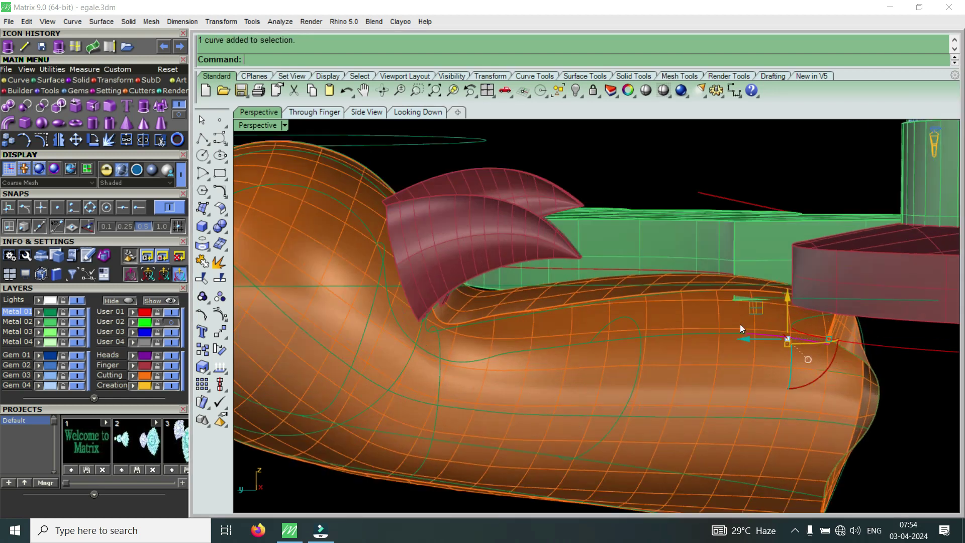
left_click(375, 249)
left_click(425, 286)
right_click_drag(426, 286, 337, 259)
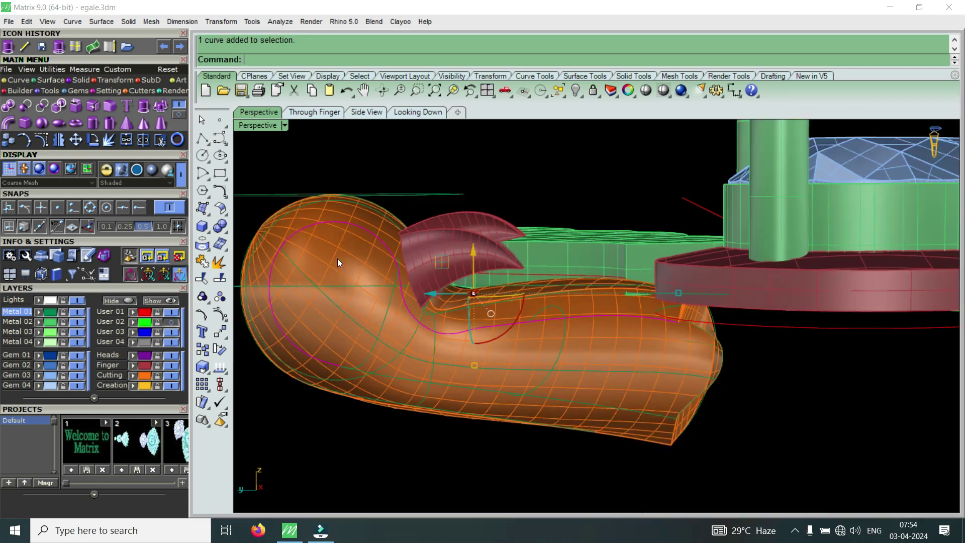
scroll(287, 241, "up", 1)
left_click(288, 240)
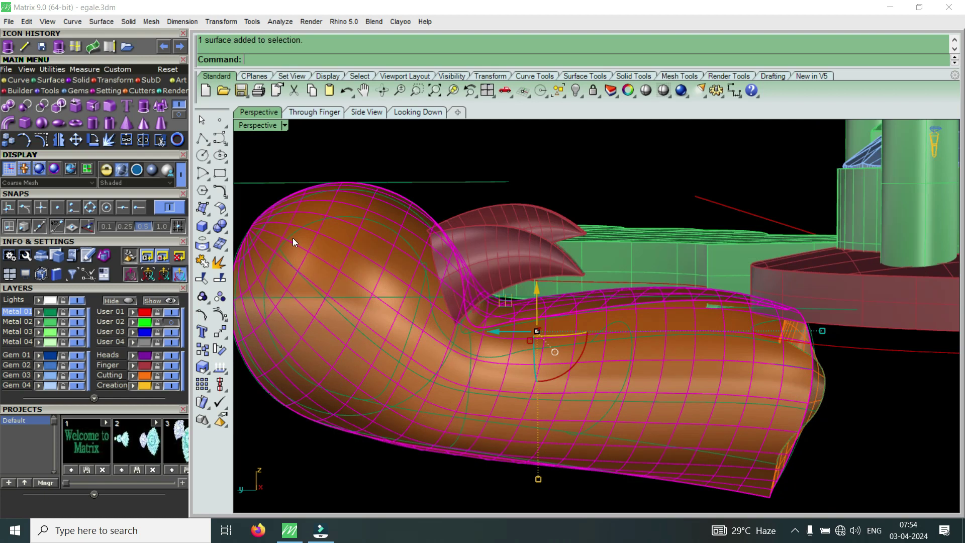
left_click(302, 246)
left_click(332, 271)
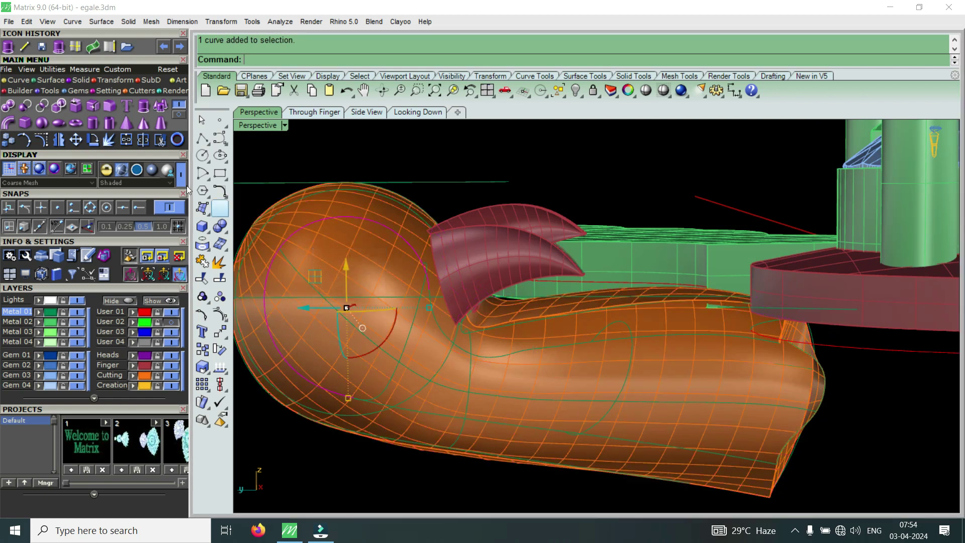
Split the circle at the end point of the neck curve into two pieces
left_click(144, 140)
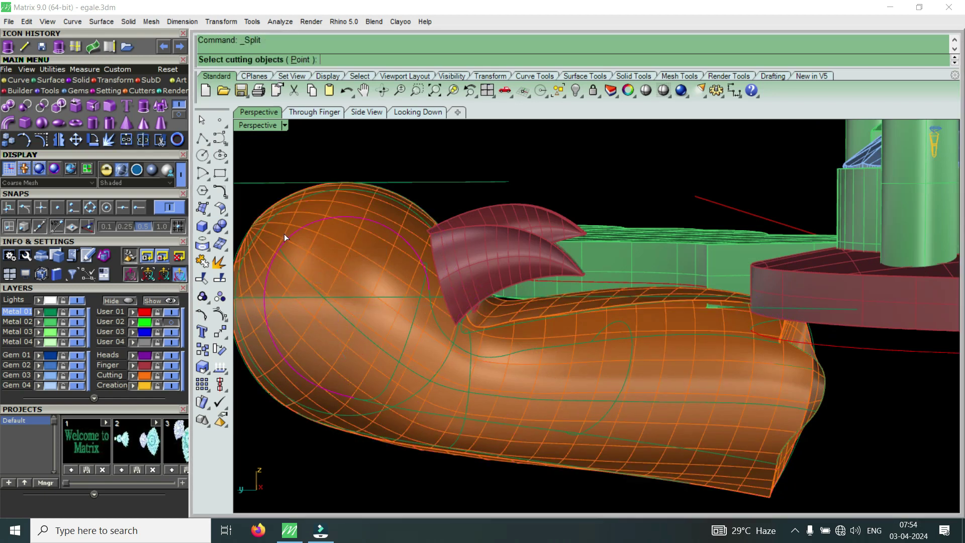
scroll(284, 234, "up", 3)
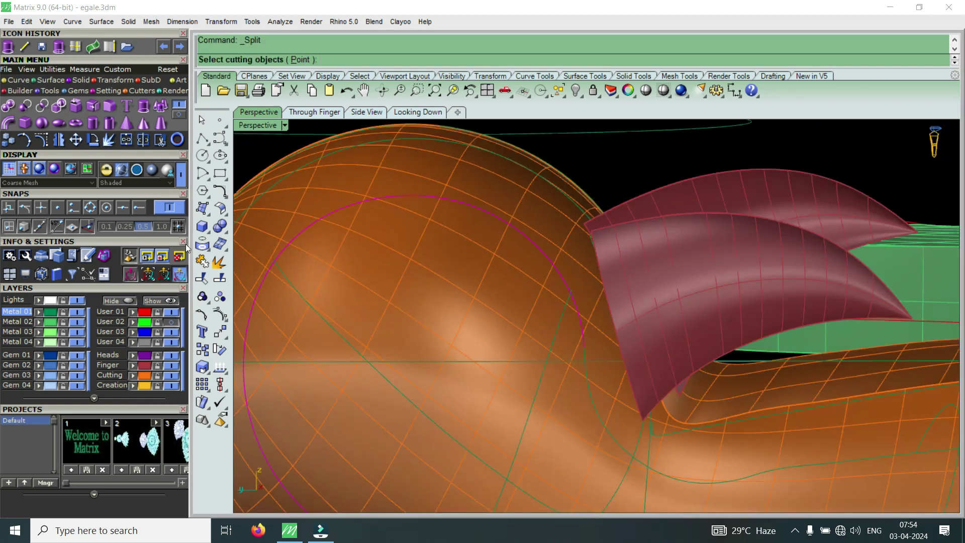
left_click(301, 60)
left_click(275, 259)
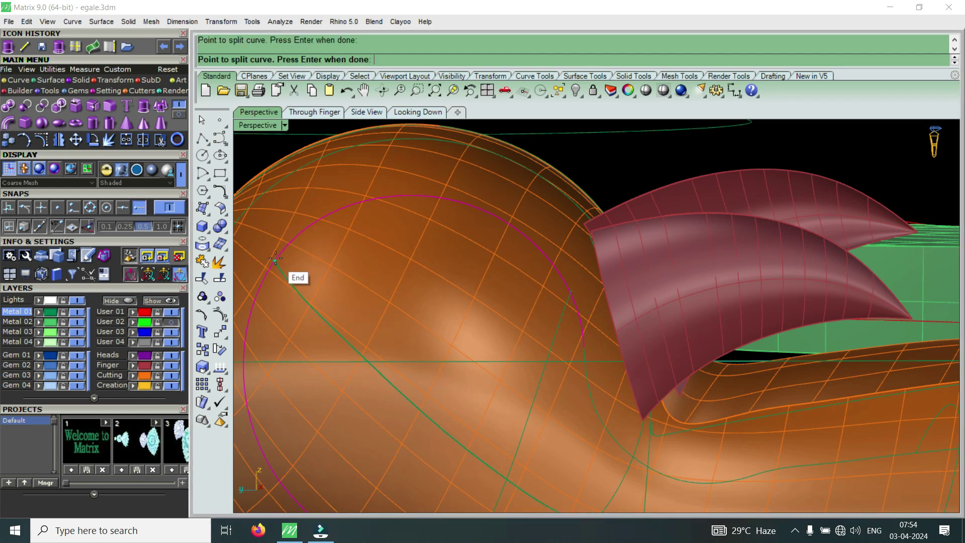
key("Return")
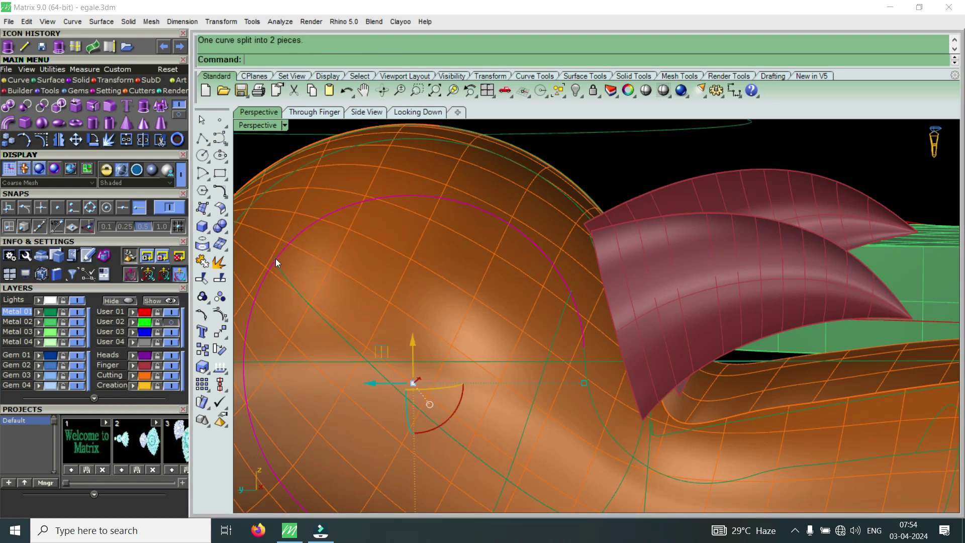
key("Escape")
mouse_move(417, 278)
right_mouse_down()
mouse_move(512, 307)
mouse_move(588, 371)
right_mouse_up()
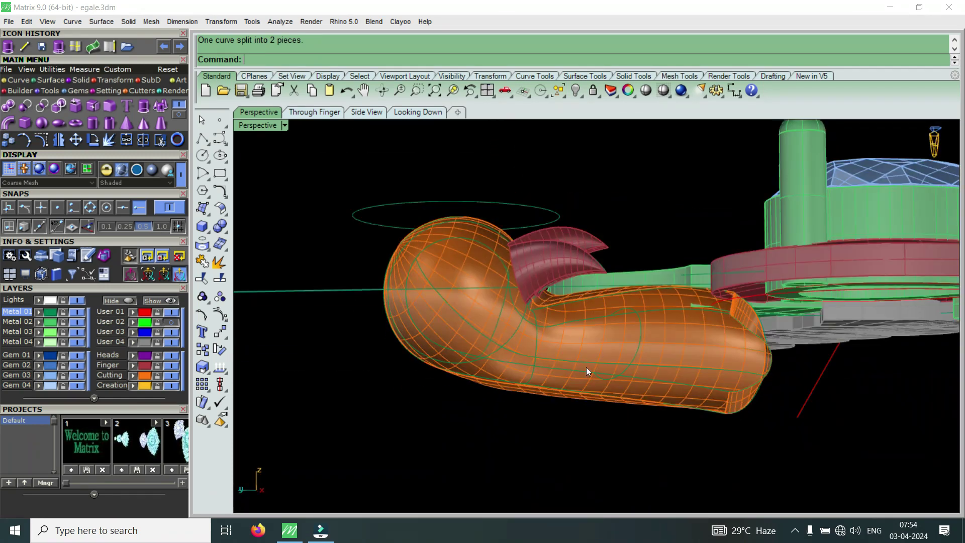
right_click_drag(609, 315, 622, 387)
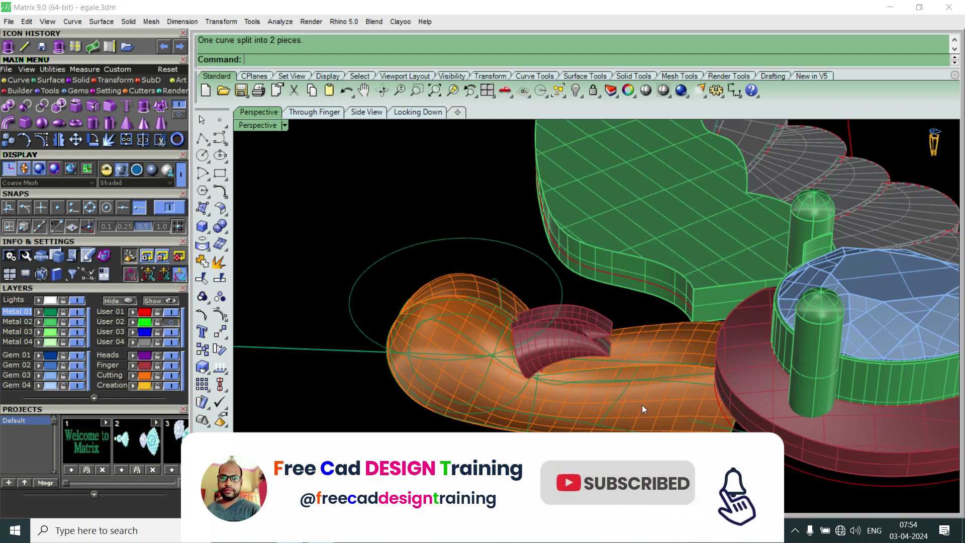
right_click_drag(641, 405, 663, 369)
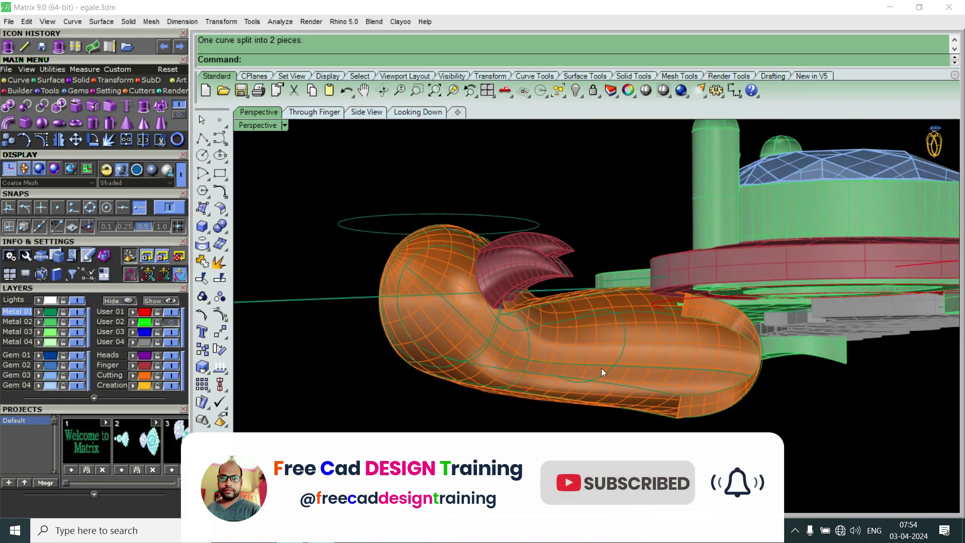
mouse_move(560, 321)
right_mouse_down()
mouse_move(633, 358)
mouse_move(671, 266)
right_mouse_up()
right_click_drag(767, 358, 644, 341)
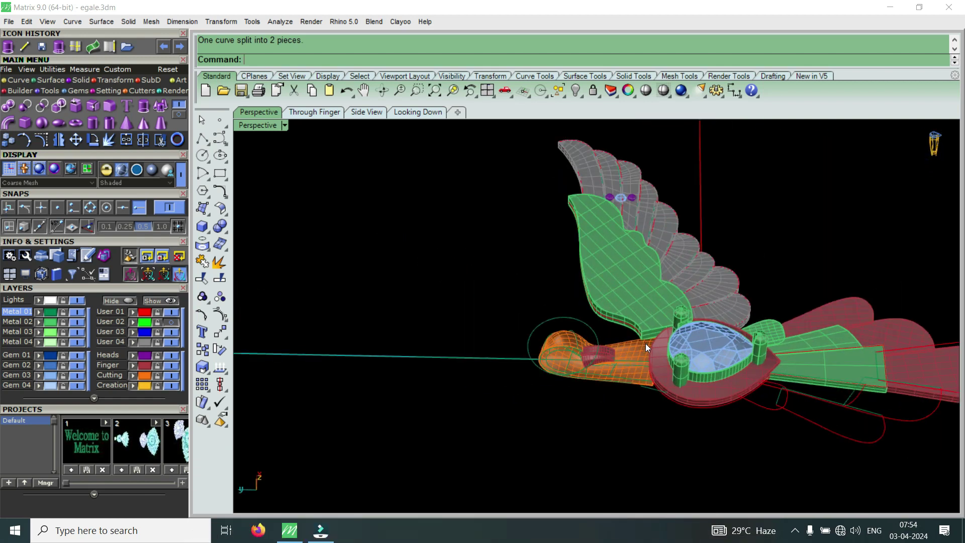
mouse_move(620, 352)
right_mouse_down()
mouse_move(745, 394)
mouse_move(600, 323)
mouse_move(634, 341)
right_mouse_up()
scroll(586, 349, "up", 3)
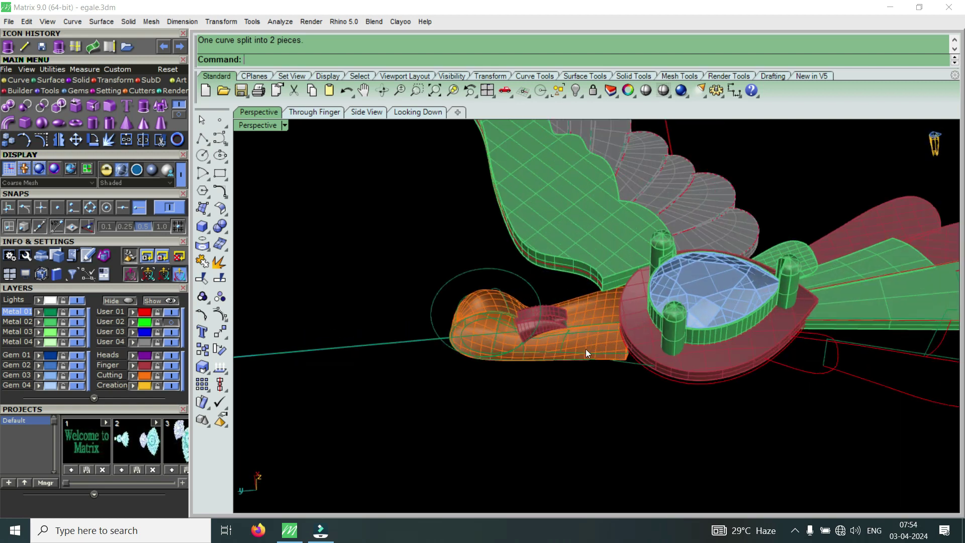
scroll(490, 337, "up", 2)
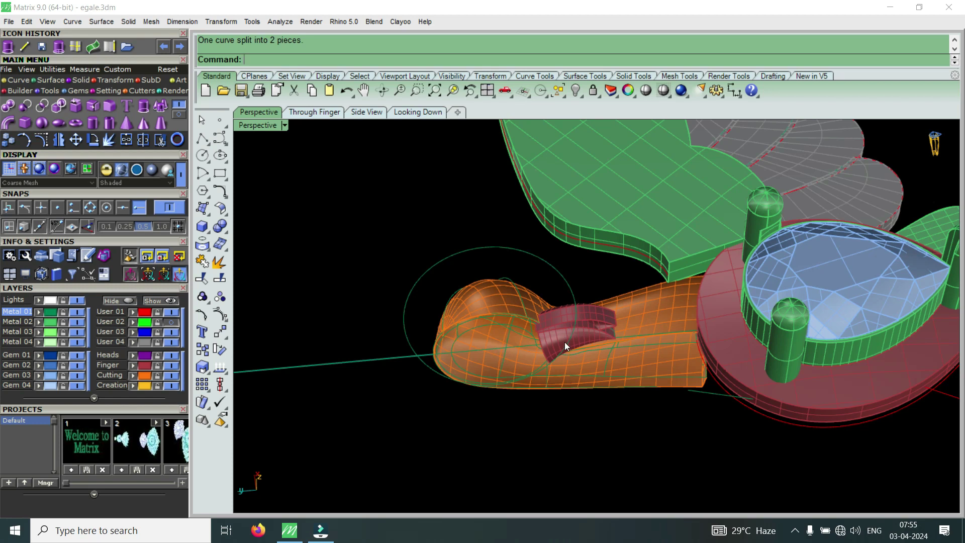
right_click_drag(631, 355, 601, 316)
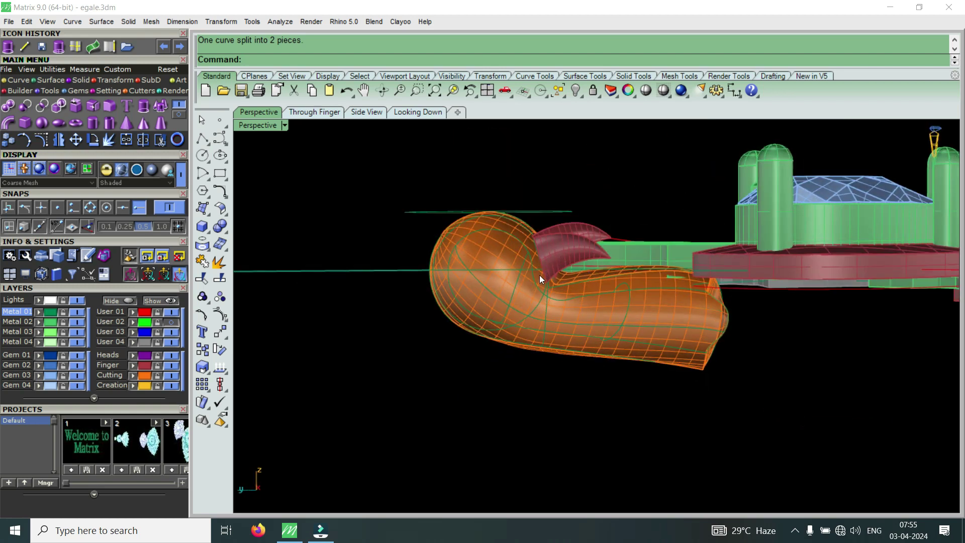
right_click_drag(532, 260, 605, 403)
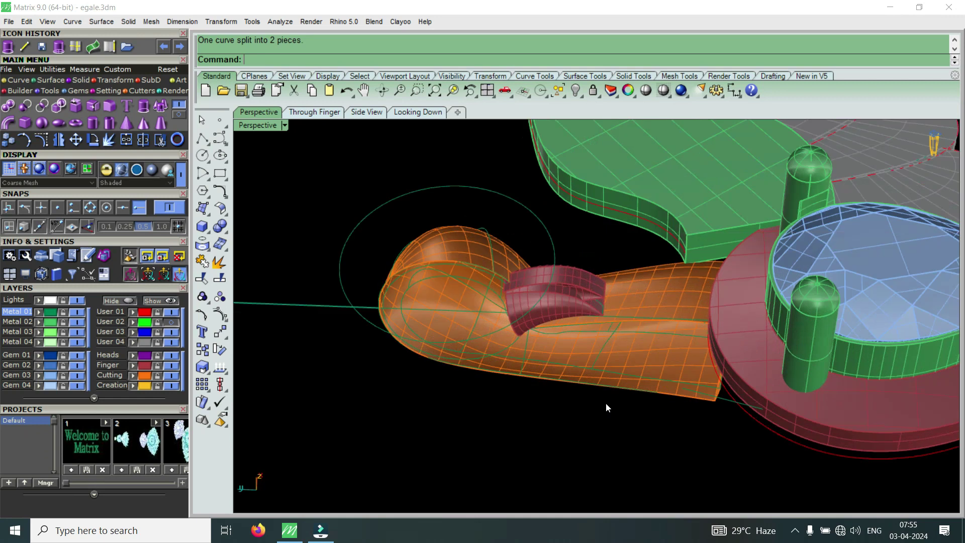
scroll(444, 241, "up", 3)
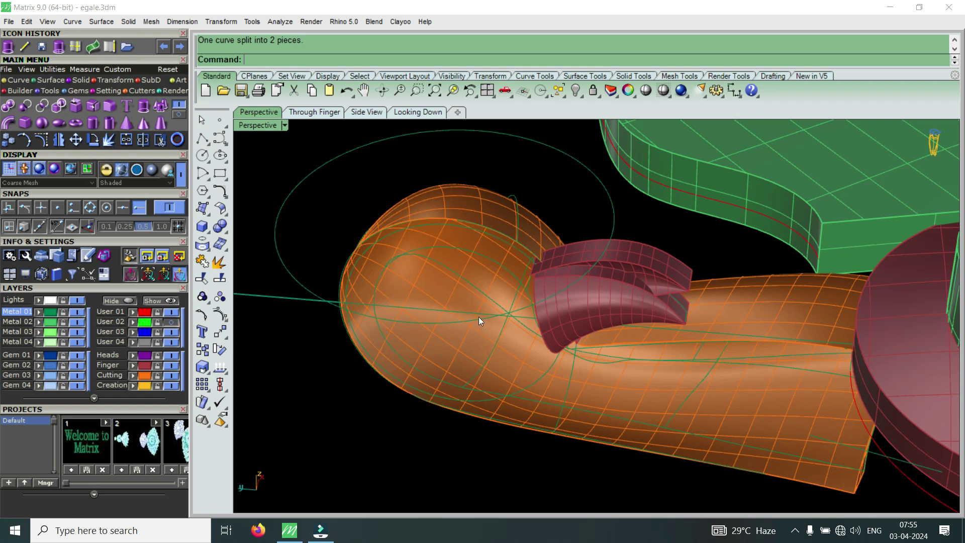
right_click_drag(479, 317, 506, 266)
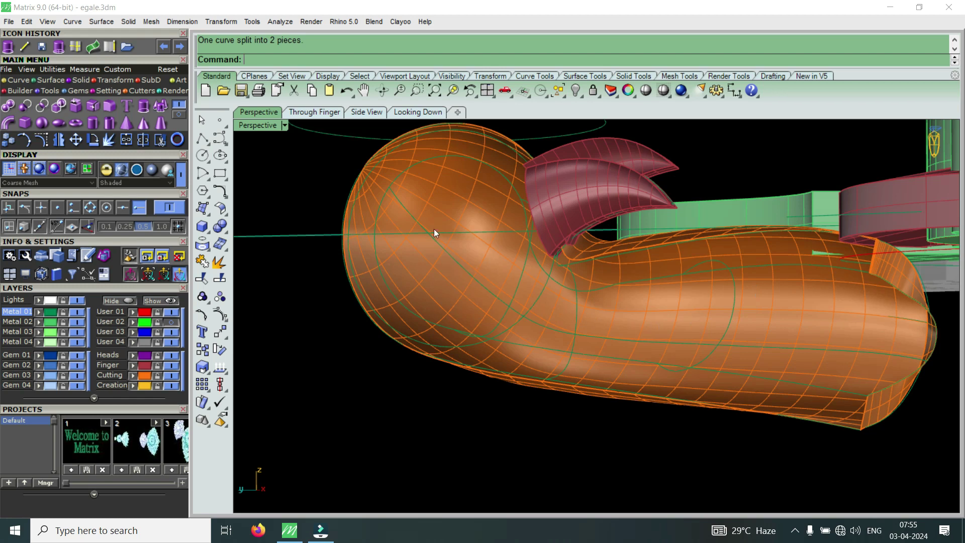
scroll(396, 208, "down", 3)
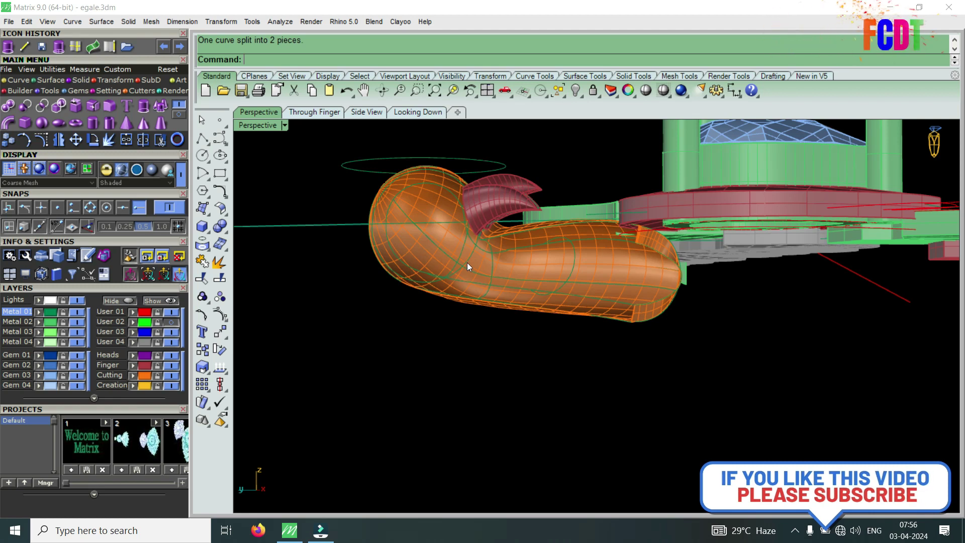
mouse_move(484, 252)
right_mouse_down()
mouse_move(469, 337)
mouse_move(418, 236)
right_mouse_up()
scroll(470, 337, "down", 5)
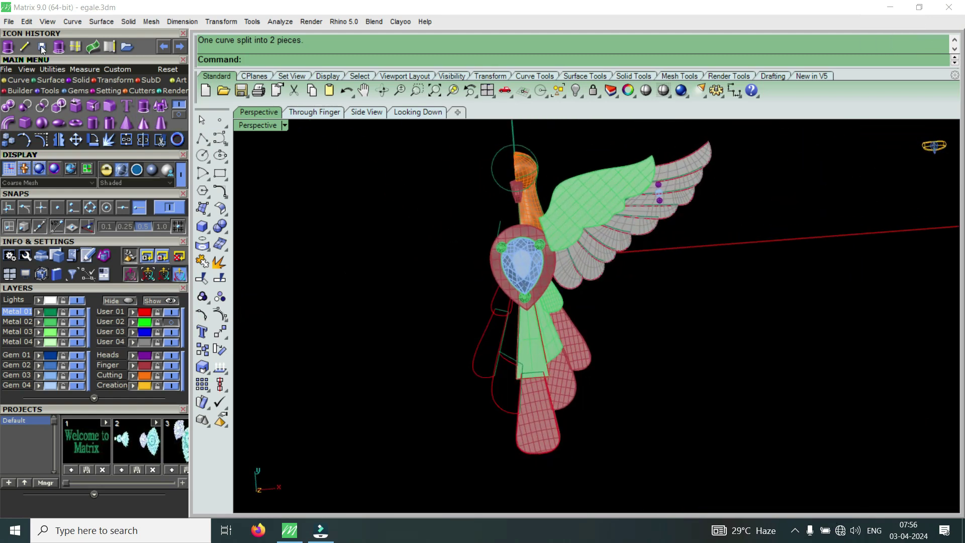
Save egale.3dm, set Perspective to Machine display with the User 02 reference layer on, then resave
key("ctrl+s")
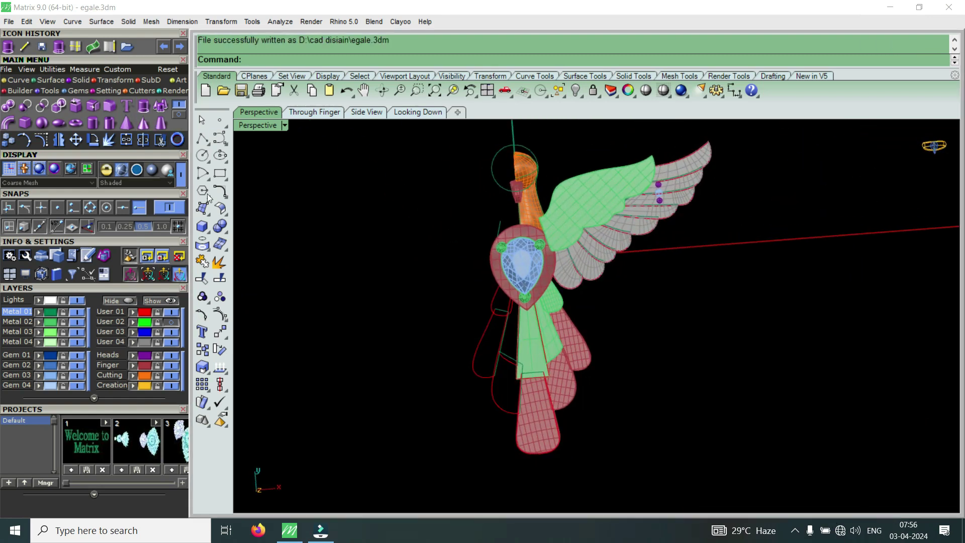
mouse_move(580, 261)
right_mouse_down()
mouse_move(558, 364)
mouse_move(502, 204)
mouse_move(510, 342)
mouse_move(488, 314)
mouse_move(502, 330)
right_mouse_up()
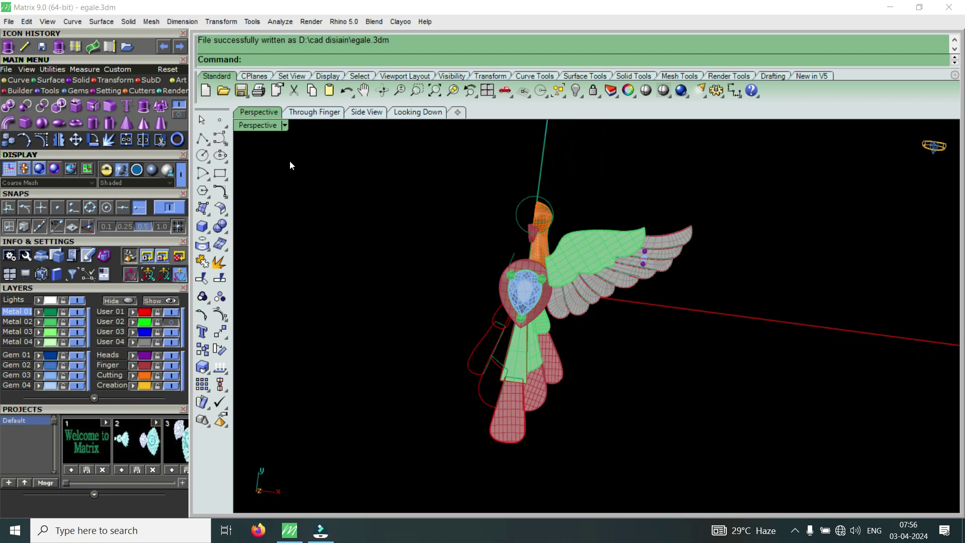
left_click(260, 131)
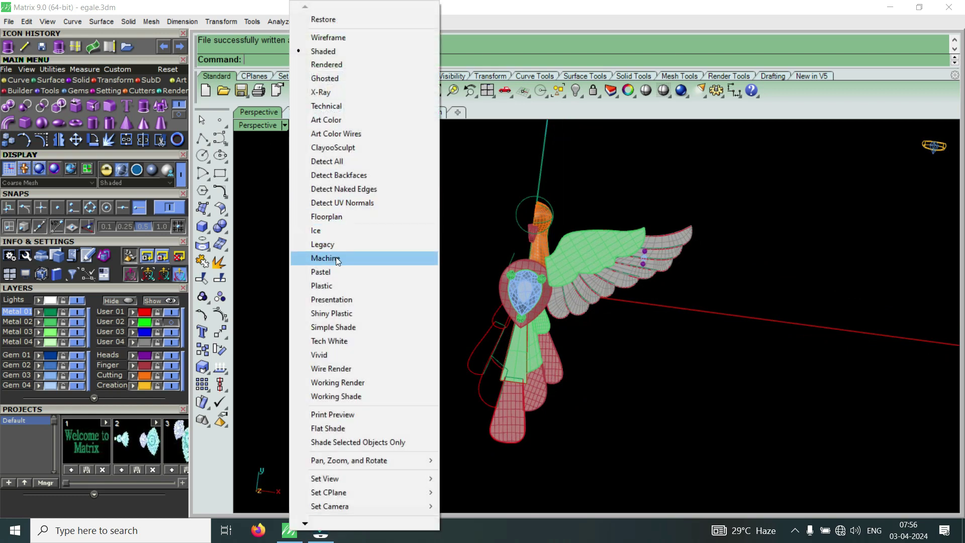
left_click(336, 257)
left_click(171, 323)
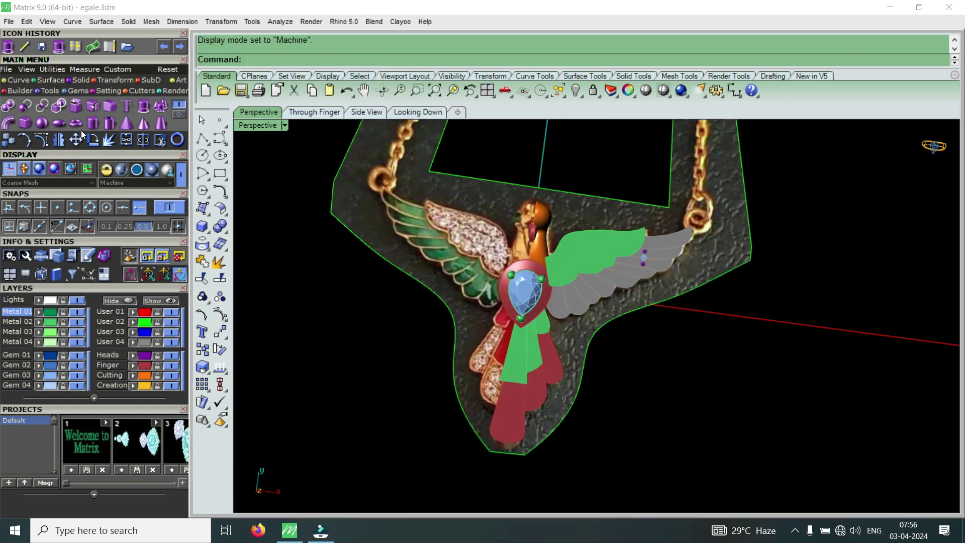
left_click(43, 46)
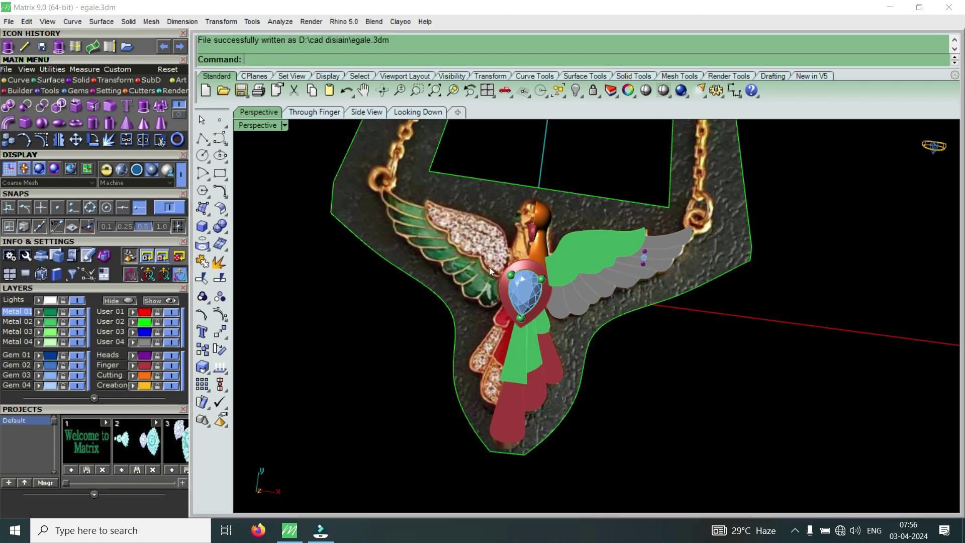